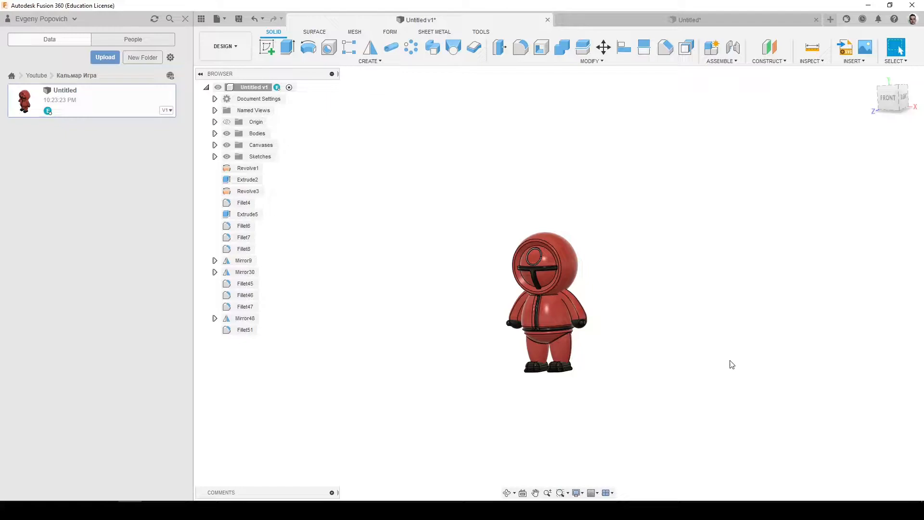
# Switch to the design holding the keychain reference photo and start a sketch on the front plane, with the data panel hidden
pyautogui.click(698, 21)
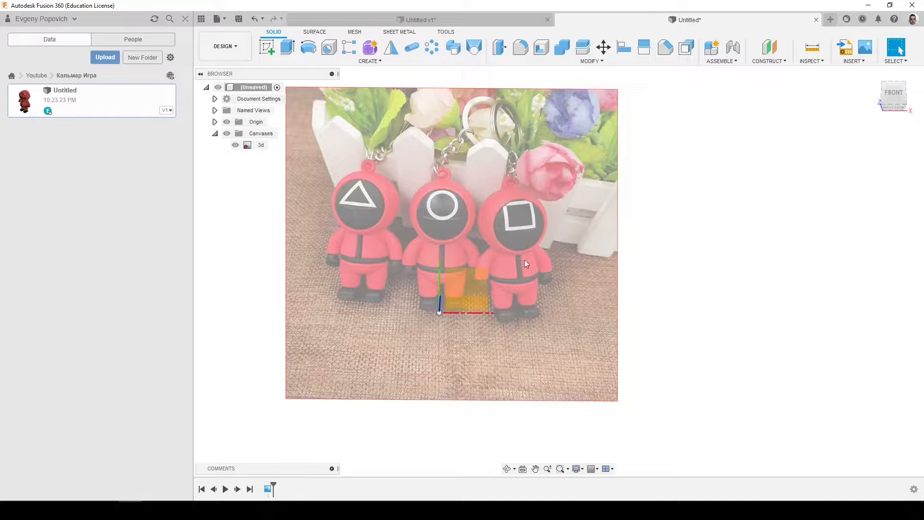
pyautogui.click(187, 19)
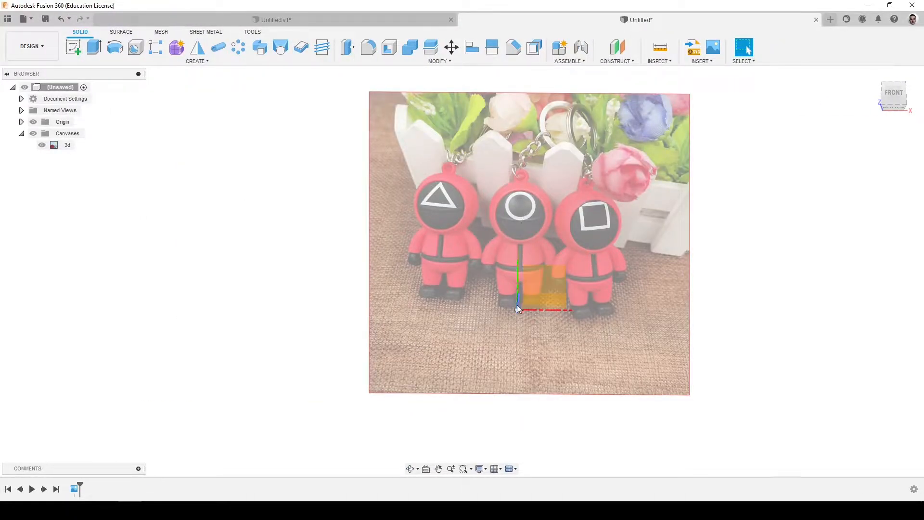
pyautogui.click(519, 296)
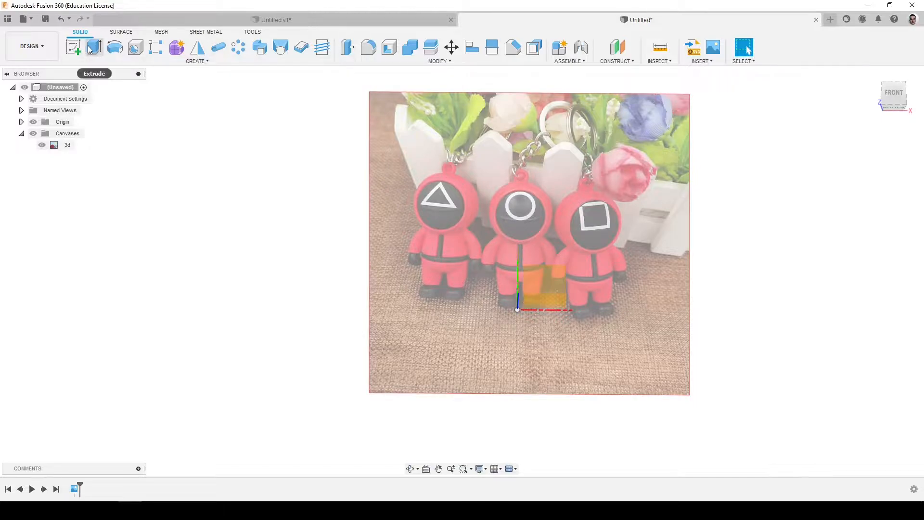
pyautogui.click(553, 288)
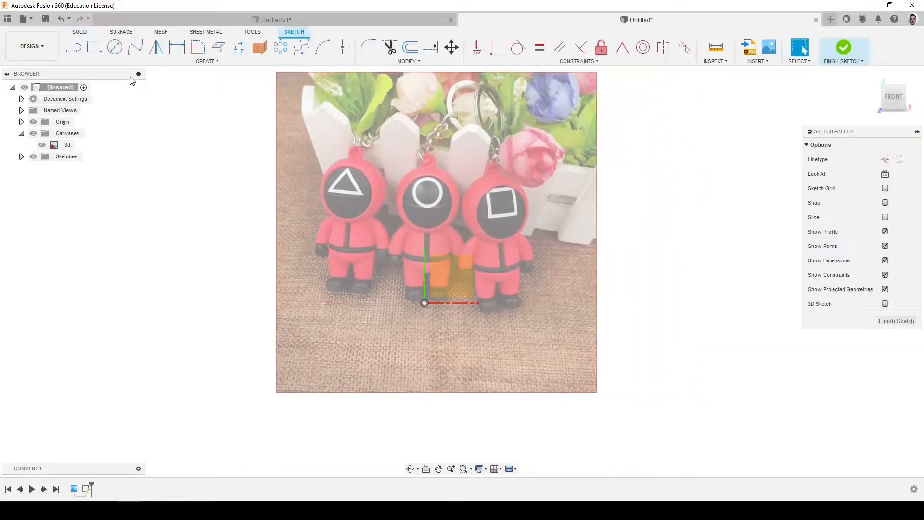
# Draw a vertical centre line from the origin up past the middle figure's head
pyautogui.click(423, 303)
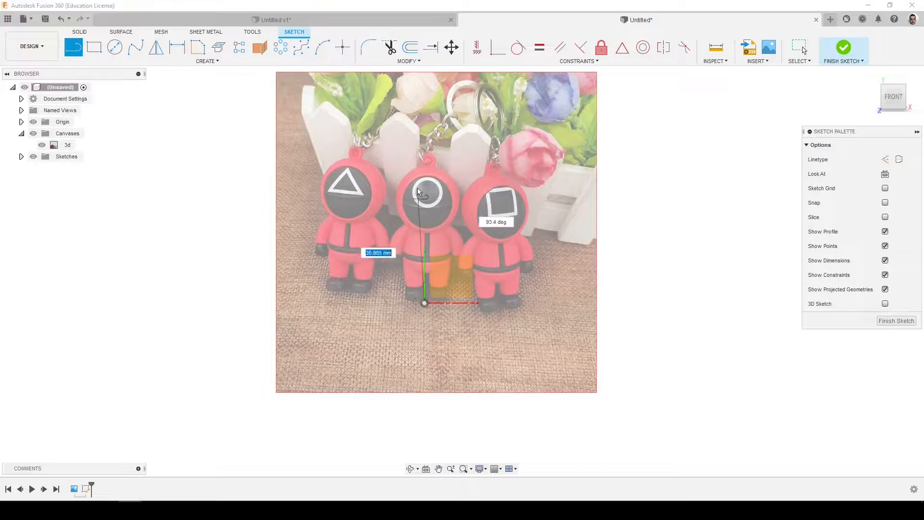
pyautogui.click(447, 129)
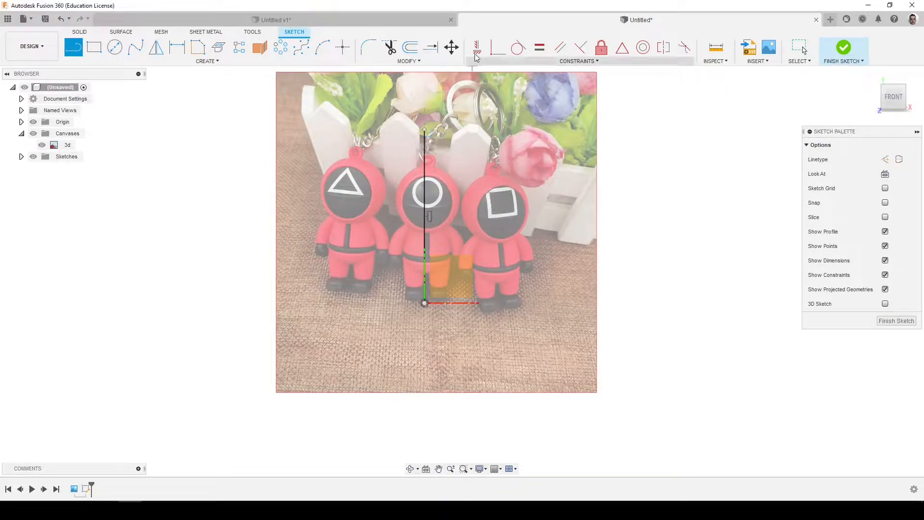
pyautogui.click(477, 47)
# Draw a circle centred on the vertical line around the face of the middle figure
pyautogui.click(114, 47)
pyautogui.scroll(3, 452, 197)
pyautogui.click(403, 206)
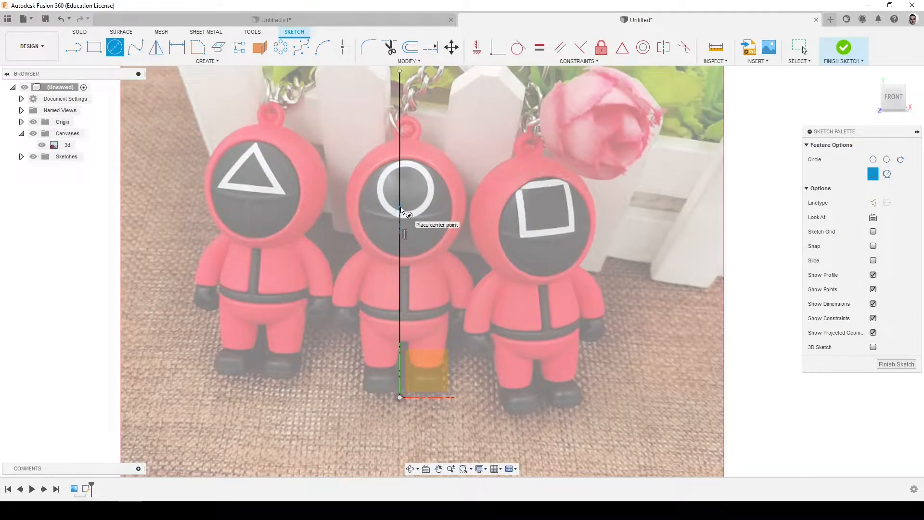
pyautogui.click(354, 204)
pyautogui.scroll(-3, 436, 210)
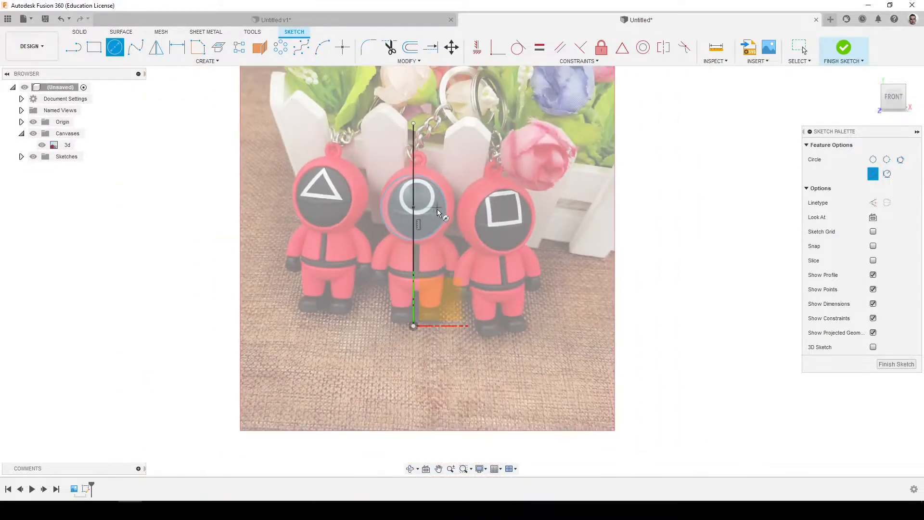
pyautogui.click(135, 48)
pyautogui.scroll(3, 380, 255)
pyautogui.click(446, 199)
pyautogui.click(428, 221)
pyautogui.click(416, 257)
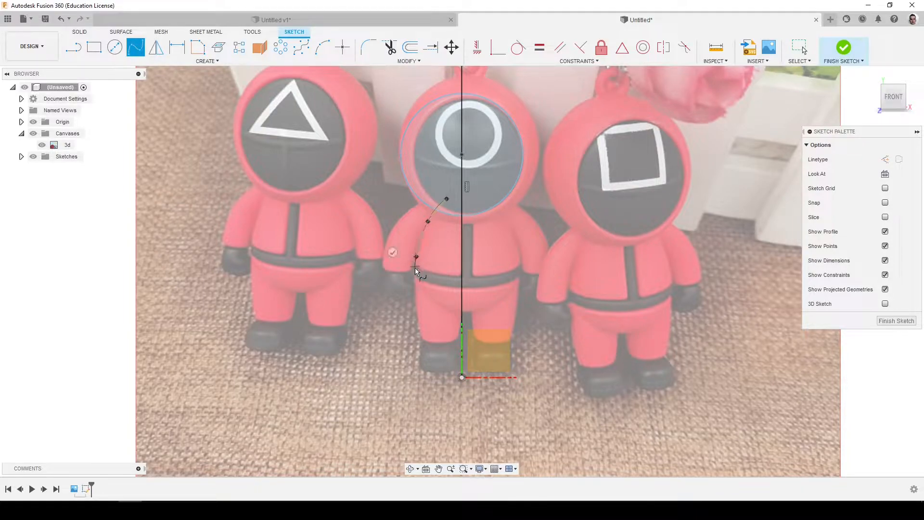
pyautogui.click(429, 301)
pyautogui.doubleClick(462, 313)
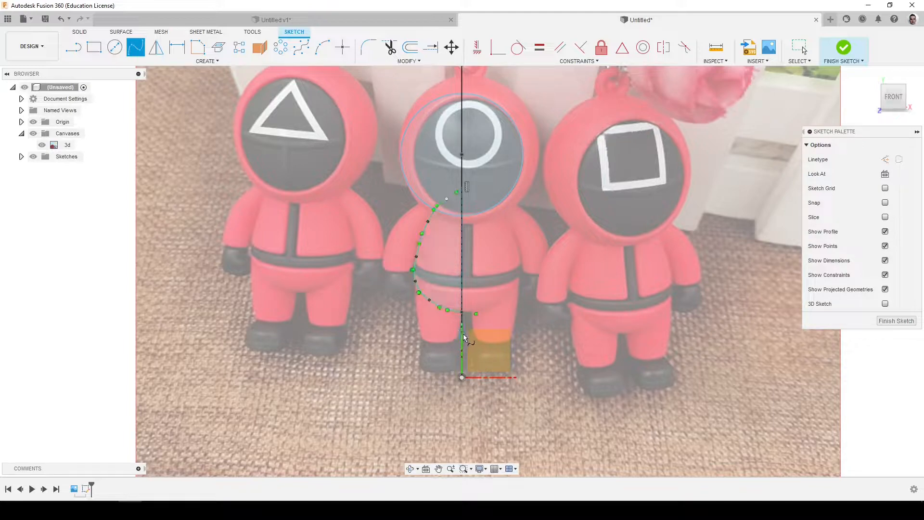
pyautogui.press('Escape')
pyautogui.hotkey('ctrl', 'z')
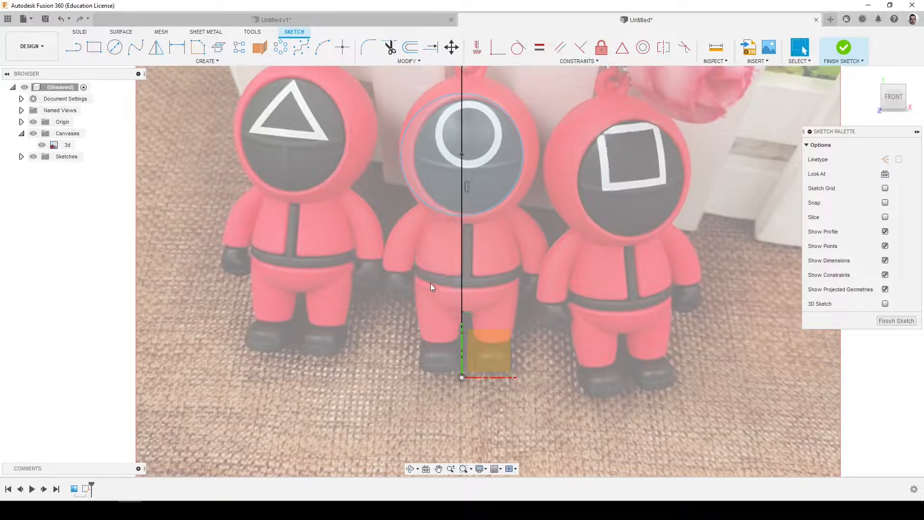
# Trace the left side of the middle figure's torso with a control point spline from inside the head circle to the centre line
pyautogui.click(301, 48)
pyautogui.click(438, 201)
pyautogui.click(423, 220)
pyautogui.click(409, 265)
pyautogui.click(425, 298)
pyautogui.click(448, 312)
pyautogui.doubleClick(462, 311)
pyautogui.scroll(3, 464, 333)
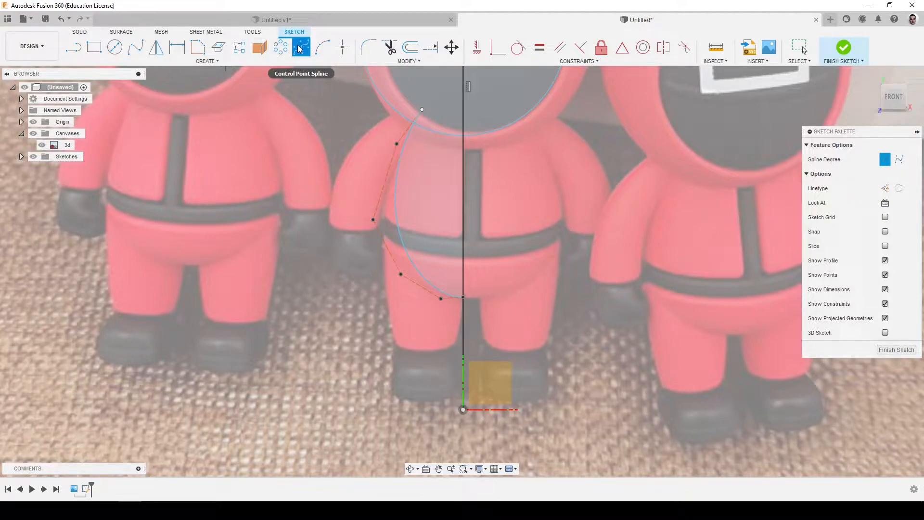
# Make the spline's lowest control segment horizontal and move its control points so the curve follows the torso
pyautogui.press('Escape')
pyautogui.moveTo(440, 299); pyautogui.dragTo(418, 298)
pyautogui.click(476, 47)
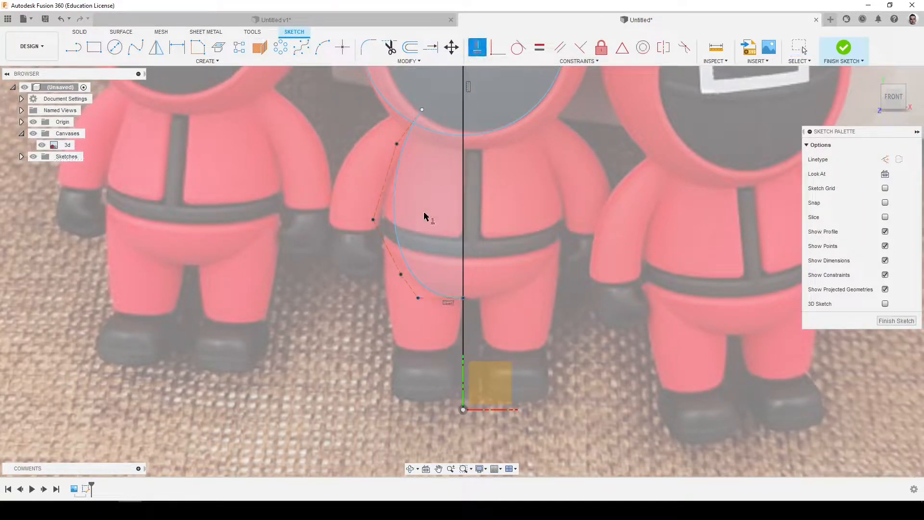
pyautogui.scroll(-2, 404, 261)
pyautogui.press('Escape')
pyautogui.moveTo(403, 269); pyautogui.dragTo(414, 286)
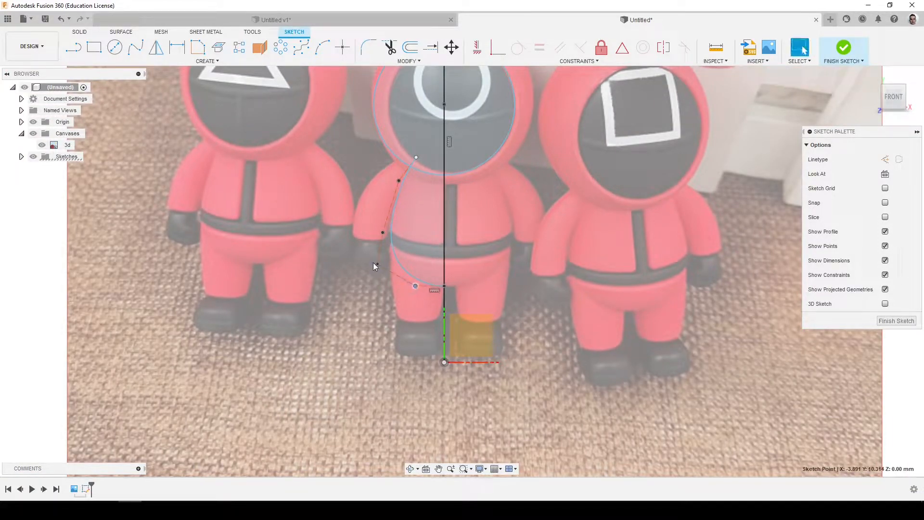
pyautogui.moveTo(382, 232); pyautogui.dragTo(380, 227)
pyautogui.moveTo(399, 181); pyautogui.dragTo(419, 156)
# Mirror the torso spline about the vertical centre line
pyautogui.click(156, 46)
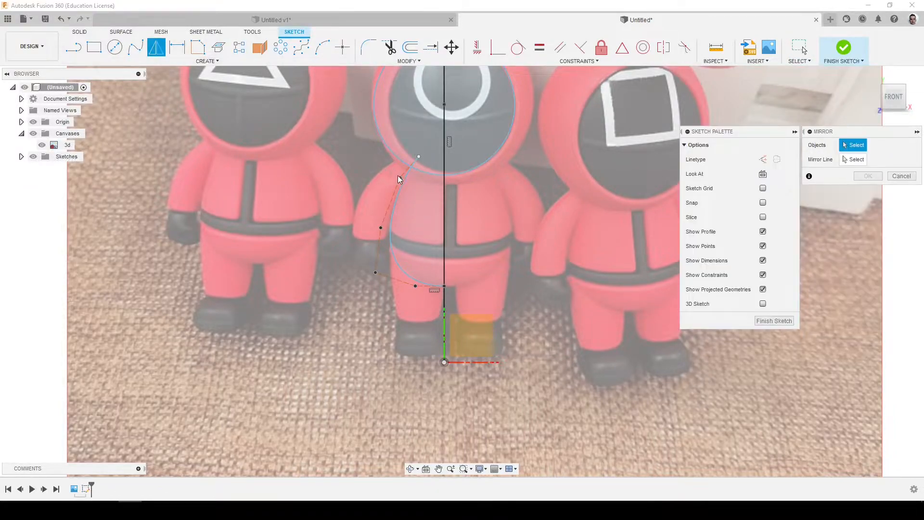
pyautogui.click(400, 189)
pyautogui.click(444, 207)
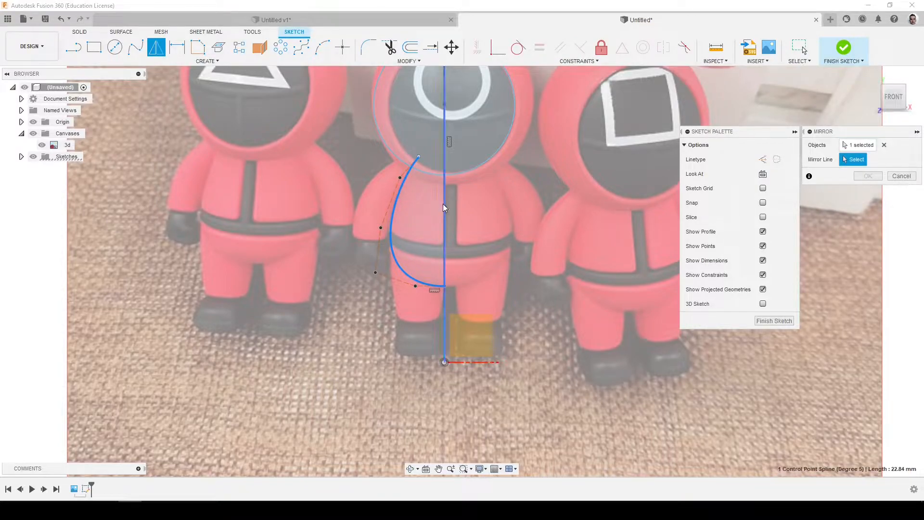
pyautogui.click(866, 176)
# Draw a horizontal line from the upper end of the left torso spline to the centre line
pyautogui.press('l')
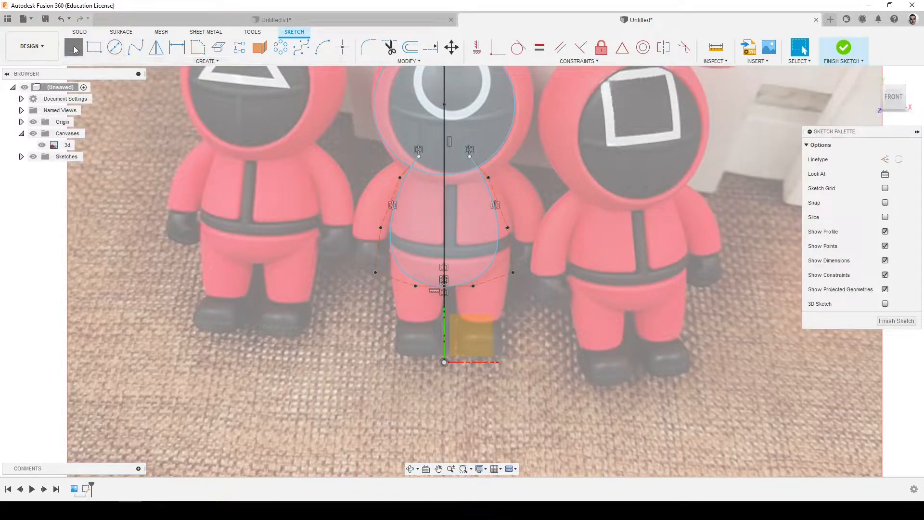
pyautogui.click(419, 157)
pyautogui.doubleClick(443, 157)
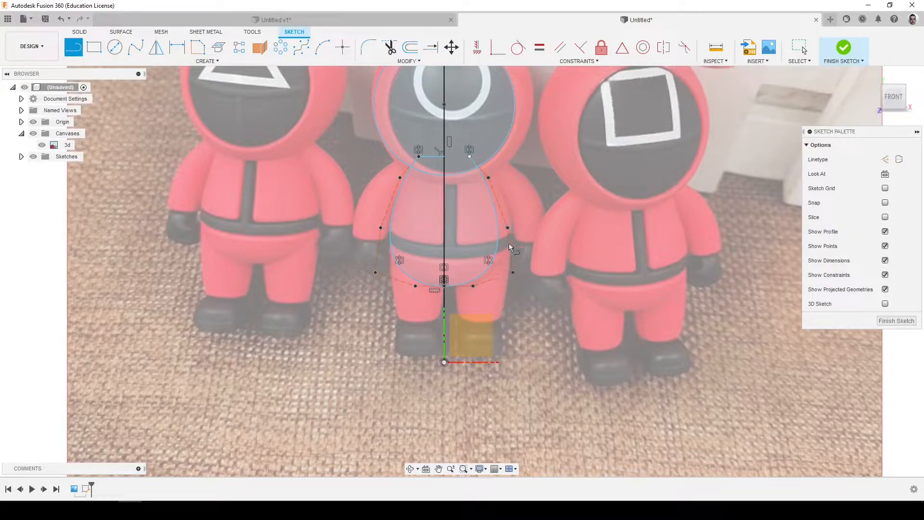
pyautogui.scroll(-2, 440, 308)
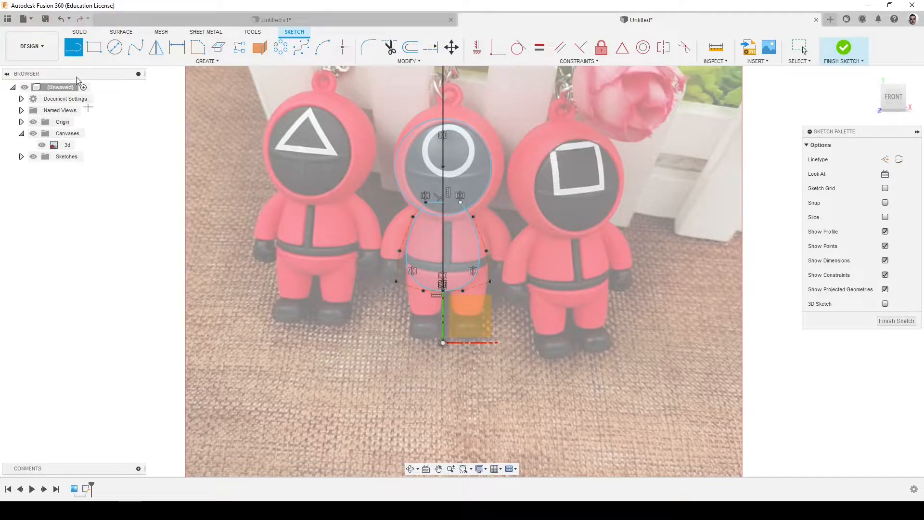
# Trace the left leg's outer edge with a fit point spline and add a horizontal line about 4.4 mm long at its ankle
pyautogui.click(135, 46)
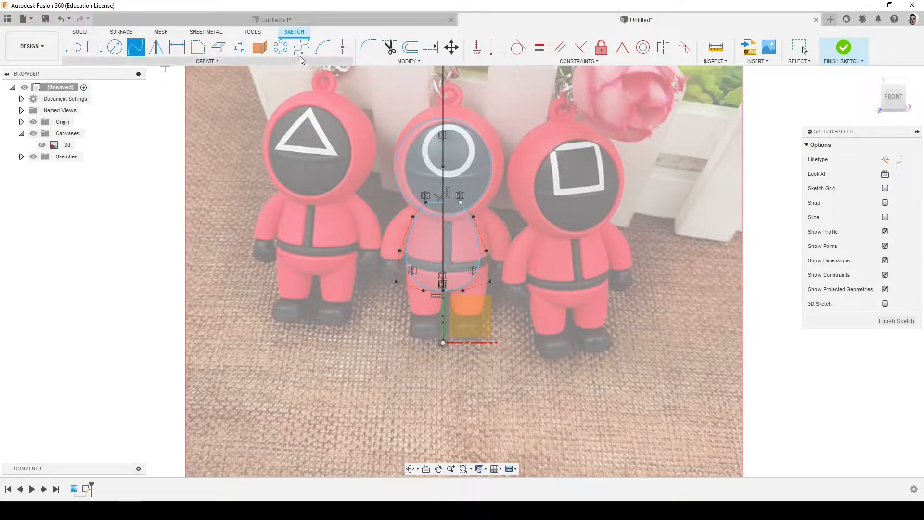
pyautogui.scroll(8, 416, 303)
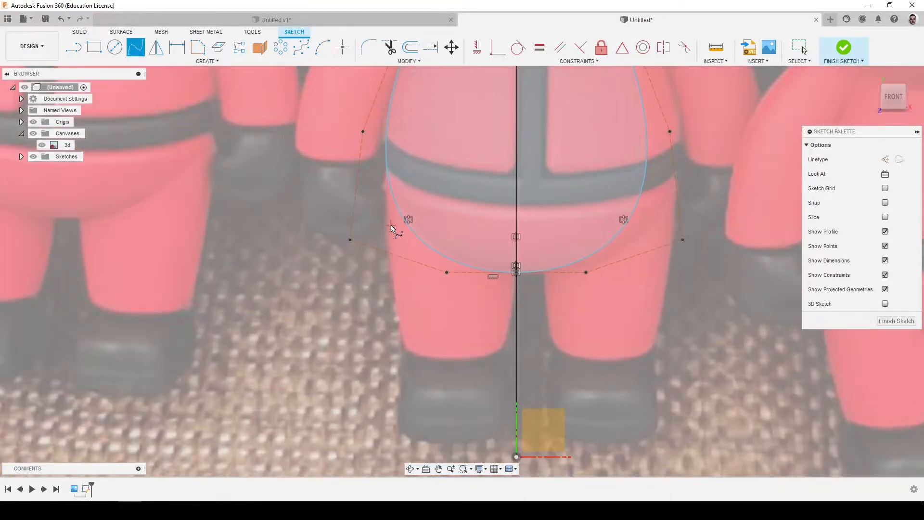
pyautogui.click(398, 192)
pyautogui.click(411, 356)
pyautogui.press('l')
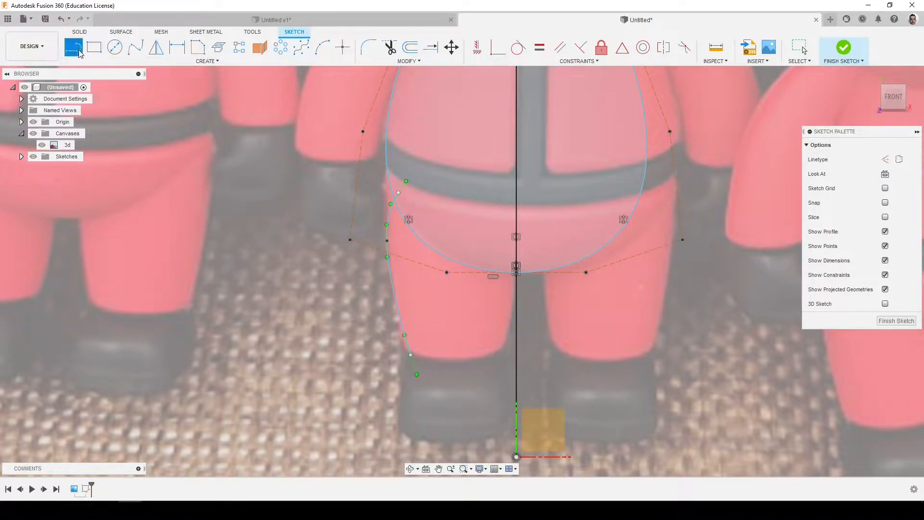
pyautogui.click(410, 355)
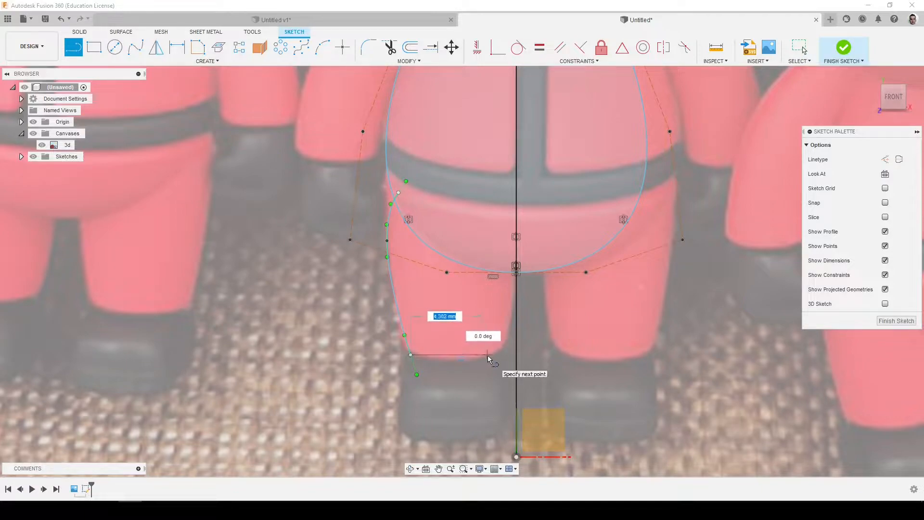
pyautogui.click(486, 355)
pyautogui.press('Escape')
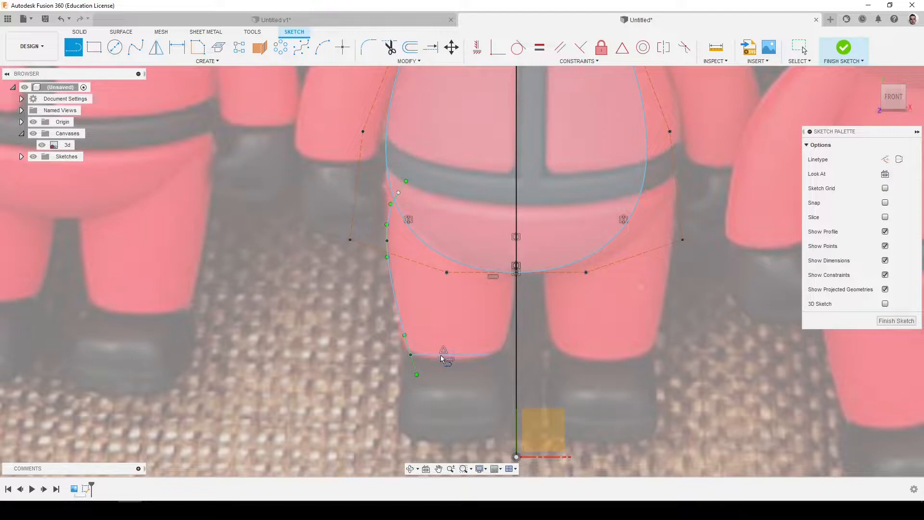
# Draw a short vertical axis line upward from the midpoint of the leg's ankle line
pyautogui.click(447, 355)
pyautogui.click(447, 320)
pyautogui.press('Escape')
pyautogui.click(477, 47)
pyautogui.click(447, 339)
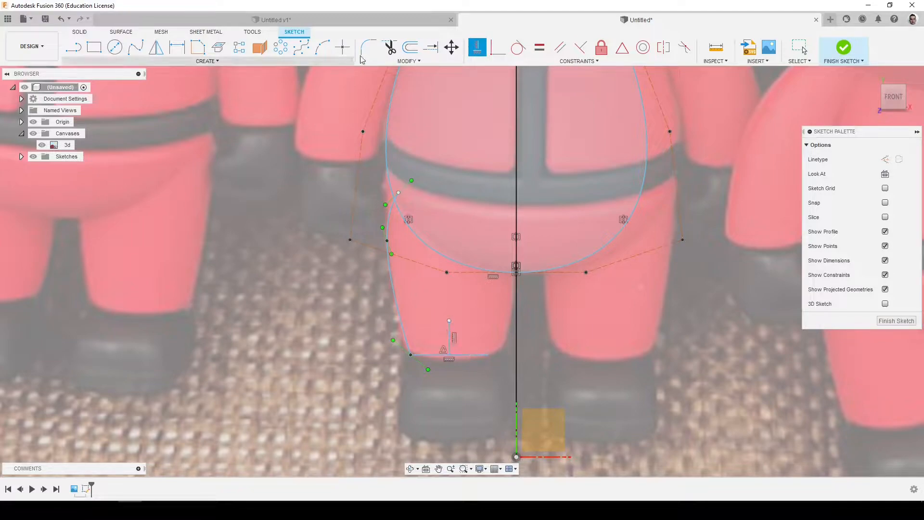
# Mirror the leg's outer spline about the short vertical axis line
pyautogui.click(156, 47)
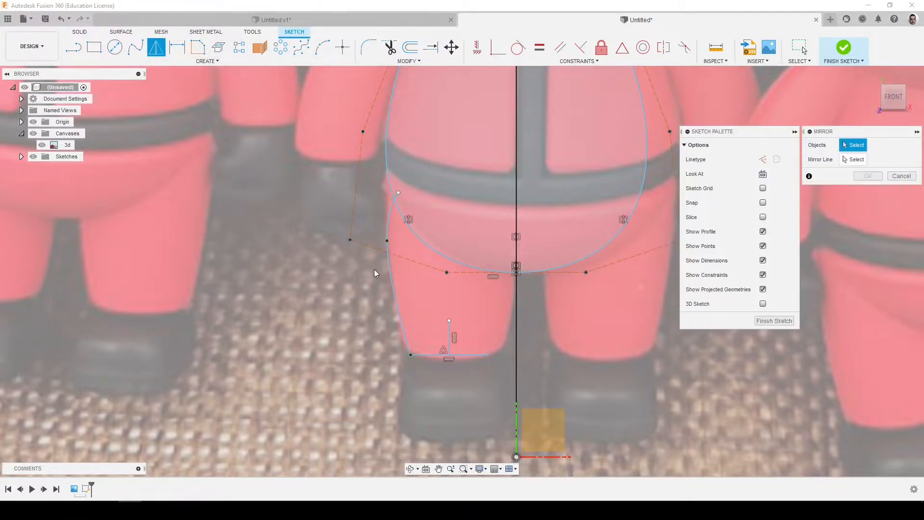
pyautogui.click(390, 270)
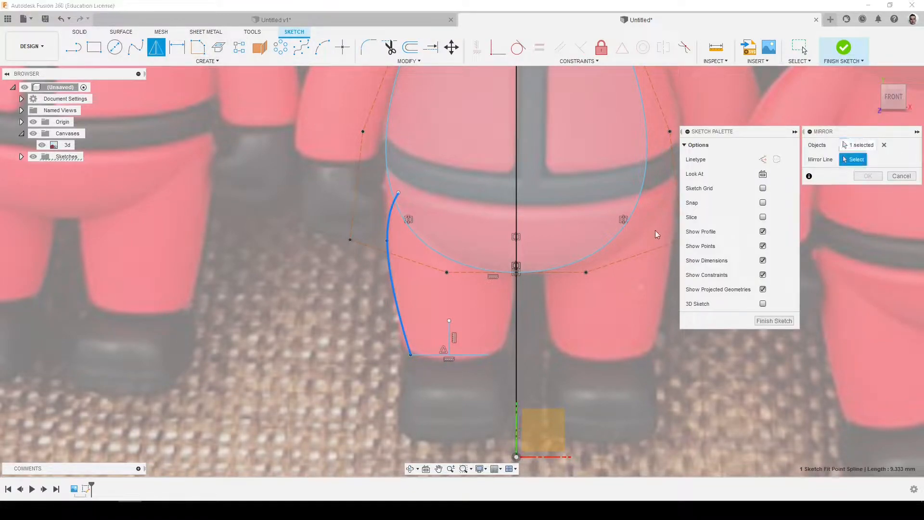
pyautogui.click(450, 336)
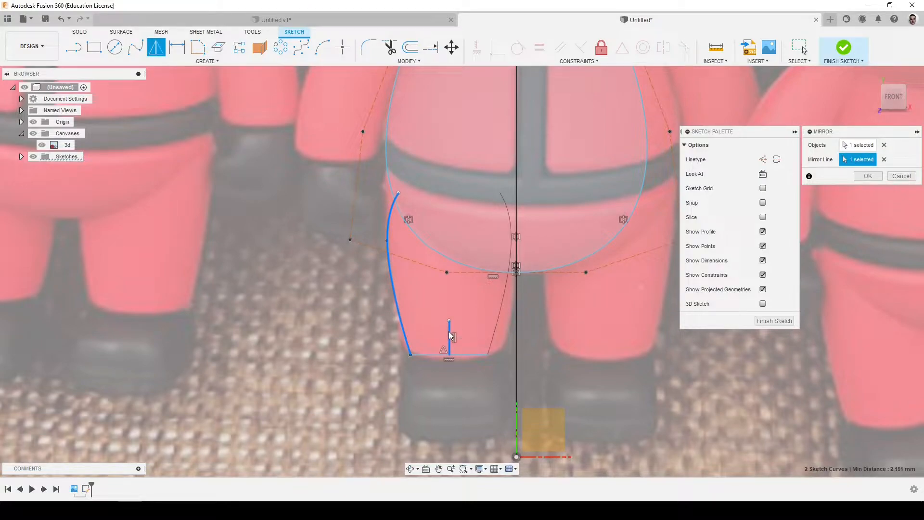
pyautogui.click(869, 176)
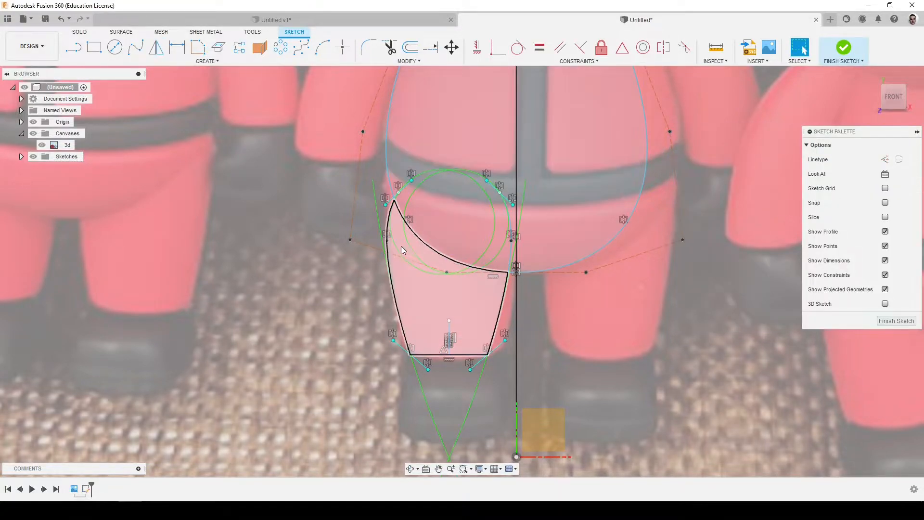
# Try to reshape the leg spline by moving its middle fit point and lower tangent handle
pyautogui.click(389, 241)
pyautogui.moveTo(394, 245); pyautogui.dragTo(389, 243)
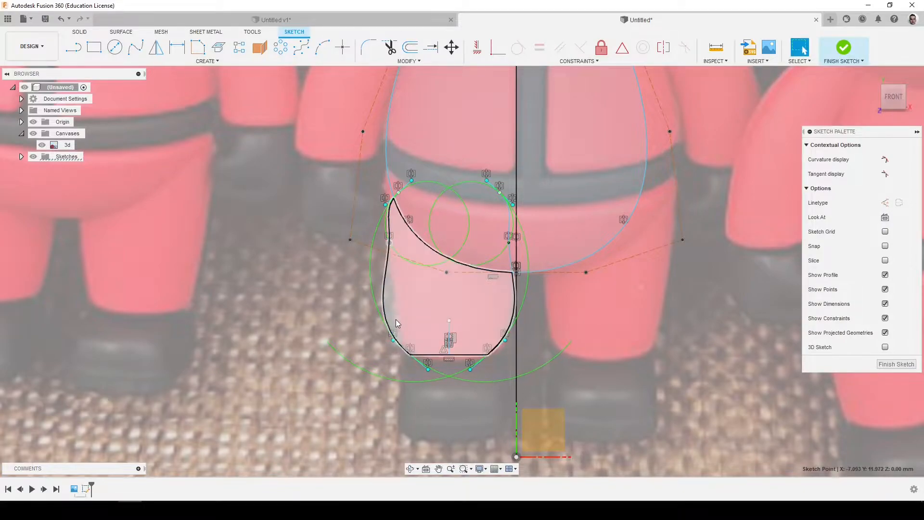
pyautogui.moveTo(393, 340); pyautogui.dragTo(399, 338)
# Undo the leg edits, removing the mirrored curve, axis line, ankle line and outer spline
pyautogui.hotkey('ctrl', 'z')
pyautogui.hotkey('ctrl', 'z')
pyautogui.hotkey('ctrl', 'z')
pyautogui.hotkey('ctrl', 'z')
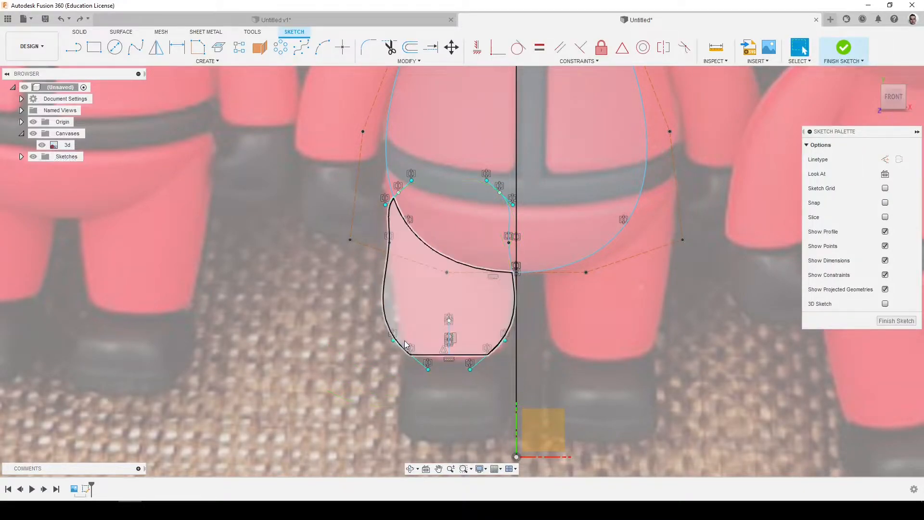
pyautogui.hotkey('ctrl', 'z')
pyautogui.hotkey('ctrl', 'z')
pyautogui.hotkey('ctrl', 'z')
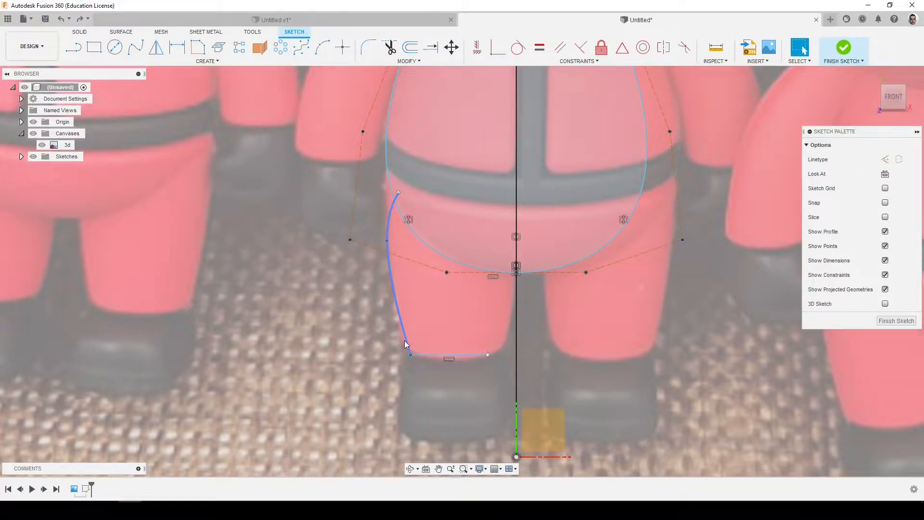
pyautogui.scroll(-4, 409, 347)
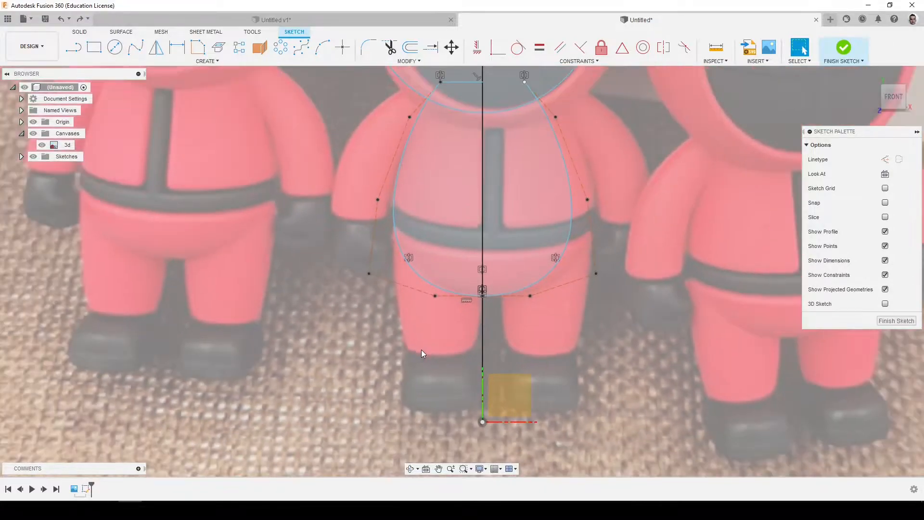
# Draw a horizontal line across the torso just above the belt, from the left spline to the right spline
pyautogui.click(74, 48)
pyautogui.click(401, 247)
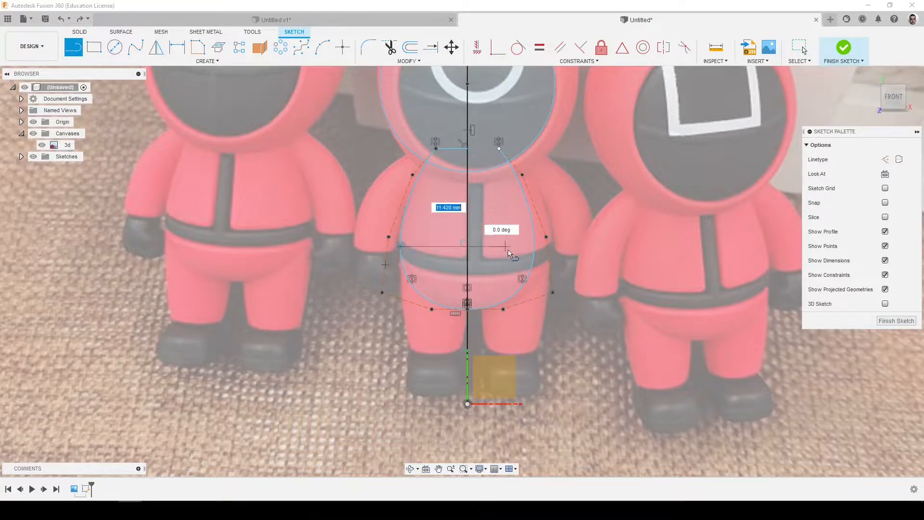
pyautogui.click(533, 248)
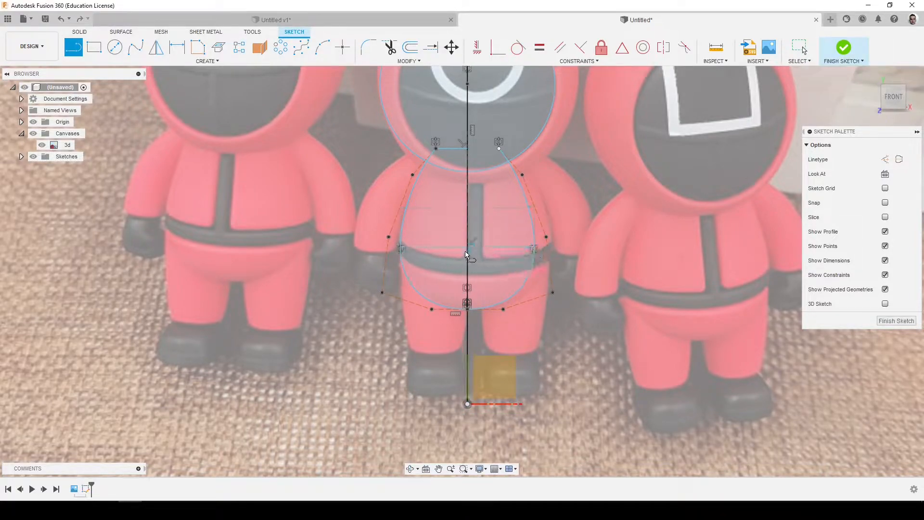
# Move the horizontal torso line down to the belt's upper edge and offset a copy 1 mm below it
pyautogui.press('Escape')
pyautogui.moveTo(471, 247); pyautogui.dragTo(472, 258)
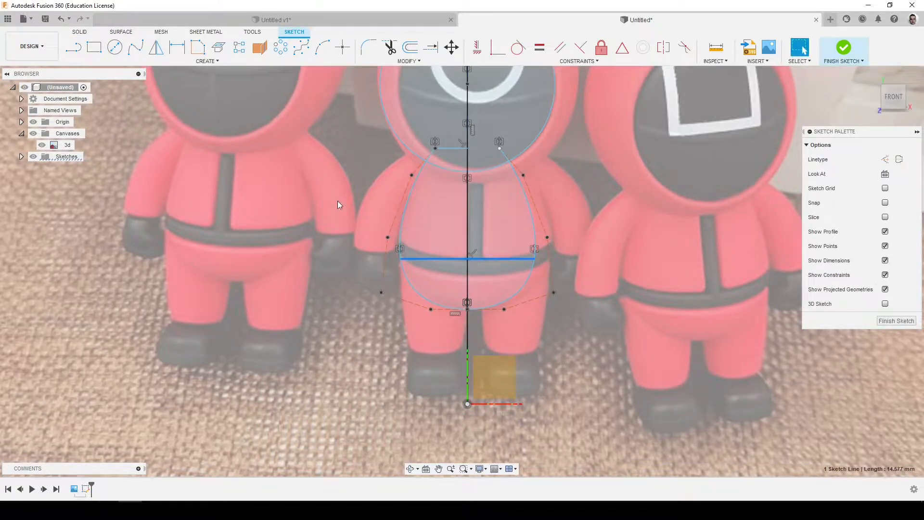
pyautogui.click(410, 47)
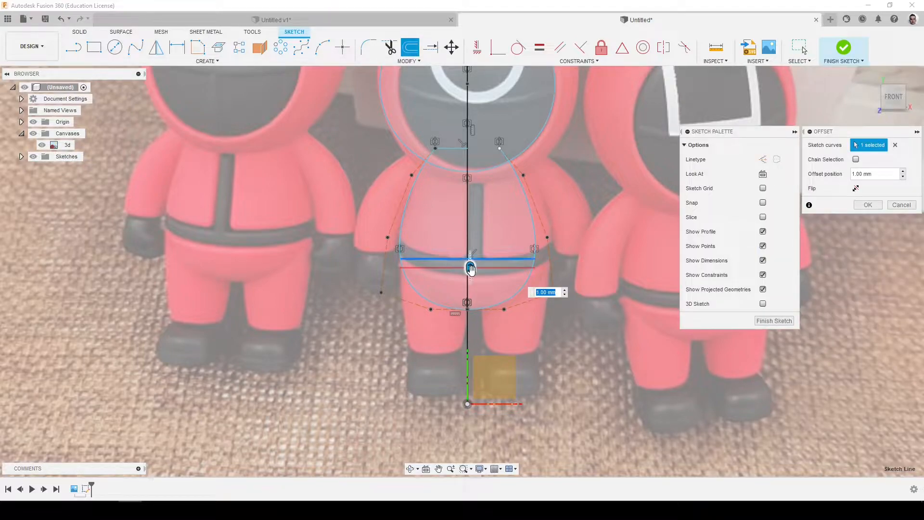
pyautogui.click(868, 205)
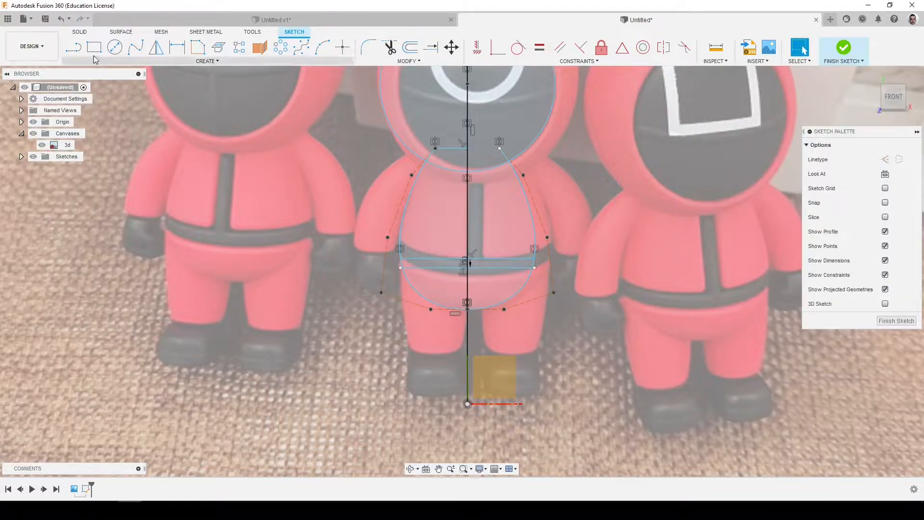
# Draw two vertical lines on either side of the central axis, running from the neck area to below the belt
pyautogui.click(73, 47)
pyautogui.click(459, 162)
pyautogui.click(459, 281)
pyautogui.click(436, 280)
pyautogui.click(475, 162)
pyautogui.click(476, 288)
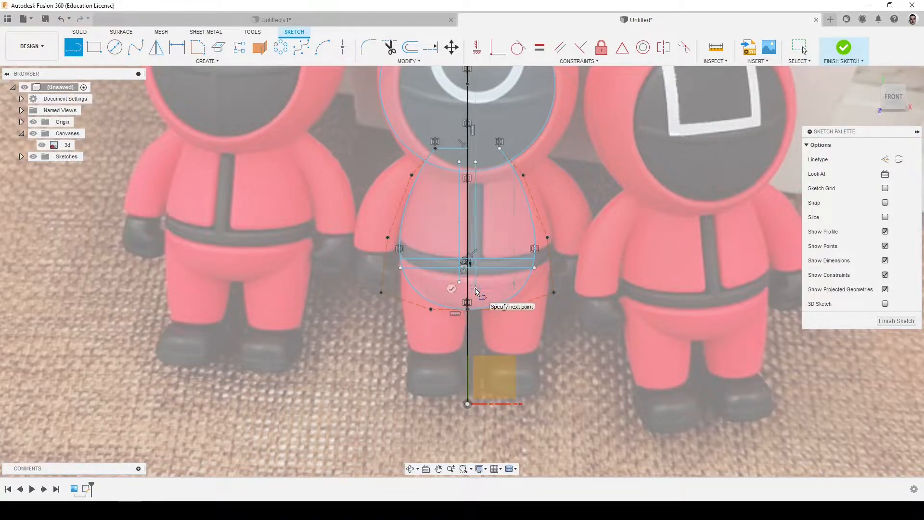
pyautogui.press('Escape')
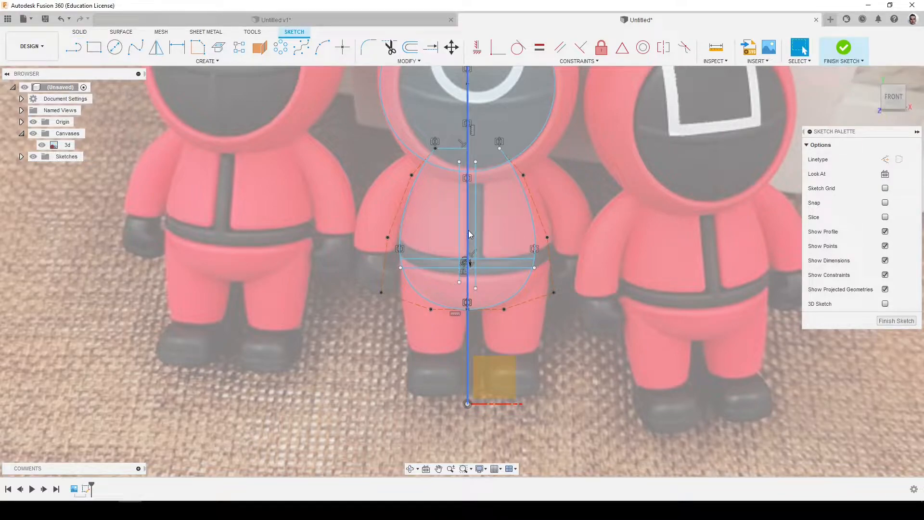
# Dimension the vertical line right of the central axis at 0.5 mm from the axis
pyautogui.press('d')
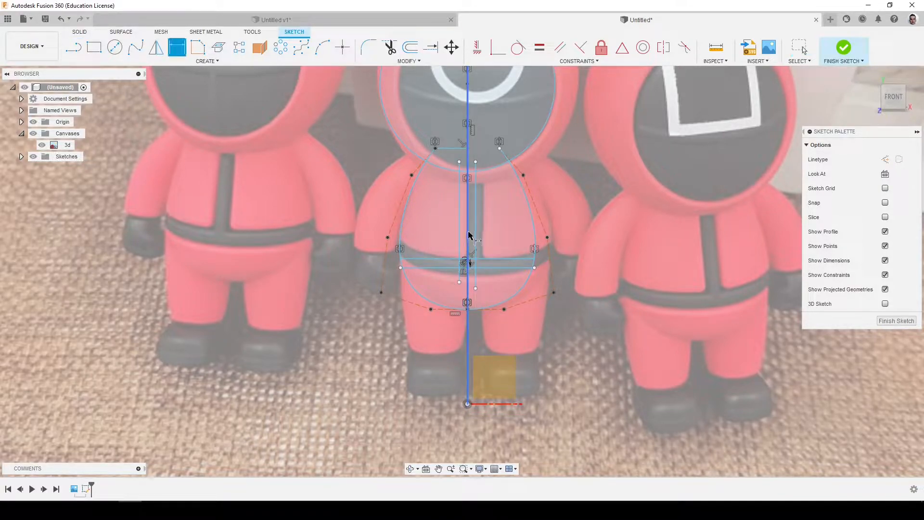
pyautogui.click(475, 235)
pyautogui.click(495, 233)
pyautogui.write('0.5')
pyautogui.press('Return')
pyautogui.scroll(3, 469, 236)
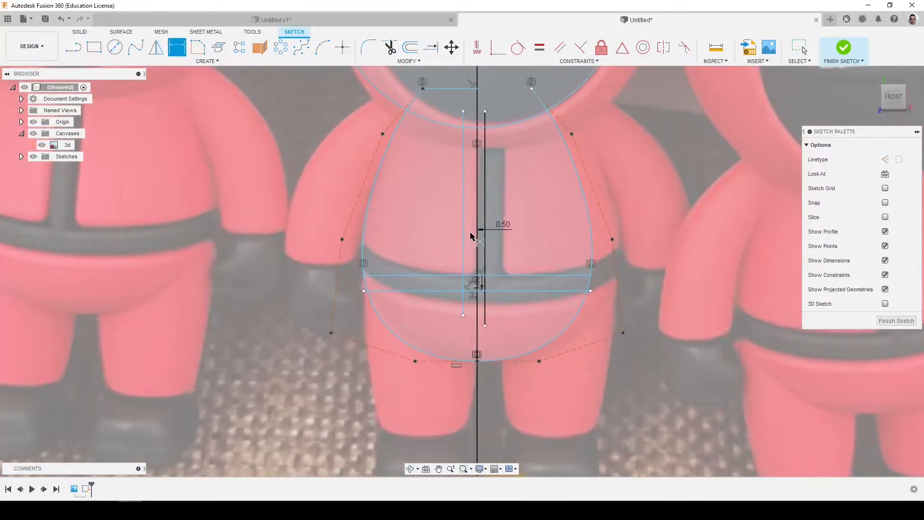
# Dimension the vertical line left of the central axis at 0.5 mm from the axis and finish the sketch
pyautogui.click(478, 236)
pyautogui.click(463, 236)
pyautogui.click(442, 236)
pyautogui.write('0.5')
pyautogui.press('Return')
pyautogui.scroll(-3, 442, 236)
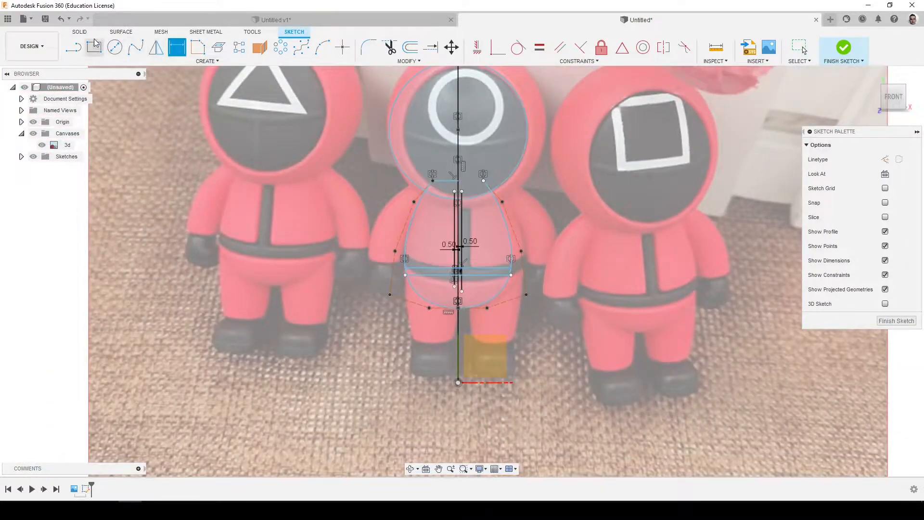
pyautogui.click(905, 320)
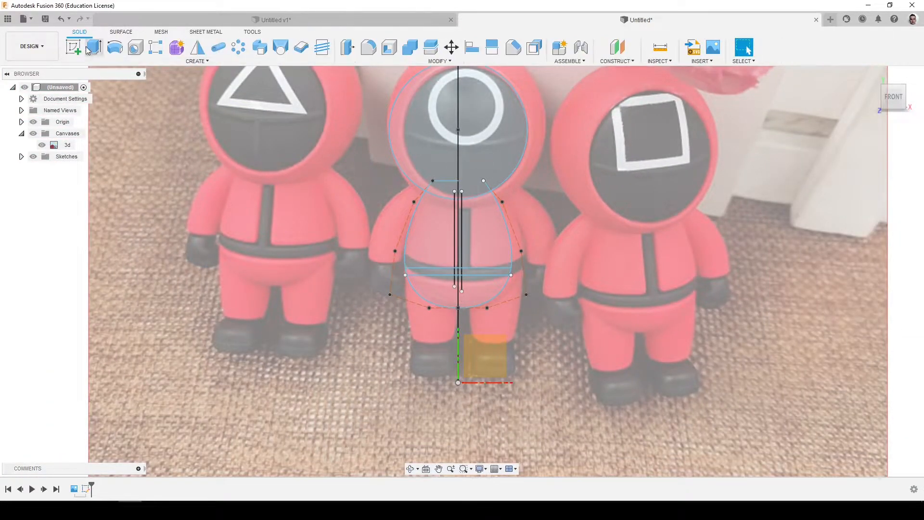
# Revolve the five profiles of the torso's left half about the central vertical axis as a new body
pyautogui.click(118, 47)
pyautogui.scroll(3, 485, 263)
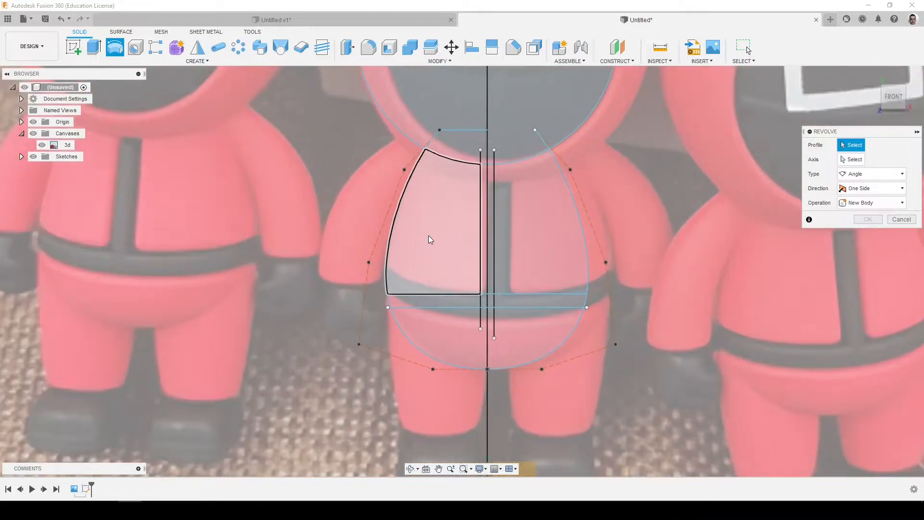
pyautogui.click(428, 236)
pyautogui.scroll(2, 481, 244)
pyautogui.click(481, 243)
pyautogui.scroll(-4, 456, 266)
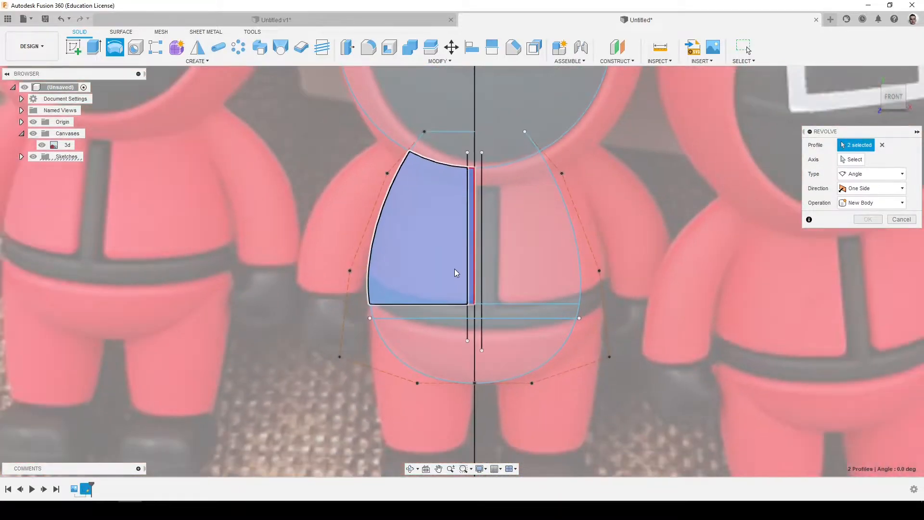
pyautogui.click(450, 311)
pyautogui.scroll(1, 474, 307)
pyautogui.click(470, 311)
pyautogui.click(419, 356)
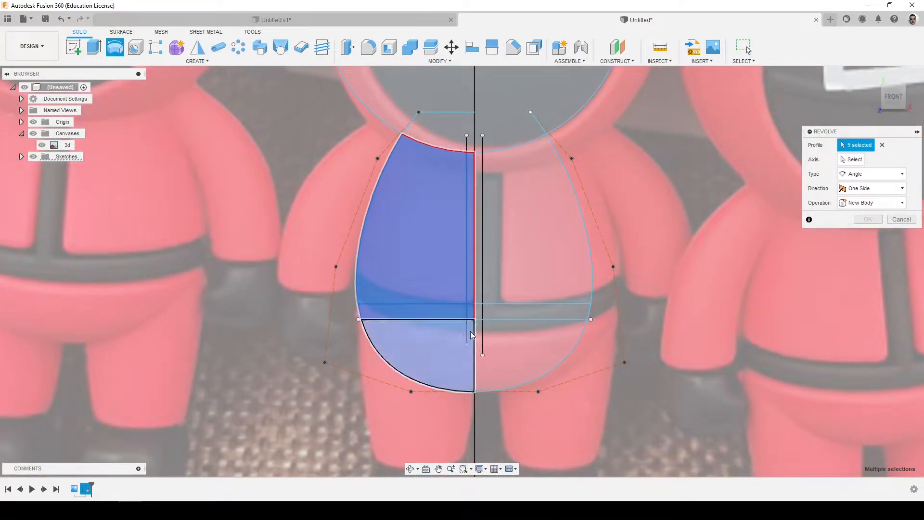
pyautogui.click(854, 160)
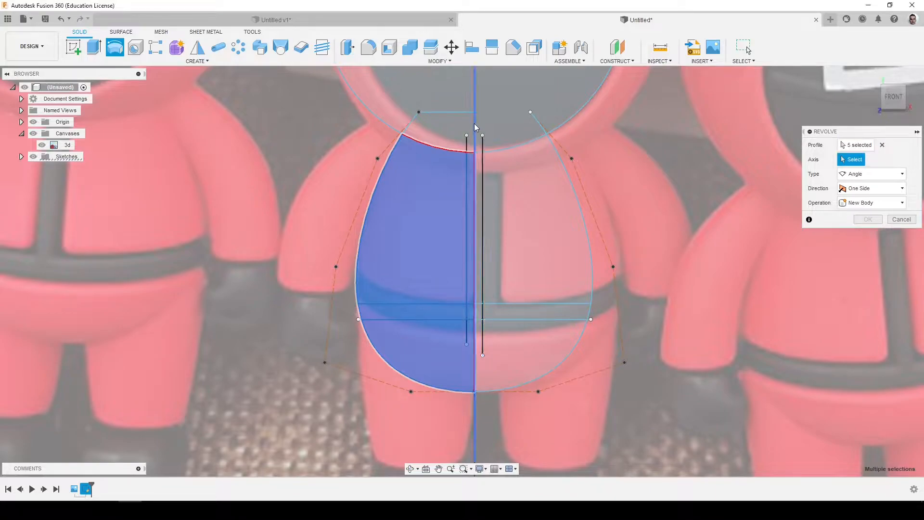
pyautogui.click(475, 128)
pyautogui.scroll(-2, 498, 238)
pyautogui.click(867, 234)
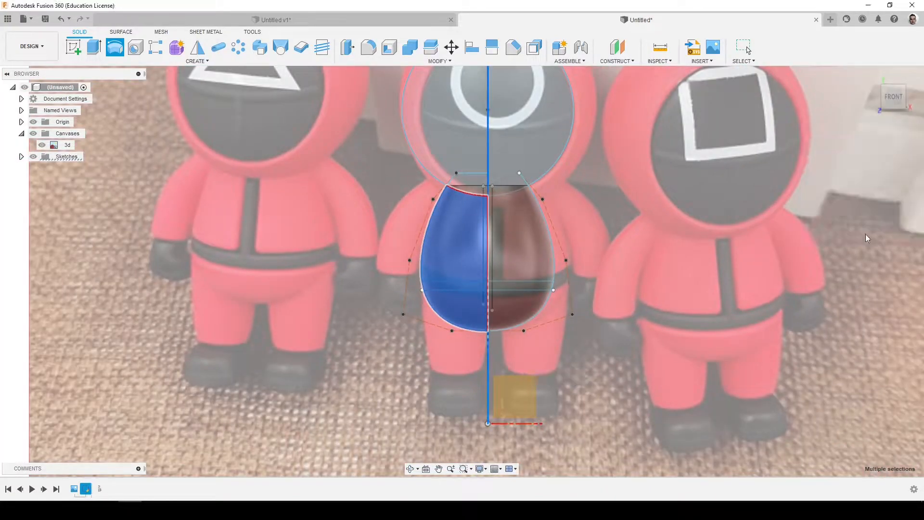
# Show Sketch1 and hide the torso body to expose the belt and chest-strip profiles for extruding
pyautogui.click(21, 168)
pyautogui.click(42, 179)
pyautogui.click(94, 46)
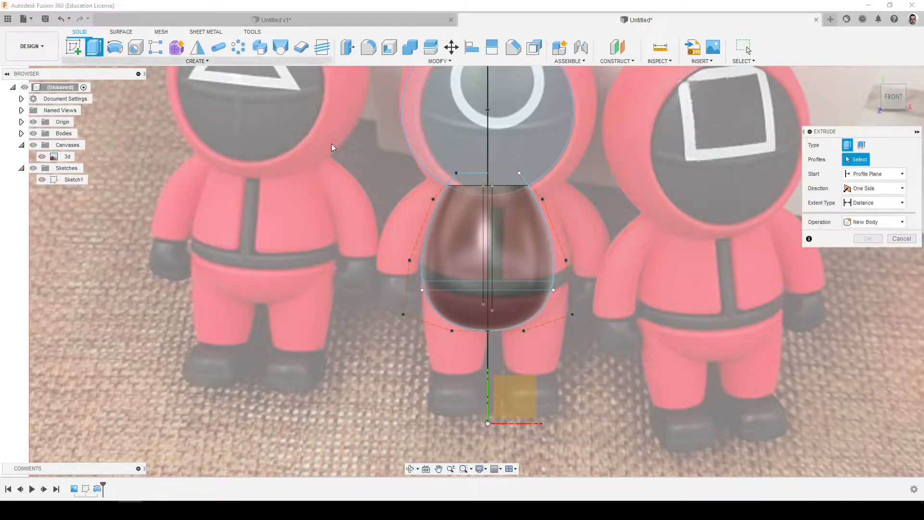
pyautogui.scroll(3, 534, 216)
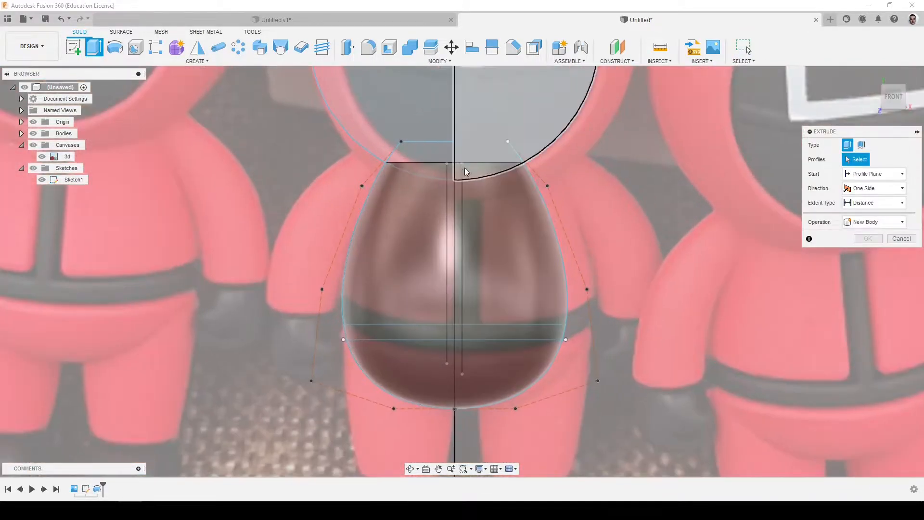
pyautogui.click(21, 133)
pyautogui.click(42, 145)
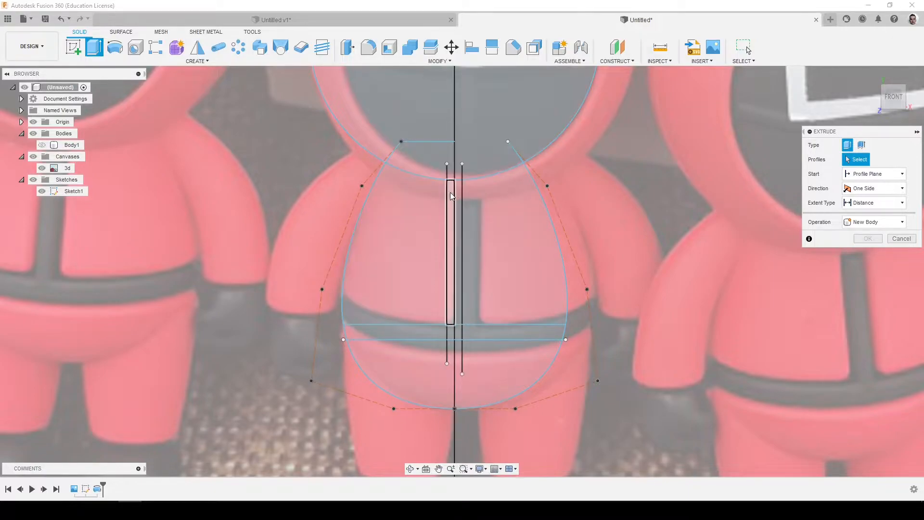
# Set up a symmetric 11 mm extrusion of the six belt and chest-strip profiles and show the torso body again
pyautogui.click(451, 250)
pyautogui.click(451, 331)
pyautogui.click(462, 332)
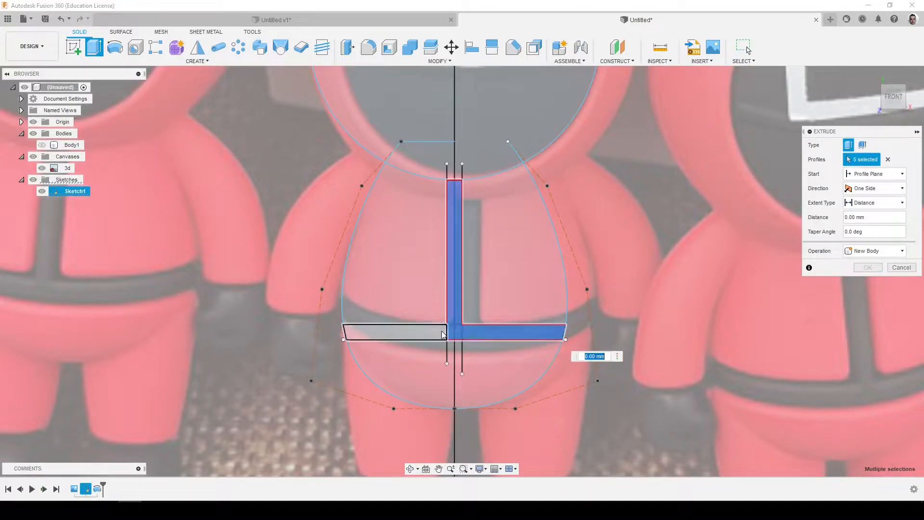
pyautogui.click(435, 331)
pyautogui.scroll(-2, 475, 355)
pyautogui.keyDown('shift'); pyautogui.moveTo(468, 317); pyautogui.dragTo(457, 354, button='middle'); pyautogui.keyUp('shift')
pyautogui.moveTo(419, 342); pyautogui.dragTo(468, 401)
pyautogui.click(881, 188)
pyautogui.click(866, 223)
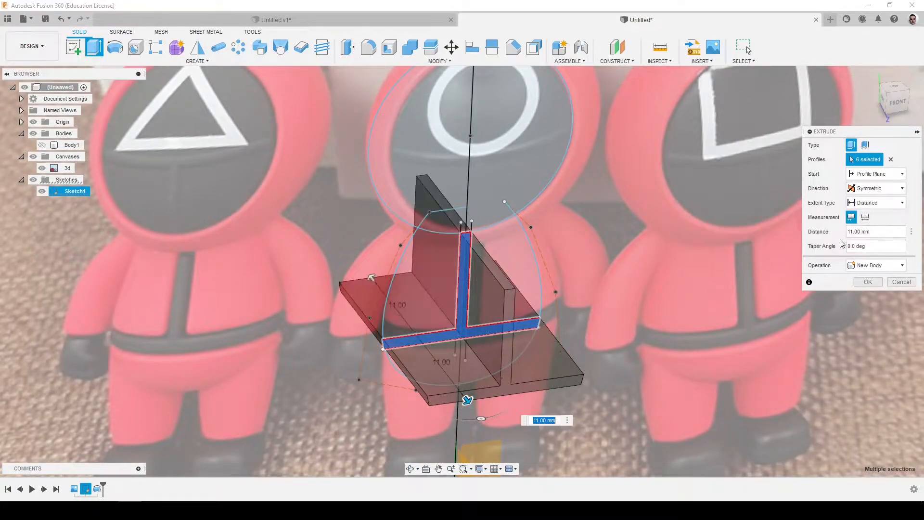
pyautogui.click(41, 145)
pyautogui.scroll(-3, 262, 186)
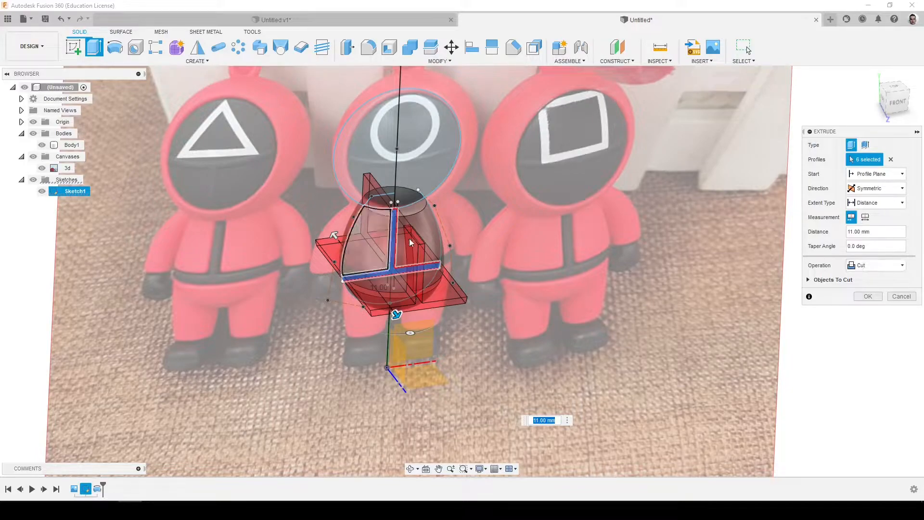
# Preview the belt and strip extrusion with the New Body, Intersect and Cut operations
pyautogui.click(876, 270)
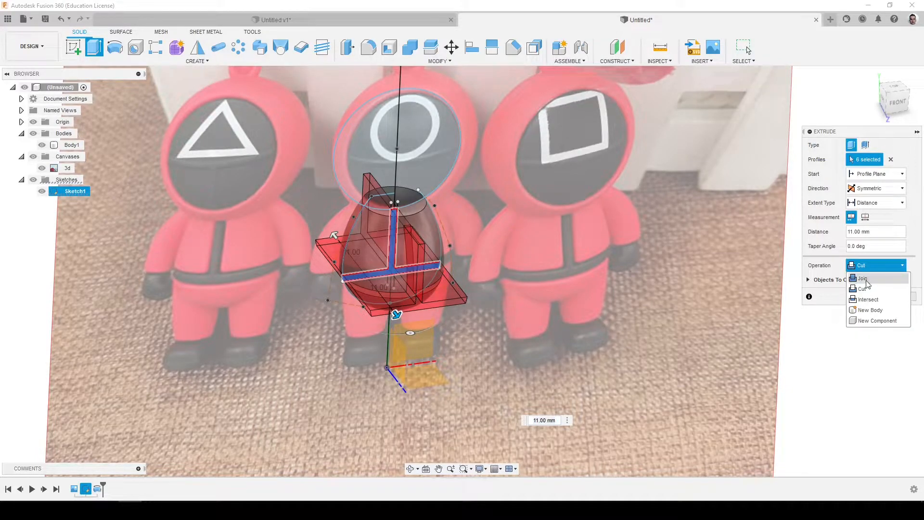
pyautogui.click(864, 311)
pyautogui.click(864, 268)
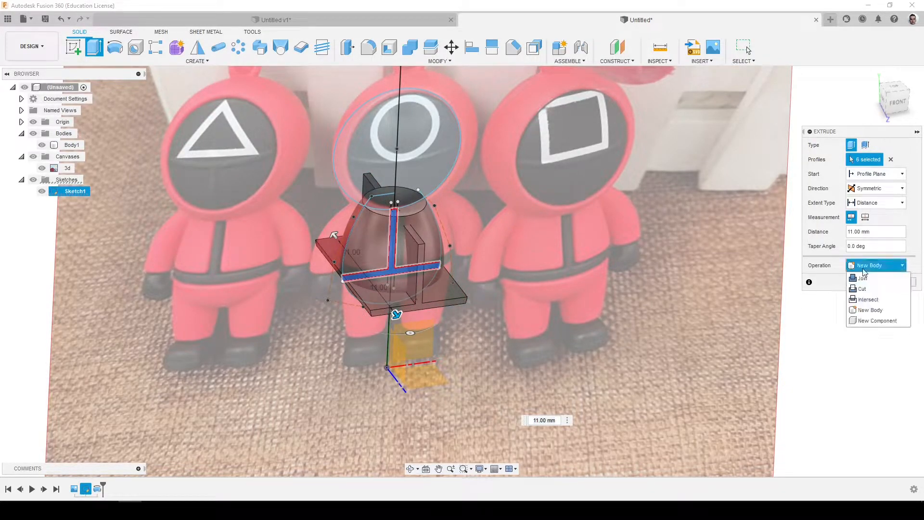
pyautogui.click(868, 299)
pyautogui.click(887, 266)
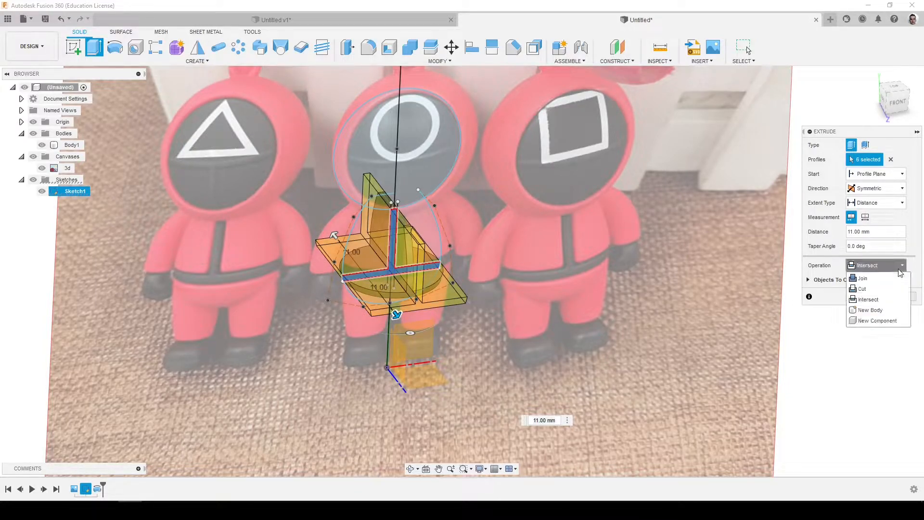
pyautogui.click(876, 289)
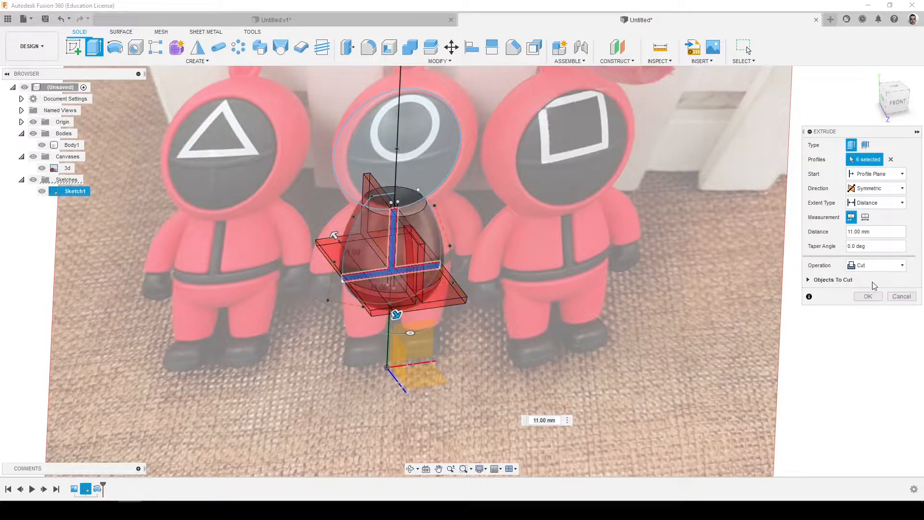
pyautogui.click(808, 279)
# Create the symmetric belt and strip extrusion as a new body
pyautogui.click(875, 265)
pyautogui.click(871, 303)
pyautogui.click(869, 286)
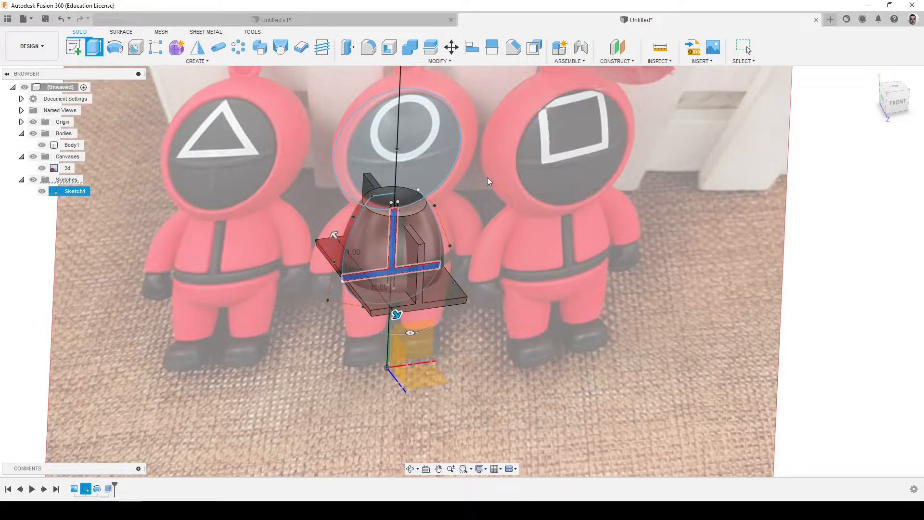
# Combine the torso as target with the belt-and-strip body as tool using Cut, keeping the tool body
pyautogui.click(409, 49)
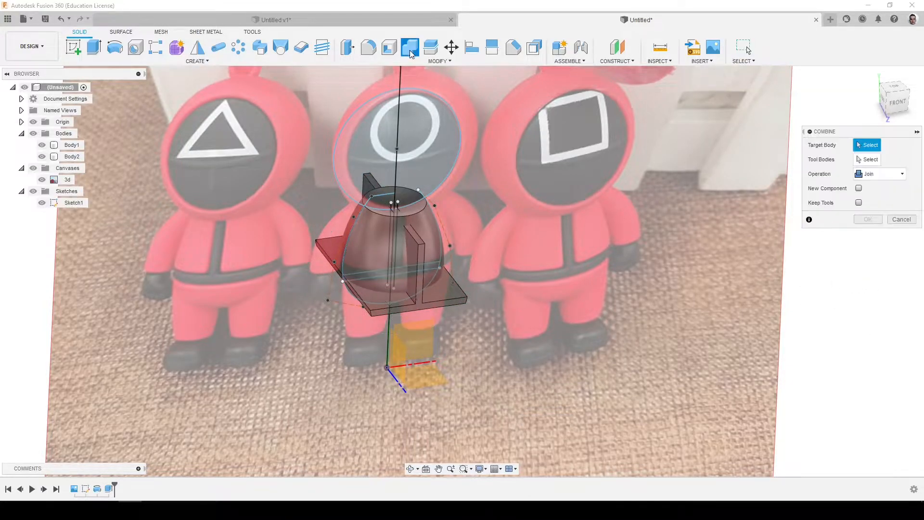
pyautogui.click(382, 235)
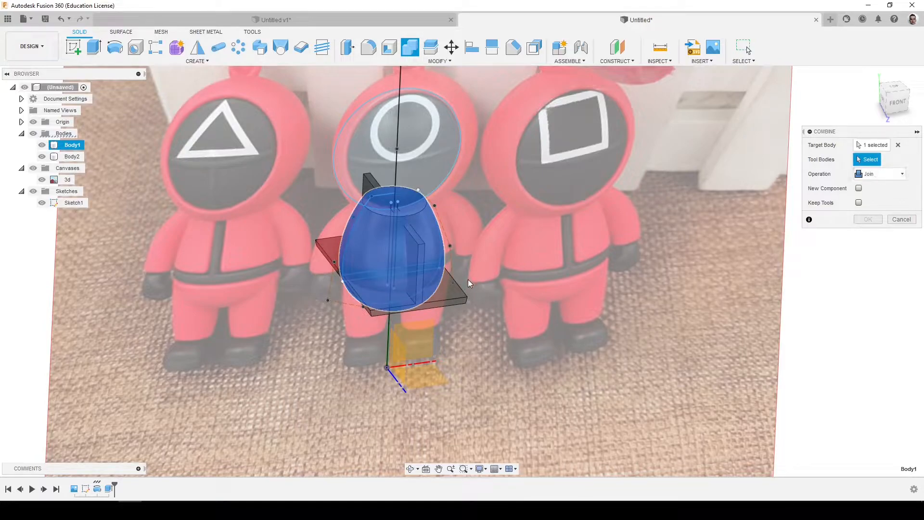
pyautogui.click(459, 292)
pyautogui.click(884, 175)
pyautogui.click(875, 194)
pyautogui.click(867, 219)
# Hide the lower torso body, Body3, leaving the upper torso and the belt-and-strip body shown
pyautogui.keyDown('shift'); pyautogui.moveTo(409, 264); pyautogui.dragTo(457, 262, button='middle'); pyautogui.keyUp('shift')
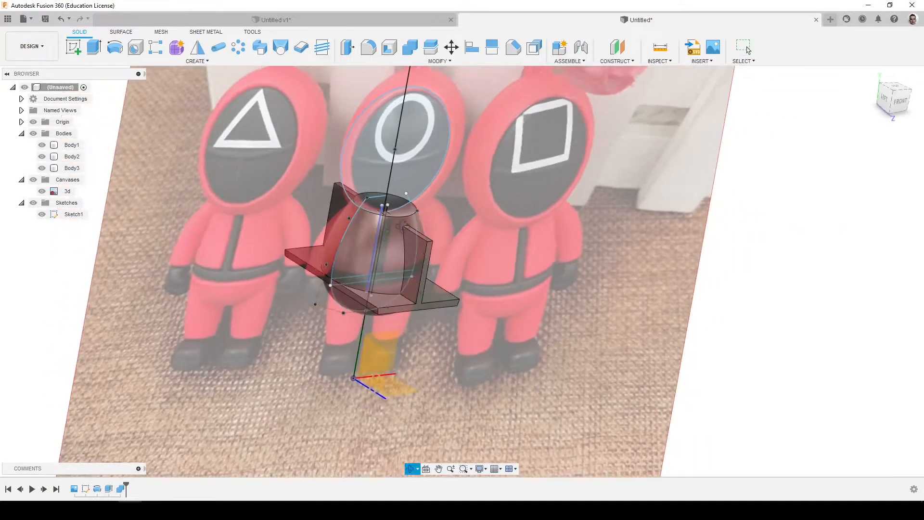
pyautogui.scroll(3, 392, 261)
pyautogui.keyDown('shift'); pyautogui.moveTo(392, 261); pyautogui.dragTo(421, 256, button='middle'); pyautogui.keyUp('shift')
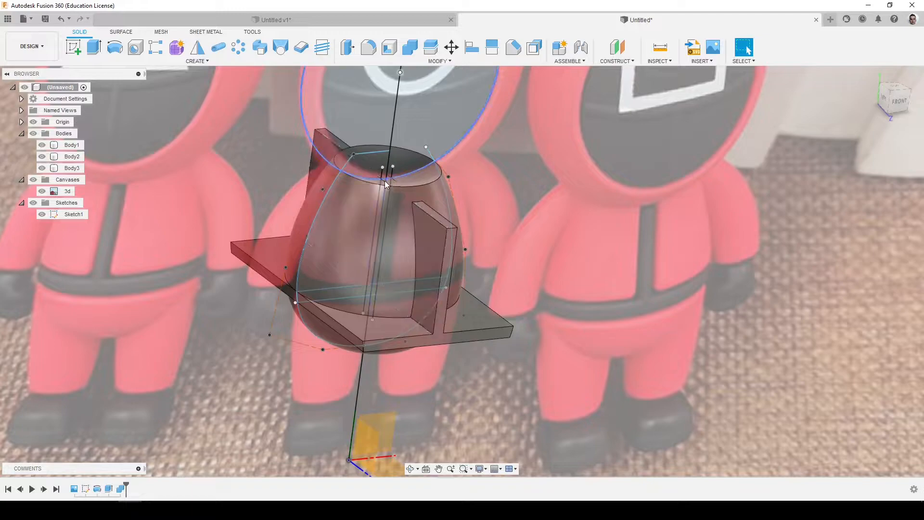
pyautogui.click(121, 32)
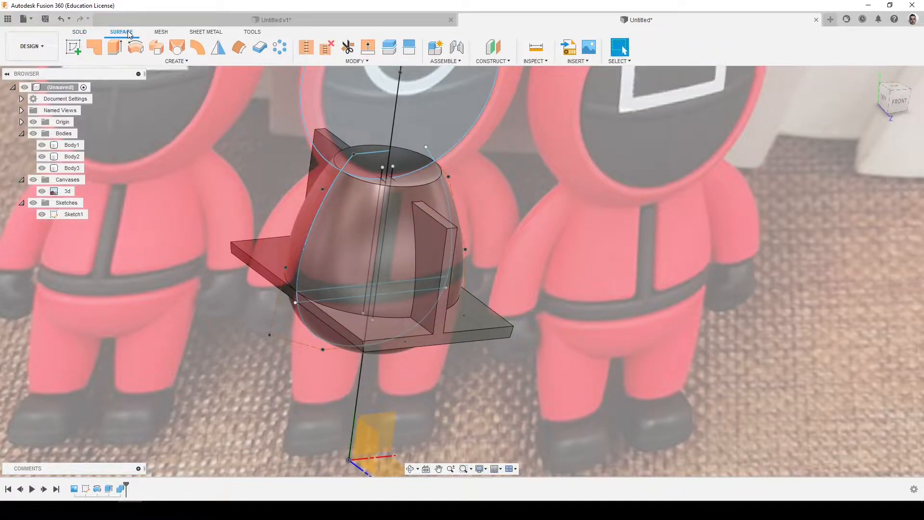
pyautogui.click(42, 168)
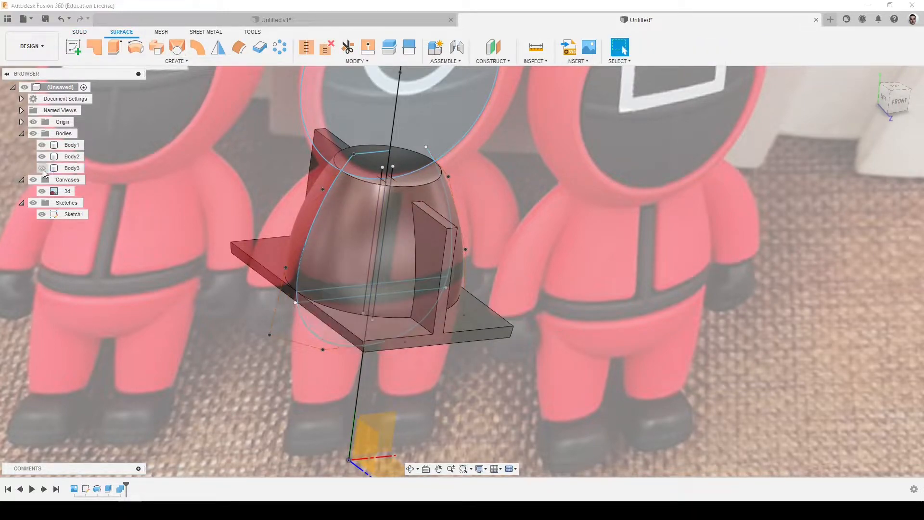
pyautogui.keyDown('shift'); pyautogui.moveTo(325, 193); pyautogui.dragTo(289, 173, button='middle'); pyautogui.keyUp('shift')
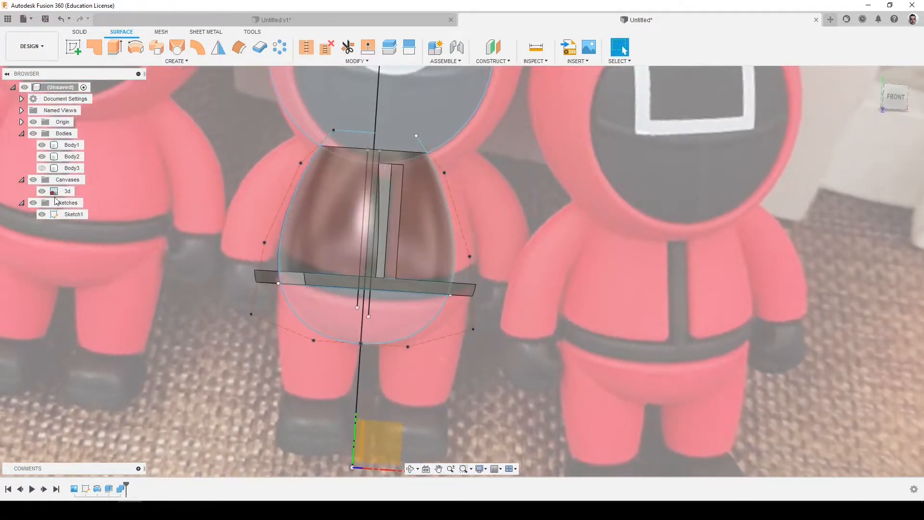
pyautogui.click(42, 168)
pyautogui.click(42, 170)
# Examine how the belt-and-strip body meets the upper torso by toggling its visibility
pyautogui.keyDown('shift'); pyautogui.moveTo(332, 200); pyautogui.dragTo(353, 218, button='middle'); pyautogui.keyUp('shift')
pyautogui.click(324, 282)
pyautogui.click(41, 157)
pyautogui.click(41, 157)
pyautogui.click(41, 157)
pyautogui.click(41, 157)
pyautogui.keyDown('shift'); pyautogui.moveTo(314, 174); pyautogui.dragTo(318, 199, button='middle'); pyautogui.keyUp('shift')
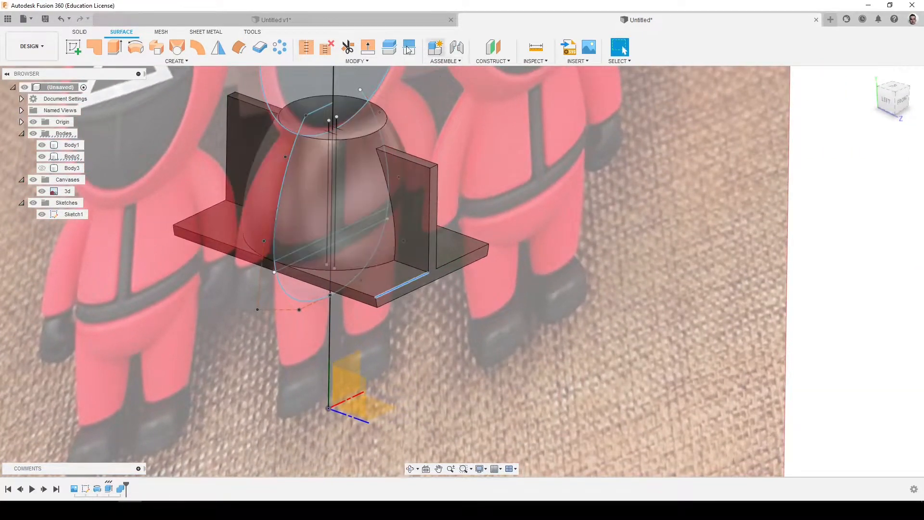
# Try to split the belt-and-strip body, Body2, using the upper torso's outer surface as the splitting tool
pyautogui.click(390, 49)
pyautogui.click(402, 178)
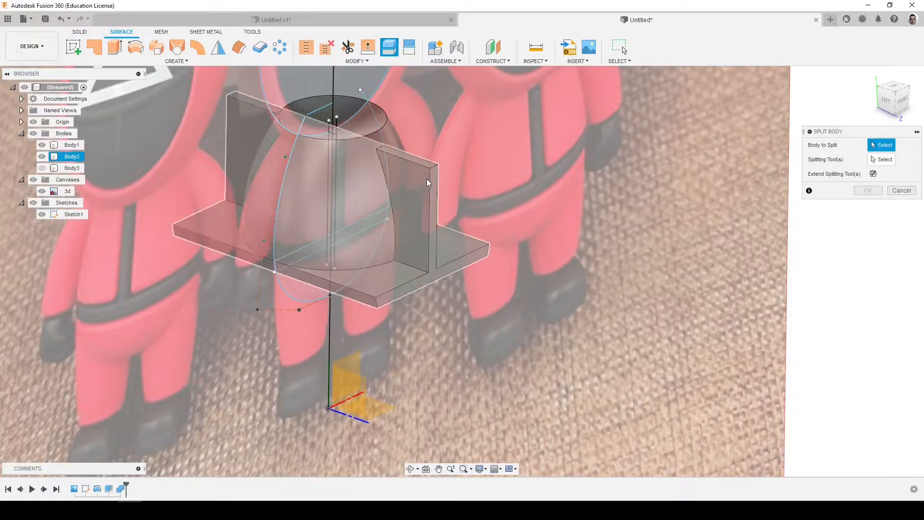
pyautogui.click(877, 160)
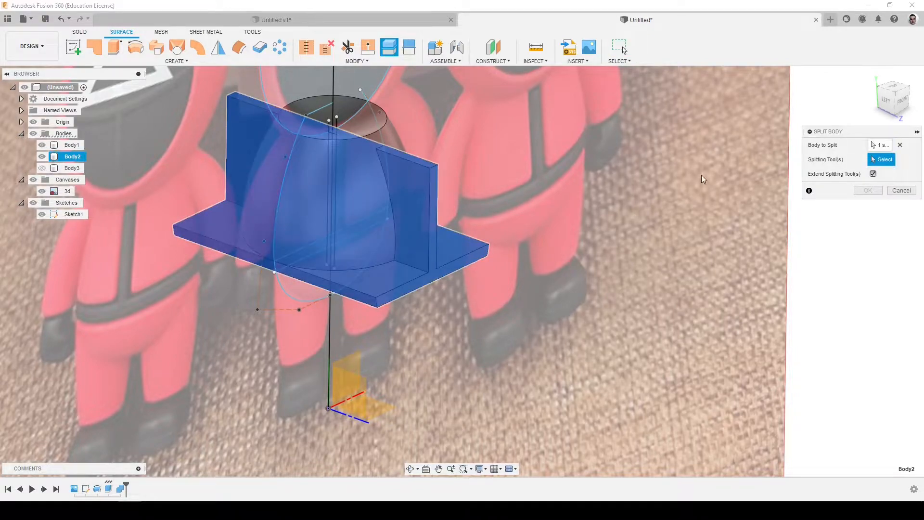
pyautogui.click(354, 194)
pyautogui.click(867, 191)
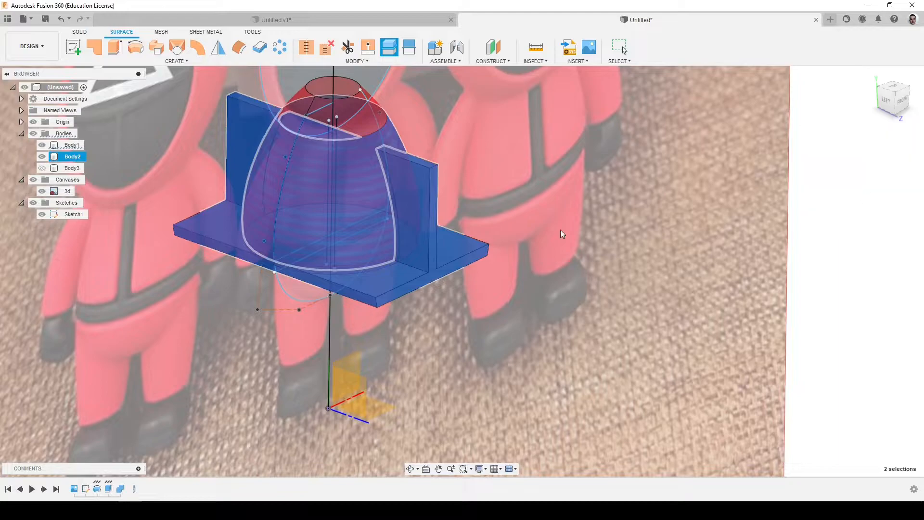
pyautogui.keyDown('shift'); pyautogui.moveTo(413, 205); pyautogui.dragTo(389, 184, button='middle'); pyautogui.keyUp('shift')
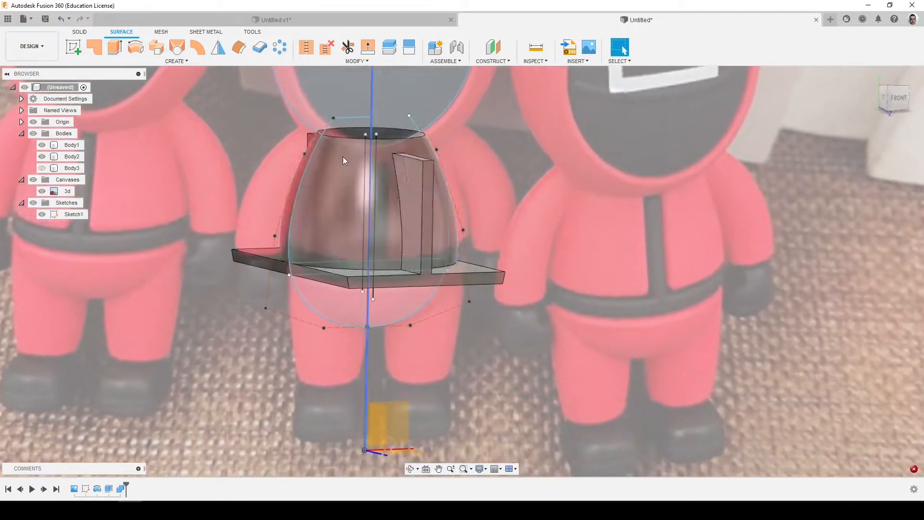
# Revolve the torso outline chain 360 degrees about the vertical centre line as a new surface body
pyautogui.click(130, 44)
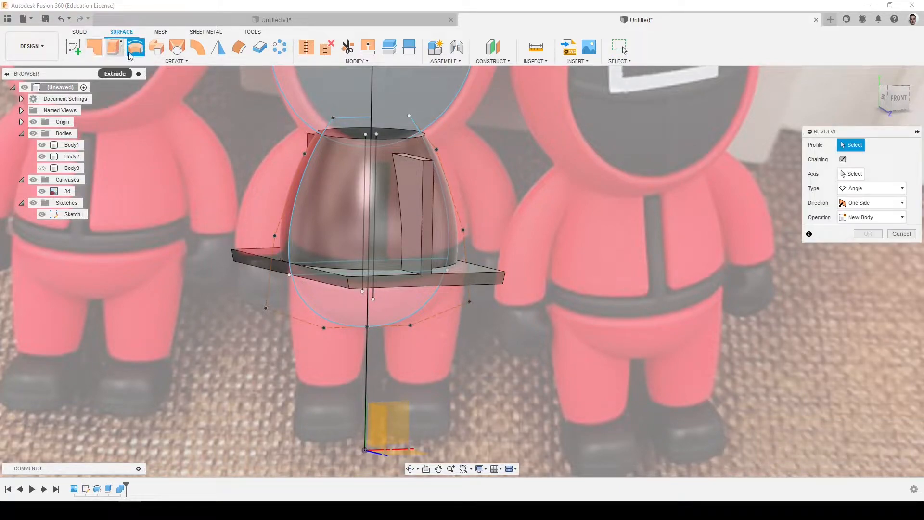
pyautogui.click(307, 174)
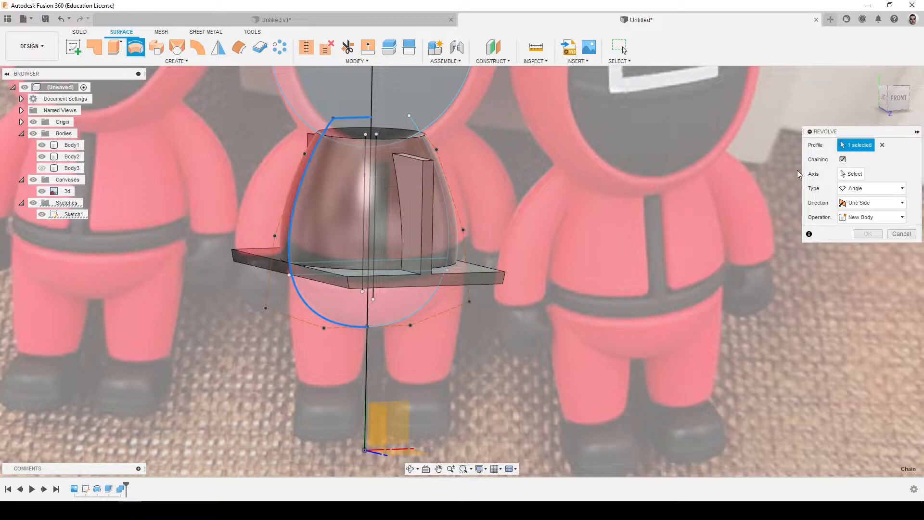
pyautogui.click(370, 103)
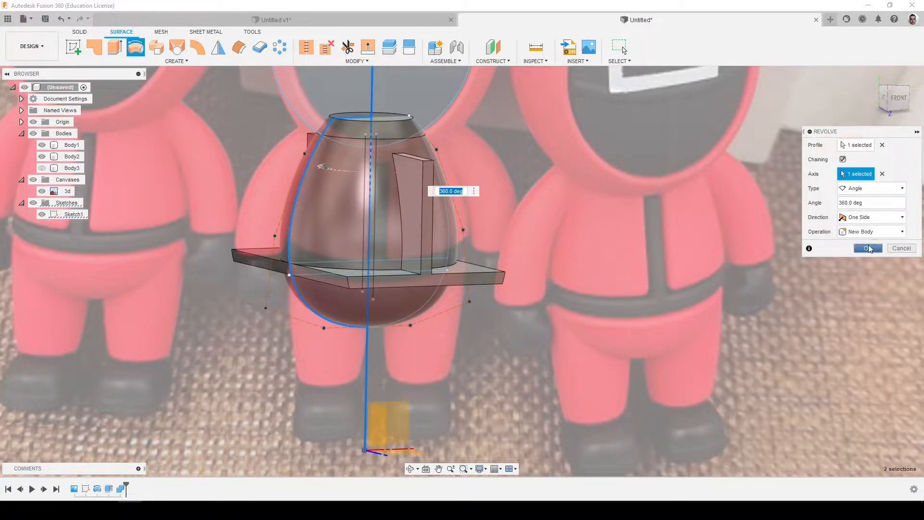
pyautogui.click(868, 248)
# Split the belt-and-strip body, Body2, with the revolved torso surface, Body4, as the splitting tool
pyautogui.click(389, 47)
pyautogui.click(366, 193)
pyautogui.click(72, 179)
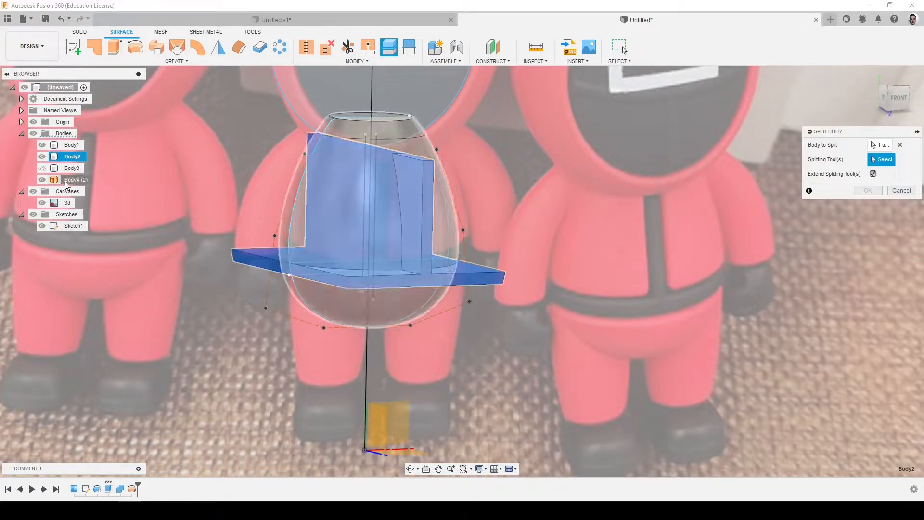
pyautogui.click(866, 191)
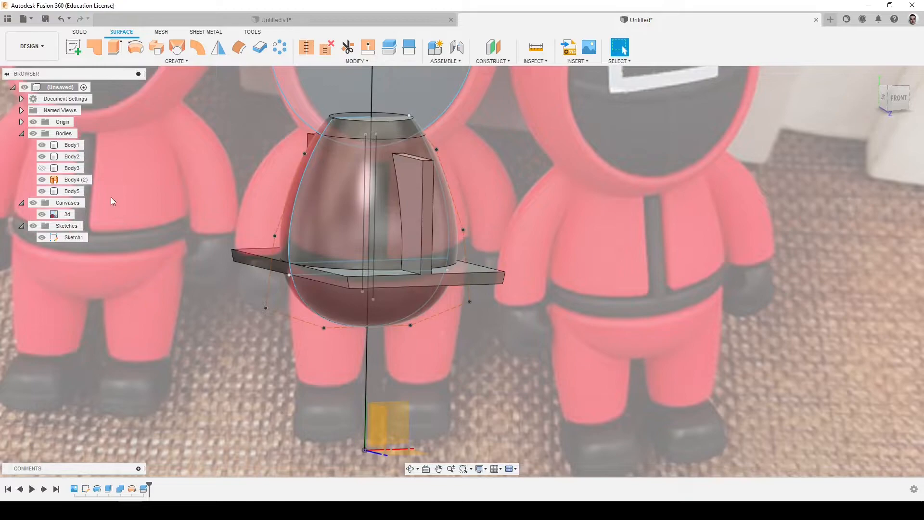
# Hide the revolved surface, Body4, and remove Body5, the leftover belt-and-strip piece outside the torso
pyautogui.click(43, 180)
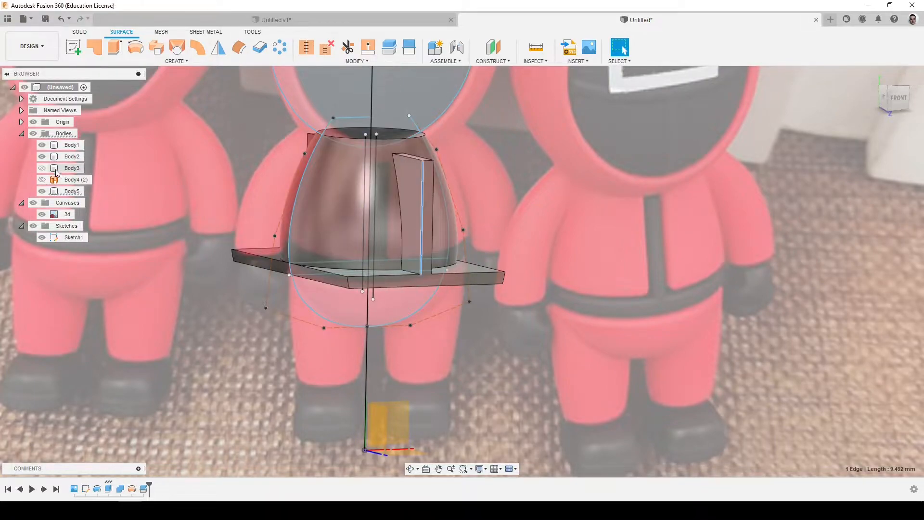
pyautogui.rightClick(71, 192)
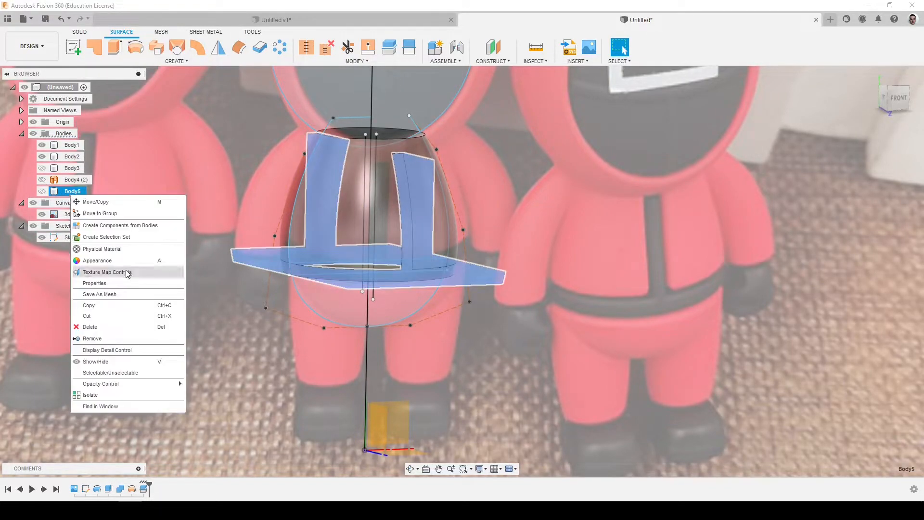
pyautogui.click(115, 340)
pyautogui.keyDown('shift'); pyautogui.moveTo(357, 305); pyautogui.dragTo(342, 288, button='middle'); pyautogui.keyUp('shift')
pyautogui.scroll(3, 359, 264)
pyautogui.scroll(-3, 360, 264)
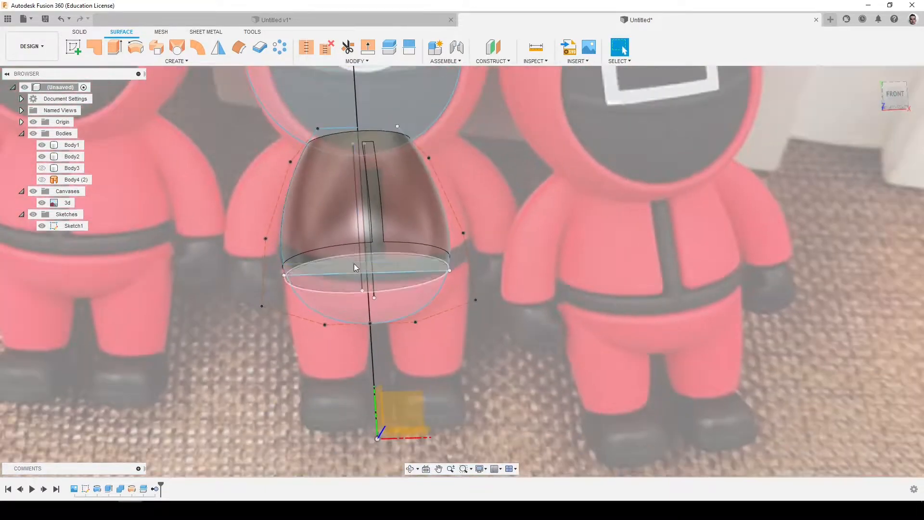
pyautogui.scroll(-3, 359, 264)
pyautogui.keyDown('shift'); pyautogui.moveTo(352, 221); pyautogui.dragTo(353, 247, button='middle'); pyautogui.keyUp('shift')
# Revolve the two half-head profiles 360 degrees about the vertical centre line as a new solid body
pyautogui.click(81, 32)
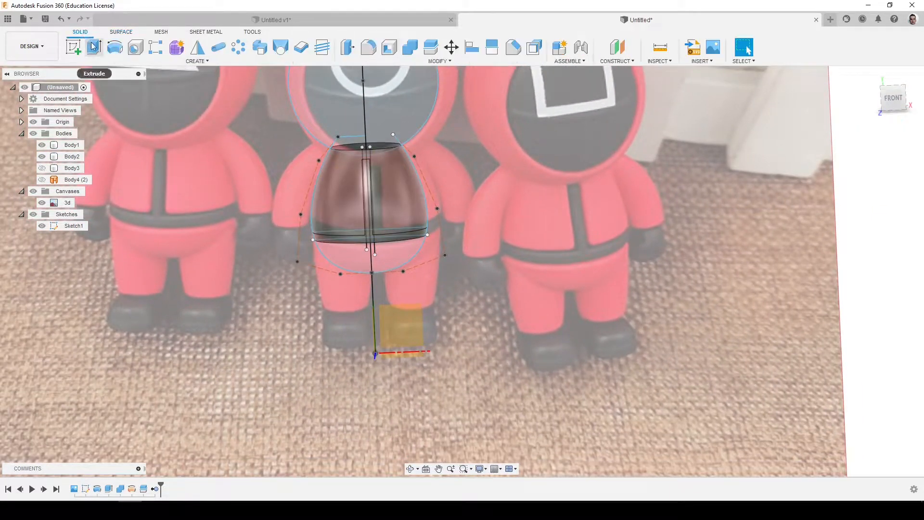
pyautogui.click(94, 47)
pyautogui.click(114, 47)
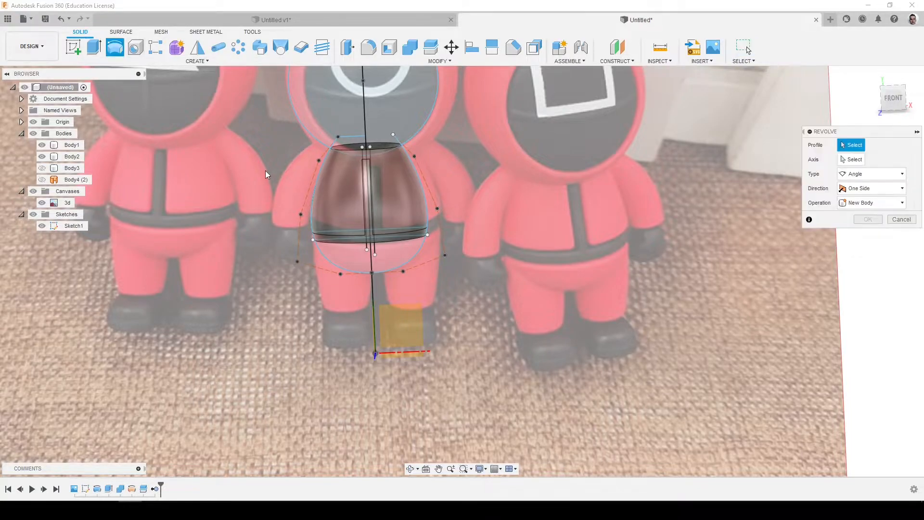
pyautogui.scroll(-3, 336, 137)
pyautogui.scroll(3, 336, 137)
pyautogui.click(336, 137)
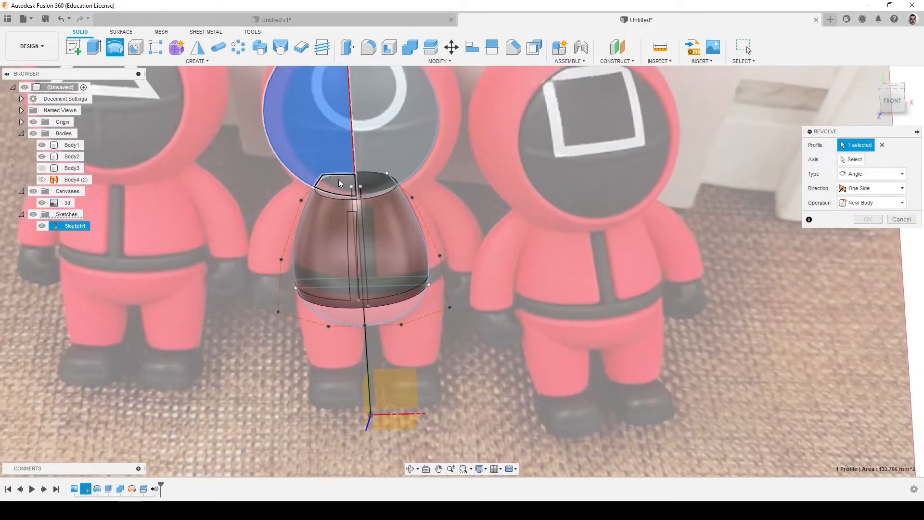
pyautogui.click(850, 159)
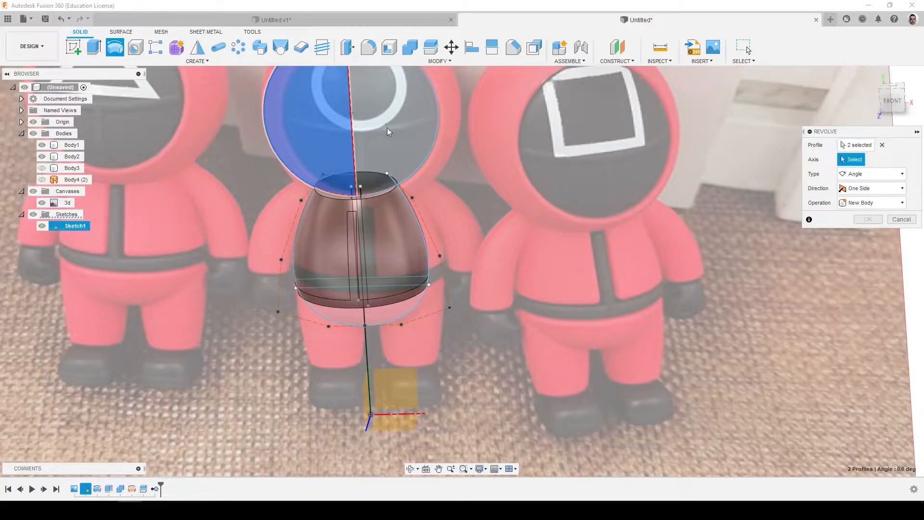
pyautogui.click(355, 132)
pyautogui.scroll(-4, 424, 144)
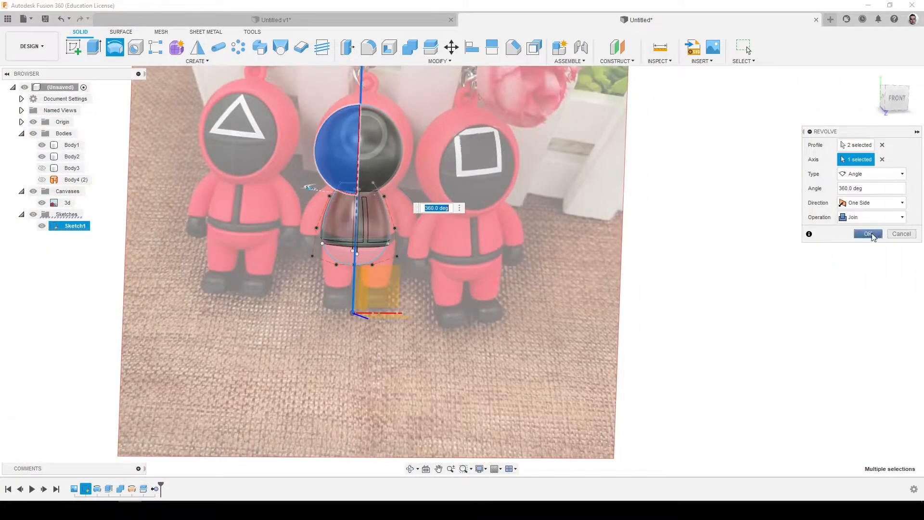
pyautogui.click(860, 262)
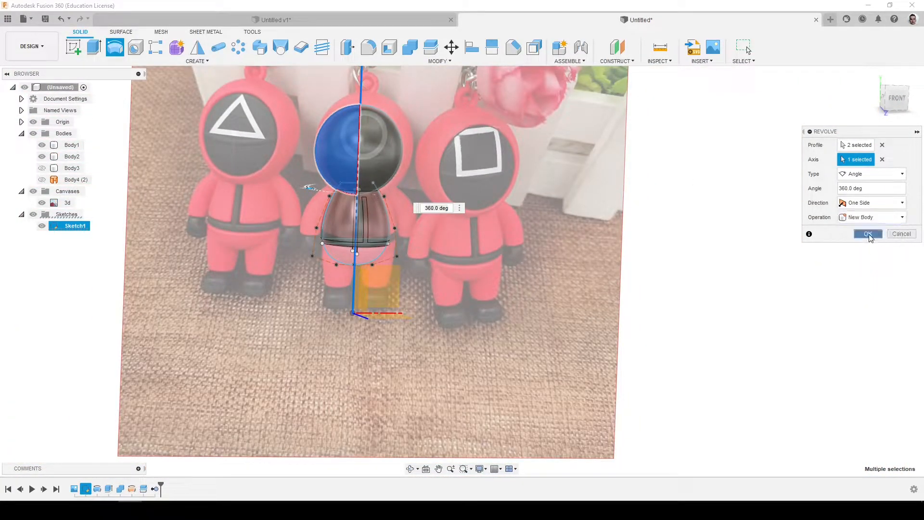
pyautogui.click(872, 233)
pyautogui.scroll(5, 342, 216)
pyautogui.scroll(-5, 312, 219)
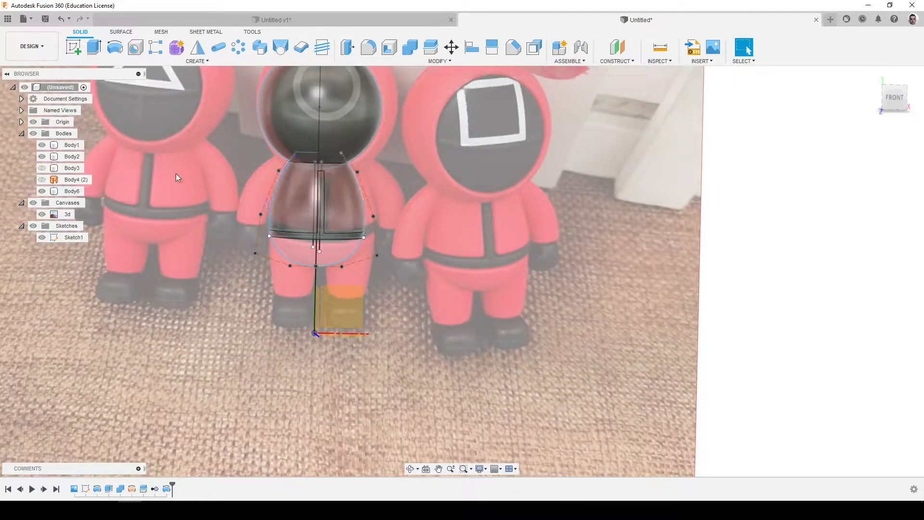
# Move the upper-left control point of the torso spline outward to about X -7.1, Y 25.6 mm
pyautogui.scroll(2, 279, 170)
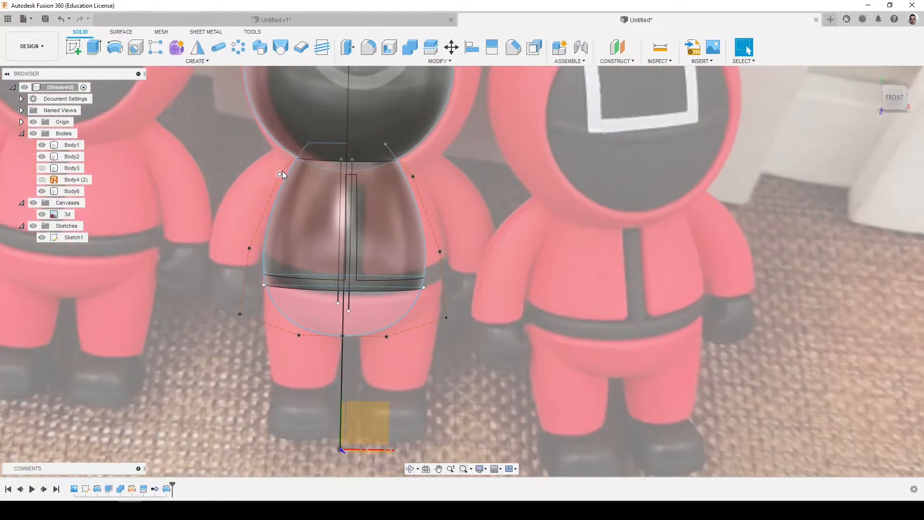
pyautogui.moveTo(280, 173); pyautogui.dragTo(275, 172)
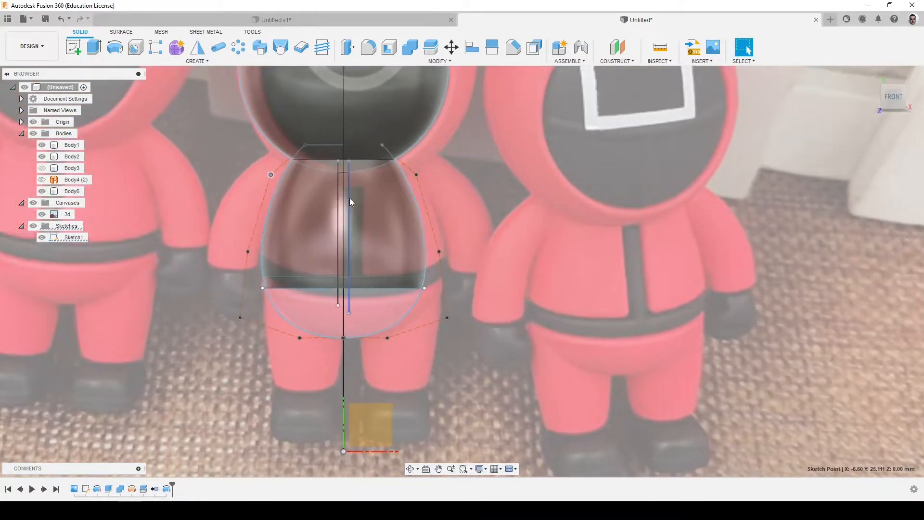
pyautogui.scroll(3, 351, 198)
pyautogui.click(269, 99)
pyautogui.scroll(-2, 279, 226)
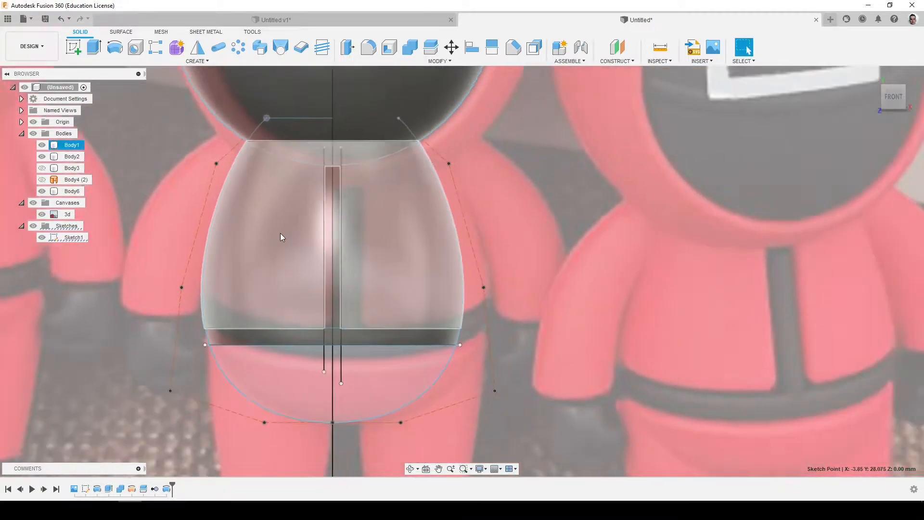
pyautogui.moveTo(216, 163); pyautogui.dragTo(212, 161)
pyautogui.scroll(-2, 238, 179)
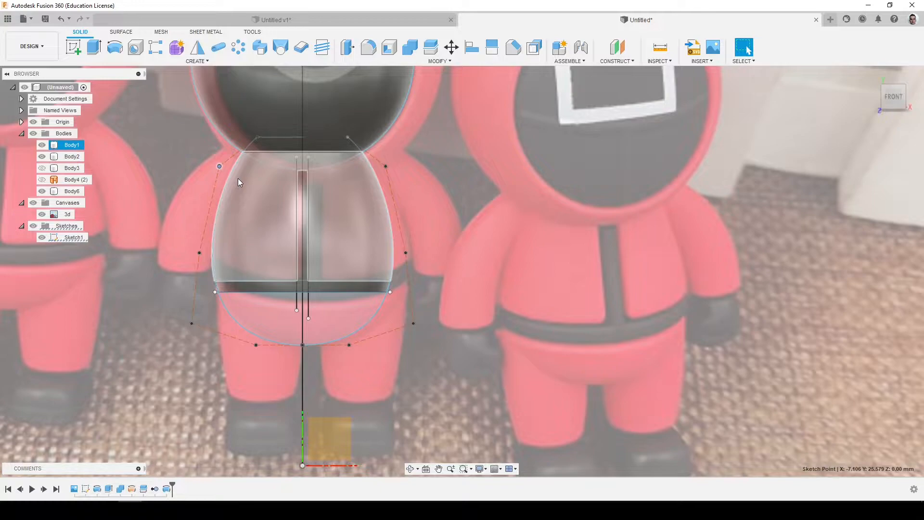
pyautogui.scroll(-1, 244, 179)
pyautogui.keyDown('shift'); pyautogui.moveTo(246, 179); pyautogui.dragTo(273, 181, button='middle'); pyautogui.keyUp('shift')
pyautogui.keyDown('shift'); pyautogui.moveTo(242, 285); pyautogui.dragTo(226, 262, button='middle'); pyautogui.keyUp('shift')
pyautogui.scroll(2, 220, 250)
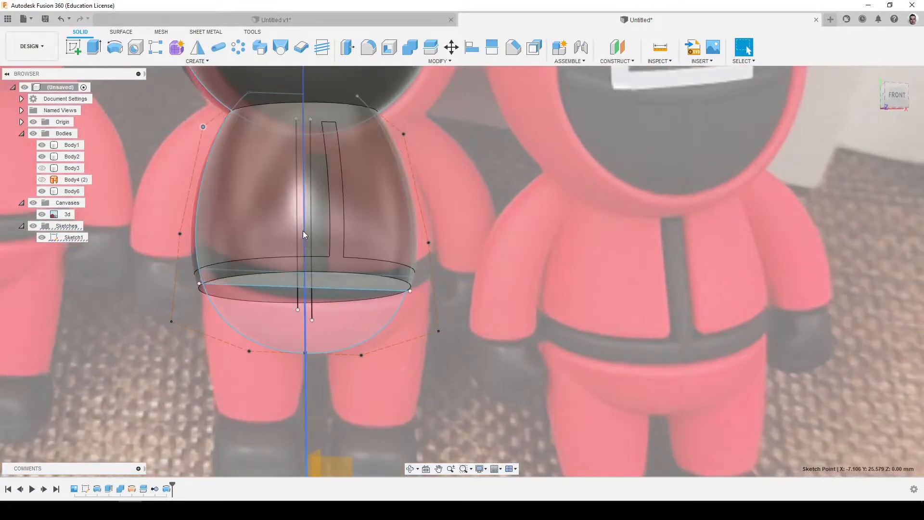
# Isolate the belt-and-strip body, Body2
pyautogui.rightClick(72, 157)
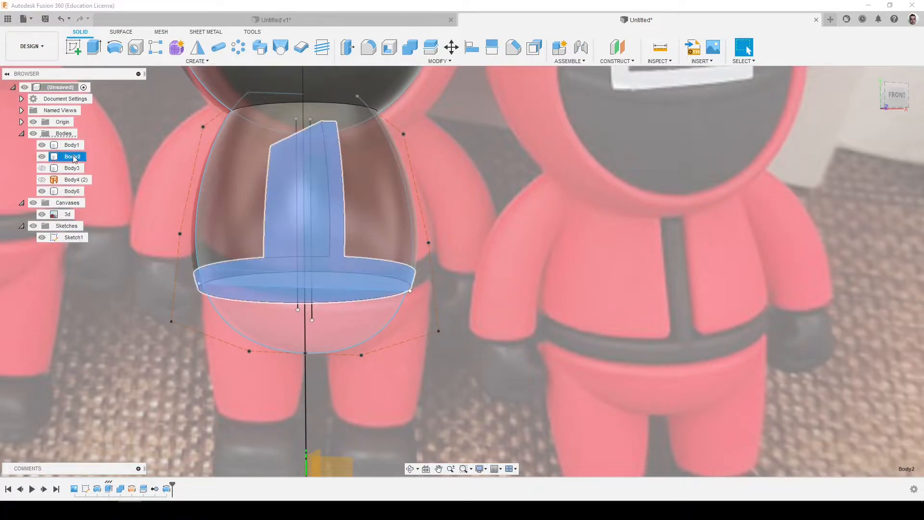
pyautogui.click(114, 356)
pyautogui.keyDown('shift'); pyautogui.moveTo(287, 226); pyautogui.dragTo(272, 261, button='middle'); pyautogui.keyUp('shift')
# Fillet the 16 edges around the belt disc and chest strip of Body2 with one constant radius
pyautogui.press('f')
pyautogui.click(293, 268)
pyautogui.keyDown('shift'); pyautogui.moveTo(310, 303); pyautogui.dragTo(297, 278, button='middle'); pyautogui.keyUp('shift')
pyautogui.click(297, 280)
pyautogui.click(298, 305)
pyautogui.click(255, 307)
pyautogui.click(260, 319)
pyautogui.click(258, 294)
pyautogui.click(271, 290)
pyautogui.click(335, 172)
pyautogui.click(290, 138)
pyautogui.click(281, 137)
pyautogui.keyDown('shift'); pyautogui.moveTo(281, 138); pyautogui.dragTo(257, 176, button='middle'); pyautogui.keyUp('shift')
pyautogui.click(286, 143)
pyautogui.click(266, 138)
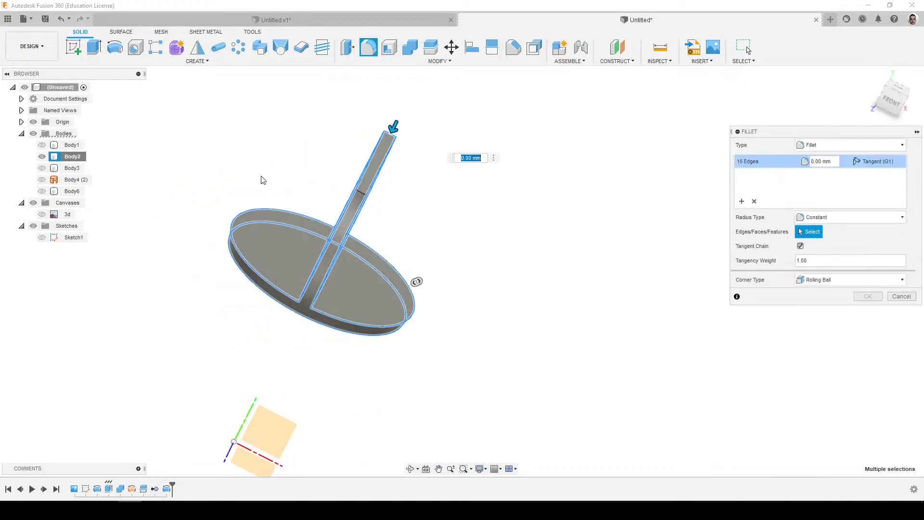
pyautogui.click(363, 192)
pyautogui.write('1.5')
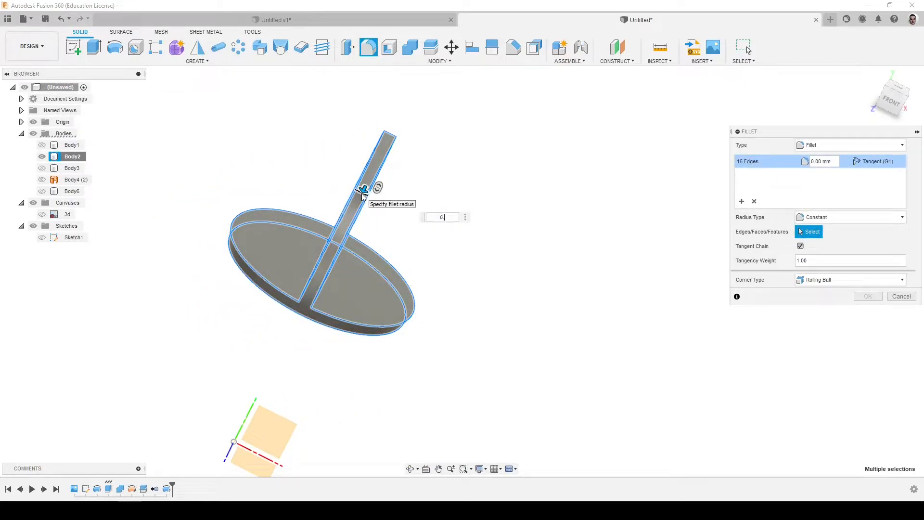
pyautogui.press('Return')
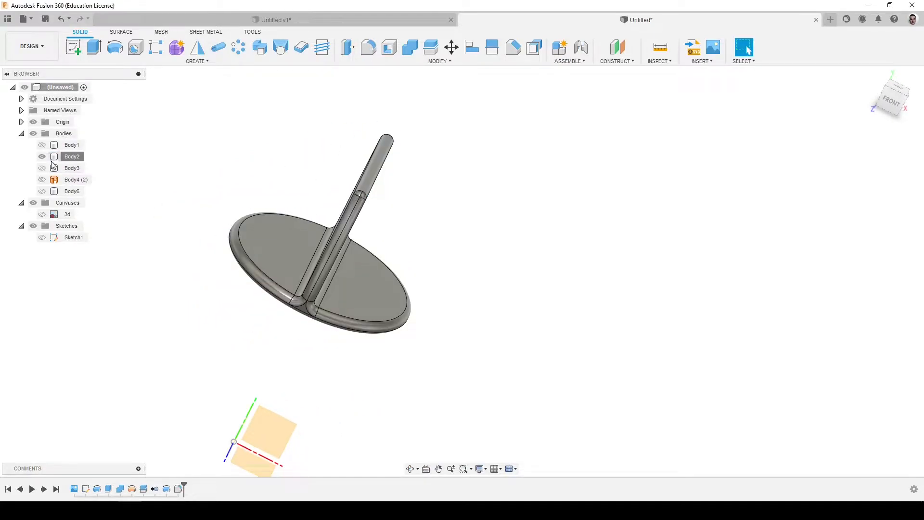
# End the isolation of Body2, and hide Body2 and Sketch1 to expose the groove in the torso
pyautogui.rightClick(68, 160)
pyautogui.click(115, 360)
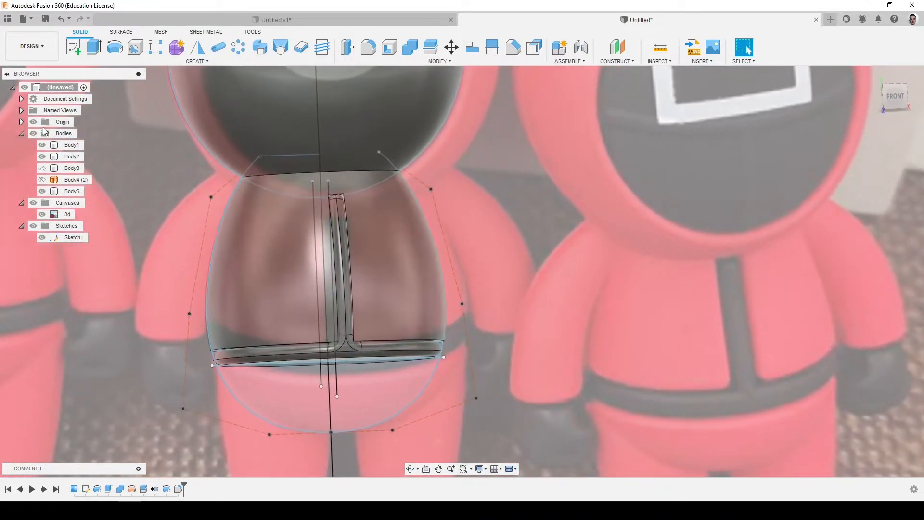
pyautogui.click(42, 156)
pyautogui.click(42, 237)
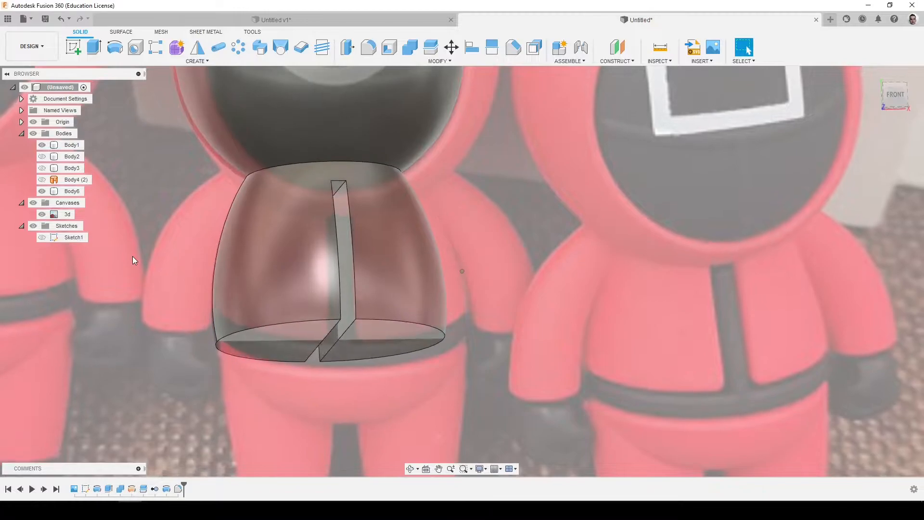
# Try to fillet four corner edges at the top and bottom of the torso's strip groove with a 0.5 mm radius
pyautogui.press('f')
pyautogui.scroll(4, 336, 198)
pyautogui.click(339, 186)
pyautogui.keyDown('shift'); pyautogui.moveTo(340, 186); pyautogui.dragTo(334, 191, button='middle'); pyautogui.keyUp('shift')
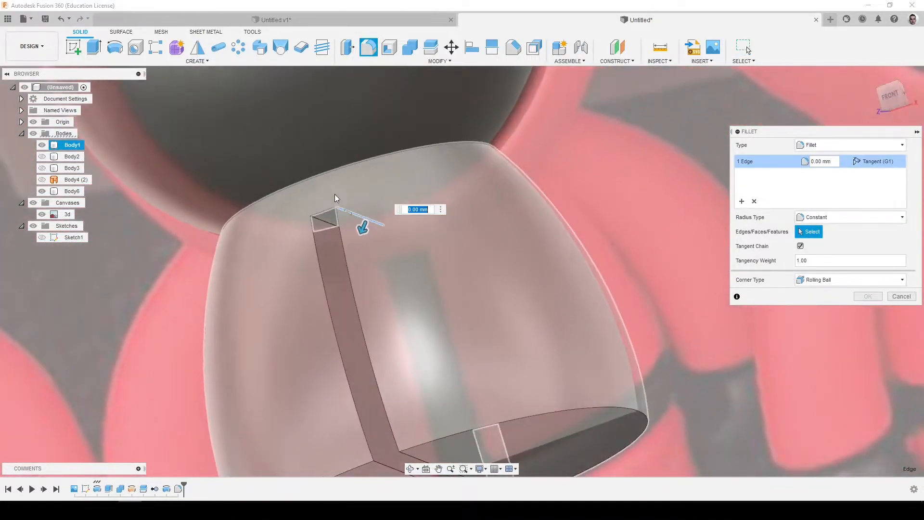
pyautogui.click(326, 222)
pyautogui.scroll(-3, 337, 226)
pyautogui.click(414, 355)
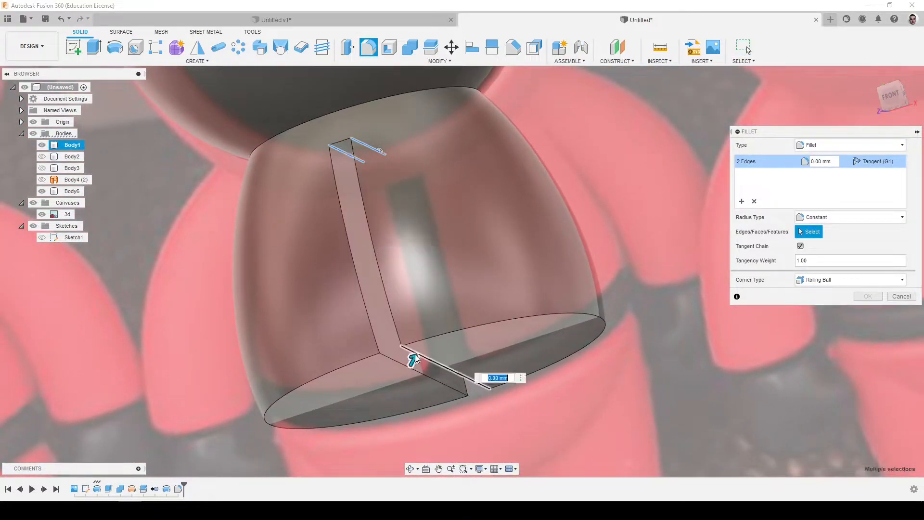
pyautogui.click(390, 360)
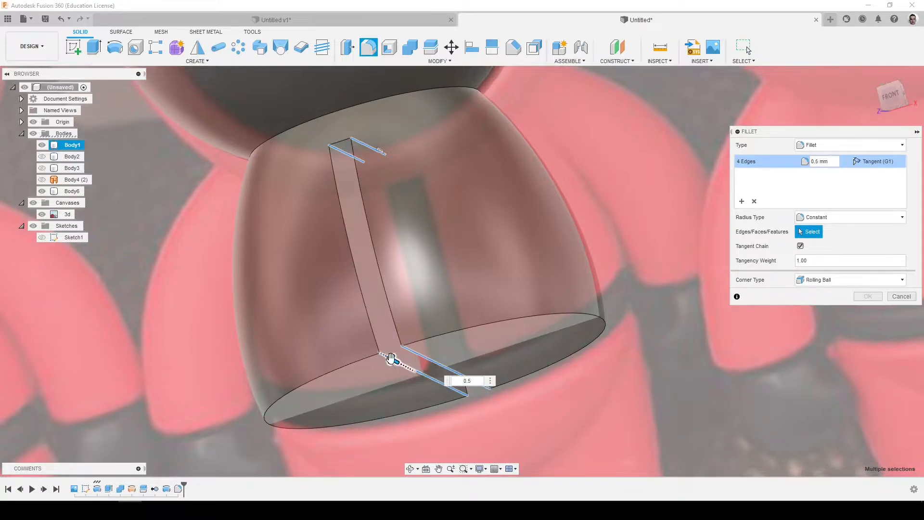
pyautogui.keyDown('shift'); pyautogui.moveTo(391, 359); pyautogui.dragTo(385, 314, button='middle'); pyautogui.keyUp('shift')
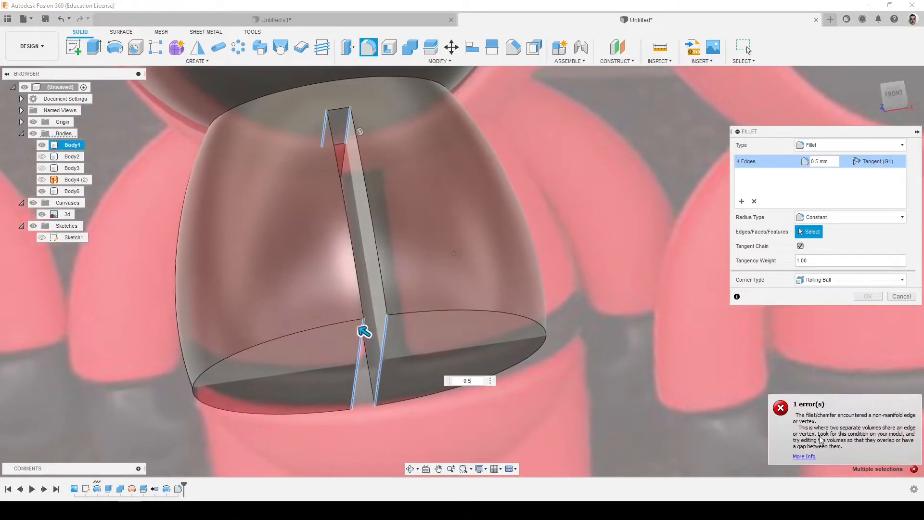
pyautogui.click(901, 296)
pyautogui.keyDown('shift'); pyautogui.moveTo(438, 314); pyautogui.dragTo(420, 313, button='middle'); pyautogui.keyUp('shift')
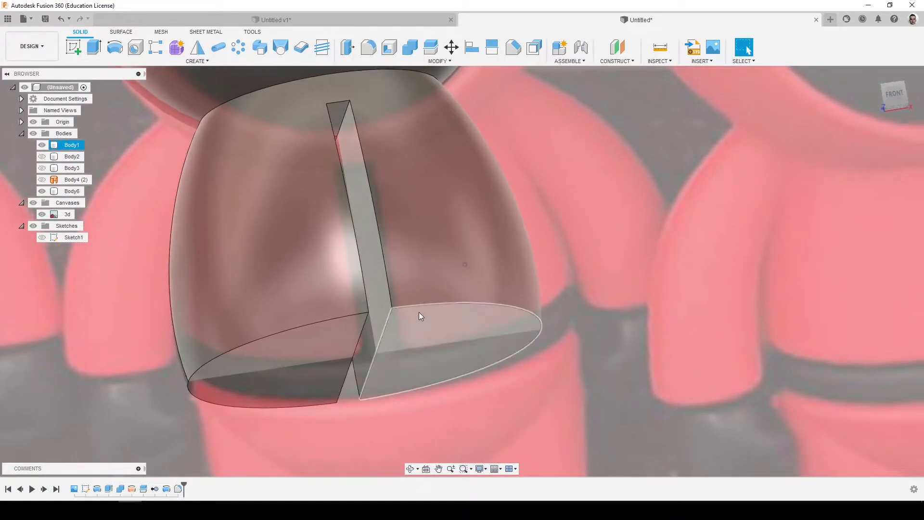
# Fillet the two lower edges where the torso's strip groove meets its underside
pyautogui.press('f')
pyautogui.click(382, 332)
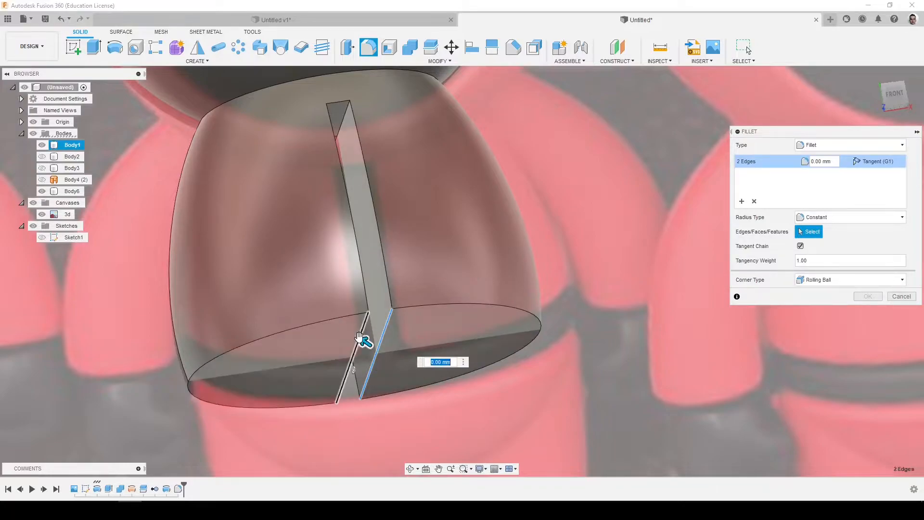
pyautogui.press('Return')
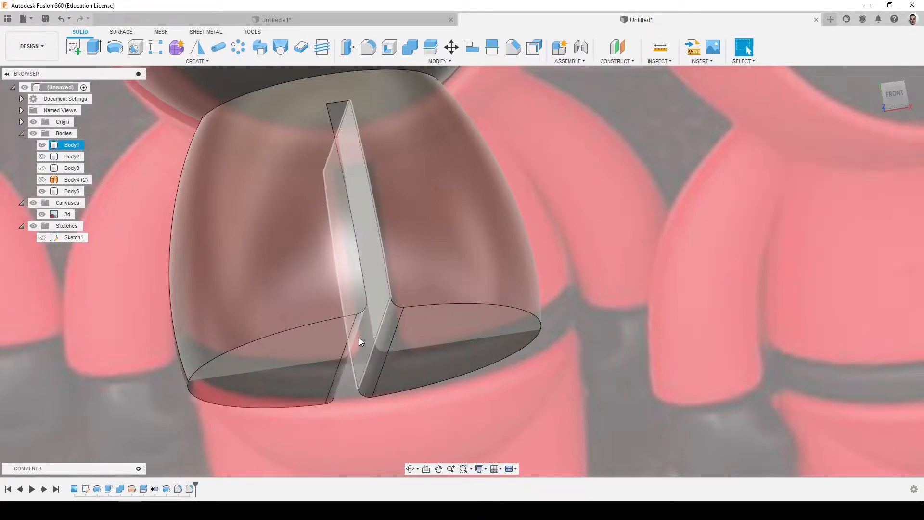
# Try to fillet two more edges of the torso's strip groove with a 0.5 mm radius
pyautogui.scroll(5, 369, 269)
pyautogui.keyDown('shift'); pyautogui.moveTo(366, 268); pyautogui.dragTo(311, 215, button='middle'); pyautogui.keyUp('shift')
pyautogui.press('f')
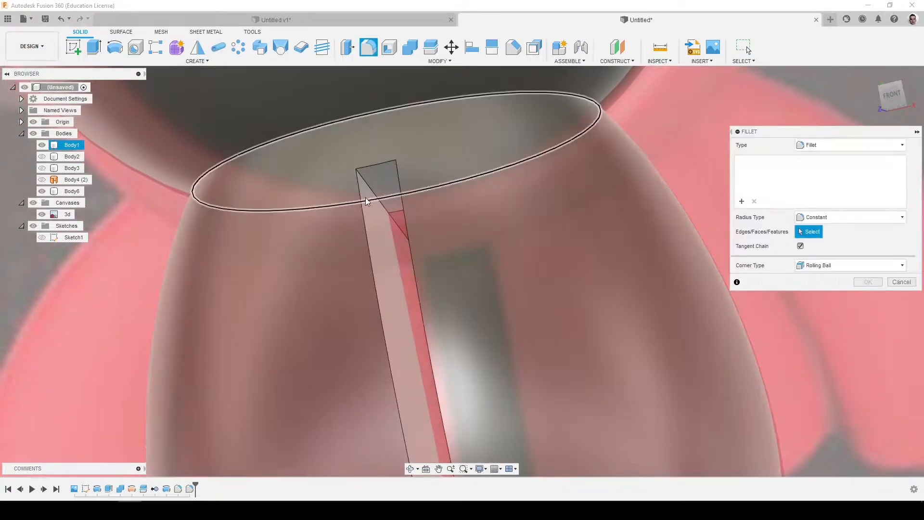
pyautogui.click(369, 188)
pyautogui.keyDown('shift'); pyautogui.moveTo(369, 189); pyautogui.dragTo(348, 186, button='middle'); pyautogui.keyUp('shift')
pyautogui.scroll(-5, 330, 257)
pyautogui.scroll(2, 369, 240)
pyautogui.keyDown('shift'); pyautogui.moveTo(368, 240); pyautogui.dragTo(550, 280, button='middle'); pyautogui.keyUp('shift')
pyautogui.click(550, 283)
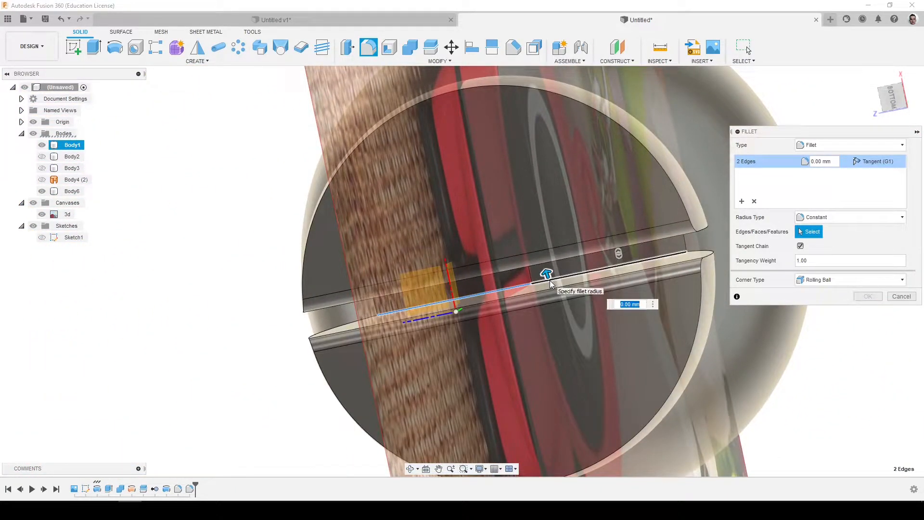
pyautogui.keyDown('shift'); pyautogui.moveTo(549, 280); pyautogui.dragTo(550, 281, button='middle'); pyautogui.keyUp('shift')
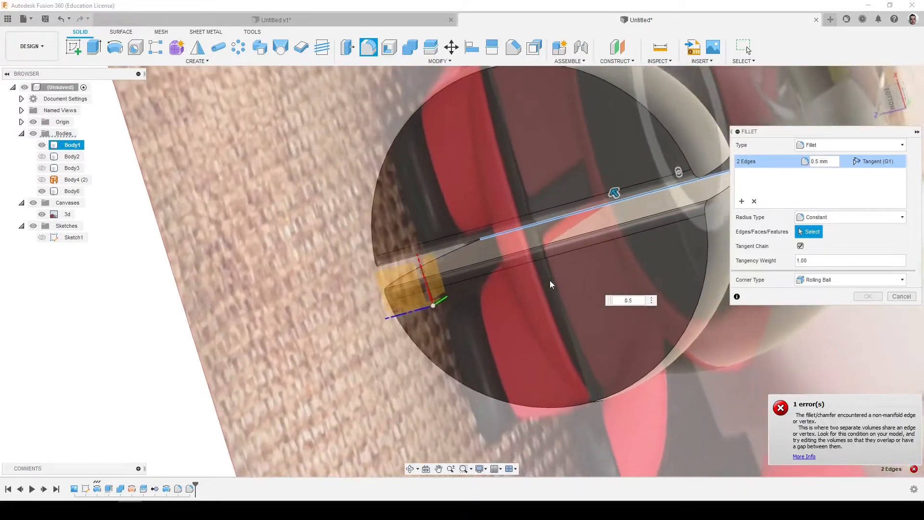
pyautogui.scroll(-3, 550, 281)
pyautogui.click(902, 296)
# Hide the 3d reference canvas to expose the torso's groove
pyautogui.keyDown('shift'); pyautogui.moveTo(760, 287); pyautogui.dragTo(387, 229, button='middle'); pyautogui.keyUp('shift')
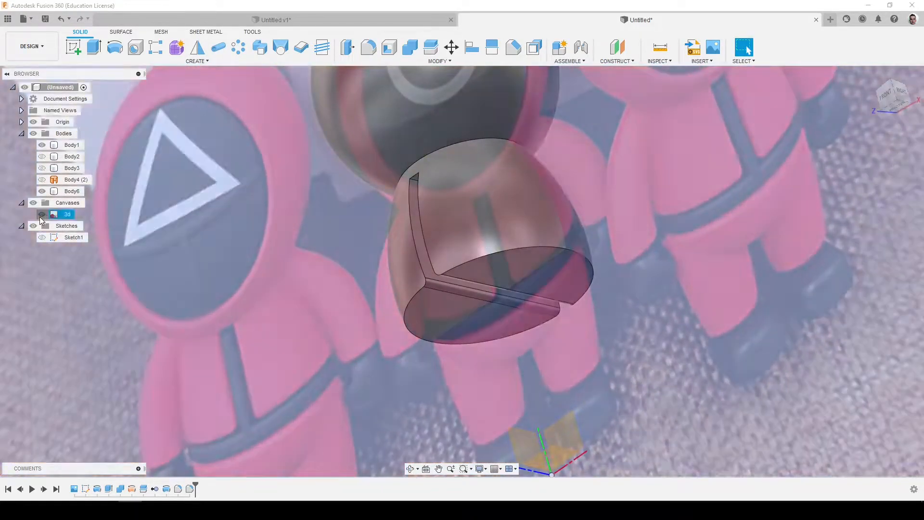
pyautogui.click(40, 214)
pyautogui.keyDown('shift'); pyautogui.moveTo(380, 291); pyautogui.dragTo(272, 319, button='middle'); pyautogui.keyUp('shift')
pyautogui.scroll(3, 478, 309)
pyautogui.scroll(3, 478, 309)
# Try deleting the face at the upper end of the torso's groove, and undo the deletion
pyautogui.click(258, 320)
pyautogui.press('Delete')
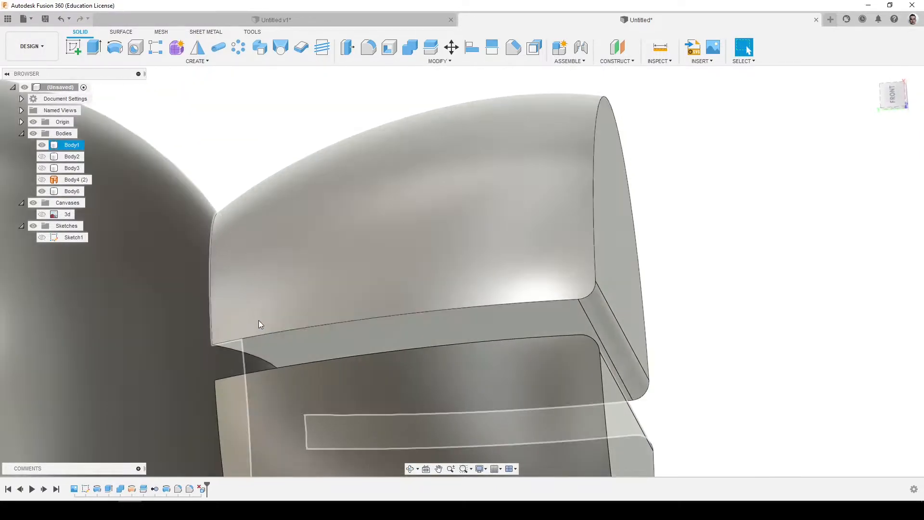
pyautogui.hotkey('ctrl', 'z')
# Show Sketch1 and open it for editing
pyautogui.keyDown('shift'); pyautogui.moveTo(258, 320); pyautogui.dragTo(293, 334, button='middle'); pyautogui.keyUp('shift')
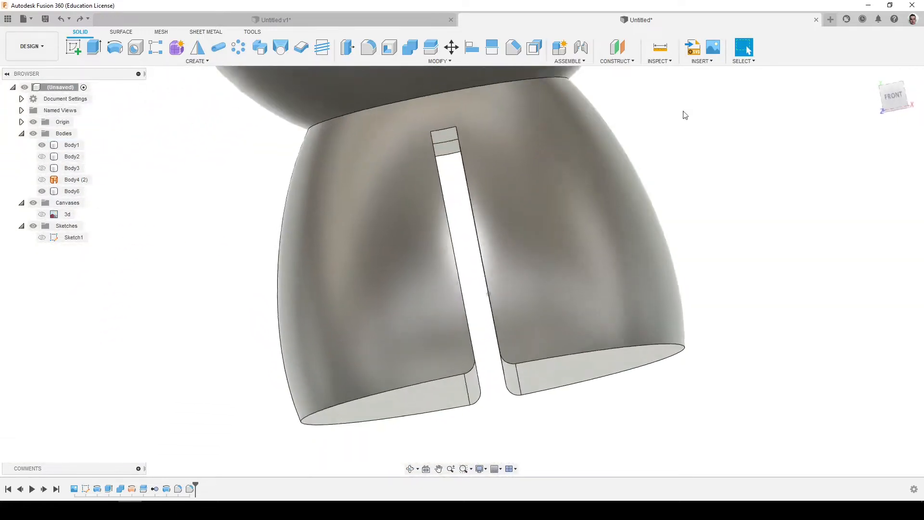
pyautogui.click(894, 97)
pyautogui.scroll(3, 446, 195)
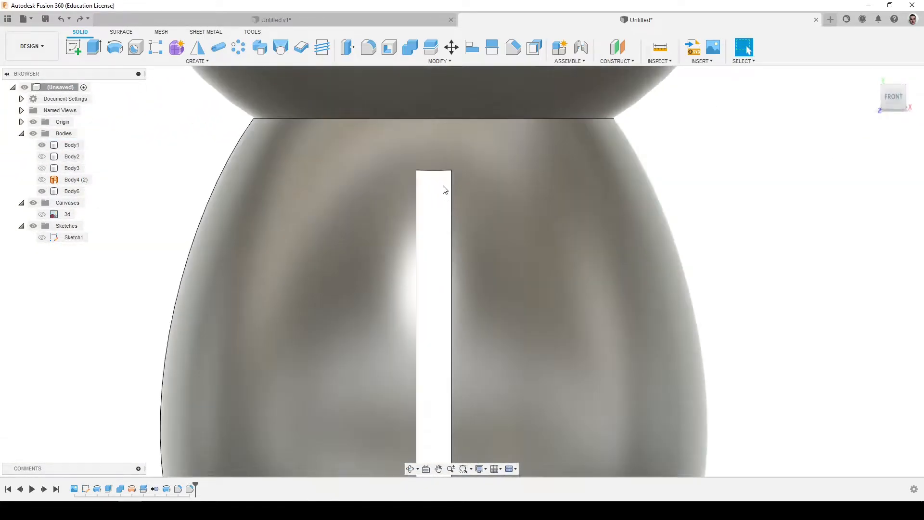
pyautogui.scroll(2, 439, 186)
pyautogui.scroll(5, 429, 169)
pyautogui.scroll(-5, 429, 181)
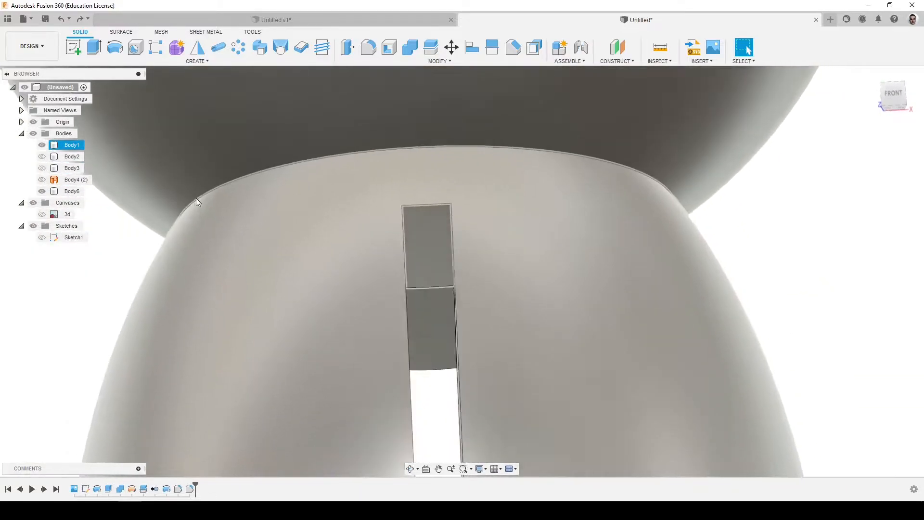
pyautogui.keyDown('shift'); pyautogui.moveTo(225, 195); pyautogui.dragTo(240, 208, button='middle'); pyautogui.keyUp('shift')
pyautogui.click(41, 238)
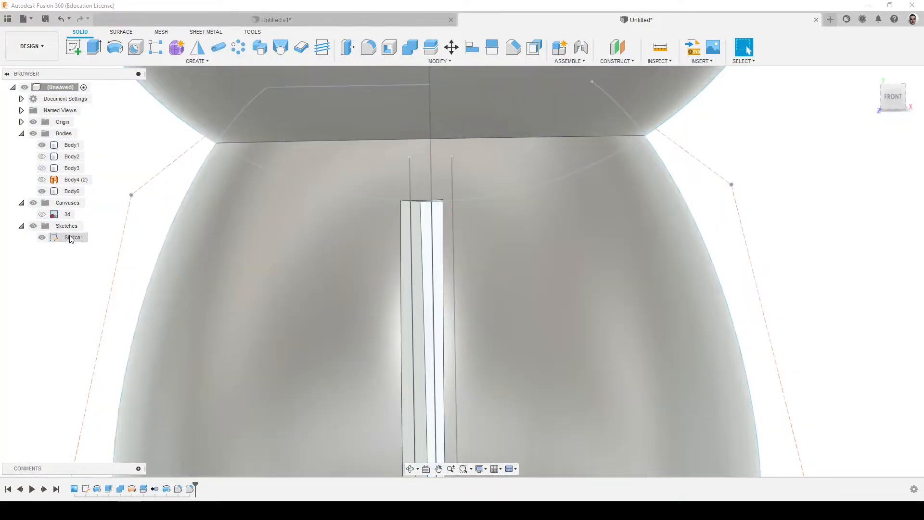
pyautogui.rightClick(72, 238)
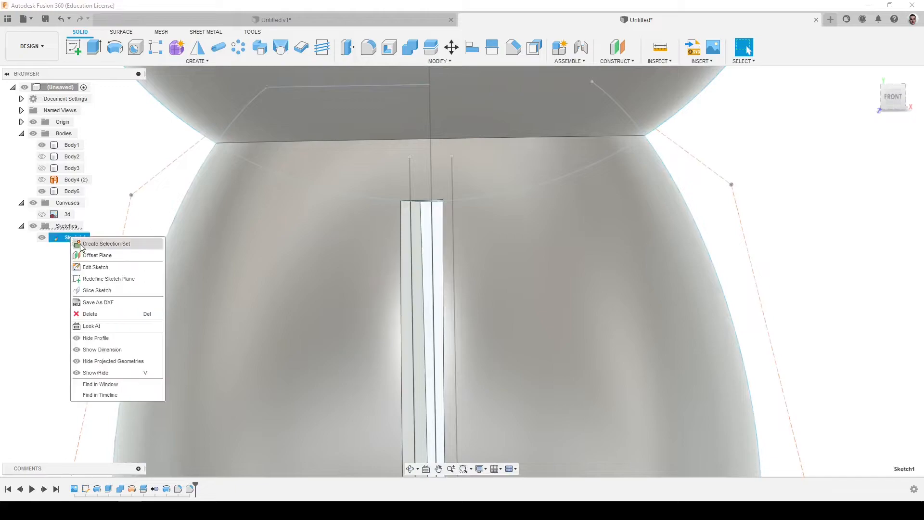
pyautogui.click(95, 268)
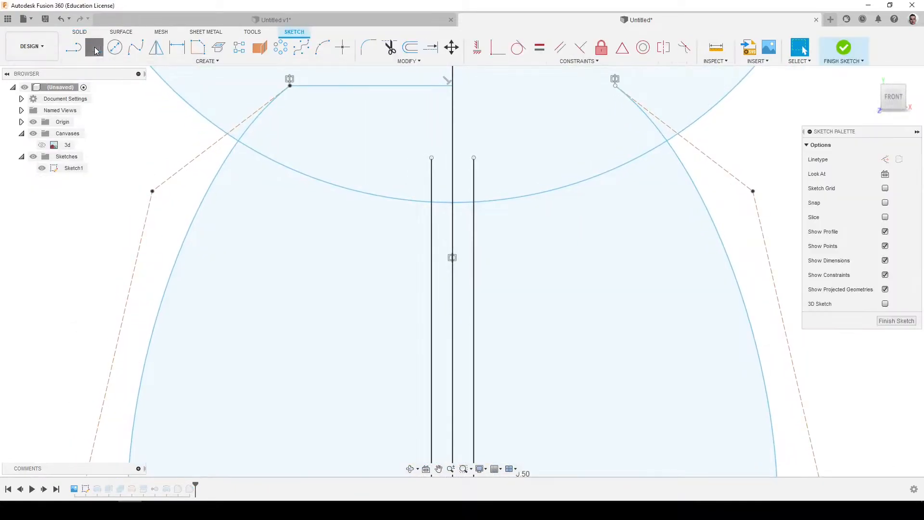
# Draw a rectangle about 1 mm wide between the two strip lines near the neck, and finish the sketch
pyautogui.press('r')
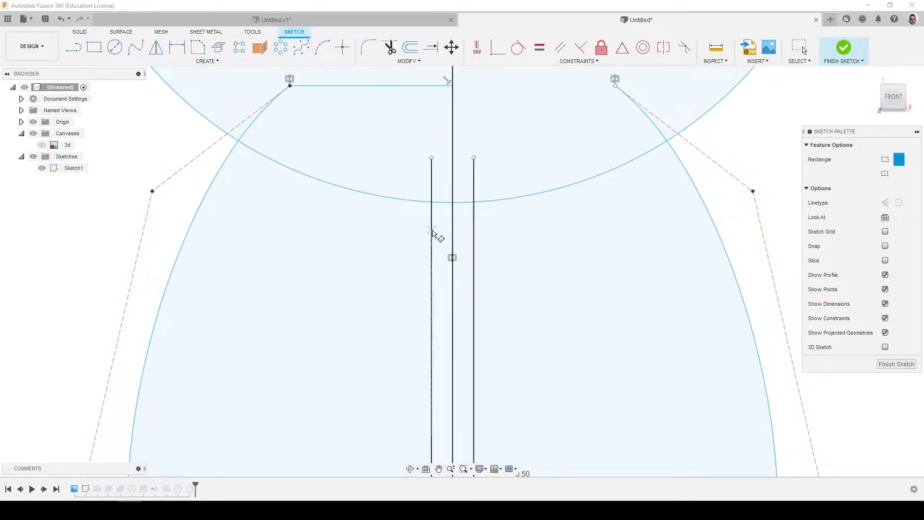
pyautogui.click(432, 230)
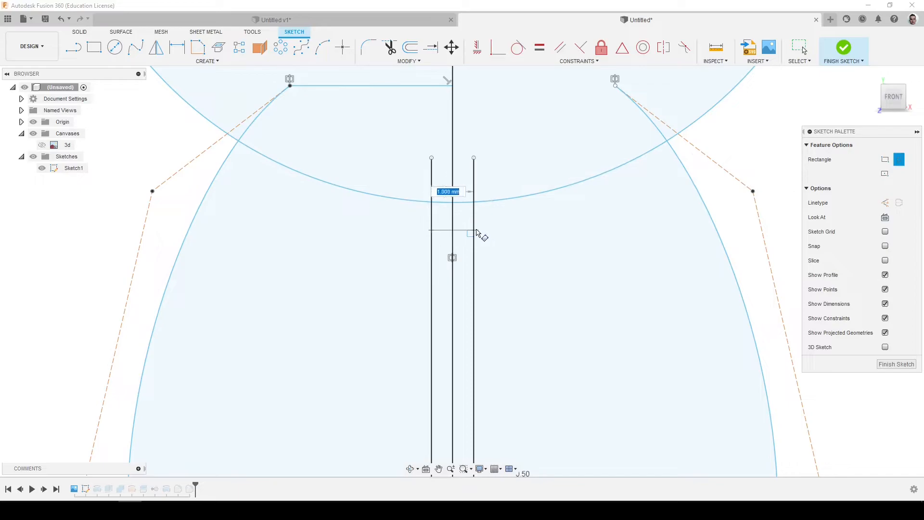
pyautogui.click(474, 185)
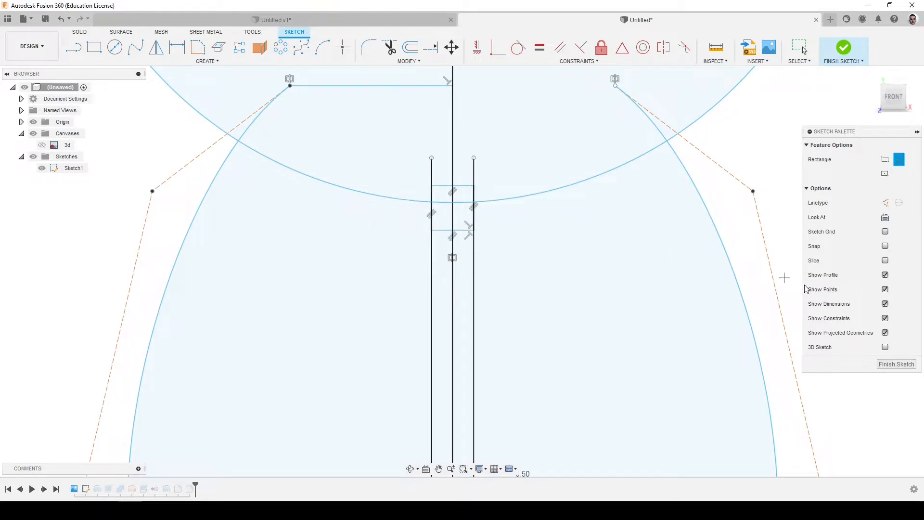
pyautogui.click(887, 364)
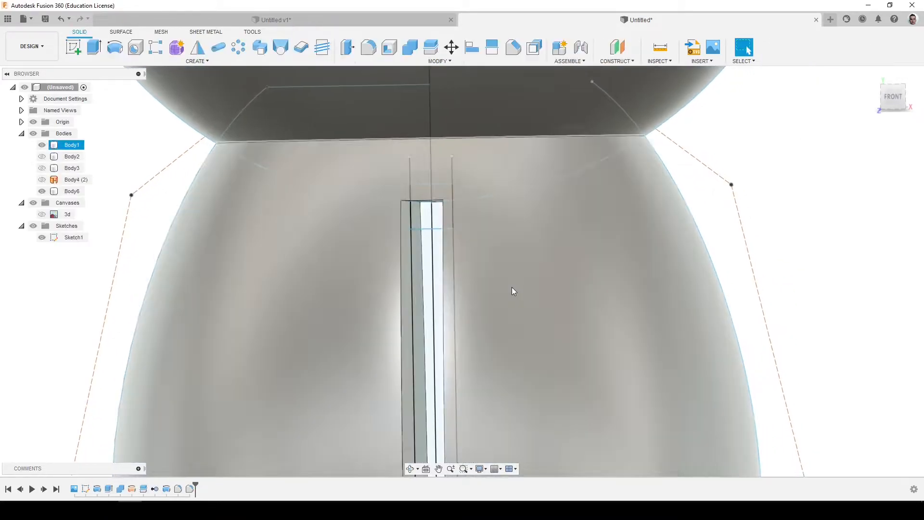
# Extrude the four profiles inside the new rectangle 10 mm to one side as a cut through the torso
pyautogui.press('e')
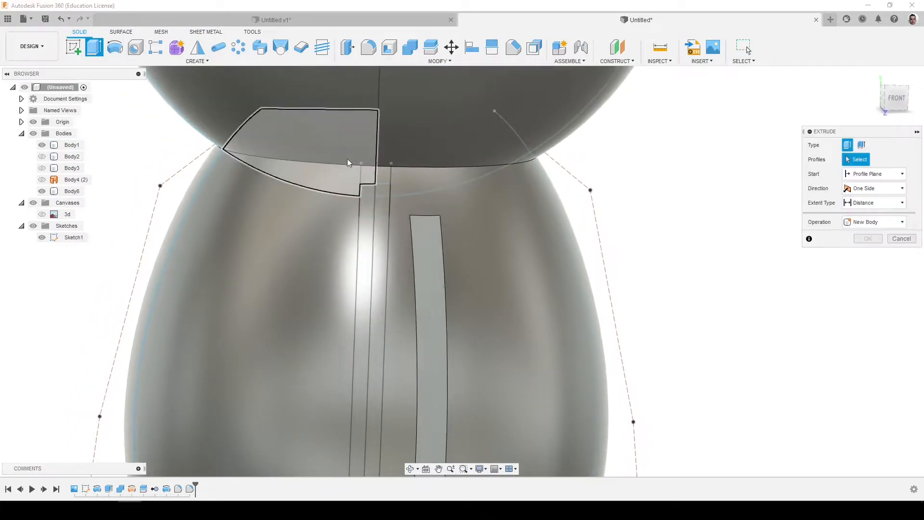
pyautogui.click(409, 228)
pyautogui.click(391, 228)
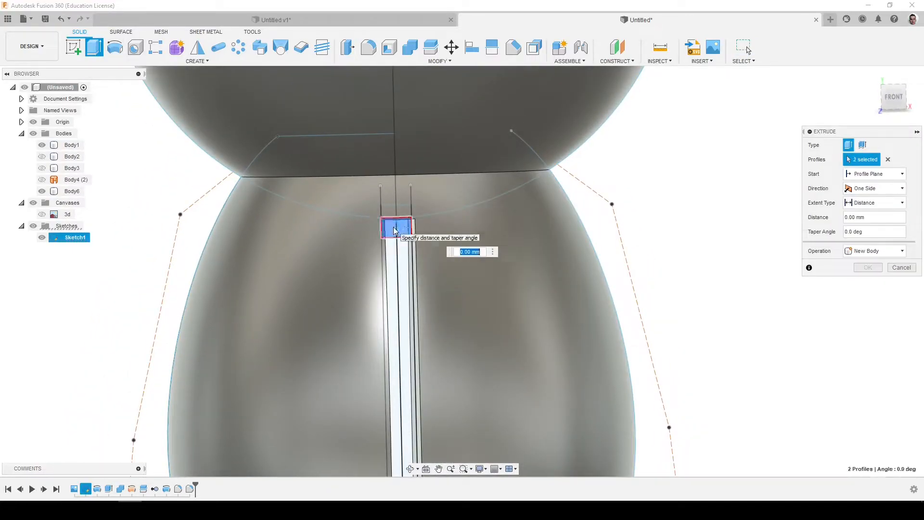
pyautogui.scroll(2, 412, 223)
pyautogui.scroll(3, 402, 222)
pyautogui.click(385, 189)
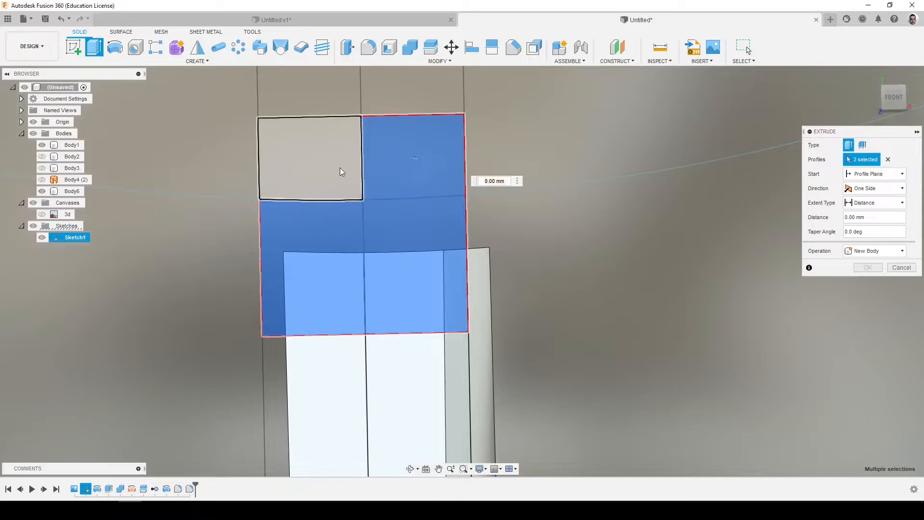
pyautogui.click(340, 168)
pyautogui.scroll(-8, 297, 244)
pyautogui.keyDown('shift'); pyautogui.moveTo(297, 244); pyautogui.dragTo(330, 256, button='middle'); pyautogui.keyUp('shift')
pyautogui.moveTo(330, 256); pyautogui.dragTo(486, 284)
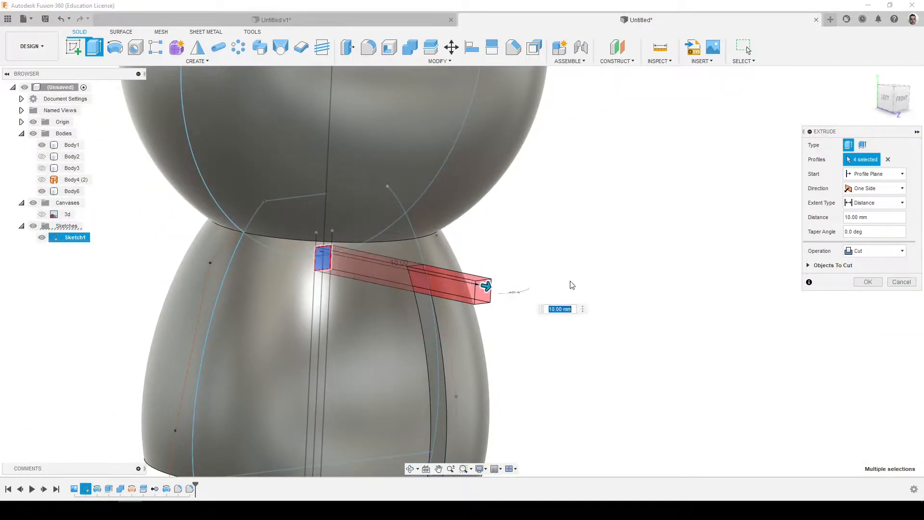
pyautogui.click(864, 282)
# Change the direction of the 10 mm groove cut to Symmetric, and show Body2
pyautogui.scroll(-1, 654, 283)
pyautogui.keyDown('shift'); pyautogui.moveTo(654, 283); pyautogui.dragTo(667, 278, button='middle'); pyautogui.keyUp('shift')
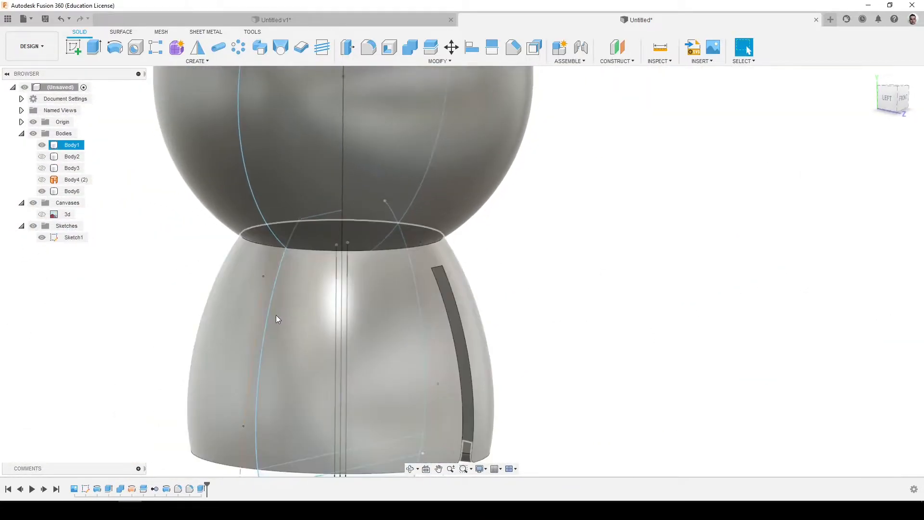
pyautogui.rightClick(200, 489)
pyautogui.click(219, 390)
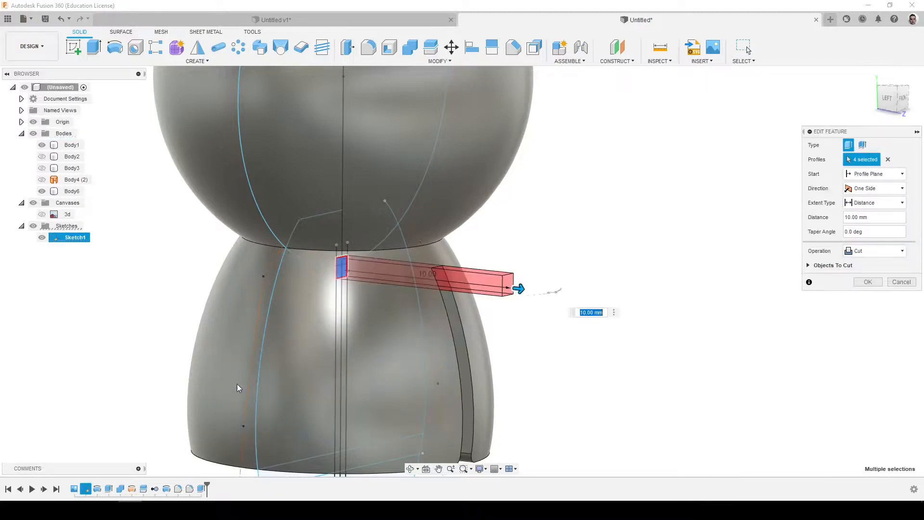
pyautogui.click(873, 188)
pyautogui.click(866, 225)
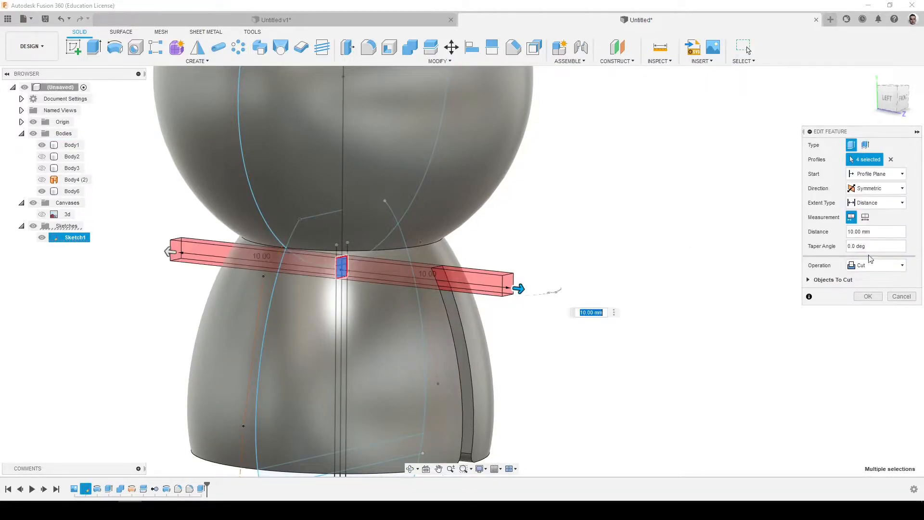
pyautogui.click(867, 296)
pyautogui.click(42, 157)
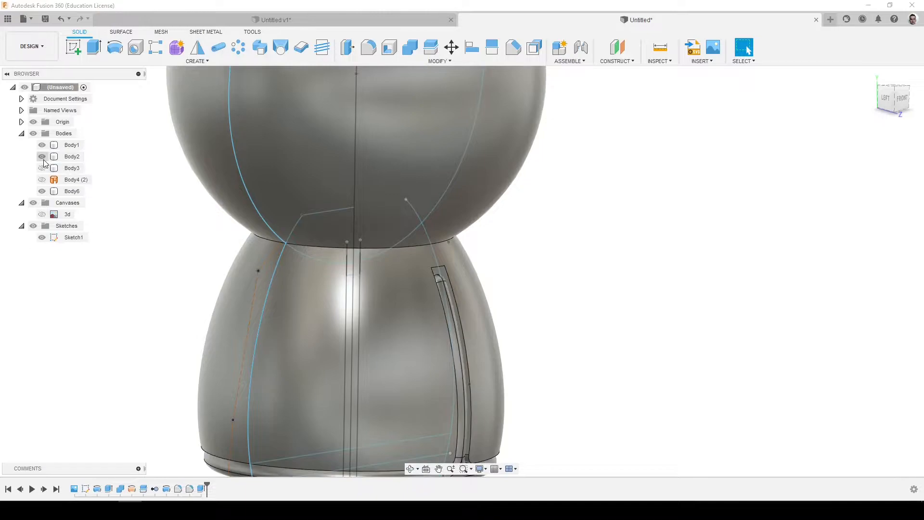
# Try deleting the rounded faces at the upper end of the strip on the figure's front
pyautogui.scroll(4, 431, 221)
pyautogui.click(423, 248)
pyautogui.press('Delete')
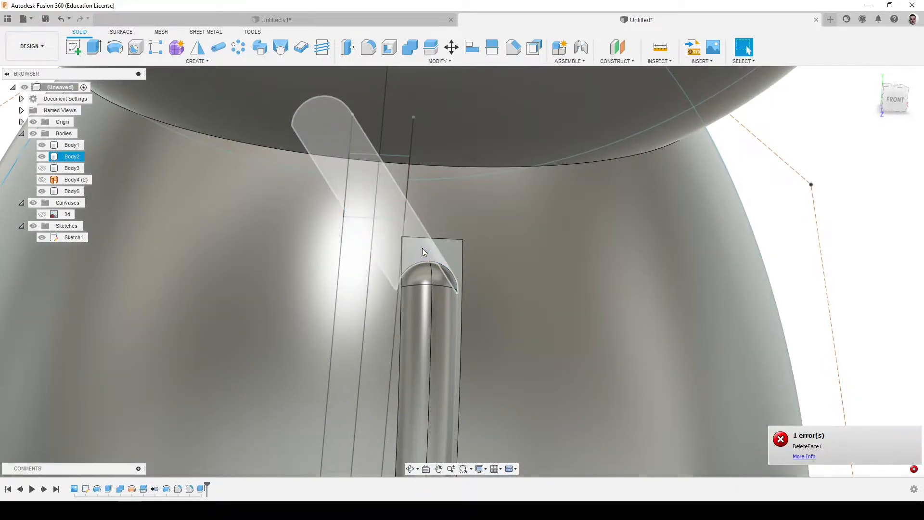
pyautogui.click(425, 273)
pyautogui.keyDown('shift'); pyautogui.click(439, 275); pyautogui.keyUp('shift')
pyautogui.press('Delete')
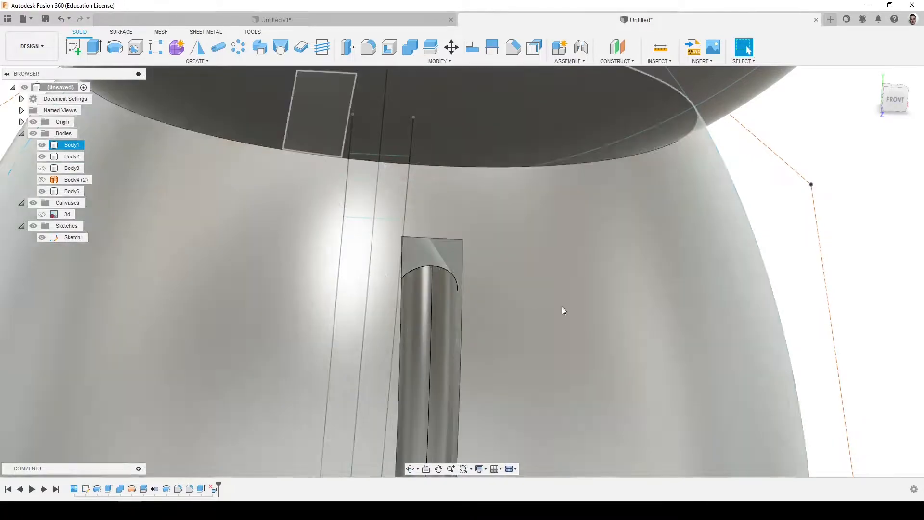
# Try deleting the rounded faces at the strip's upper end on the figure's back, and undo the face deletions
pyautogui.scroll(-6, 710, 315)
pyautogui.keyDown('shift'); pyautogui.moveTo(761, 315); pyautogui.dragTo(412, 299, button='middle'); pyautogui.keyUp('shift')
pyautogui.scroll(3, 412, 298)
pyautogui.scroll(4, 412, 298)
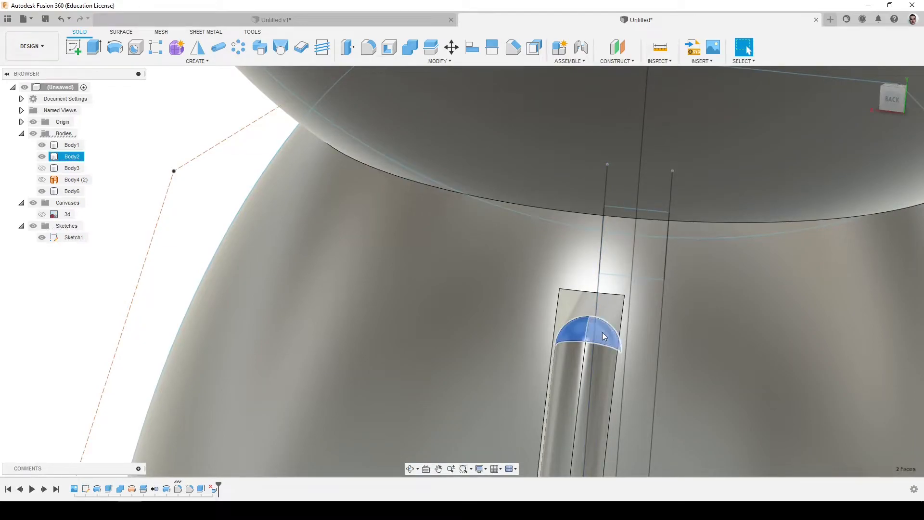
pyautogui.press('Delete')
pyautogui.click(585, 308)
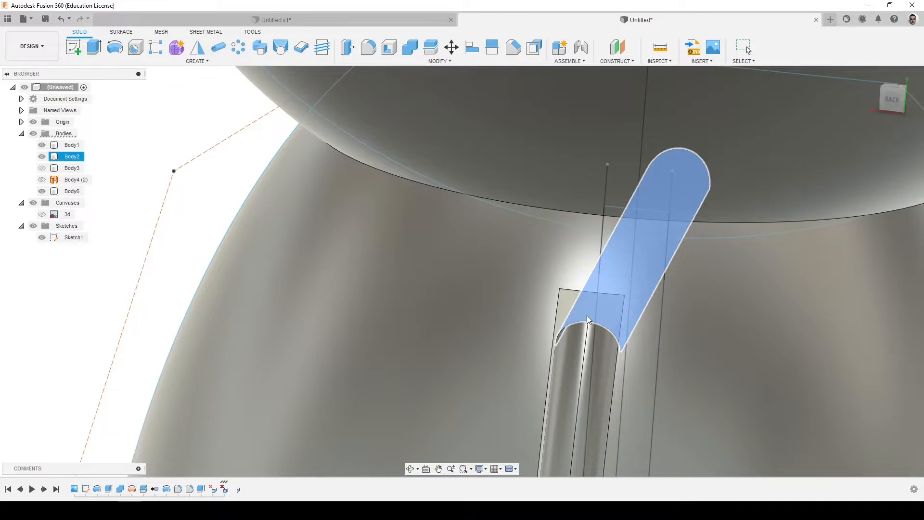
pyautogui.press('Delete')
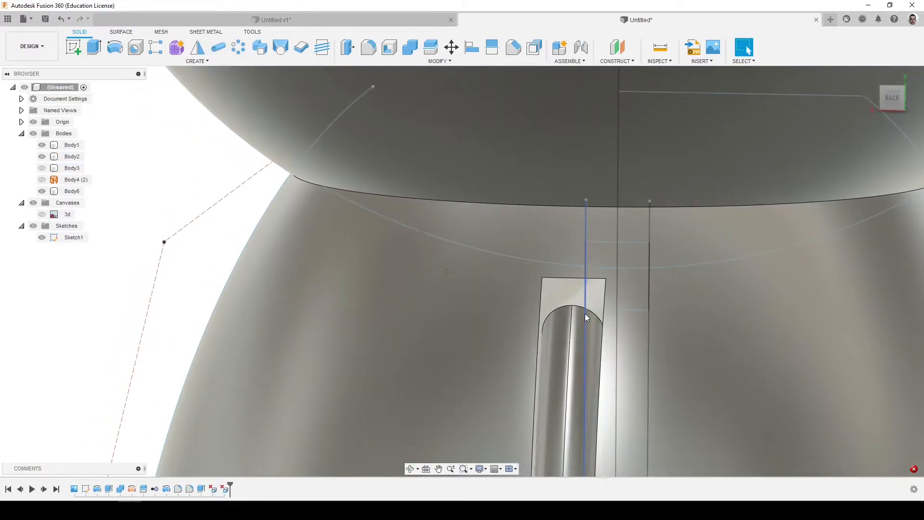
pyautogui.hotkey('ctrl', 'z')
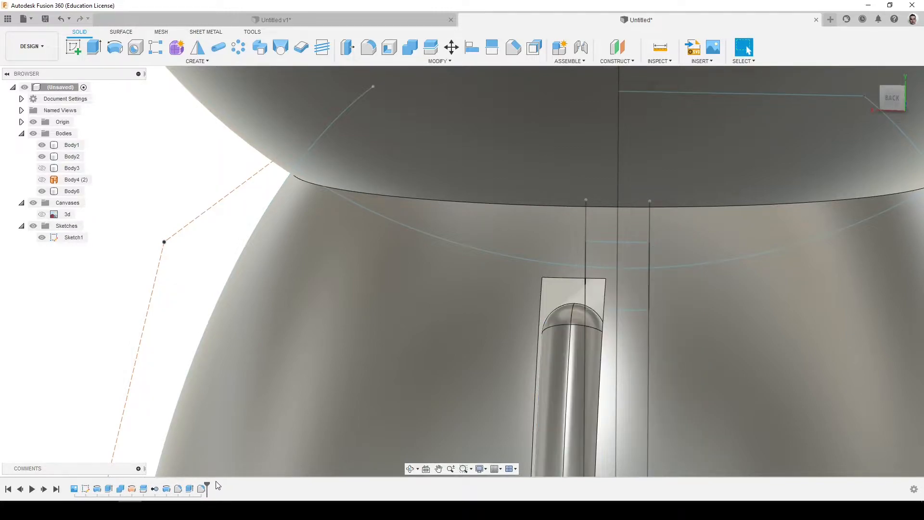
# Roll the history back before the strip's fillet, offset the strip's upper end face by 0.403 mm, and roll the history forward again
pyautogui.moveTo(198, 487); pyautogui.dragTo(187, 488)
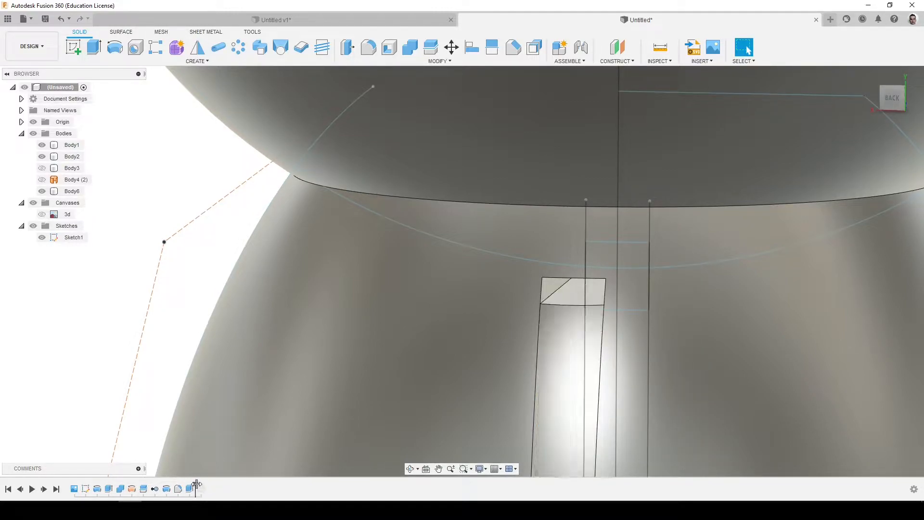
pyautogui.click(573, 293)
pyautogui.keyDown('shift'); pyautogui.moveTo(572, 303); pyautogui.dragTo(564, 302, button='middle'); pyautogui.keyUp('shift')
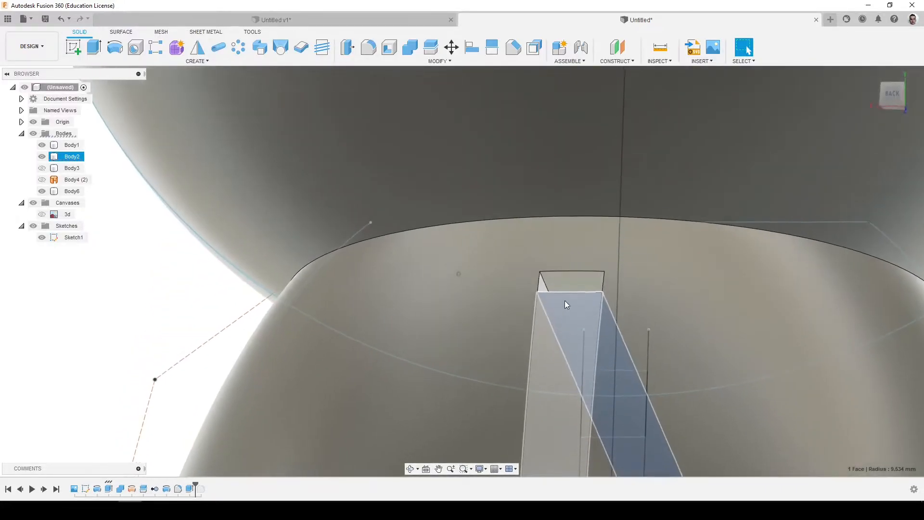
pyautogui.scroll(1, 564, 302)
pyautogui.click(358, 46)
pyautogui.click(580, 284)
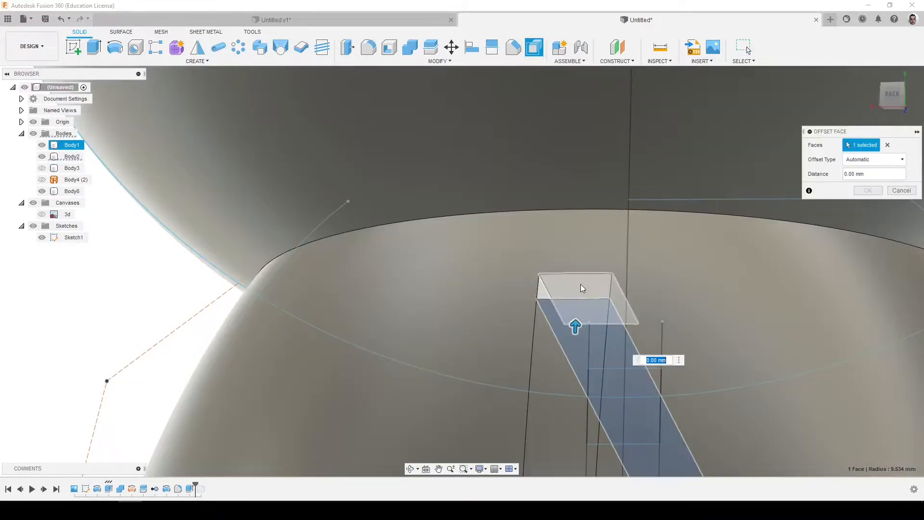
pyautogui.click(603, 284)
pyautogui.moveTo(576, 322); pyautogui.dragTo(580, 295)
pyautogui.keyDown('shift'); pyautogui.moveTo(579, 297); pyautogui.dragTo(565, 267, button='middle'); pyautogui.keyUp('shift')
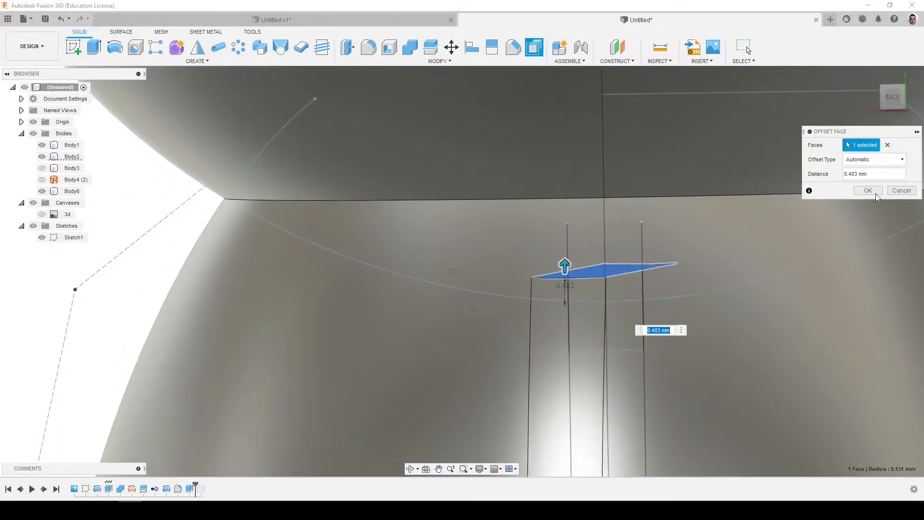
pyautogui.click(872, 192)
pyautogui.scroll(-2, 397, 191)
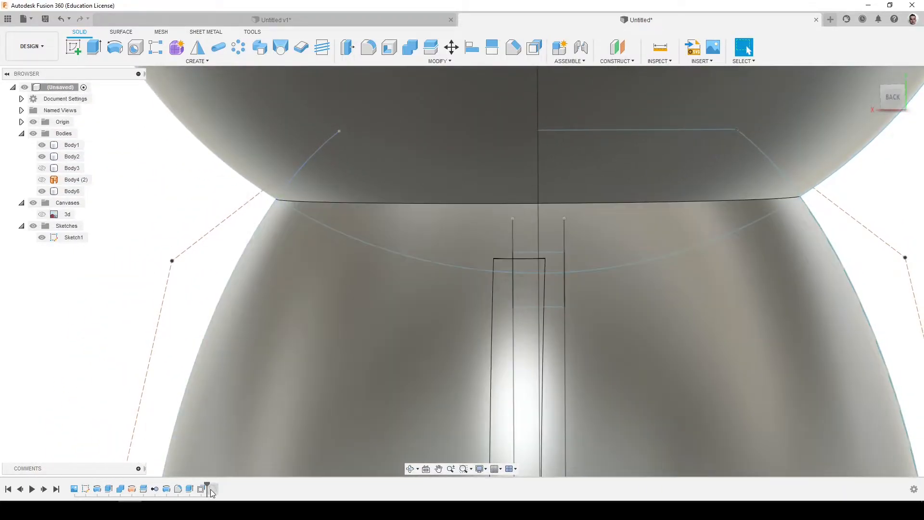
pyautogui.moveTo(208, 484); pyautogui.dragTo(219, 485)
pyautogui.scroll(-3, 319, 391)
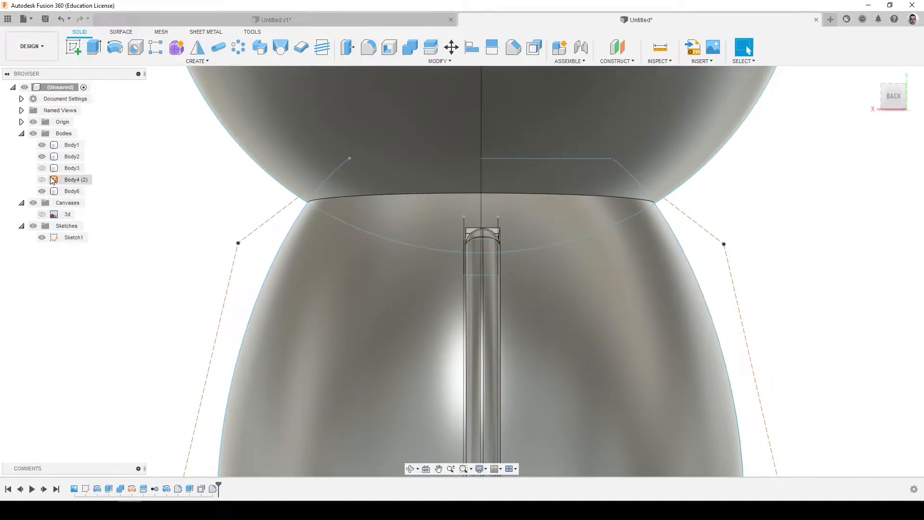
# Hide Body2 and Sketch1 to expose the inside of the torso's vertical groove
pyautogui.click(491, 268)
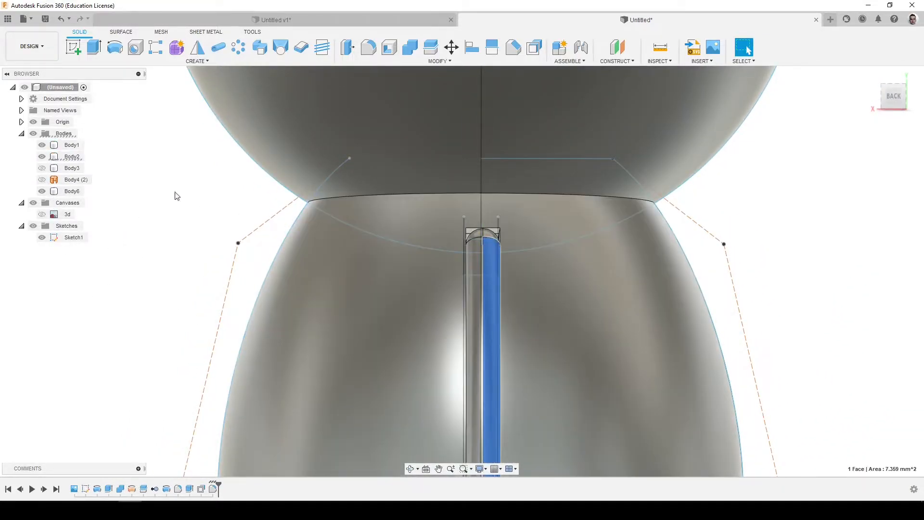
pyautogui.click(42, 157)
pyautogui.click(42, 237)
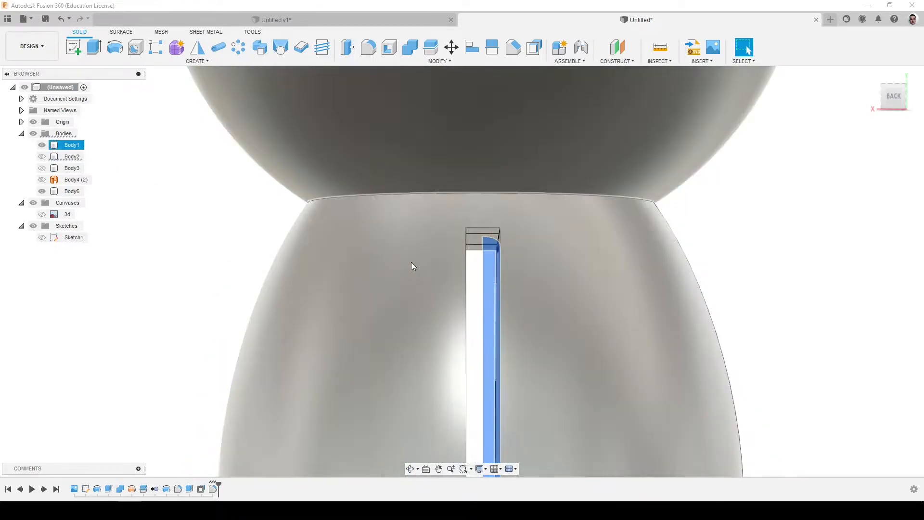
pyautogui.keyDown('shift'); pyautogui.moveTo(507, 299); pyautogui.dragTo(429, 308, button='middle'); pyautogui.keyUp('shift')
pyautogui.click(240, 265)
# Try deleting the curved face protruding into the groove's upper end, and undo the deletion
pyautogui.scroll(3, 495, 284)
pyautogui.scroll(5, 420, 309)
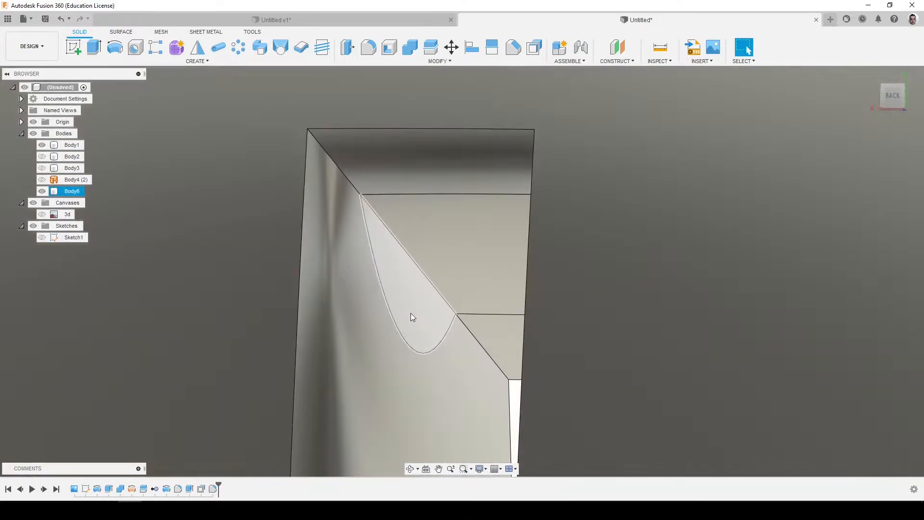
pyautogui.click(410, 313)
pyautogui.press('Delete')
pyautogui.scroll(-2, 445, 325)
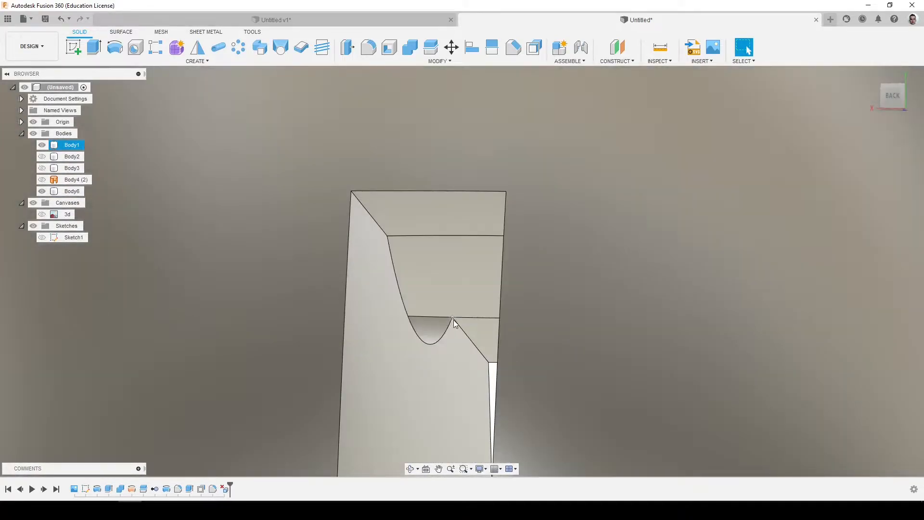
pyautogui.hotkey('ctrl', 'z')
pyautogui.keyDown('shift'); pyautogui.moveTo(455, 319); pyautogui.dragTo(437, 316, button='middle'); pyautogui.keyUp('shift')
pyautogui.scroll(-5, 413, 311)
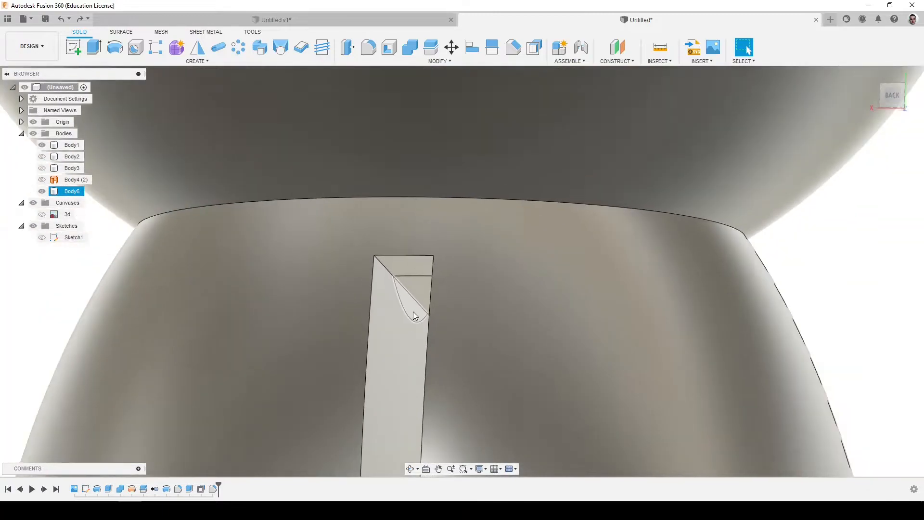
# Combine the spherical head with the torso into one body using the Join operation
pyautogui.scroll(-4, 413, 311)
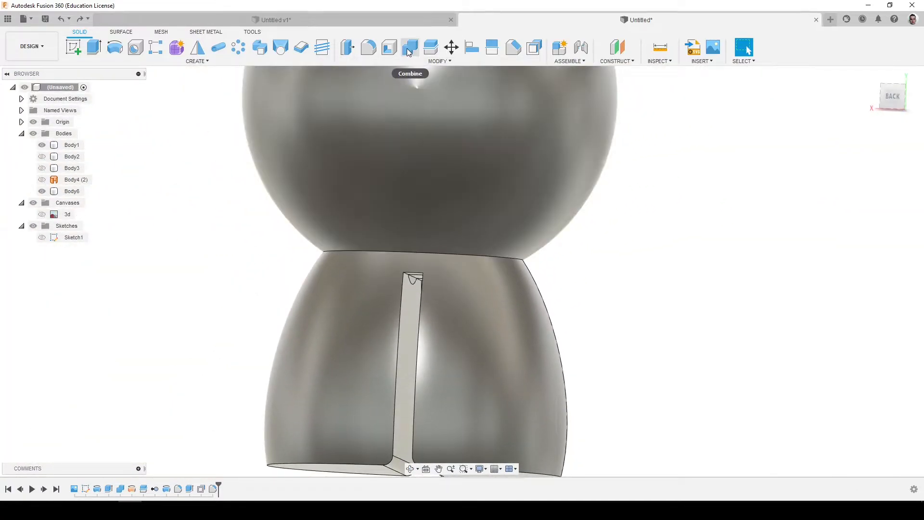
pyautogui.scroll(-5, 397, 214)
pyautogui.click(410, 47)
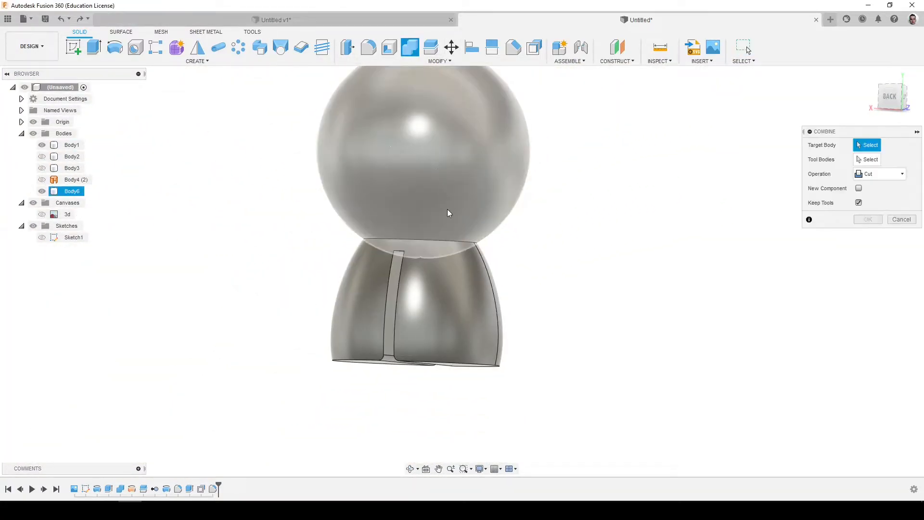
pyautogui.click(446, 210)
pyautogui.click(459, 281)
pyautogui.keyDown('shift'); pyautogui.moveTo(535, 293); pyautogui.dragTo(546, 292, button='middle'); pyautogui.keyUp('shift')
pyautogui.click(877, 174)
pyautogui.click(873, 196)
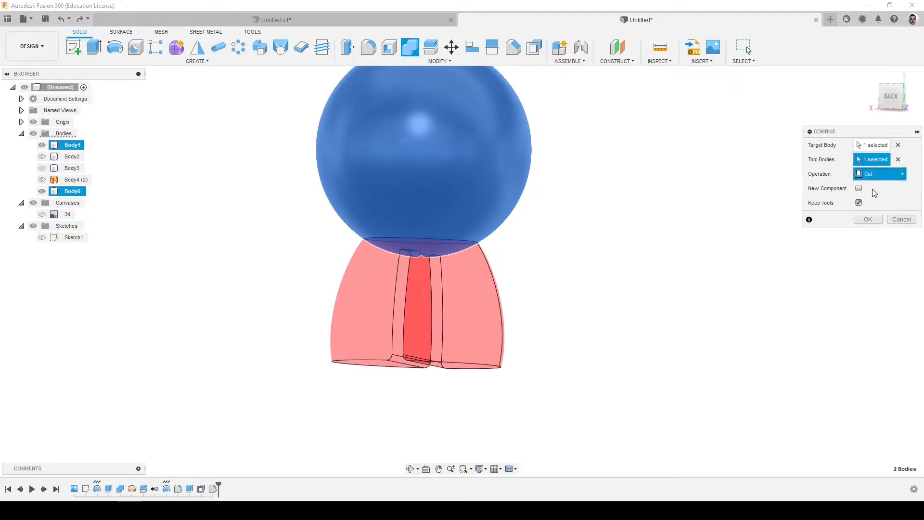
pyautogui.click(868, 219)
# Fillet the two edges at the upper end of the torso's vertical groove with a 0.9 mm radius
pyautogui.scroll(6, 431, 270)
pyautogui.keyDown('shift'); pyautogui.moveTo(412, 270); pyautogui.dragTo(414, 269, button='middle'); pyautogui.keyUp('shift')
pyautogui.scroll(-2, 414, 269)
pyautogui.keyDown('shift'); pyautogui.moveTo(244, 209); pyautogui.dragTo(252, 210, button='middle'); pyautogui.keyUp('shift')
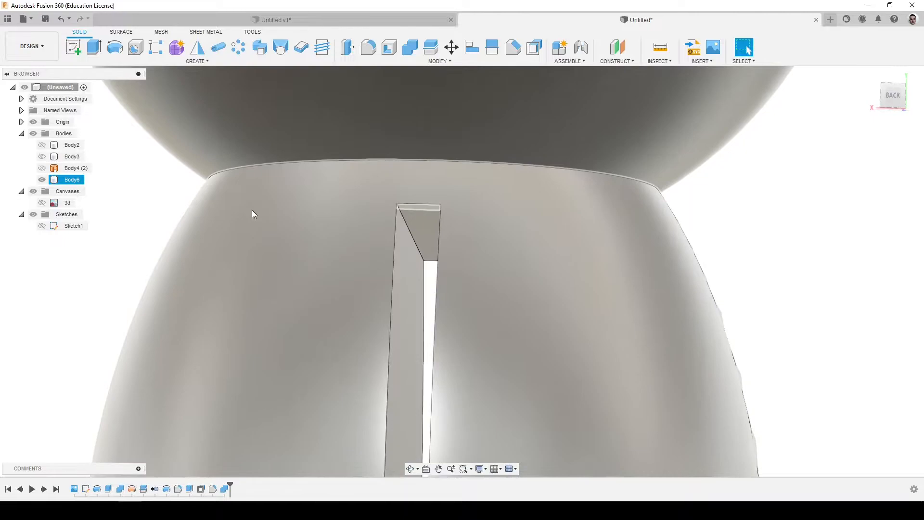
pyautogui.press('f')
pyautogui.click(410, 232)
pyautogui.keyDown('shift'); pyautogui.moveTo(410, 232); pyautogui.dragTo(423, 232, button='middle'); pyautogui.keyUp('shift')
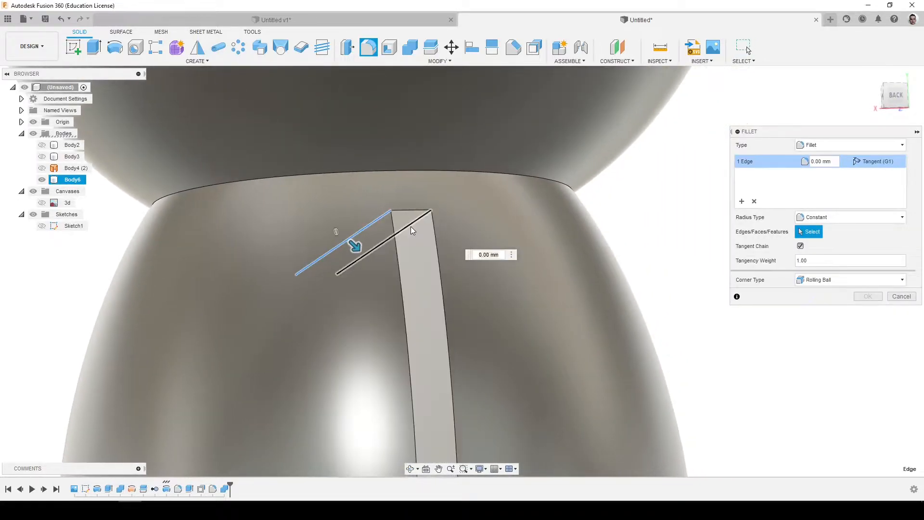
pyautogui.click(411, 226)
pyautogui.write('0.9')
pyautogui.press('Return')
pyautogui.scroll(-4, 411, 226)
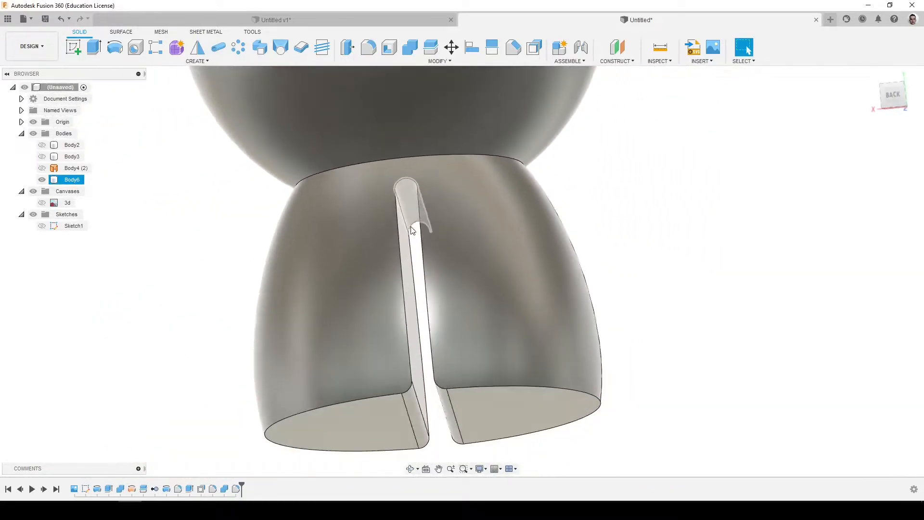
# Fillet the outer edge chain around the torso's groove and lower rim with a 0.5 mm radius
pyautogui.scroll(-2, 424, 286)
pyautogui.press('f')
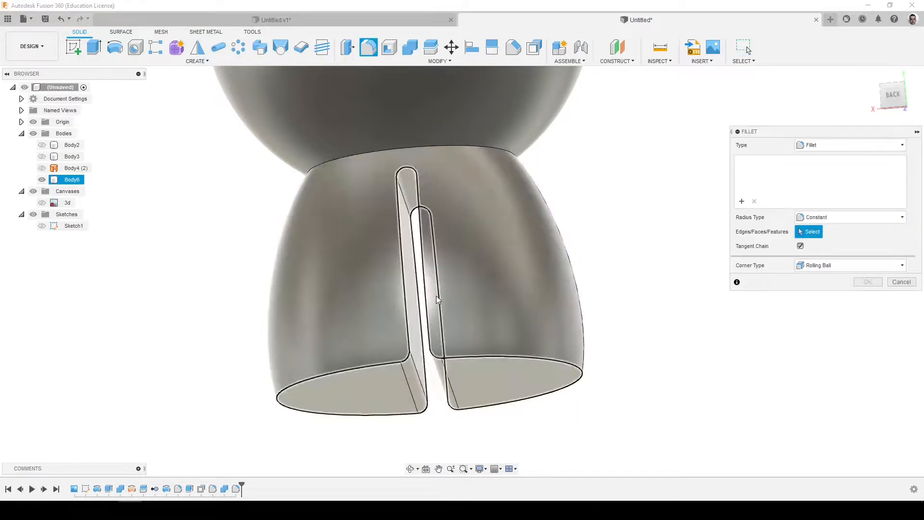
pyautogui.click(426, 299)
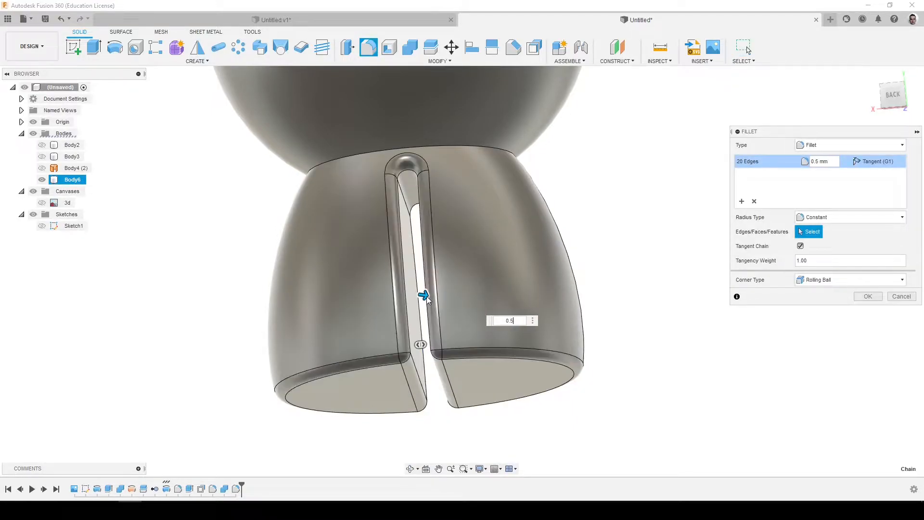
pyautogui.press('Return')
# Show Body2, Body3 and the 3d reference canvas, keeping Sketch1 hidden
pyautogui.click(41, 146)
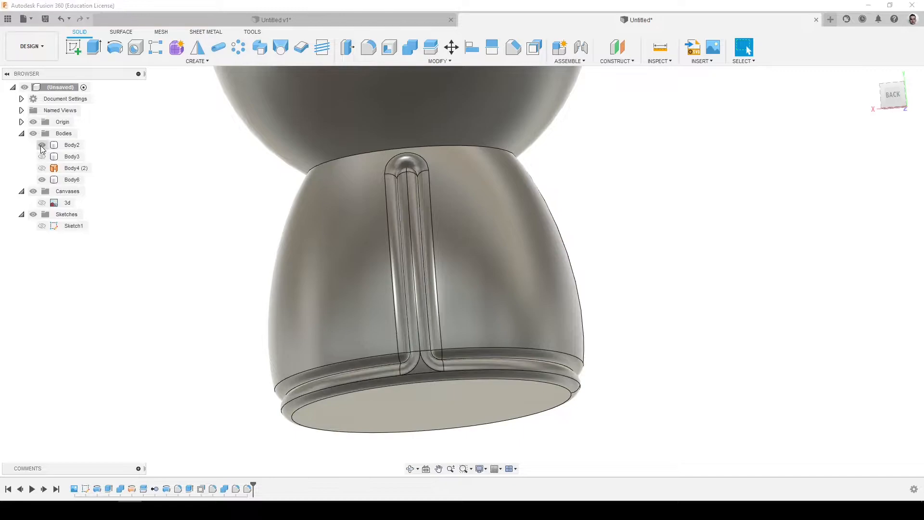
pyautogui.click(41, 157)
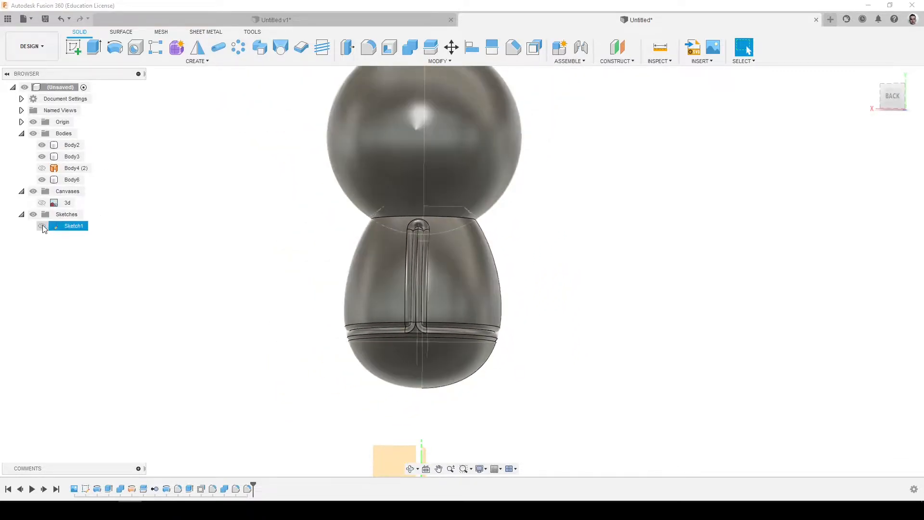
pyautogui.click(42, 226)
pyautogui.click(42, 202)
pyautogui.click(41, 226)
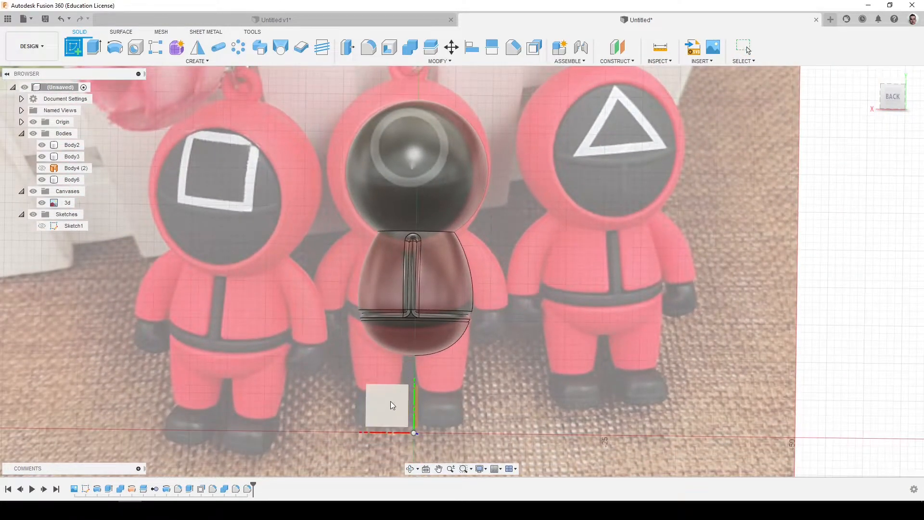
# Start a sketch on the XY plane and project the outline of the rounded body below the belt into it
pyautogui.click(391, 401)
pyautogui.press('p')
pyautogui.click(487, 209)
pyautogui.click(866, 190)
# Draw a vertical centre line from the middle of the projected upper edge down between the figure's legs
pyautogui.press('l')
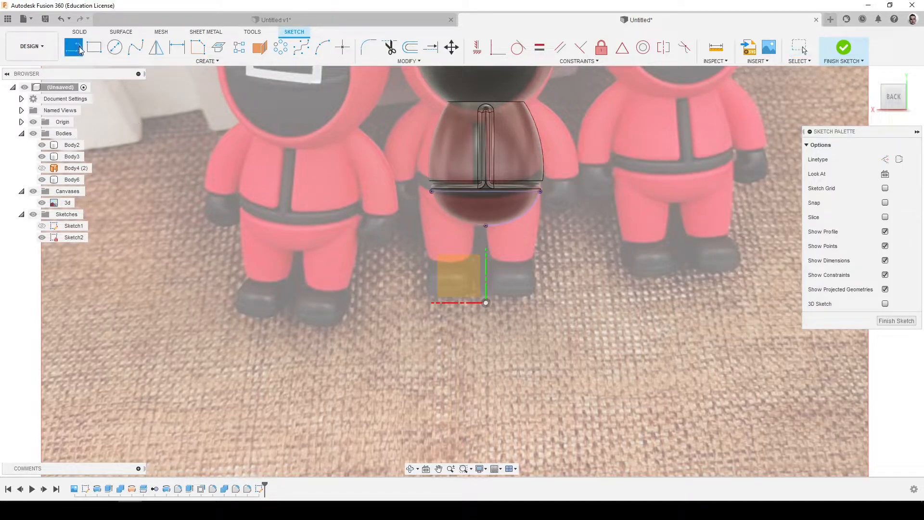
pyautogui.scroll(2, 492, 201)
pyautogui.click(512, 184)
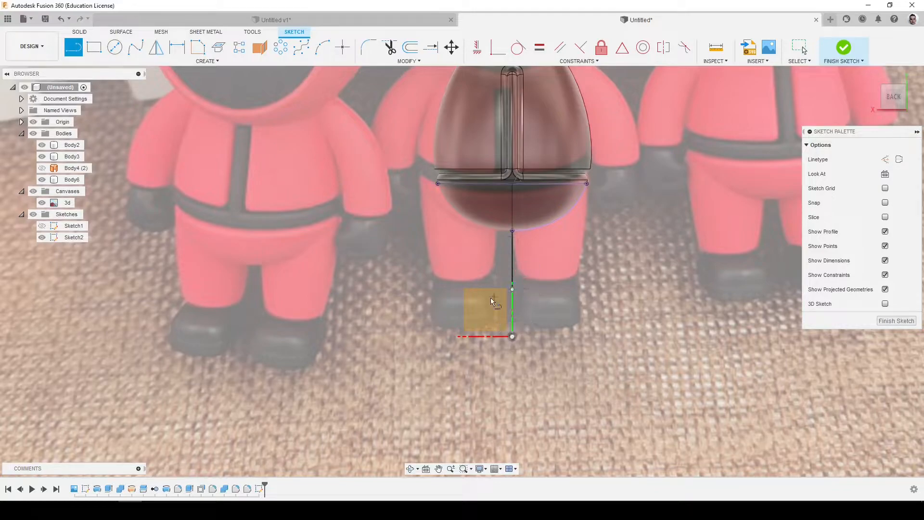
# Draw a vertical line down the middle of the centre figure's left leg in the photo, ending at the trouser hem
pyautogui.scroll(-5, 495, 296)
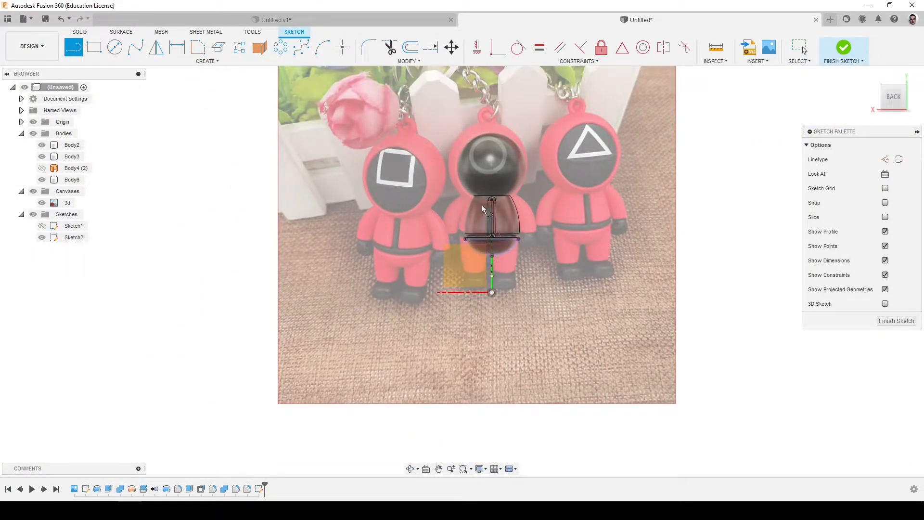
pyautogui.scroll(3, 478, 254)
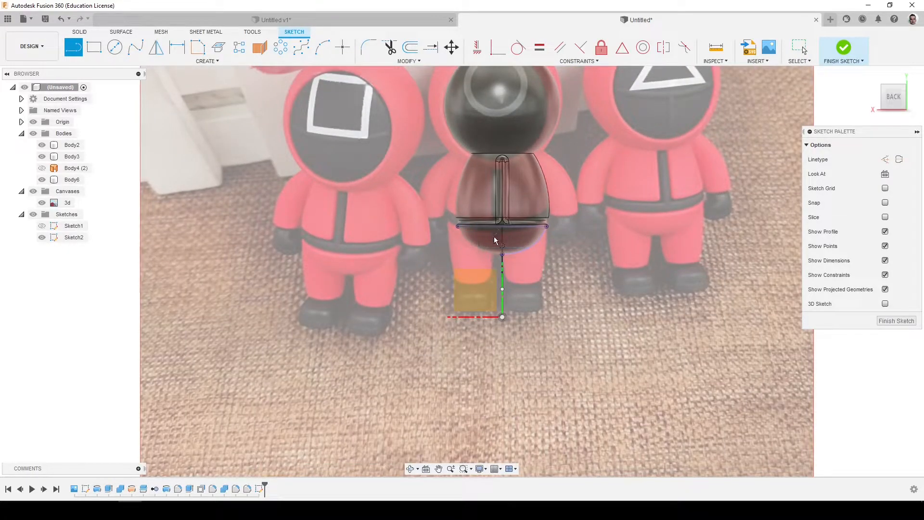
pyautogui.scroll(-3, 495, 241)
pyautogui.scroll(5, 472, 246)
pyautogui.scroll(-2, 471, 245)
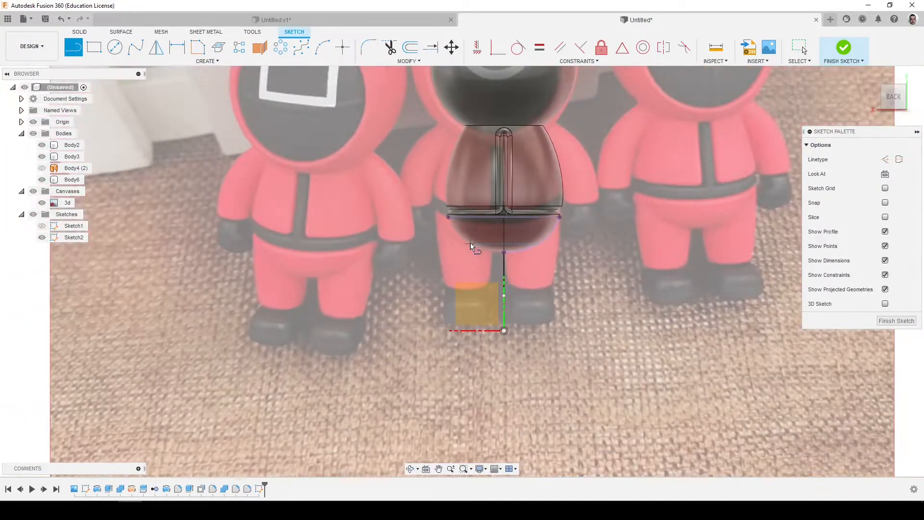
pyautogui.scroll(4, 461, 254)
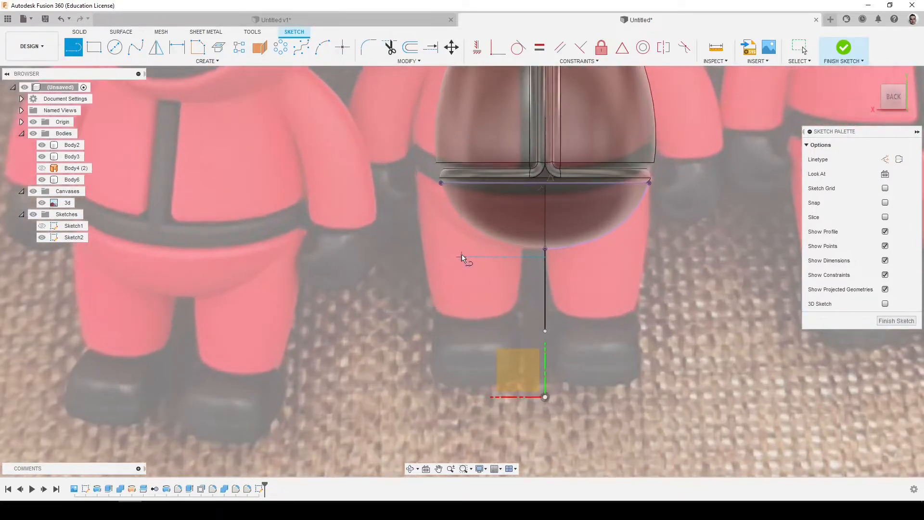
pyautogui.click(483, 213)
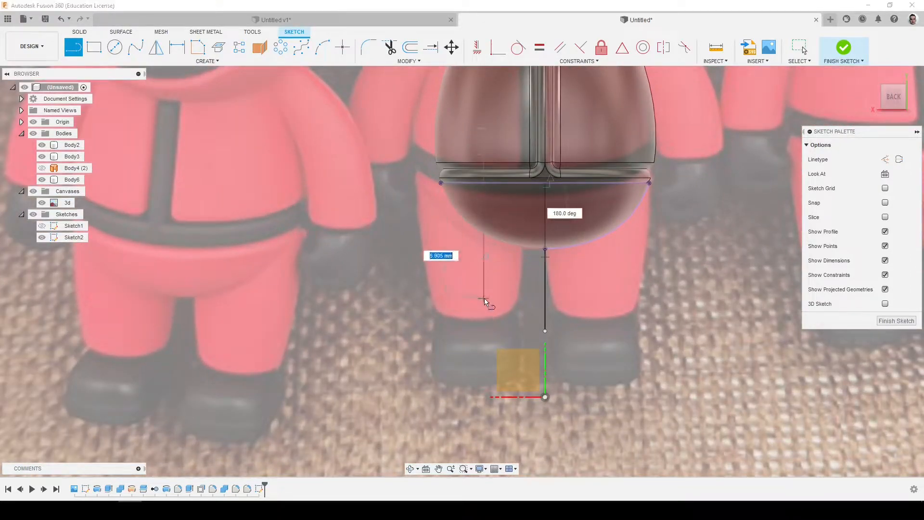
pyautogui.click(484, 319)
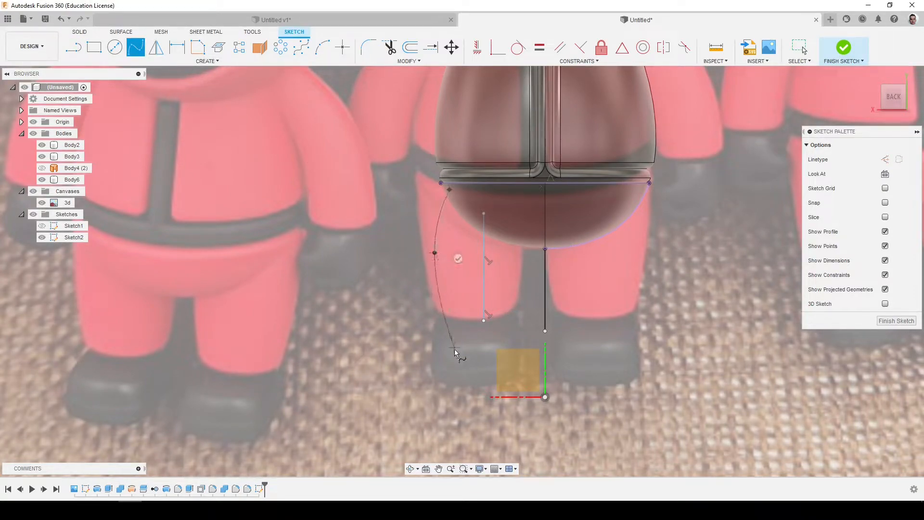
# Draw a three-point spline along the outer contour of that leg and adjust its middle and lower points to the photo
pyautogui.click(451, 328)
pyautogui.press('Escape')
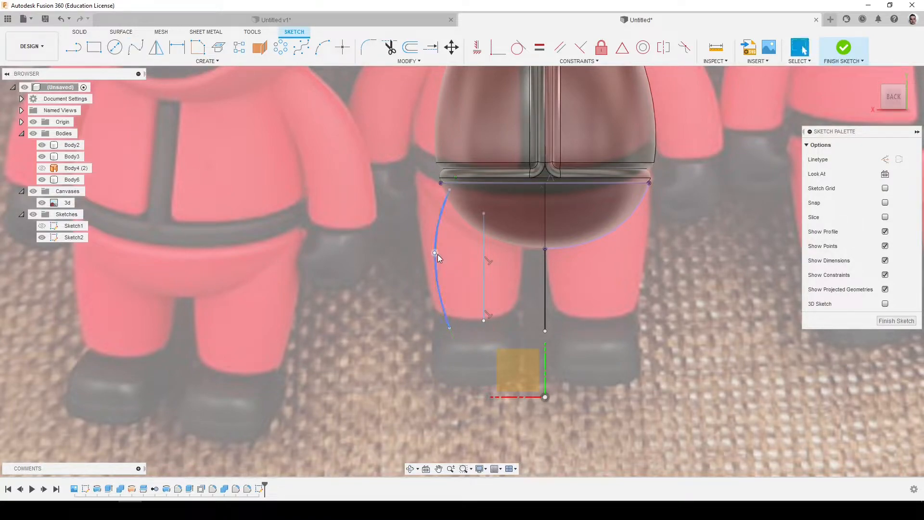
pyautogui.click(441, 258)
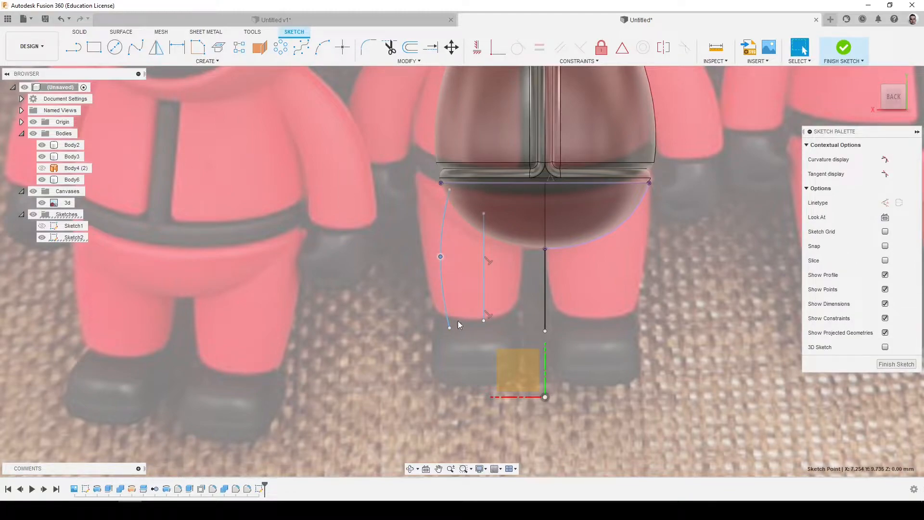
pyautogui.moveTo(451, 330); pyautogui.dragTo(458, 330)
pyautogui.moveTo(439, 258); pyautogui.dragTo(436, 258)
# Close the leg profile with a horizontal line from the spline's upper end, a vertical line along the leg's middle and a horizontal bottom line
pyautogui.press('l')
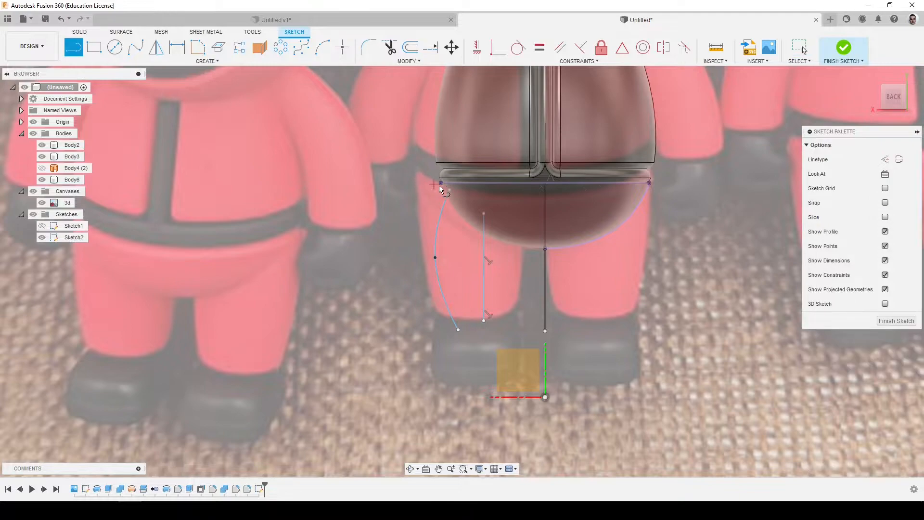
pyautogui.click(450, 189)
pyautogui.click(483, 191)
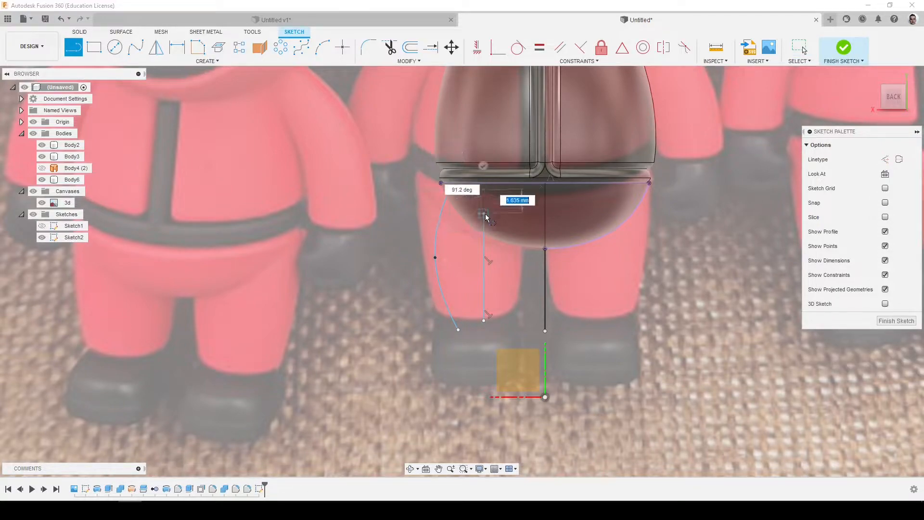
pyautogui.click(484, 321)
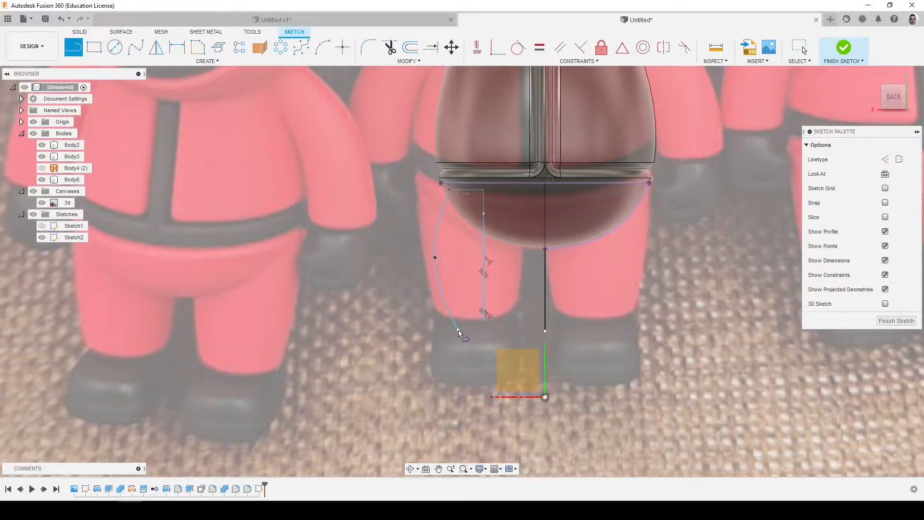
pyautogui.click(484, 330)
pyautogui.click(459, 330)
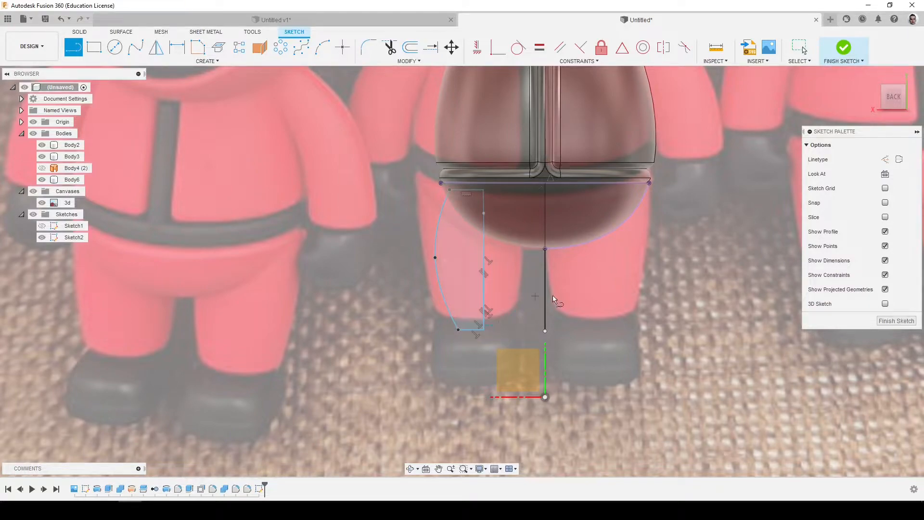
# Finish the sketch and revolve the leg profile 360 degrees around its vertical middle line as a new body
pyautogui.click(915, 322)
pyautogui.click(120, 48)
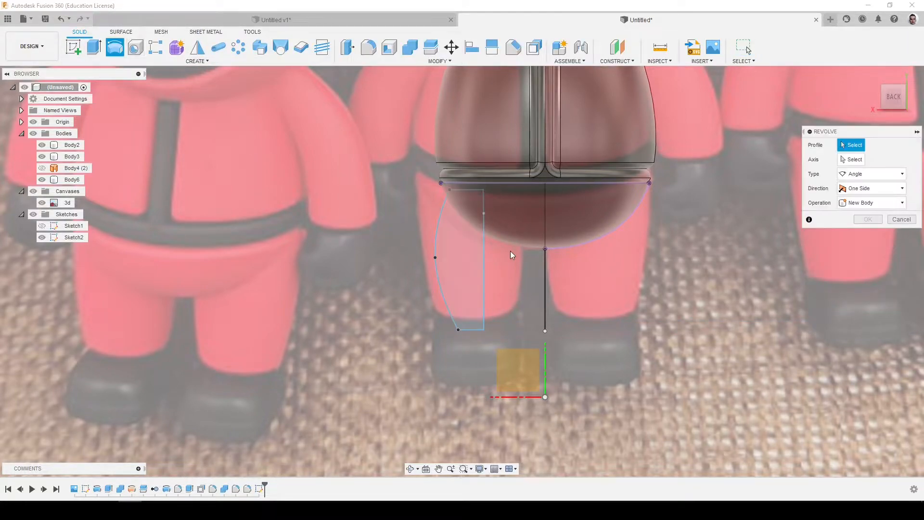
pyautogui.click(469, 247)
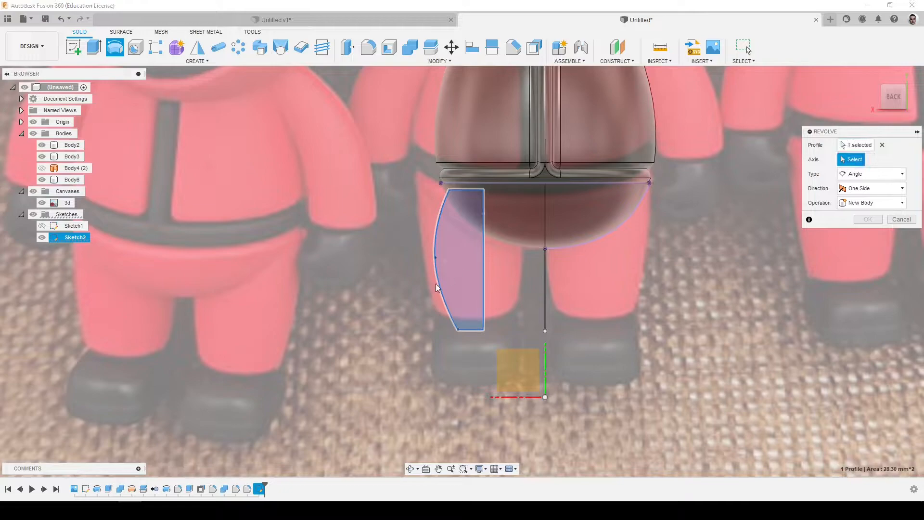
pyautogui.click(484, 276)
pyautogui.click(871, 219)
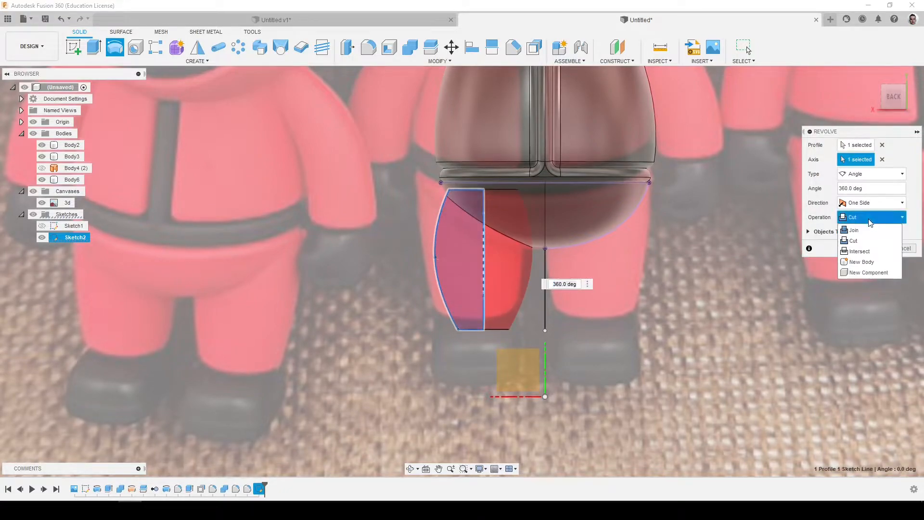
pyautogui.click(862, 261)
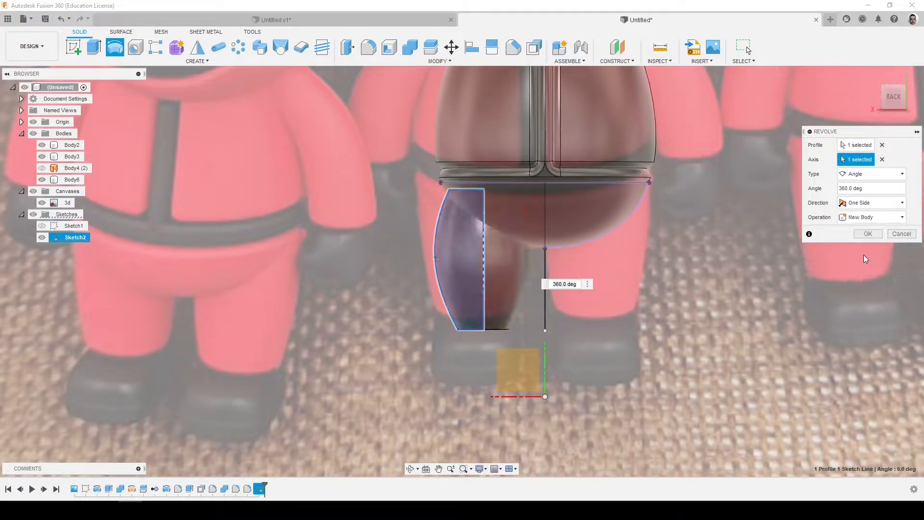
pyautogui.click(868, 240)
# Mirror the leg body across the vertical origin plane between the legs as a new body
pyautogui.click(197, 46)
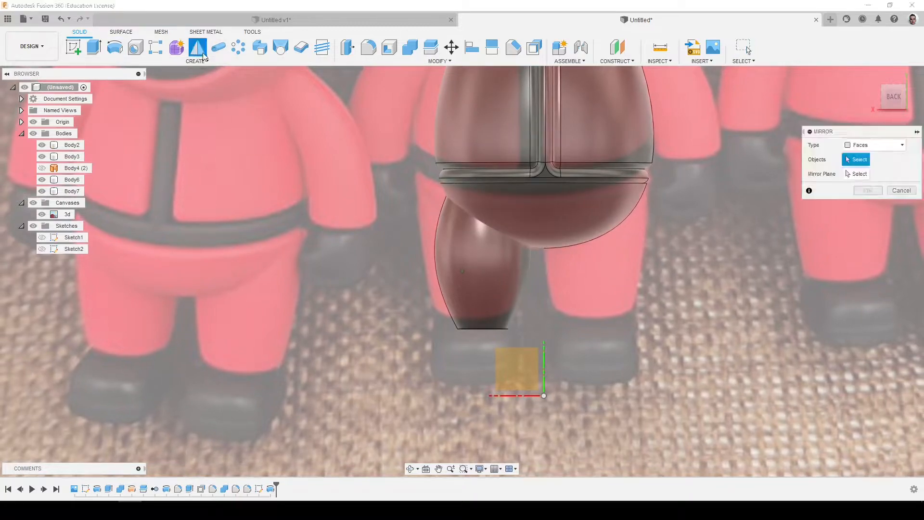
pyautogui.click(523, 285)
pyautogui.click(873, 145)
pyautogui.click(861, 177)
pyautogui.click(519, 245)
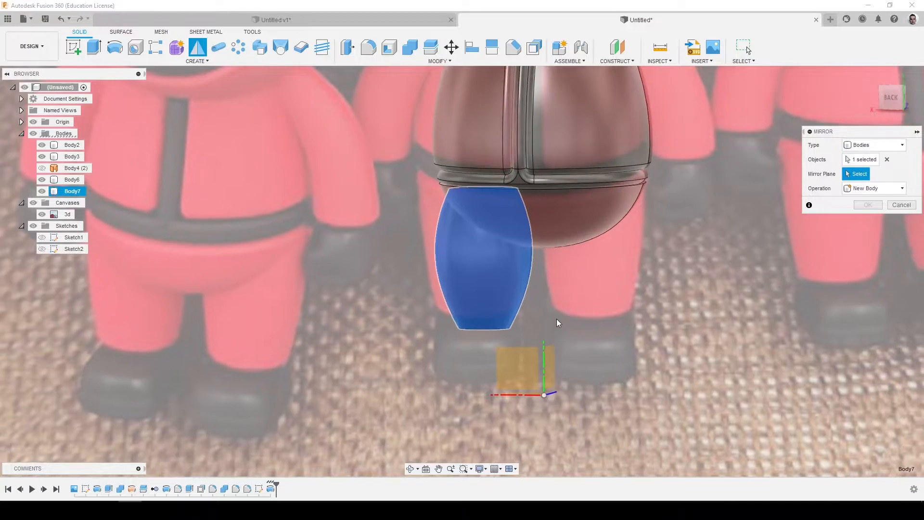
pyautogui.click(549, 349)
pyautogui.click(867, 205)
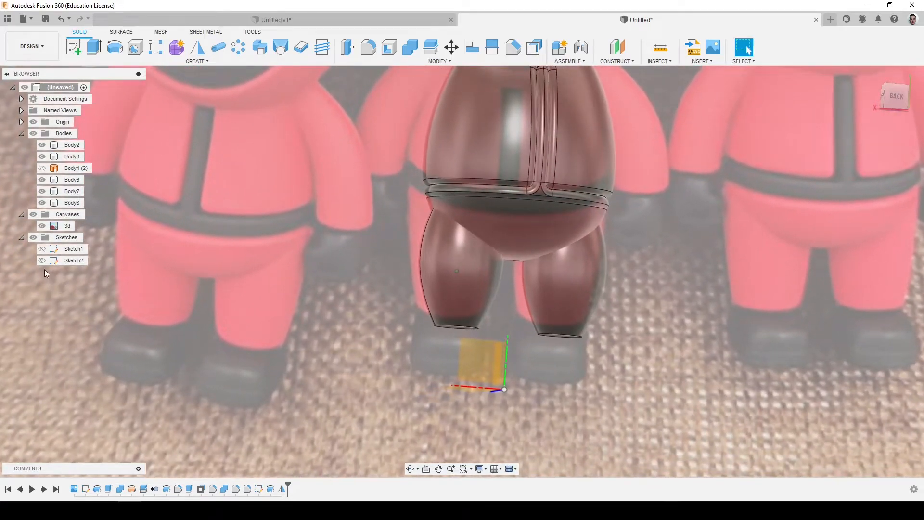
# Show the leg sketch, reposition the upper end point of its contour spline just below the belt, and hide the sketch again
pyautogui.click(41, 260)
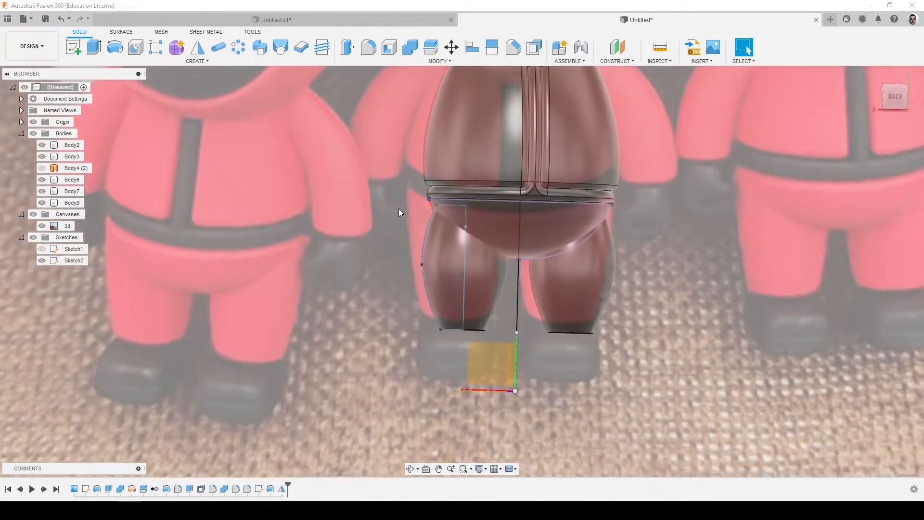
pyautogui.scroll(6, 420, 232)
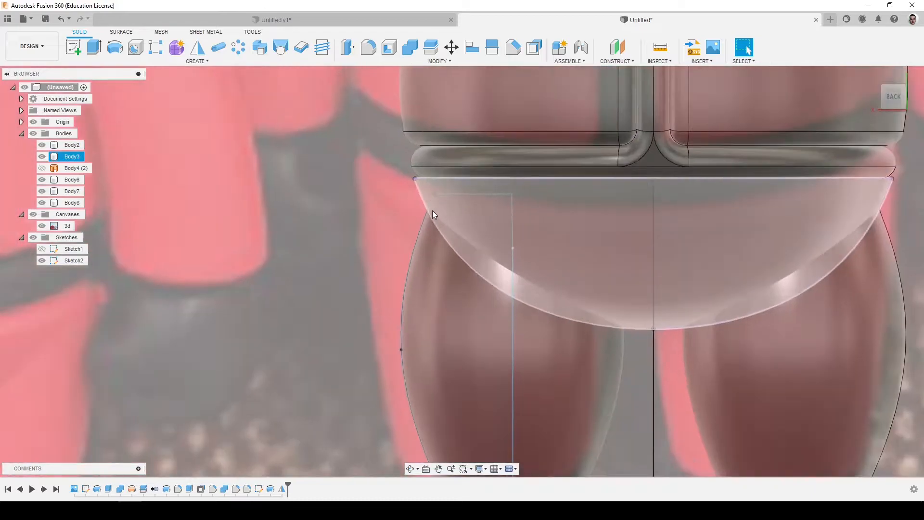
pyautogui.moveTo(426, 185); pyautogui.dragTo(417, 175)
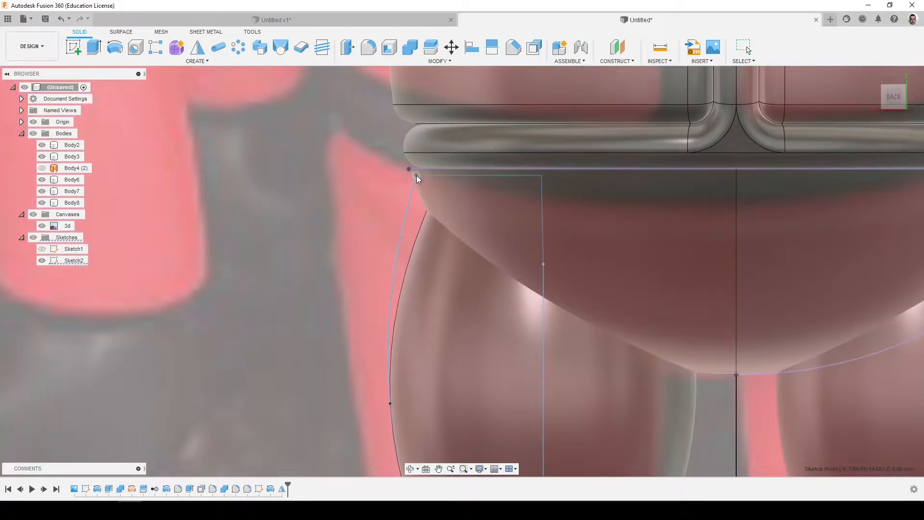
pyautogui.scroll(-3, 402, 233)
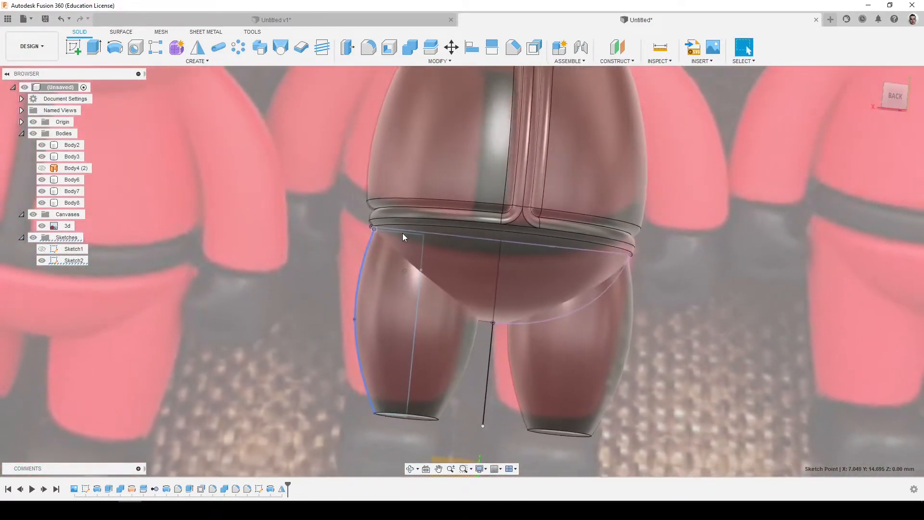
pyautogui.scroll(5, 403, 233)
pyautogui.moveTo(362, 231); pyautogui.dragTo(384, 238)
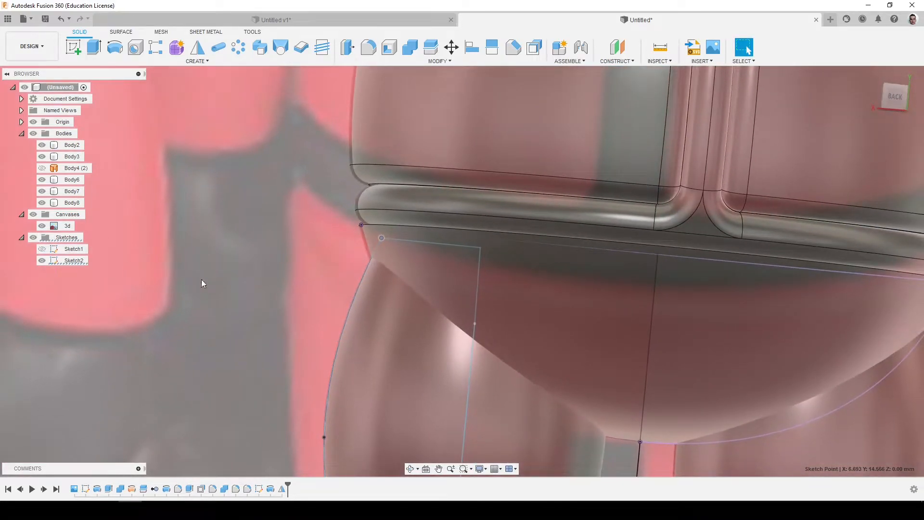
pyautogui.scroll(-2, 232, 250)
pyautogui.click(42, 260)
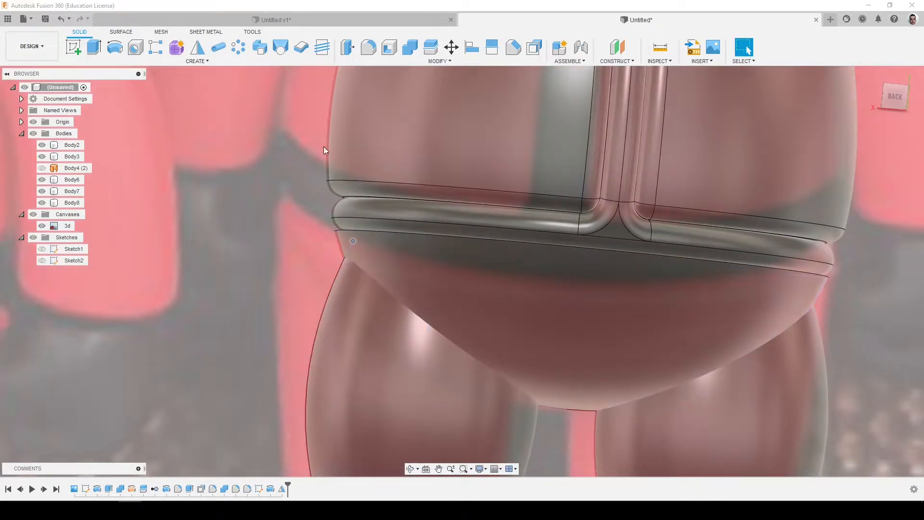
# Join both leg bodies to the rounded body below the belt with Combine
pyautogui.click(410, 46)
pyautogui.click(490, 295)
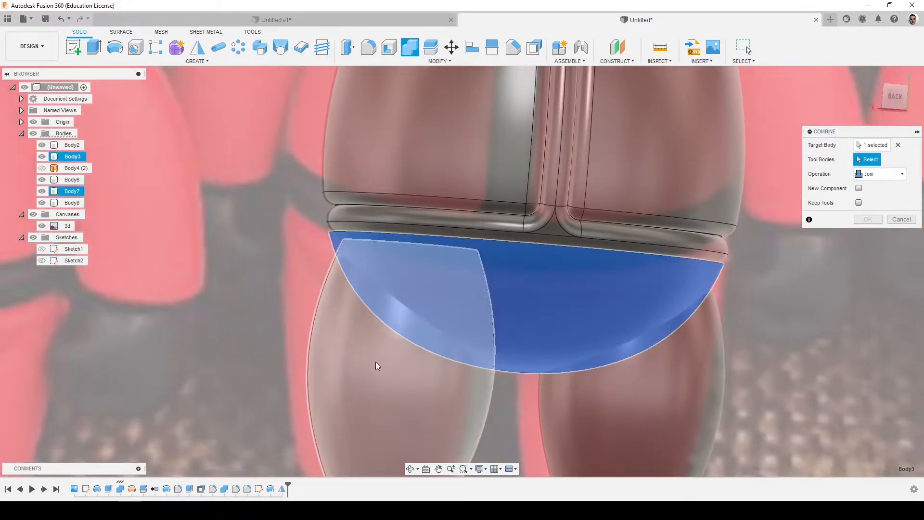
pyautogui.click(376, 362)
pyautogui.click(660, 391)
pyautogui.scroll(-3, 667, 391)
pyautogui.scroll(-3, 667, 391)
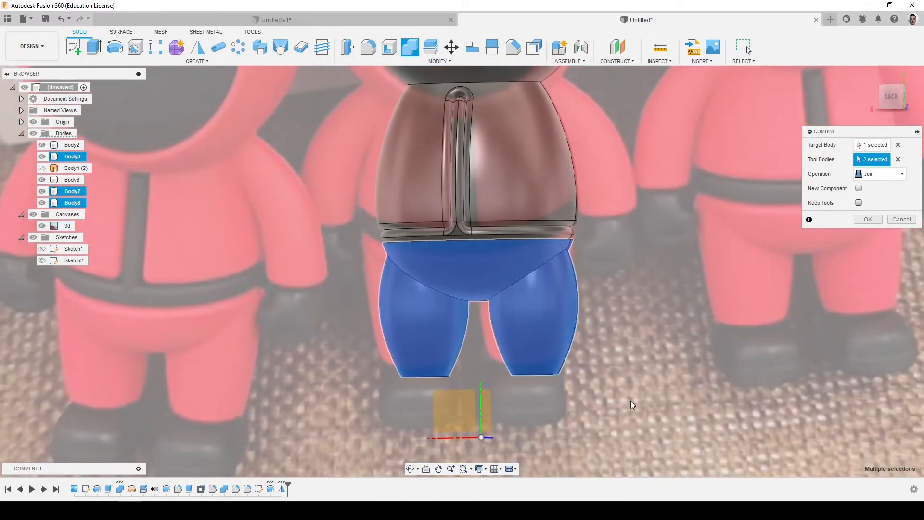
pyautogui.click(868, 219)
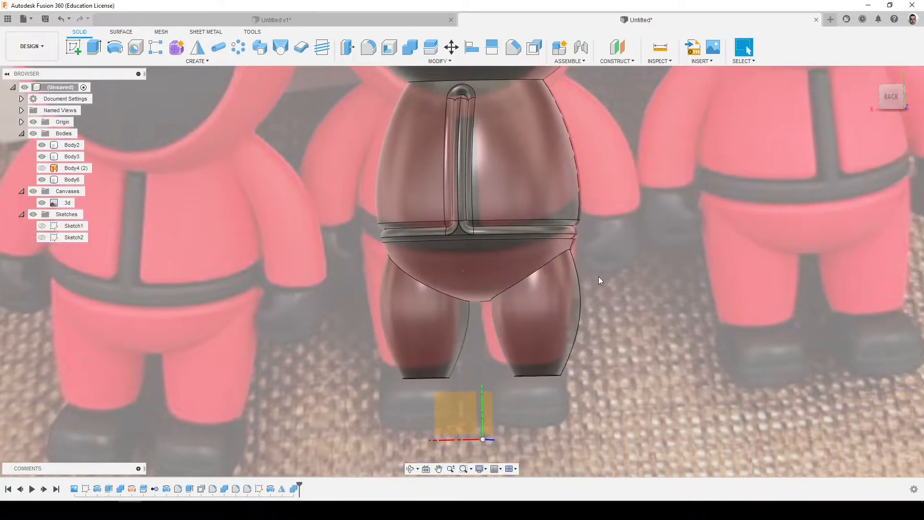
# Fillet the edges where both legs meet the rounded lower body with a 0.5 mm radius
pyautogui.press('f')
pyautogui.click(535, 270)
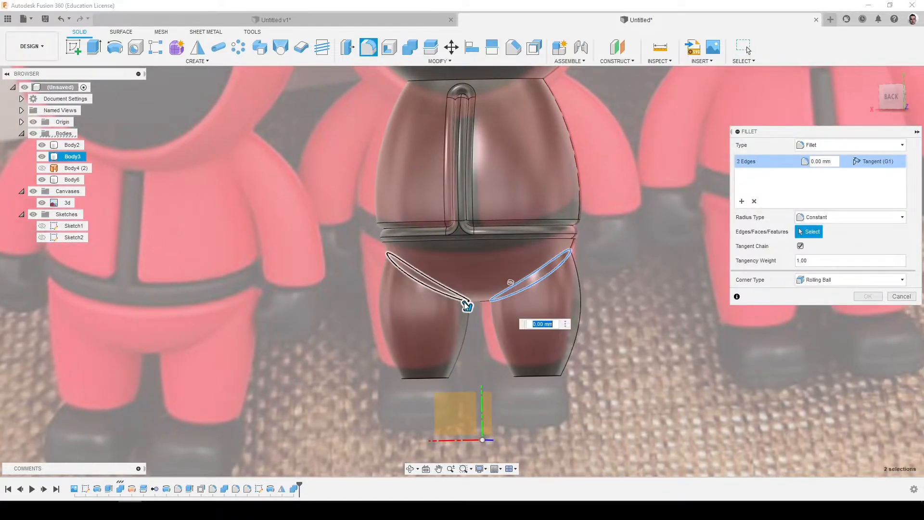
pyautogui.write('1')
pyautogui.keyDown('shift'); pyautogui.moveTo(463, 302); pyautogui.dragTo(449, 279, button='middle'); pyautogui.keyUp('shift')
pyautogui.click(754, 161)
pyautogui.write('0.5')
pyautogui.press('Return')
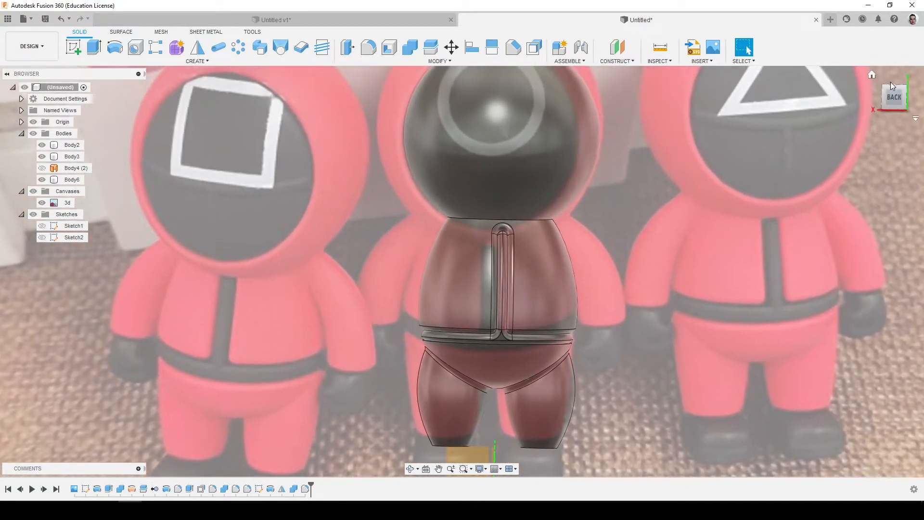
# Start a new sketch facing the figure on the leg sketch's plane, with the leg sketch shown
pyautogui.click(893, 99)
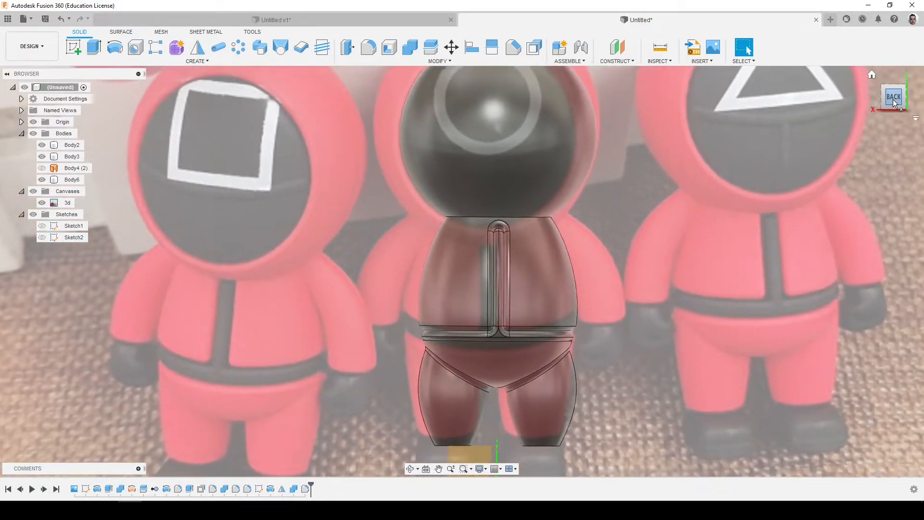
pyautogui.click(76, 50)
pyautogui.click(44, 237)
pyautogui.click(82, 240)
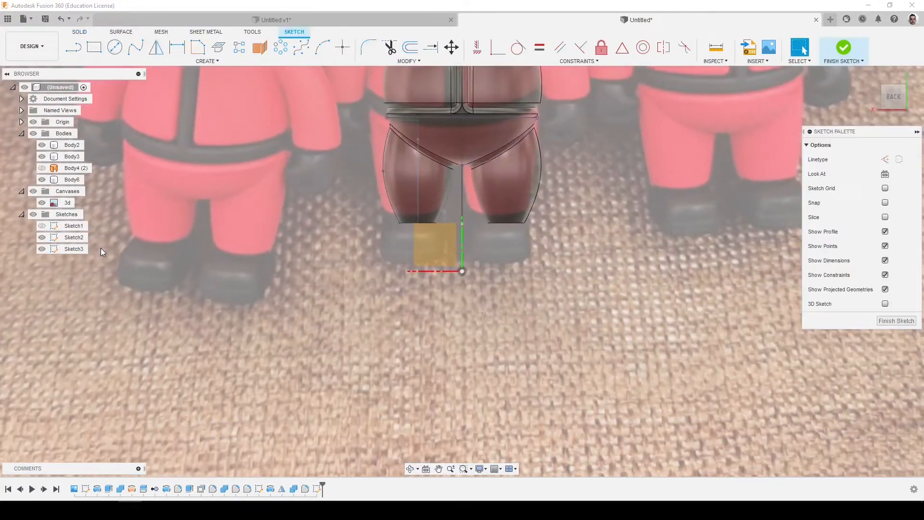
pyautogui.rightClick(75, 251)
pyautogui.click(98, 316)
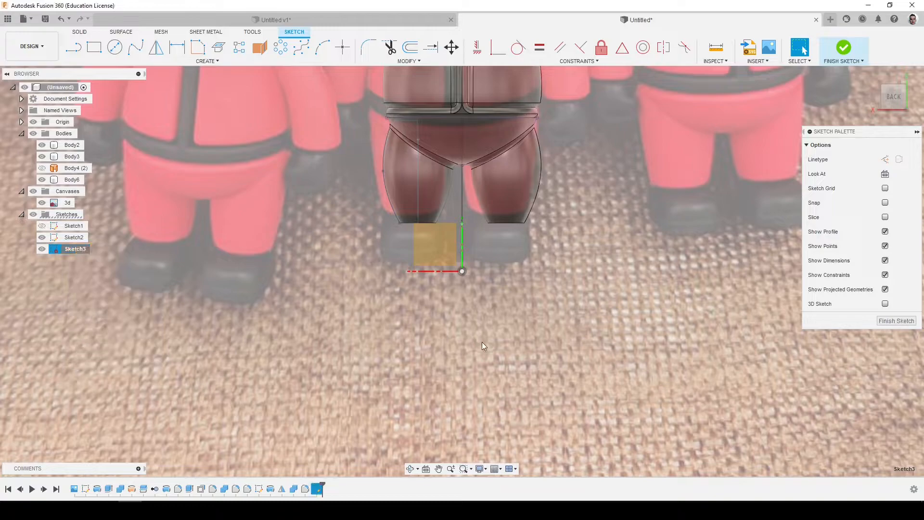
pyautogui.scroll(-5, 447, 341)
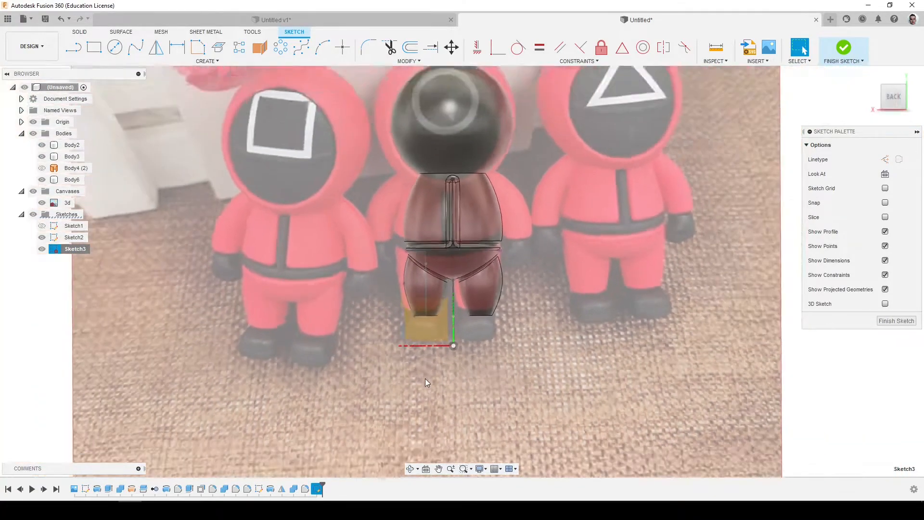
pyautogui.scroll(5, 426, 257)
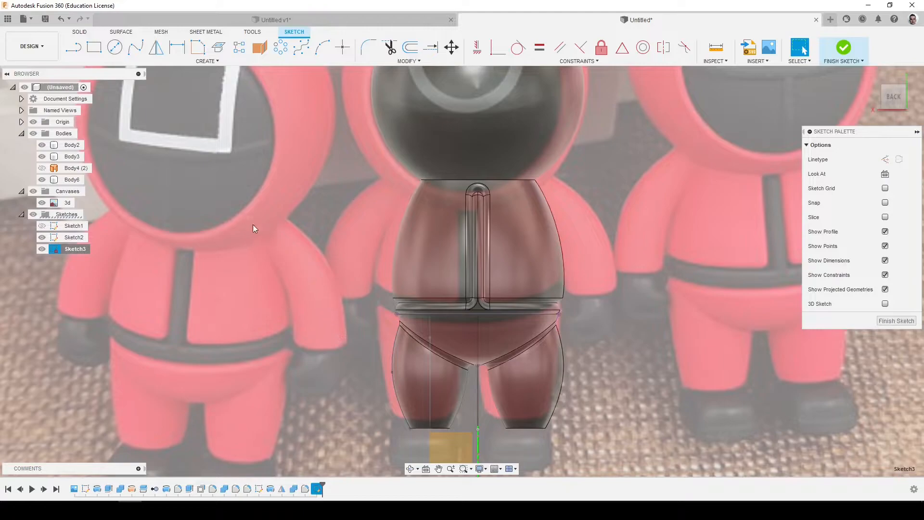
pyautogui.scroll(-2, 501, 290)
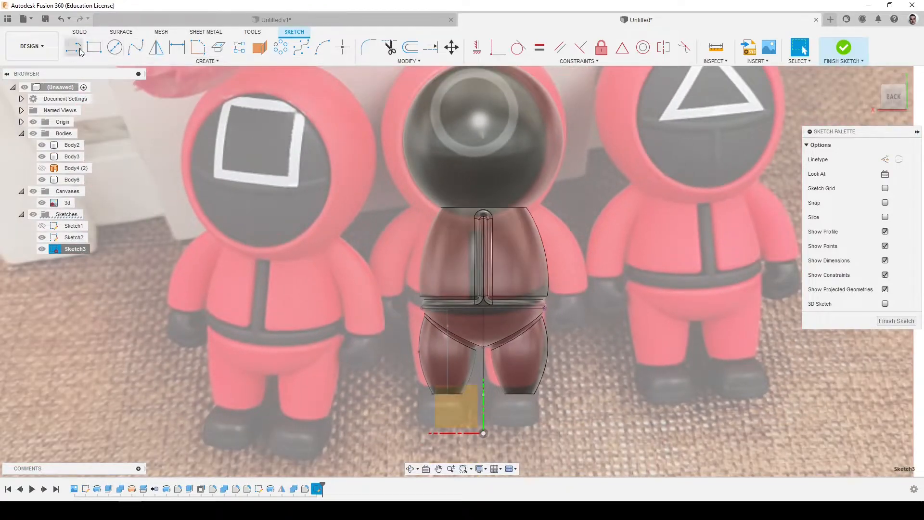
# Draw a short diagonal line across the centre figure's shoulder, where the arm meets the underside of the head
pyautogui.click(74, 48)
pyautogui.scroll(4, 450, 221)
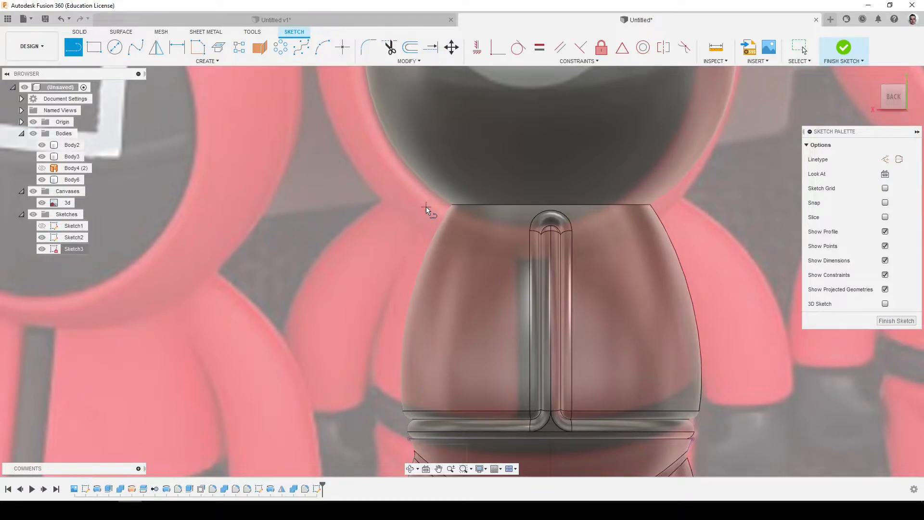
pyautogui.scroll(-1, 466, 229)
pyautogui.click(453, 186)
pyautogui.scroll(-3, 488, 236)
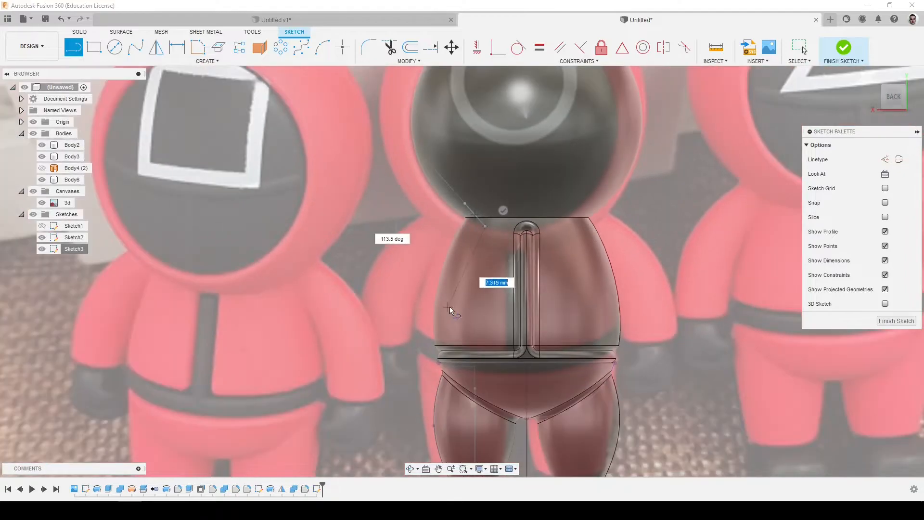
pyautogui.click(502, 210)
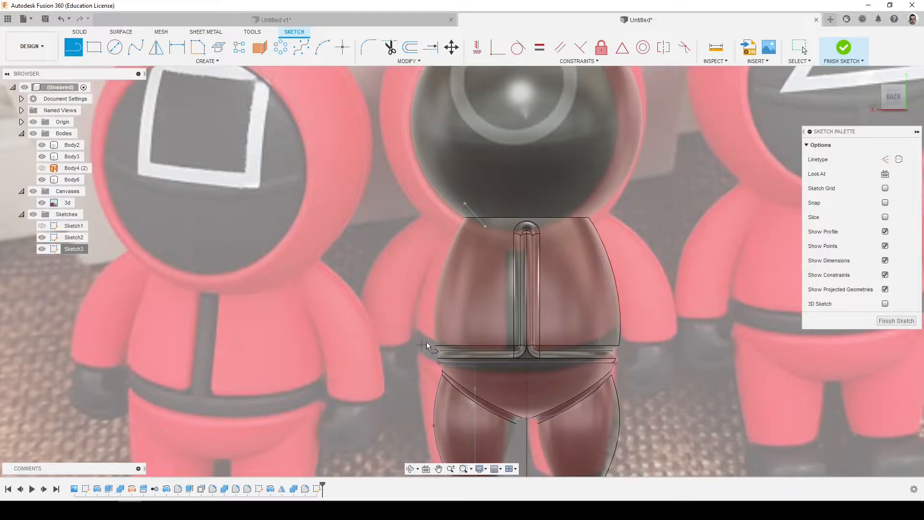
# Draw a horizontal line across the lower end of the same arm's sleeve and remove the stray short segment at its outer end
pyautogui.click(392, 332)
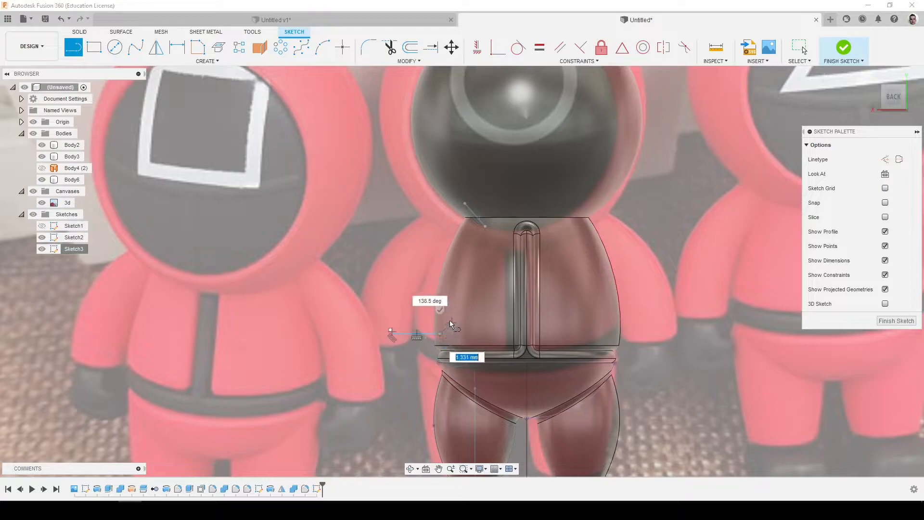
pyautogui.press('Escape')
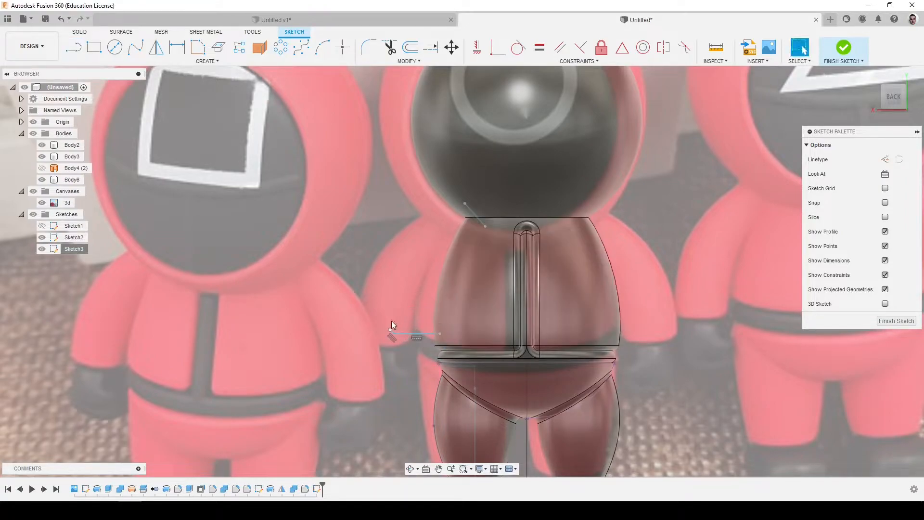
pyautogui.scroll(5, 391, 327)
pyautogui.scroll(2, 390, 332)
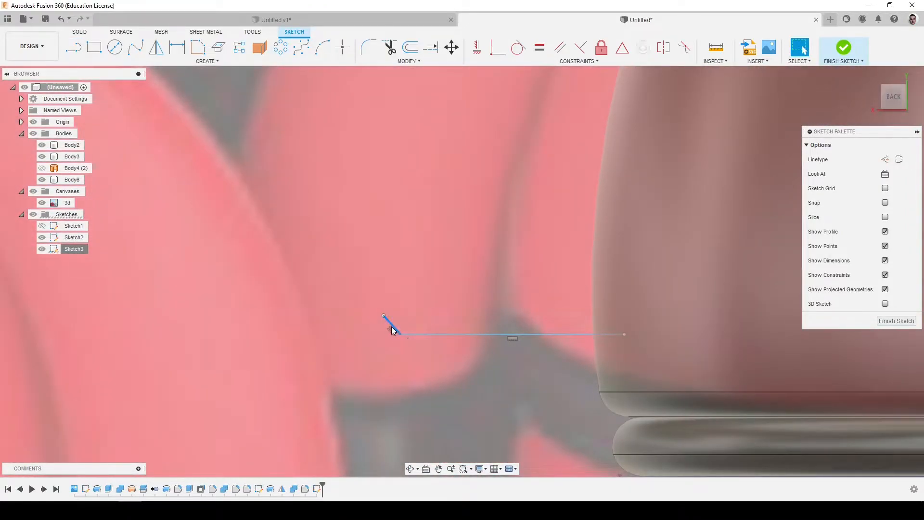
pyautogui.scroll(-3, 452, 331)
# Dimension the horizontal sleeve line at the lower end of the arm to 4 mm
pyautogui.press('d')
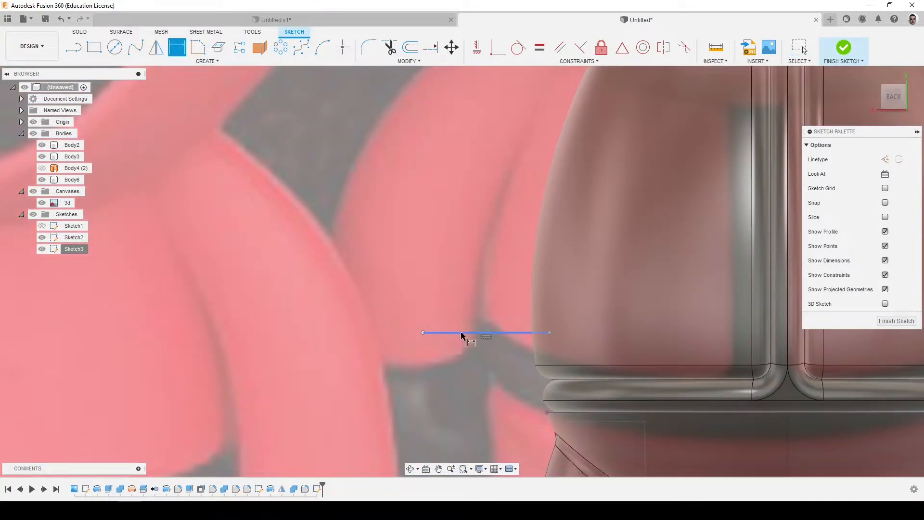
pyautogui.click(460, 332)
pyautogui.click(464, 350)
pyautogui.write('4')
pyautogui.press('Return')
# Dimension the diagonal shoulder line under the head to 3 mm
pyautogui.scroll(-6, 463, 348)
pyautogui.click(507, 226)
pyautogui.click(514, 223)
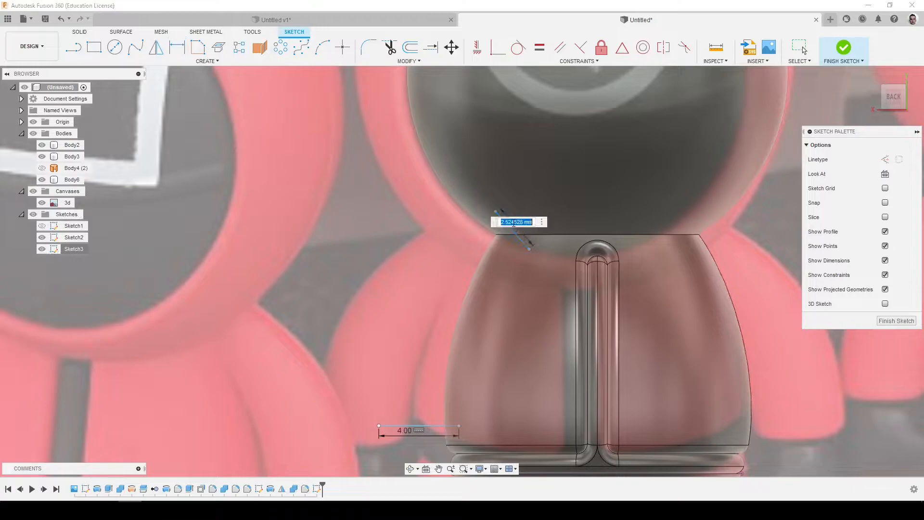
pyautogui.write('3')
pyautogui.press('Return')
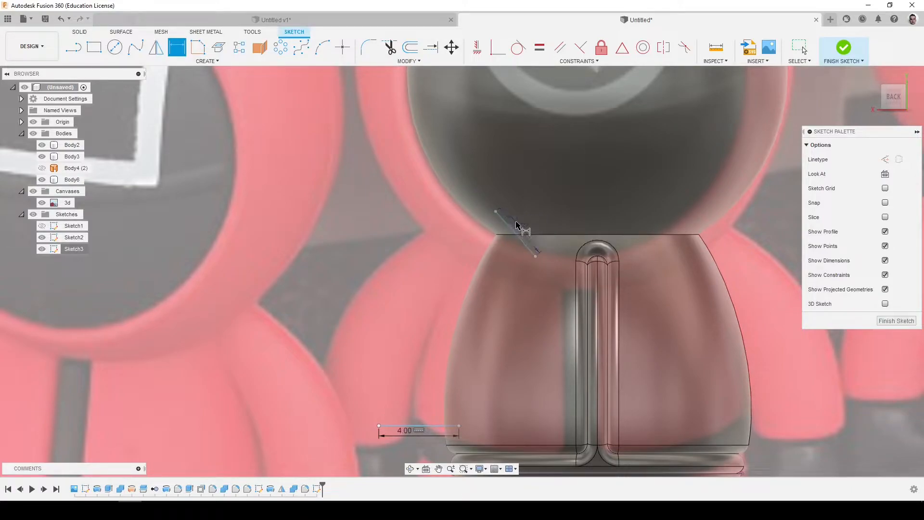
pyautogui.doubleClick(515, 223)
pyautogui.write('1')
pyautogui.press('Return')
pyautogui.scroll(-3, 462, 250)
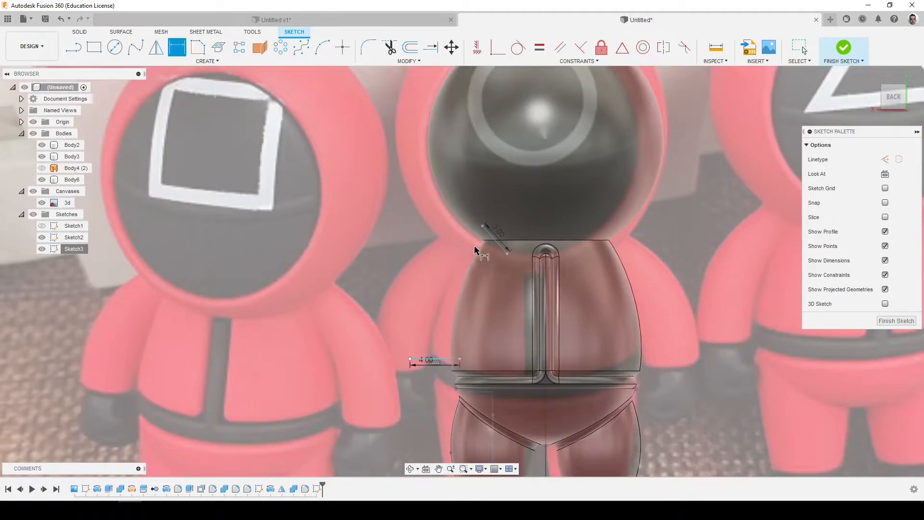
# Draw a three-point spline from the midpoint of the sleeve line up to the midpoint of the shoulder line
pyautogui.click(135, 47)
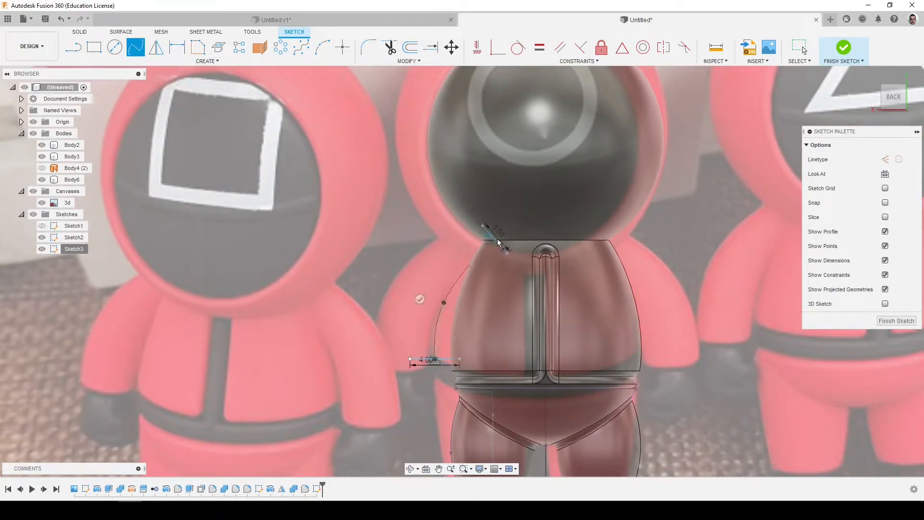
pyautogui.moveTo(499, 243); pyautogui.dragTo(495, 250)
pyautogui.scroll(3, 440, 344)
pyautogui.press('Escape')
# Reshape the arm curve outward and reposition its shoulder and sleeve lines to follow the reference arm, and finish the sketch
pyautogui.click(452, 255)
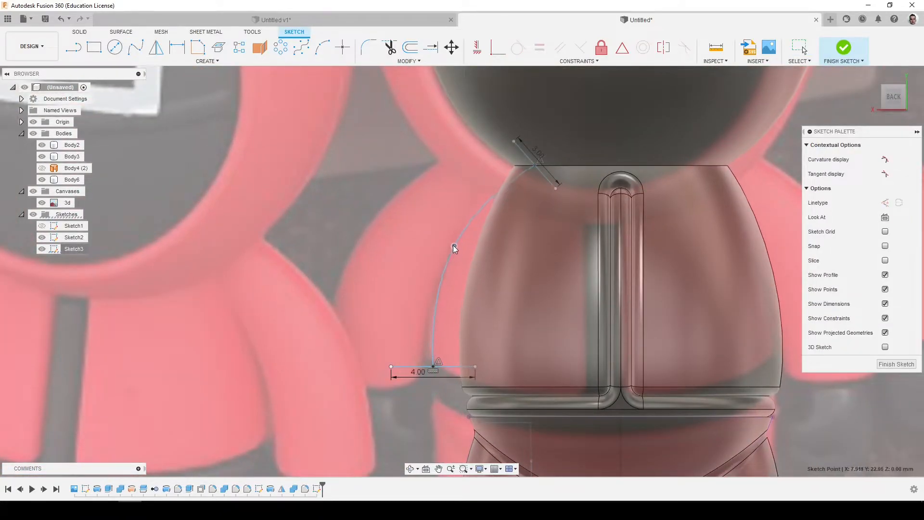
pyautogui.moveTo(535, 164); pyautogui.dragTo(515, 164)
pyautogui.hotkey('ctrl', 'z')
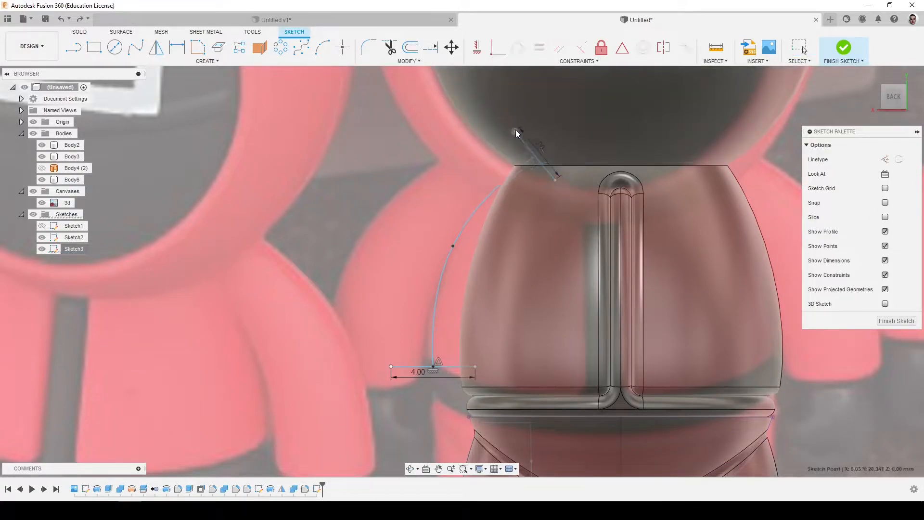
pyautogui.moveTo(504, 124); pyautogui.dragTo(518, 140)
pyautogui.moveTo(433, 367); pyautogui.dragTo(400, 370)
pyautogui.moveTo(452, 245); pyautogui.dragTo(431, 226)
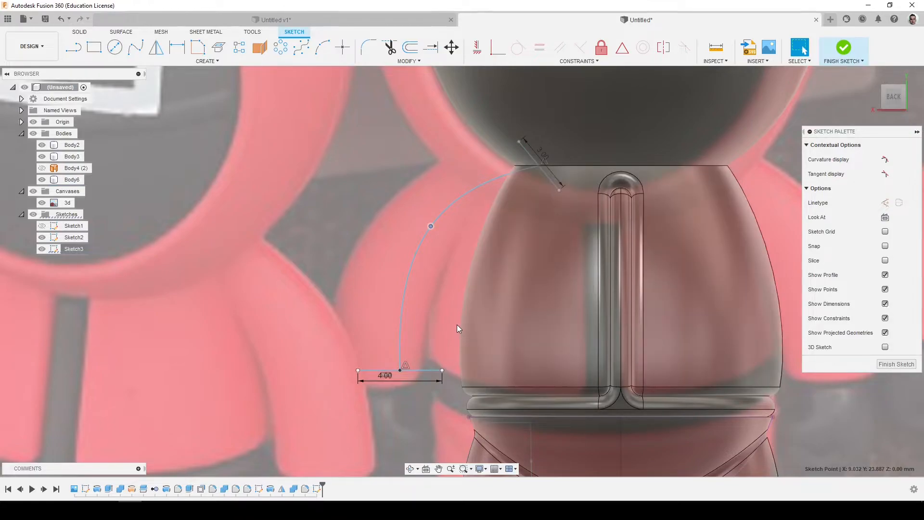
pyautogui.click(539, 167)
pyautogui.moveTo(557, 190); pyautogui.dragTo(557, 184)
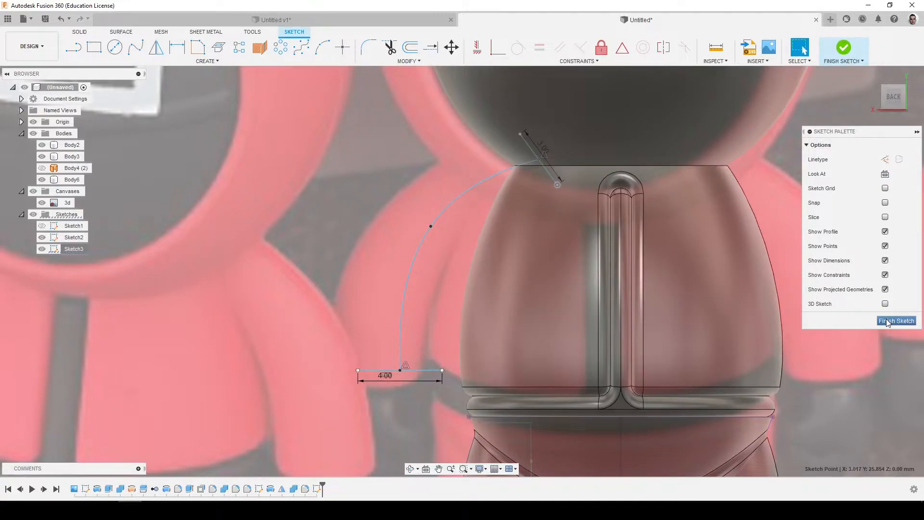
pyautogui.click(887, 321)
# Extrude the shoulder and sleeve lines as surfaces by -2 mm into new bodies, hiding Body2, Body3 and Body6
pyautogui.click(121, 32)
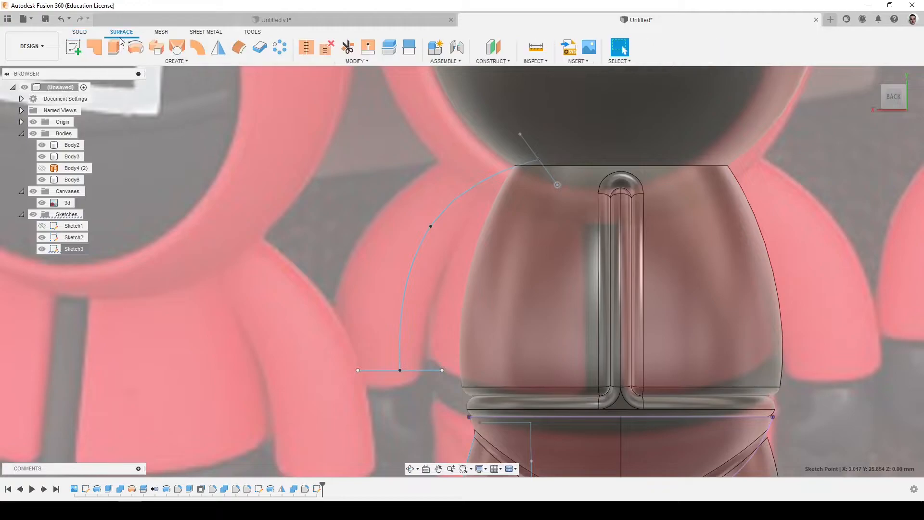
pyautogui.click(119, 49)
pyautogui.click(549, 176)
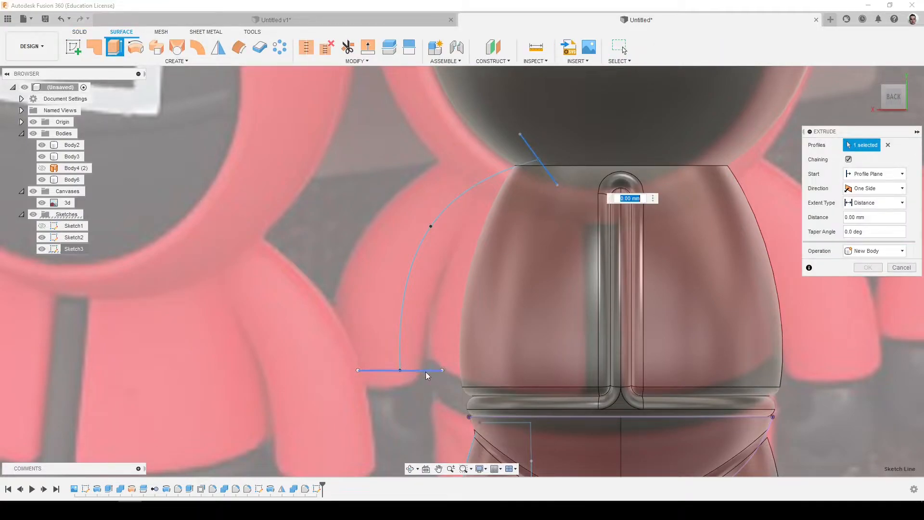
pyautogui.click(425, 371)
pyautogui.keyDown('shift'); pyautogui.moveTo(425, 370); pyautogui.dragTo(430, 344, button='middle'); pyautogui.keyUp('shift')
pyautogui.moveTo(431, 343); pyautogui.dragTo(437, 319)
pyautogui.moveTo(540, 233)
pyautogui.keyDown('shift'); pyautogui.mouseDown(button='middle')
pyautogui.moveTo(532, 270)
pyautogui.moveTo(524, 224)
pyautogui.mouseUp(button='middle'); pyautogui.keyUp('shift')
pyautogui.click(41, 157)
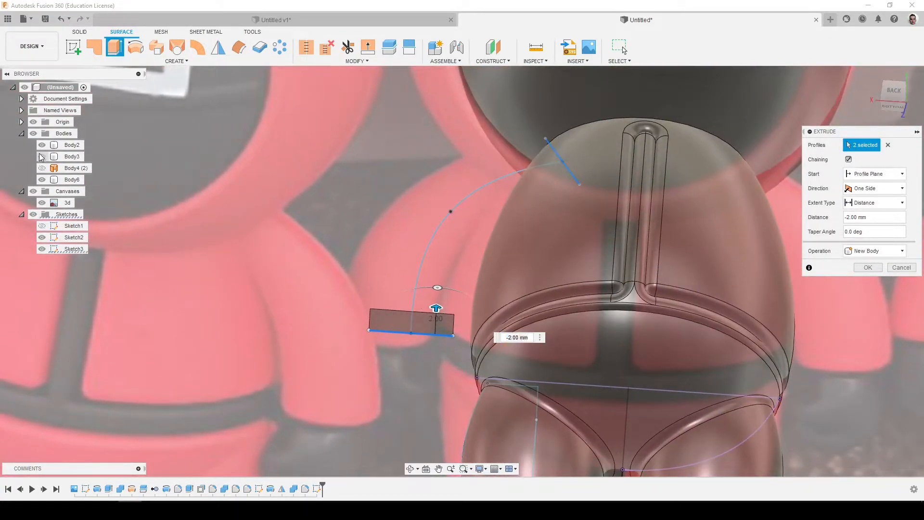
pyautogui.click(42, 145)
pyautogui.click(42, 180)
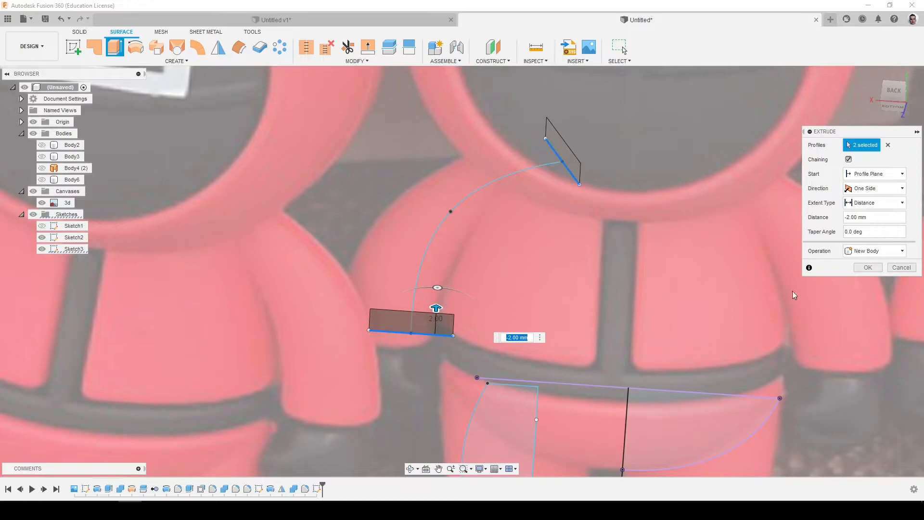
pyautogui.click(869, 267)
# Start a sketch on the small shoulder surface and project its outline into the sketch
pyautogui.click(41, 272)
pyautogui.doubleClick(72, 272)
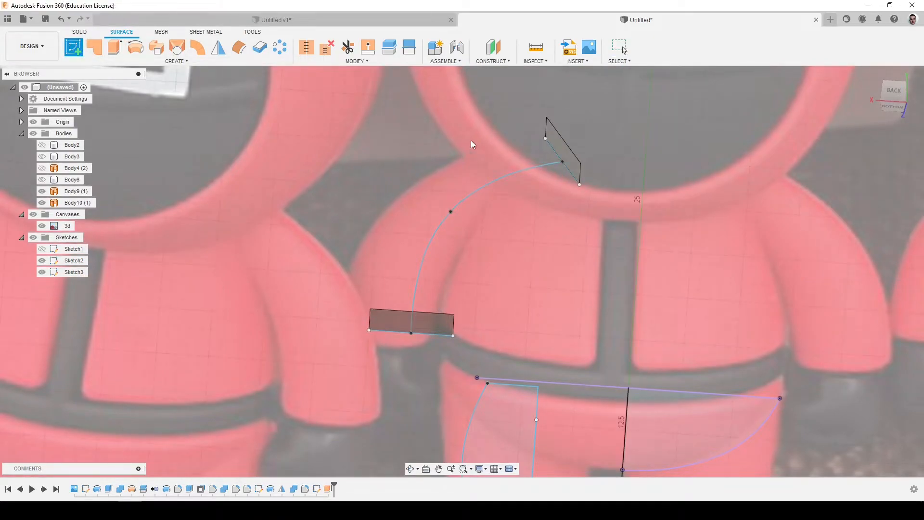
pyautogui.click(568, 161)
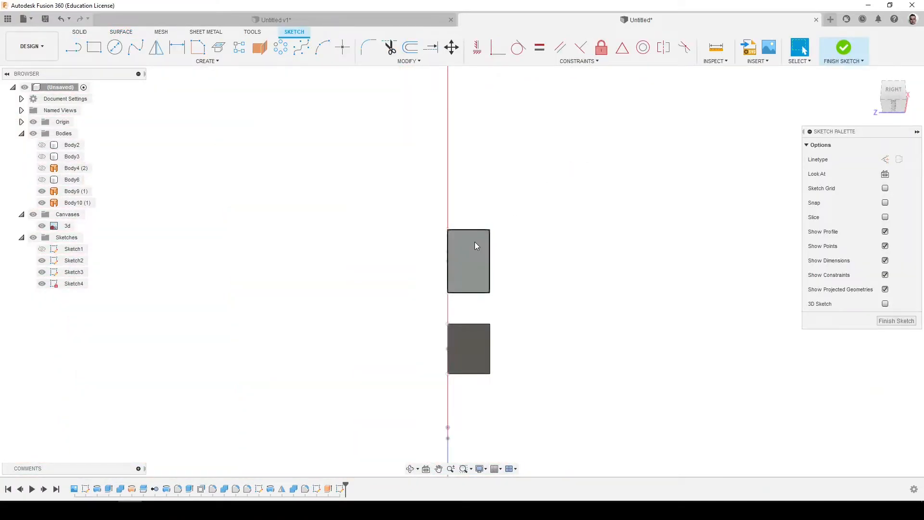
pyautogui.press('p')
pyautogui.click(464, 244)
pyautogui.click(868, 188)
# Draw a circle centred on the midpoint of the shoulder surface's arm-line edge, passing through its corner, and finish the sketch
pyautogui.keyDown('shift'); pyautogui.moveTo(539, 192); pyautogui.dragTo(487, 212, button='middle'); pyautogui.keyUp('shift')
pyautogui.click(114, 47)
pyautogui.scroll(3, 310, 298)
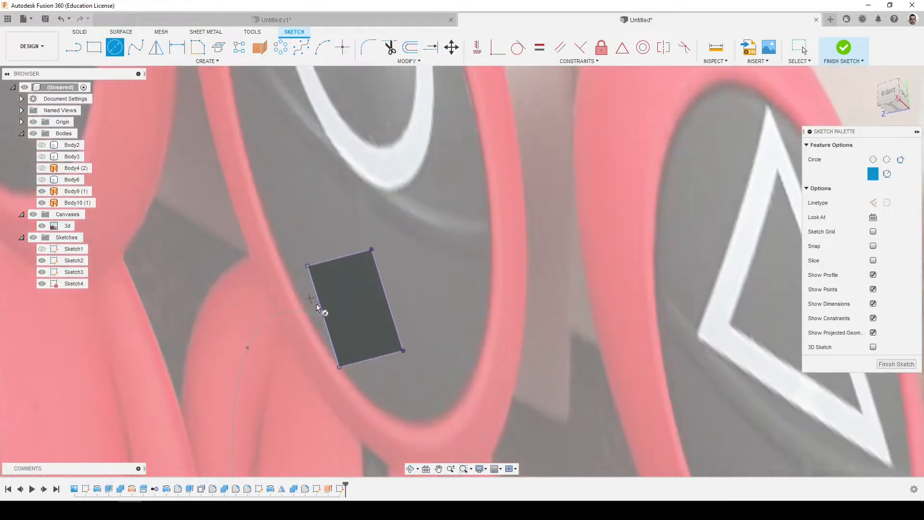
pyautogui.click(322, 316)
pyautogui.click(305, 260)
pyautogui.click(879, 362)
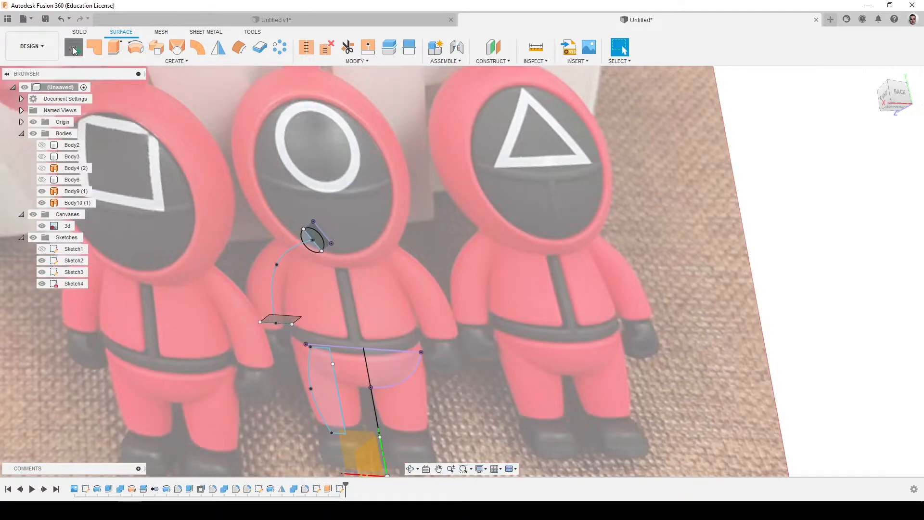
# Start a sketch on the small sleeve surface and project its outline into the sketch
pyautogui.click(73, 47)
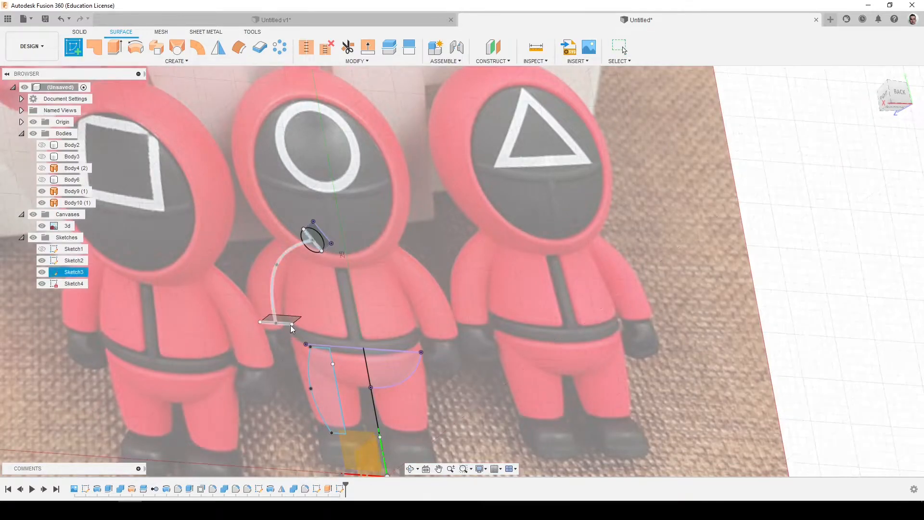
pyautogui.click(285, 319)
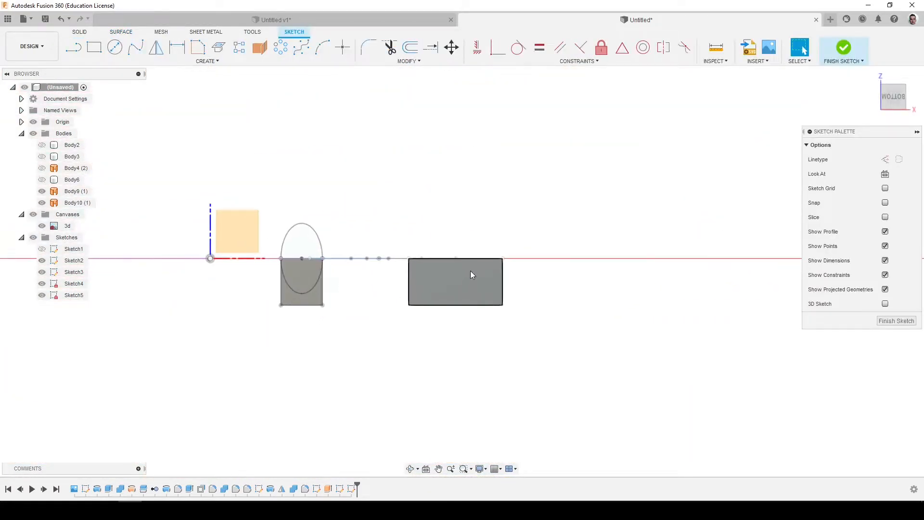
pyautogui.press('p')
pyautogui.click(466, 273)
pyautogui.click(859, 192)
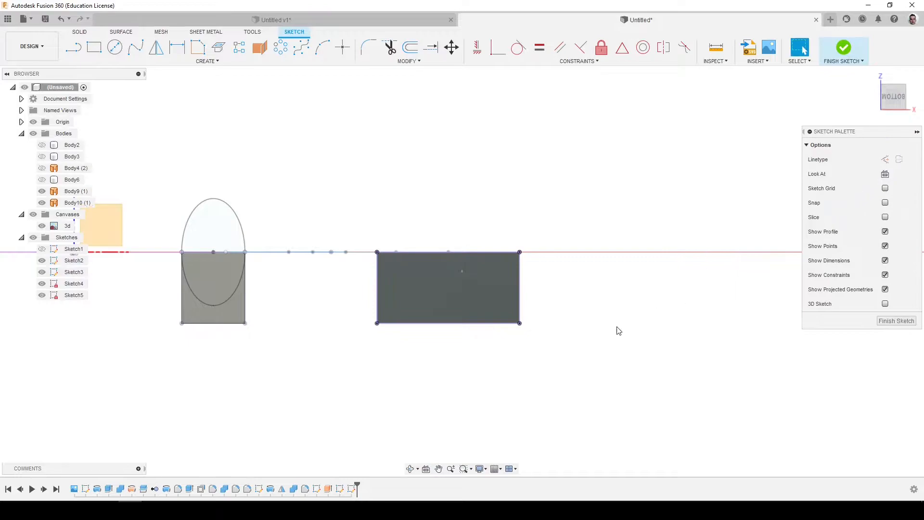
# Draw a circle centred on the midpoint of the sleeve surface's long edge, reaching its corner, and finish the sketch
pyautogui.scroll(3, 590, 337)
pyautogui.press('c')
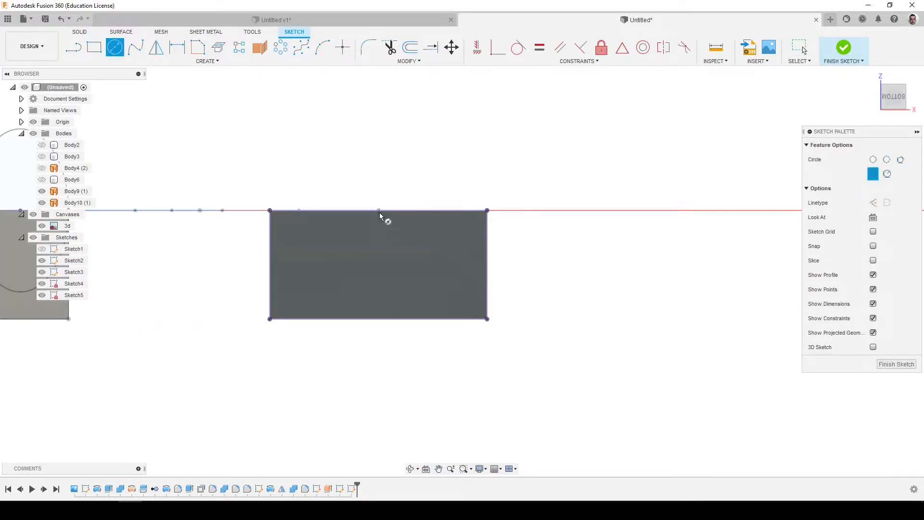
pyautogui.click(378, 212)
pyautogui.click(488, 212)
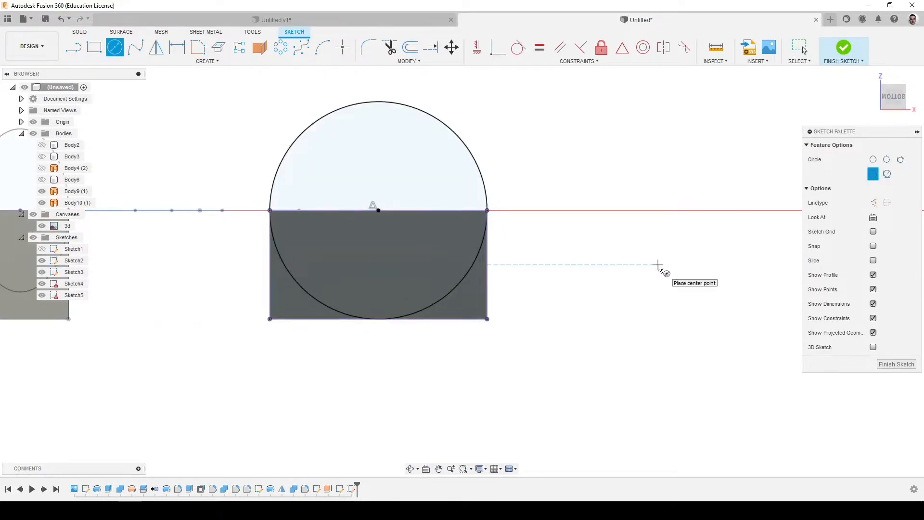
pyautogui.press('Escape')
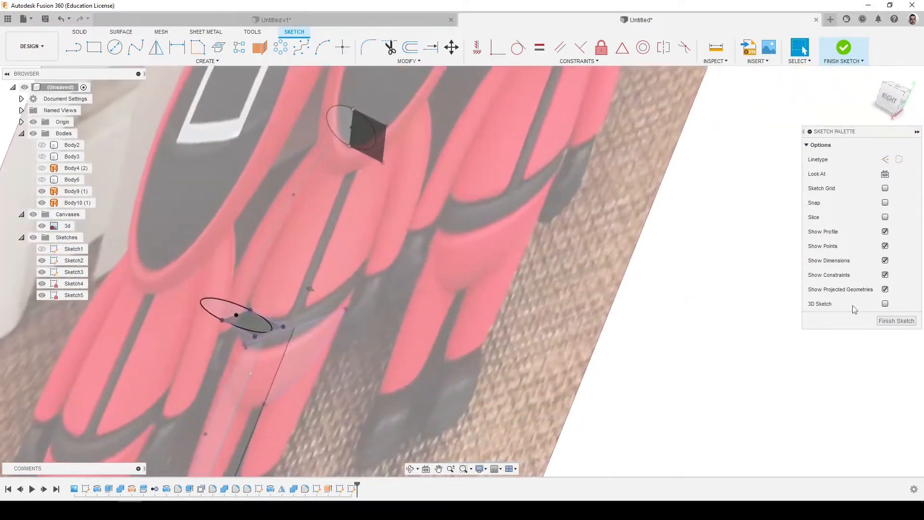
pyautogui.click(895, 320)
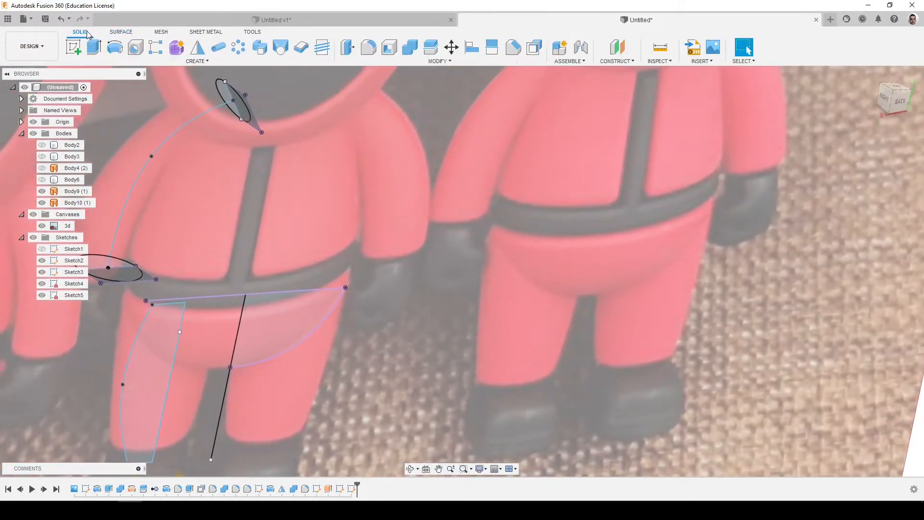
pyautogui.click(281, 47)
pyautogui.click(197, 284)
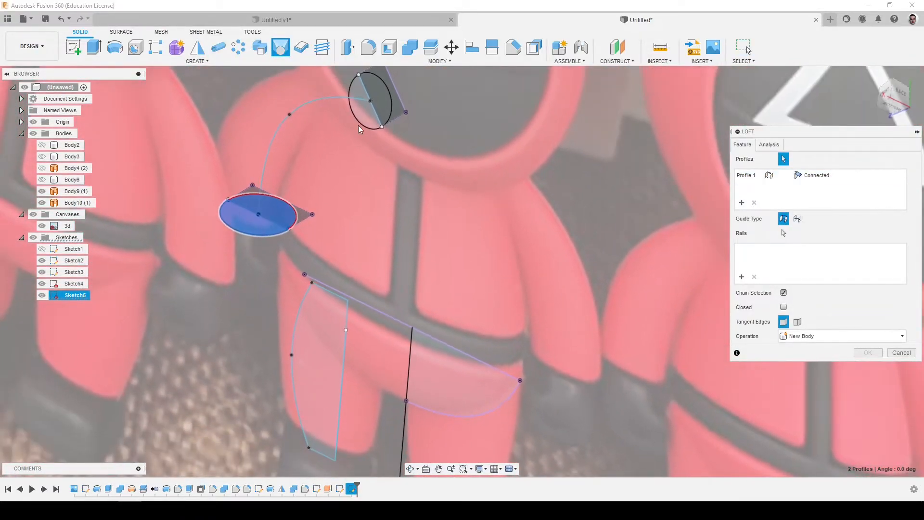
pyautogui.click(380, 113)
pyautogui.click(382, 112)
pyautogui.keyDown('shift'); pyautogui.moveTo(384, 114); pyautogui.dragTo(393, 137, button='middle'); pyautogui.keyUp('shift')
pyautogui.click(783, 233)
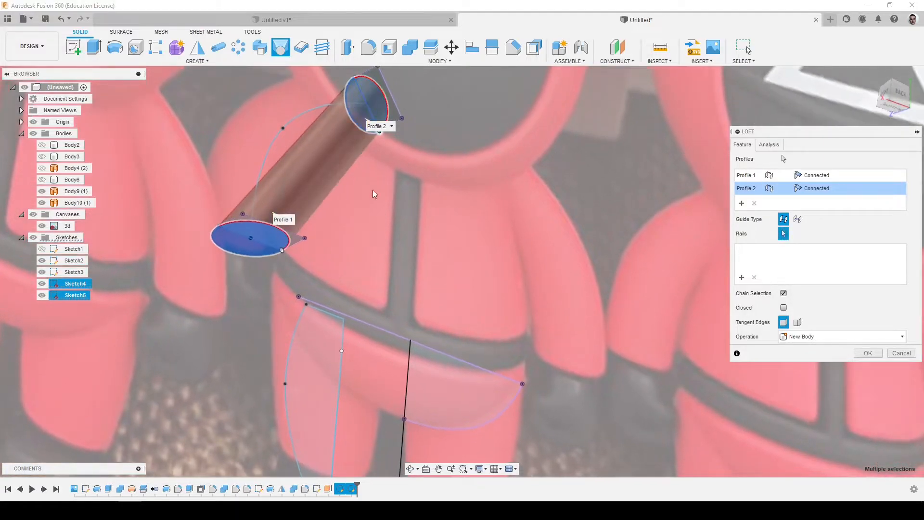
pyautogui.click(269, 158)
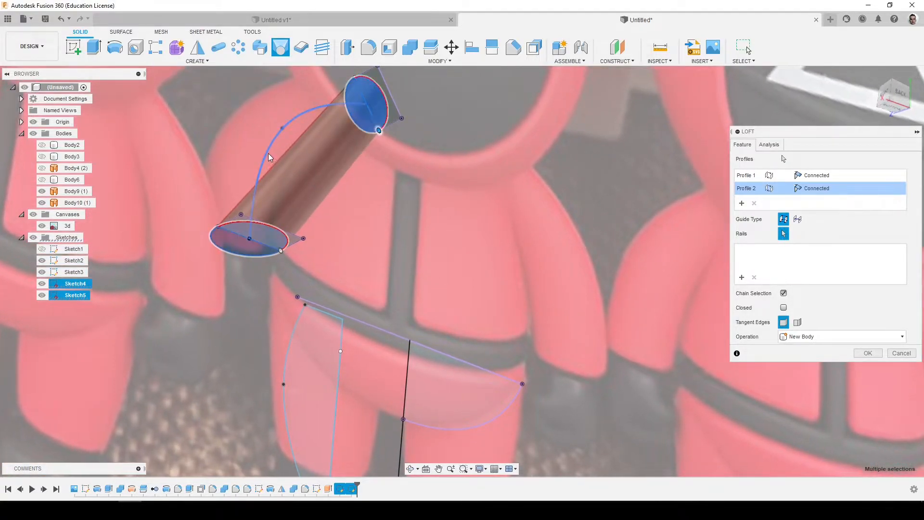
pyautogui.keyDown('shift'); pyautogui.moveTo(712, 320); pyautogui.dragTo(784, 356, button='middle'); pyautogui.keyUp('shift')
pyautogui.click(901, 353)
# Loft from the sleeve circle to the shoulder circle along the arm curve to create the arm as a new body
pyautogui.moveTo(524, 262)
pyautogui.keyDown('shift'); pyautogui.mouseDown(button='middle')
pyautogui.moveTo(321, 276)
pyautogui.moveTo(165, 371)
pyautogui.moveTo(174, 365)
pyautogui.moveTo(173, 420)
pyautogui.moveTo(161, 420)
pyautogui.moveTo(185, 368)
pyautogui.moveTo(231, 341)
pyautogui.mouseUp(button='middle'); pyautogui.keyUp('shift')
pyautogui.click(281, 47)
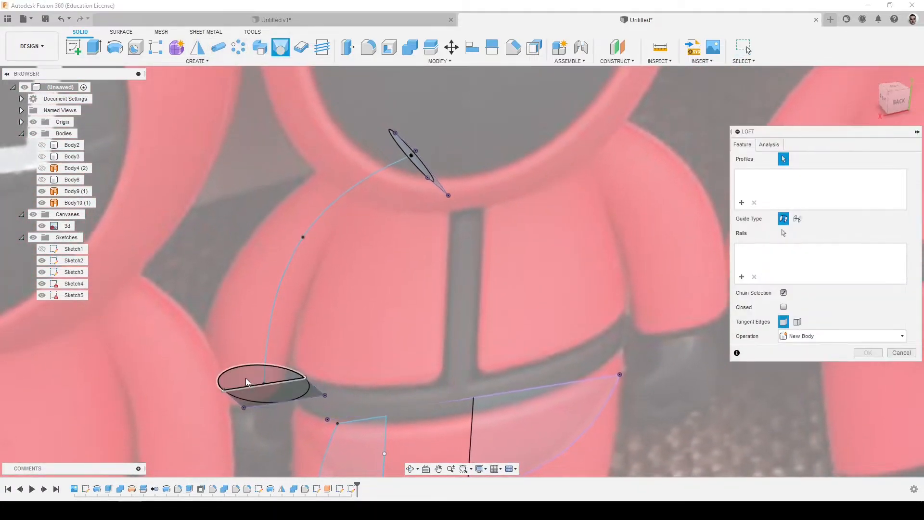
pyautogui.click(266, 380)
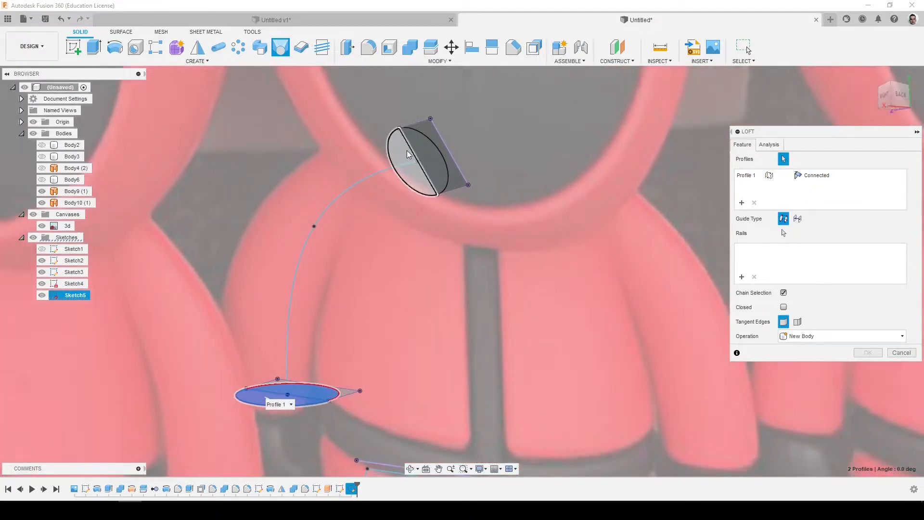
pyautogui.click(415, 159)
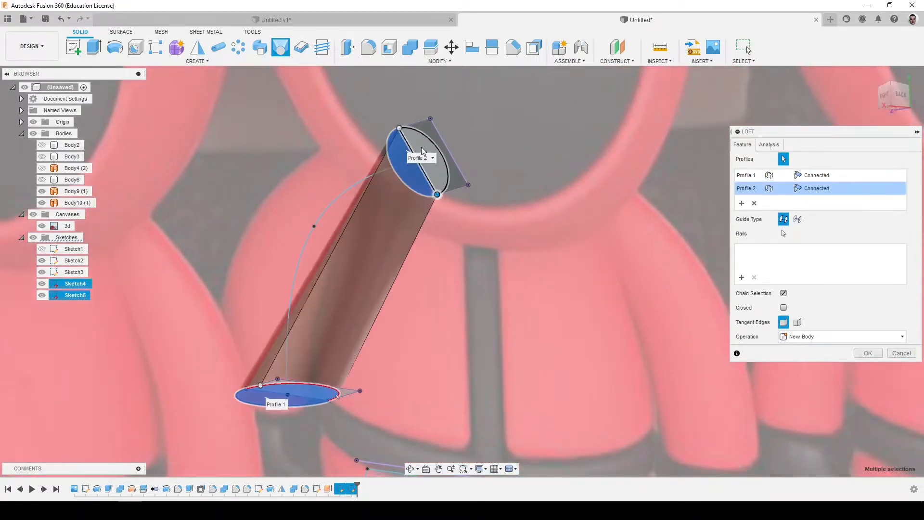
pyautogui.press('Return')
# Show the hidden figure bodies Body2, Body3 and Body6 again
pyautogui.click(41, 145)
pyautogui.click(42, 156)
pyautogui.click(42, 180)
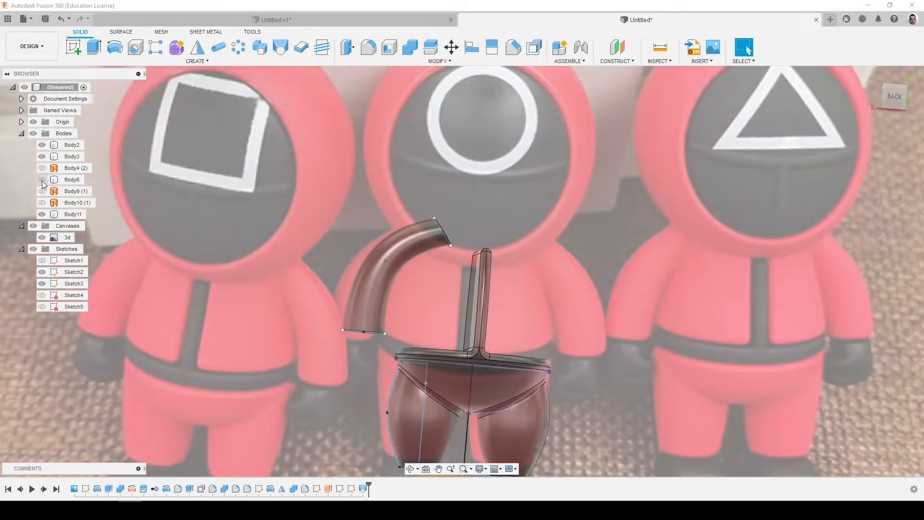
# Adjust the arm by moving the curve's middle point inward and down and shifting the sleeve end slightly toward the torso
pyautogui.keyDown('shift'); pyautogui.moveTo(339, 273); pyautogui.dragTo(377, 271, button='middle'); pyautogui.keyUp('shift')
pyautogui.scroll(4, 381, 279)
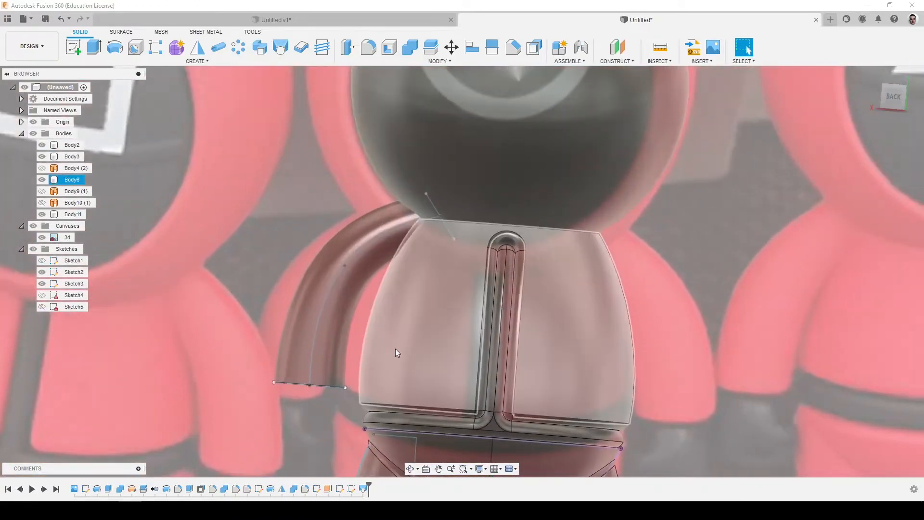
pyautogui.keyDown('shift'); pyautogui.moveTo(401, 346); pyautogui.dragTo(365, 392, button='middle'); pyautogui.keyUp('shift')
pyautogui.keyDown('shift'); pyautogui.moveTo(343, 363); pyautogui.dragTo(345, 347, button='middle'); pyautogui.keyUp('shift')
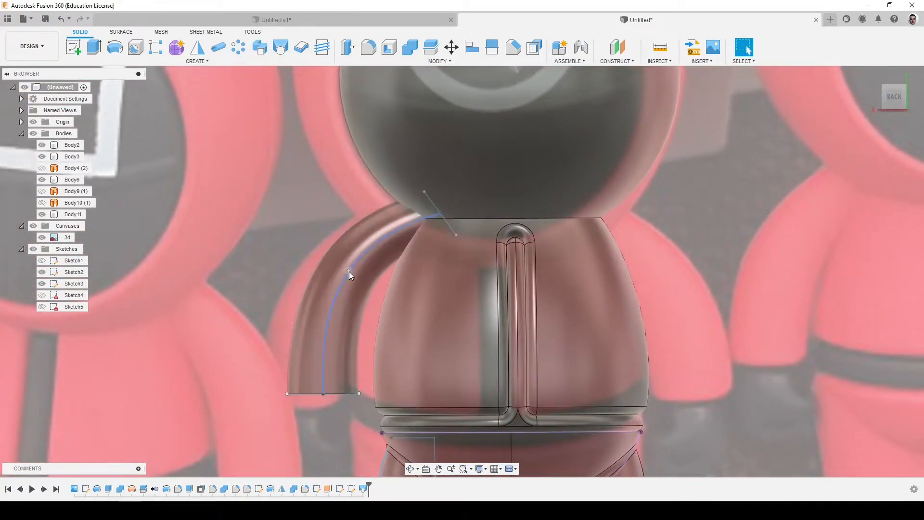
pyautogui.keyDown('shift'); pyautogui.moveTo(356, 281); pyautogui.dragTo(358, 281, button='middle'); pyautogui.keyUp('shift')
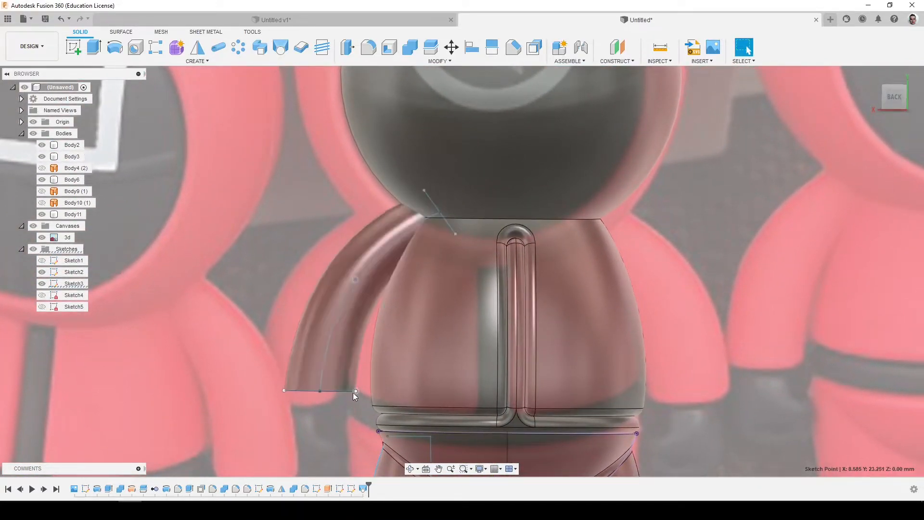
pyautogui.moveTo(351, 400)
pyautogui.keyDown('shift'); pyautogui.mouseDown(button='middle')
pyautogui.moveTo(407, 321)
pyautogui.moveTo(380, 319)
pyautogui.mouseUp(button='middle'); pyautogui.keyUp('shift')
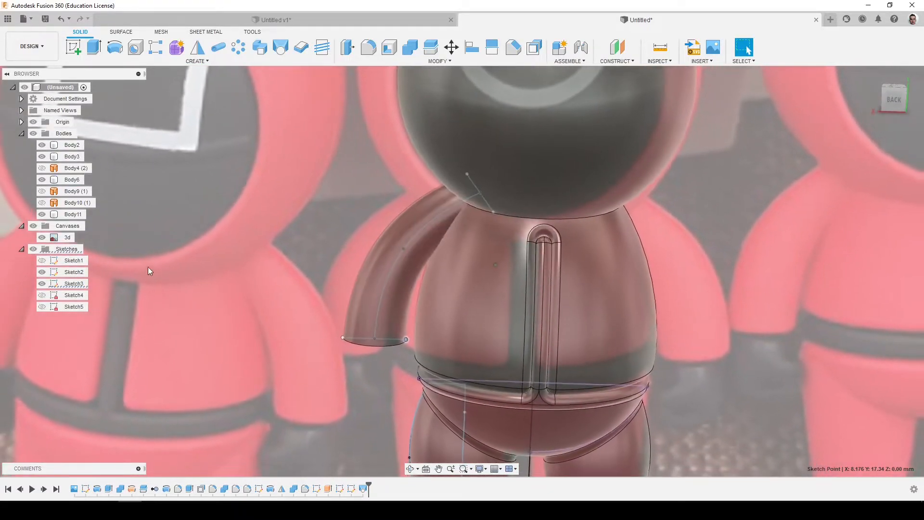
# Edit Sketch3 to remove the sleeve line's length dimension, lengthen the line slightly outward to widen the sleeve, and finish the sketch
pyautogui.rightClick(74, 285)
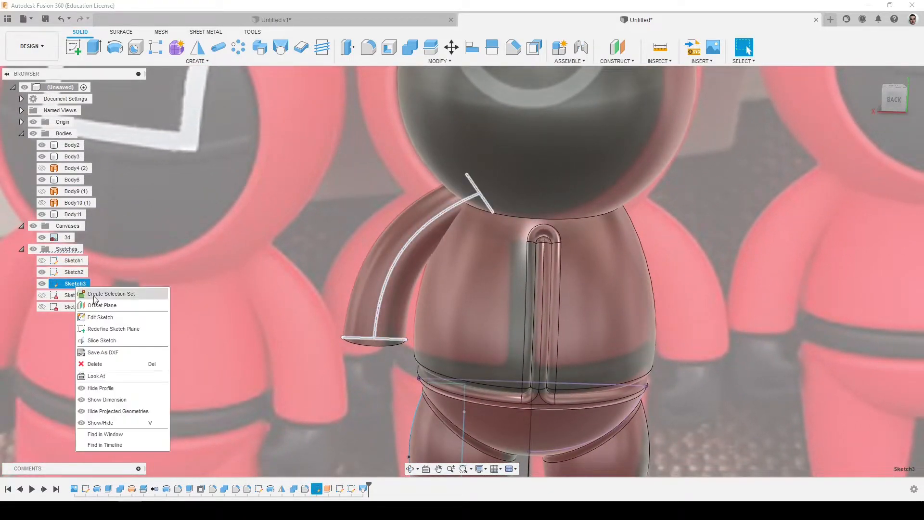
pyautogui.click(96, 304)
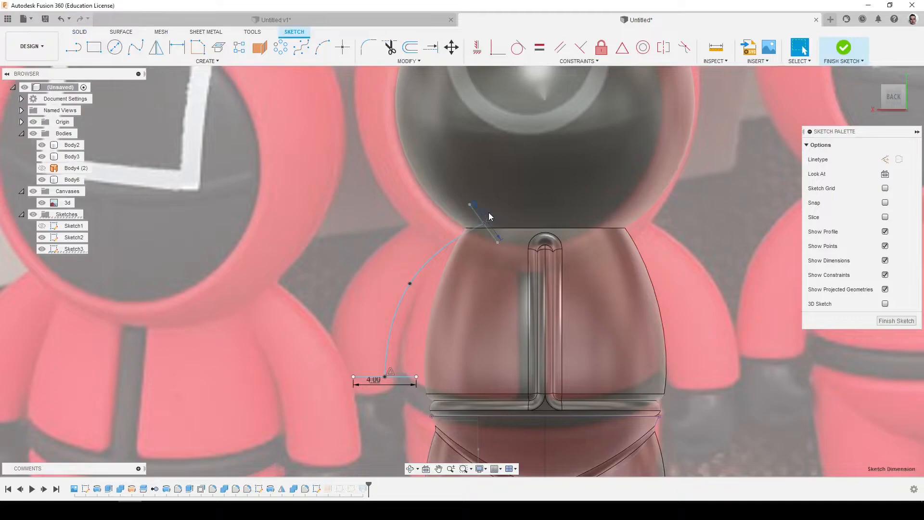
pyautogui.click(373, 382)
pyautogui.press('Delete')
pyautogui.moveTo(353, 377); pyautogui.dragTo(345, 377)
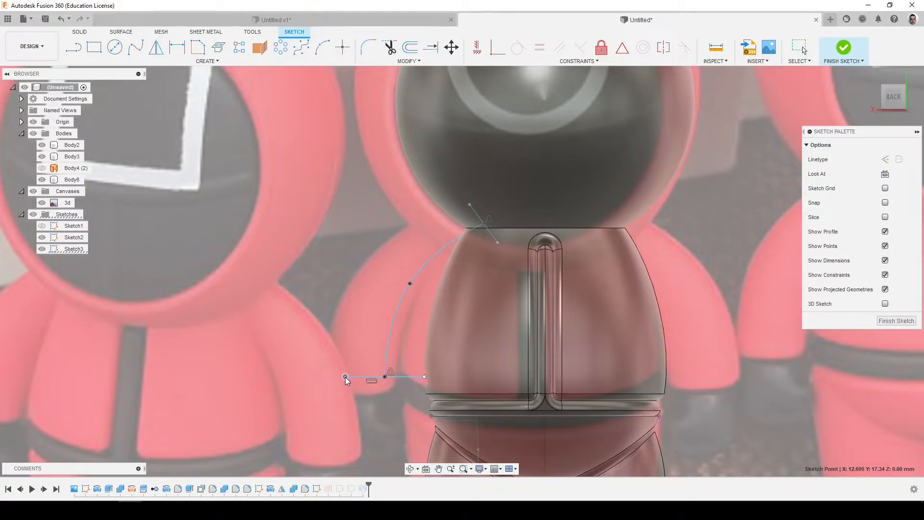
pyautogui.click(896, 320)
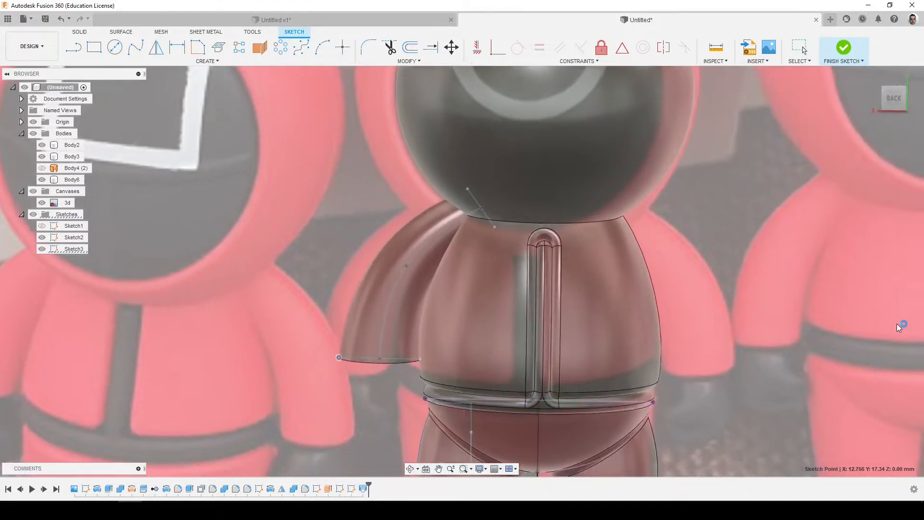
# Mirror the arm body across the figure's vertical centre plane as a new body on the opposite side of the torso
pyautogui.keyDown('shift'); pyautogui.moveTo(461, 302); pyautogui.dragTo(362, 311, button='middle'); pyautogui.keyUp('shift')
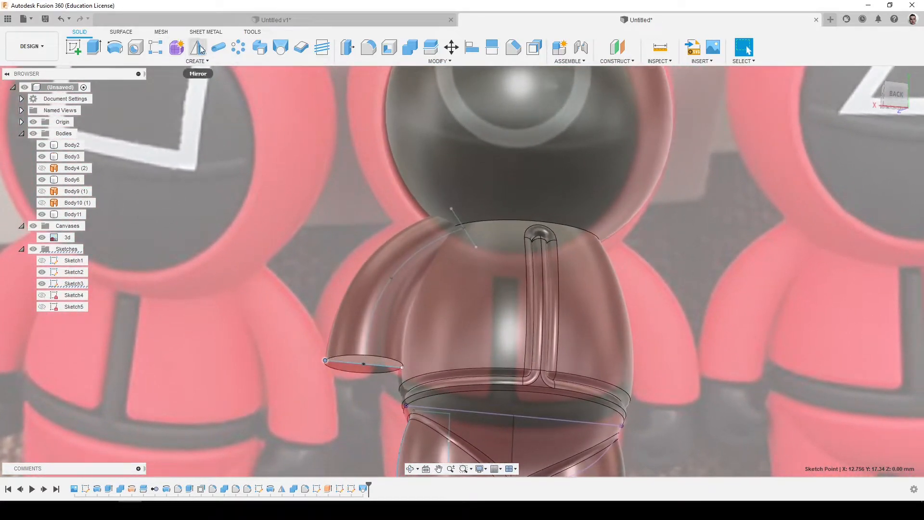
pyautogui.click(197, 47)
pyautogui.click(412, 287)
pyautogui.click(859, 174)
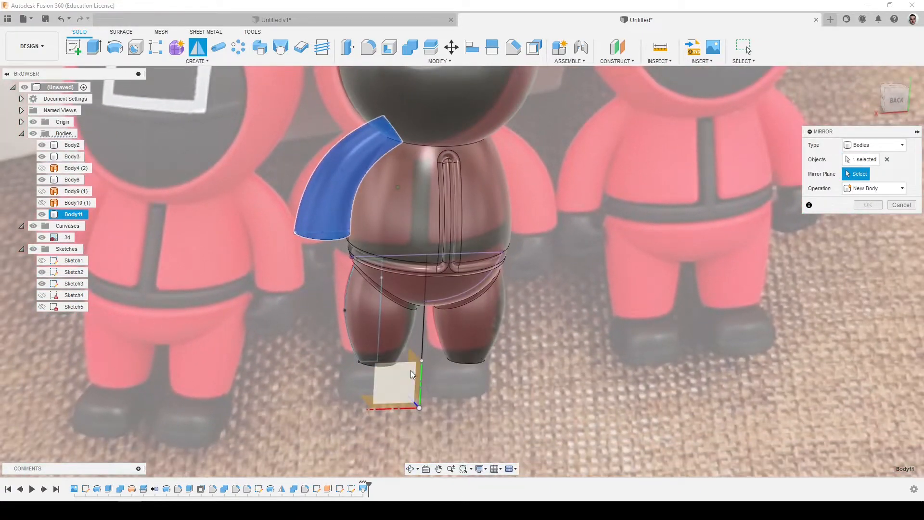
pyautogui.click(412, 374)
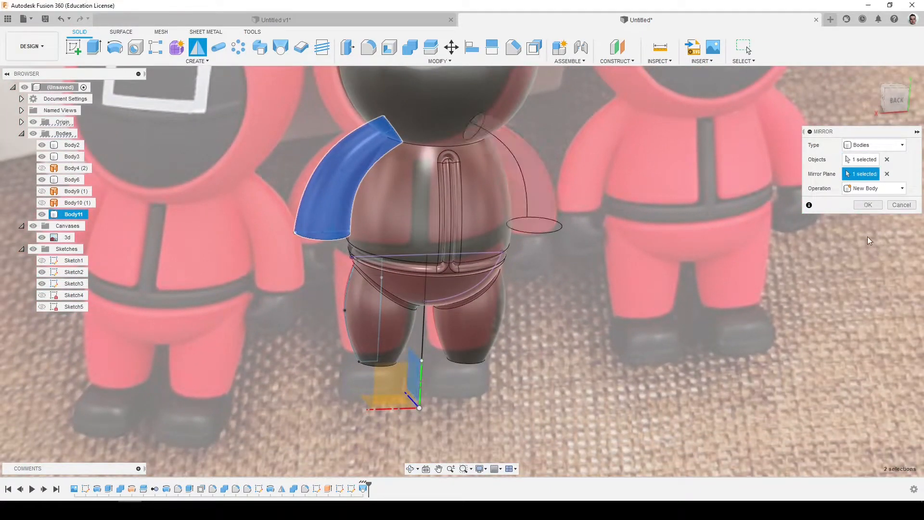
# Mirror the arm to the other side as a new body, and hide the visible sketches
pyautogui.click(867, 205)
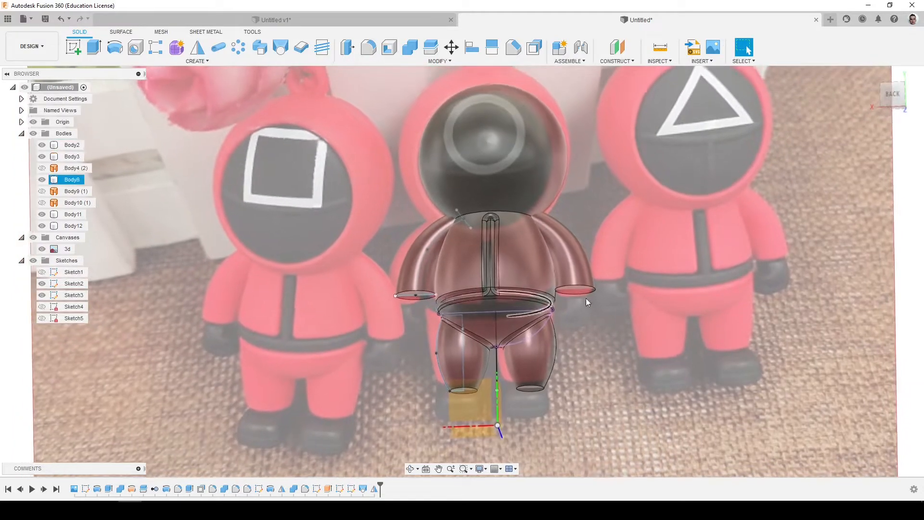
pyautogui.scroll(3, 587, 290)
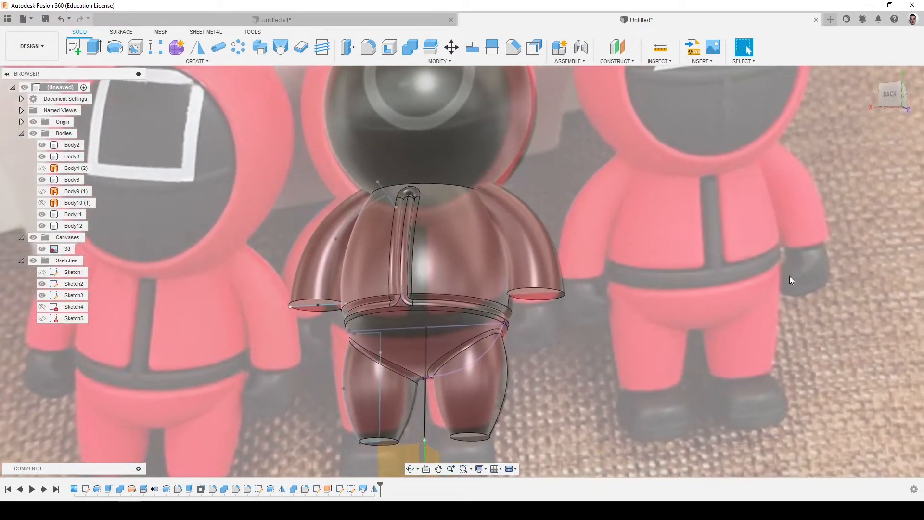
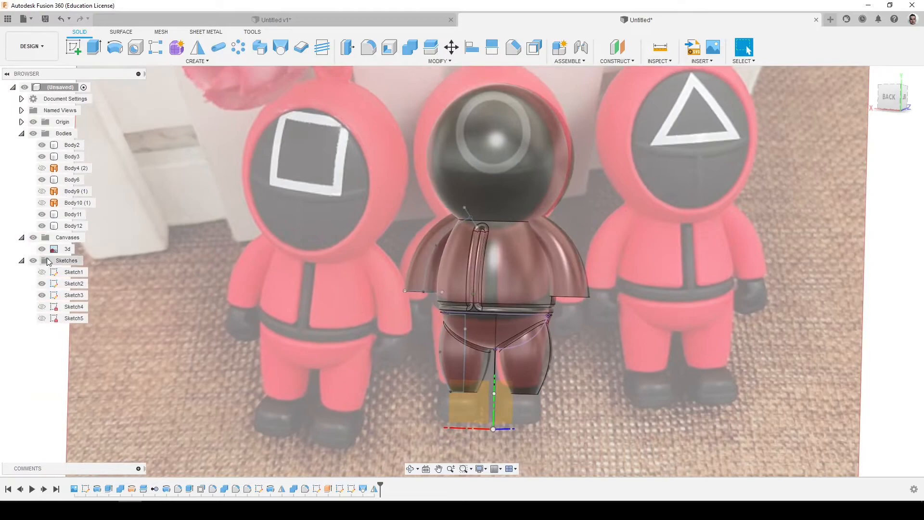
pyautogui.click(42, 295)
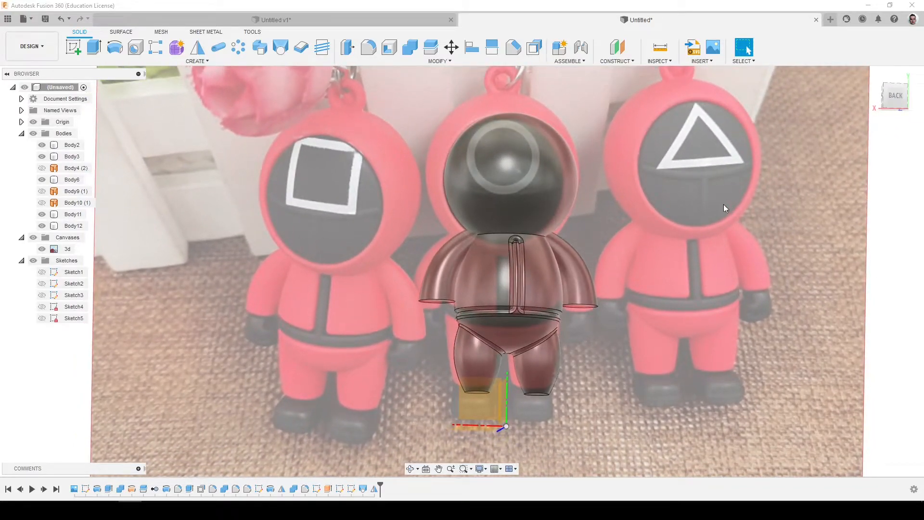
pyautogui.keyDown('shift'); pyautogui.moveTo(414, 273); pyautogui.dragTo(336, 261, button='middle'); pyautogui.keyUp('shift')
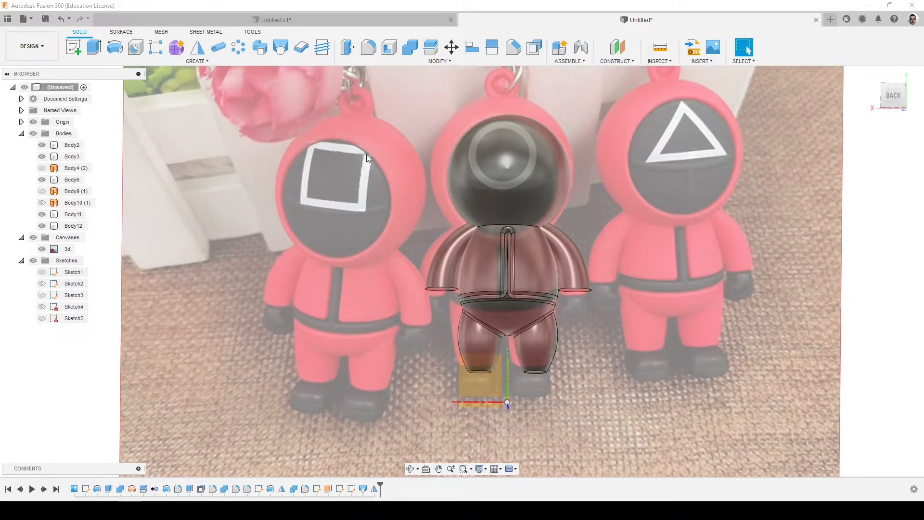
pyautogui.keyDown('shift'); pyautogui.moveTo(362, 183); pyautogui.dragTo(335, 211, button='middle'); pyautogui.keyUp('shift')
# Fillet the lower end edges of both arms and both legs with a 0.5 mm radius
pyautogui.press('f')
pyautogui.scroll(5, 485, 339)
pyautogui.click(441, 282)
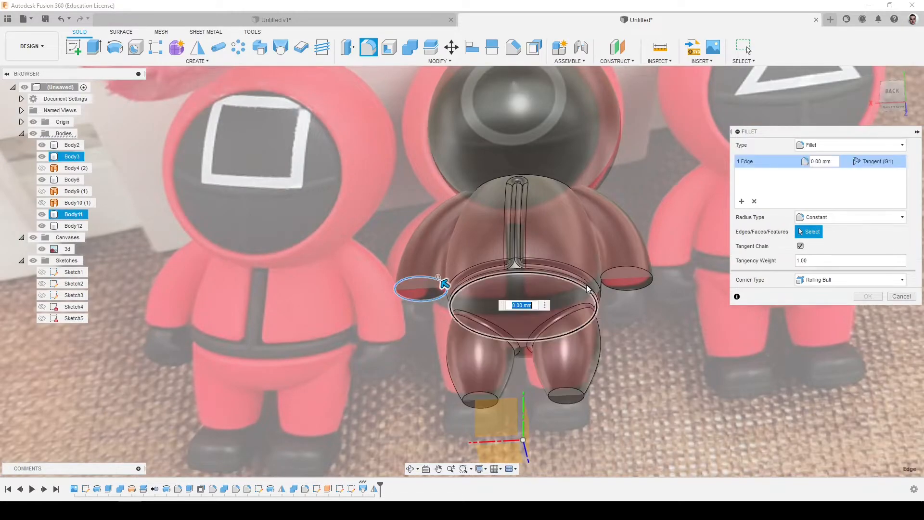
pyautogui.click(614, 272)
pyautogui.click(579, 392)
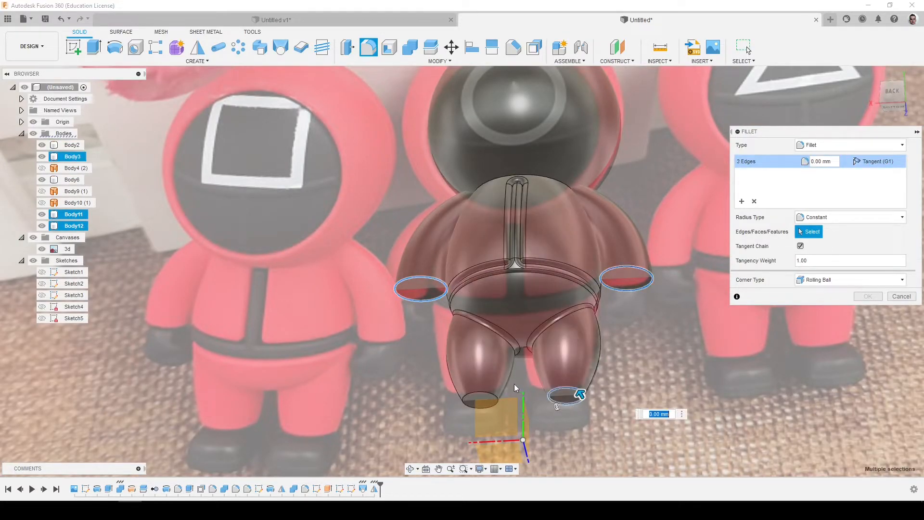
pyautogui.click(493, 396)
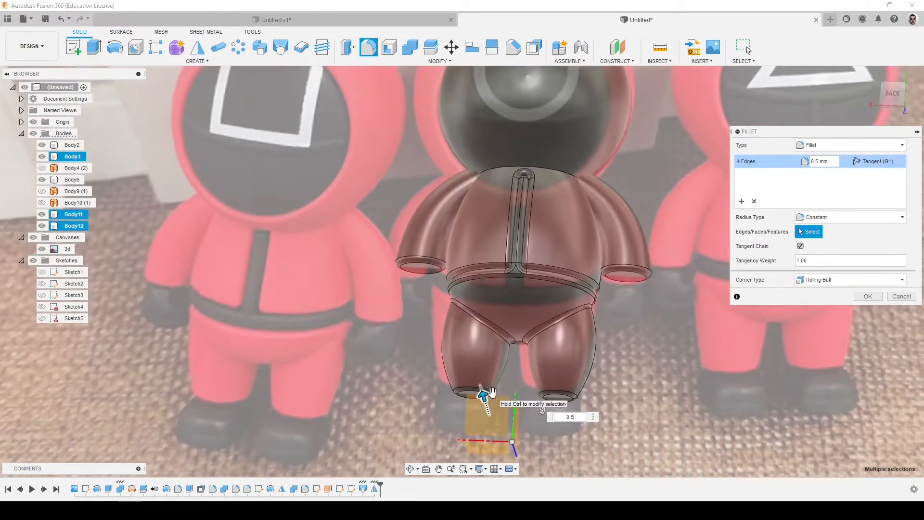
pyautogui.press('Return')
# Start a sketch on the vertical origin plane parallel to the reference image, and project the leg and arm bodies into it
pyautogui.scroll(5, 492, 393)
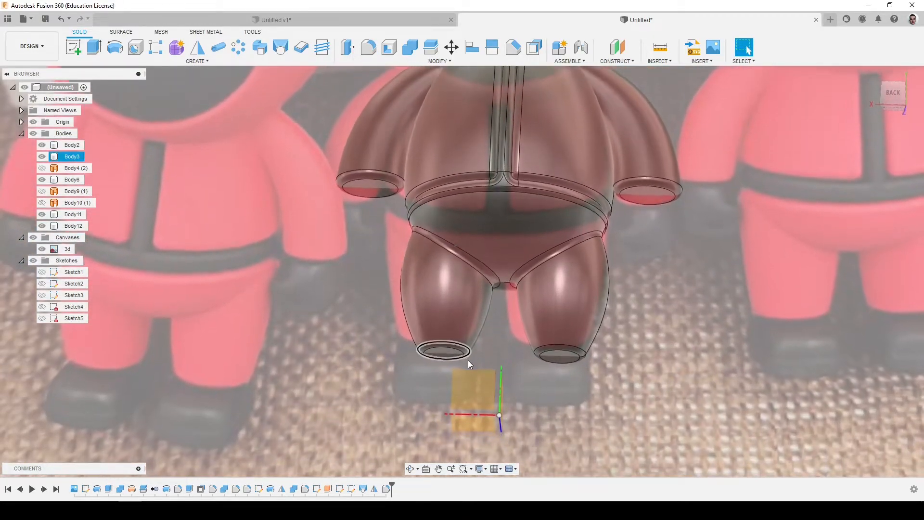
pyautogui.click(73, 47)
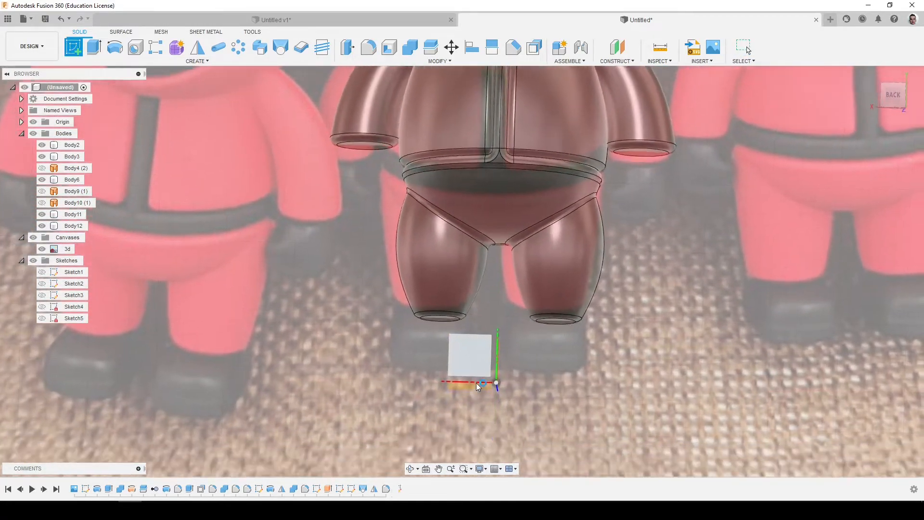
pyautogui.click(476, 384)
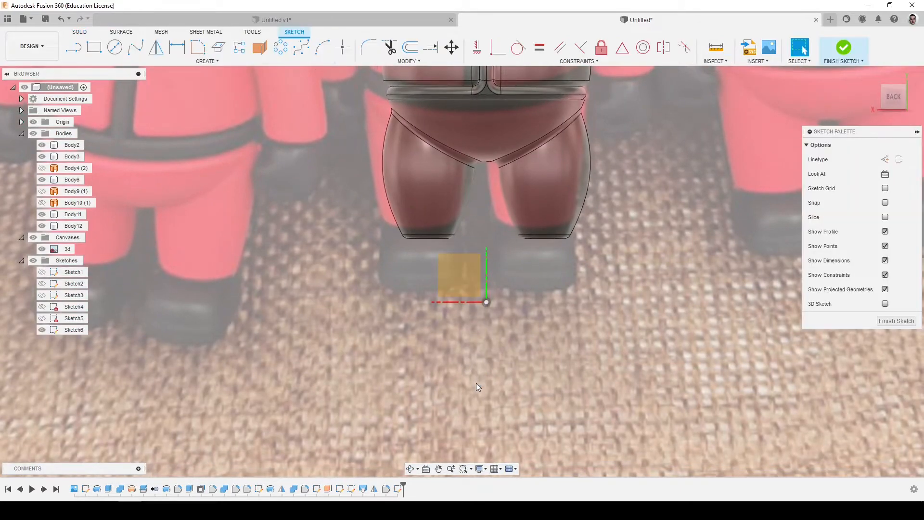
pyautogui.press('p')
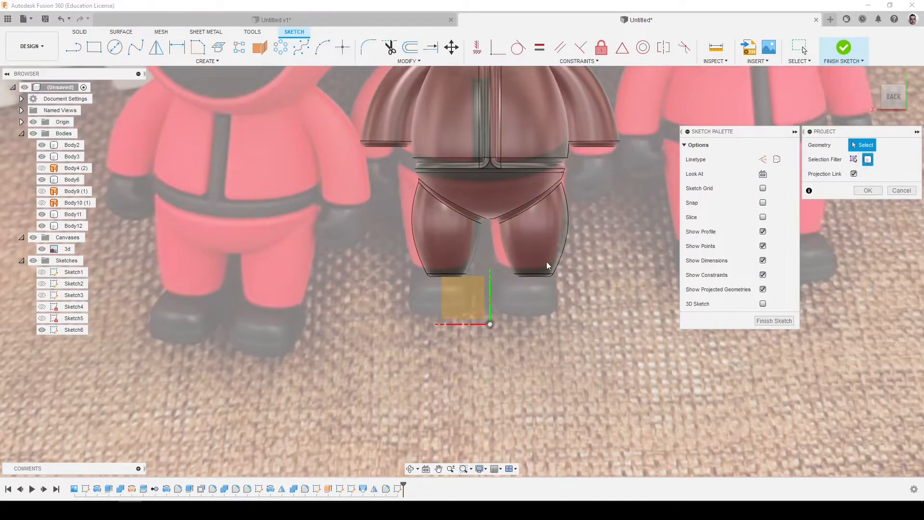
pyautogui.click(443, 256)
pyautogui.press('Return')
pyautogui.press('p')
pyautogui.click(462, 193)
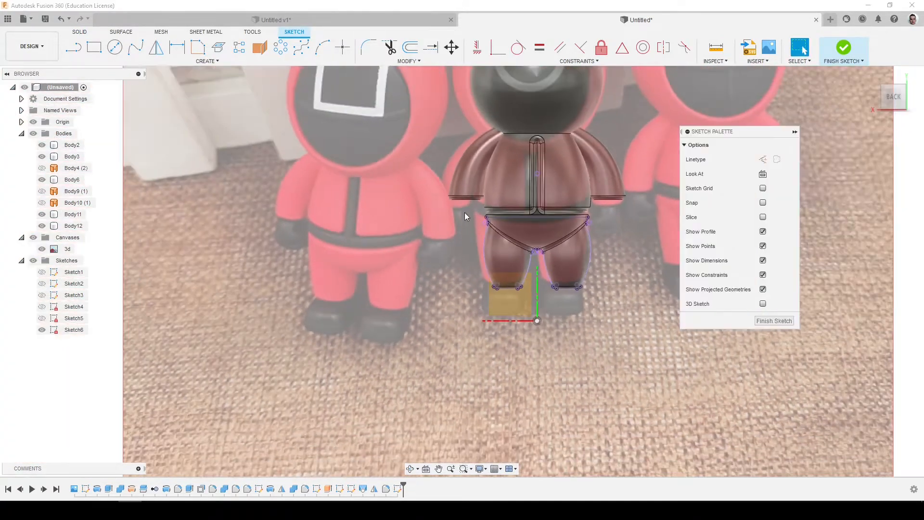
pyautogui.click(869, 193)
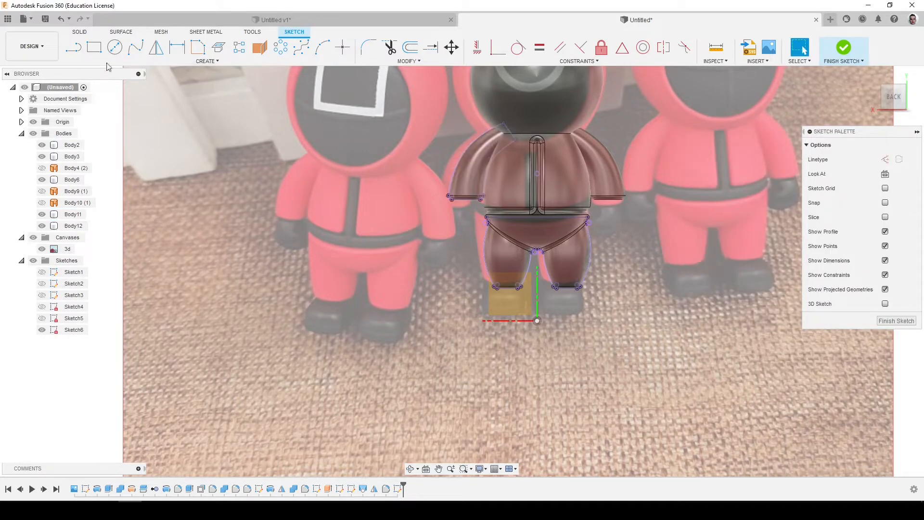
# Draw a vertical line downward from the bottom middle of the arm and another from the bottom middle of the same-side leg
pyautogui.click(73, 46)
pyautogui.scroll(4, 476, 190)
pyautogui.click(475, 184)
pyautogui.click(476, 220)
pyautogui.press('Escape')
pyautogui.click(547, 334)
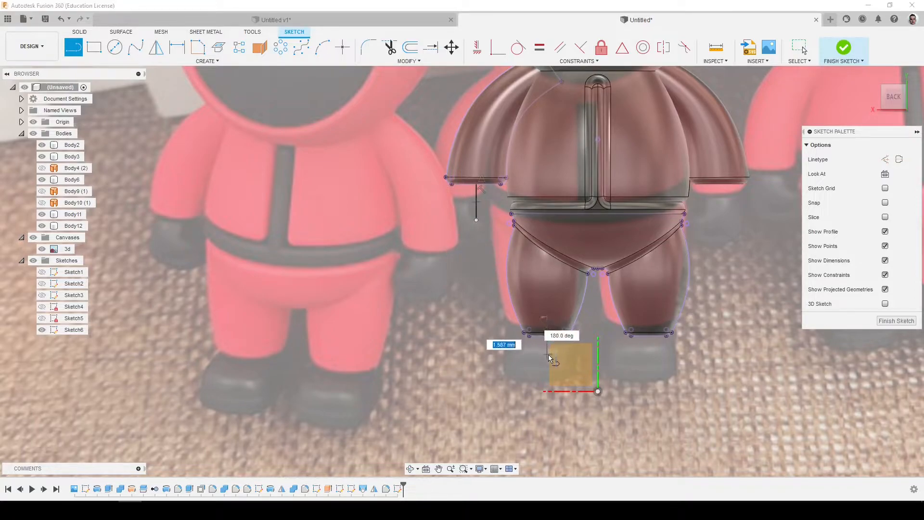
pyautogui.click(547, 361)
pyautogui.press('Escape')
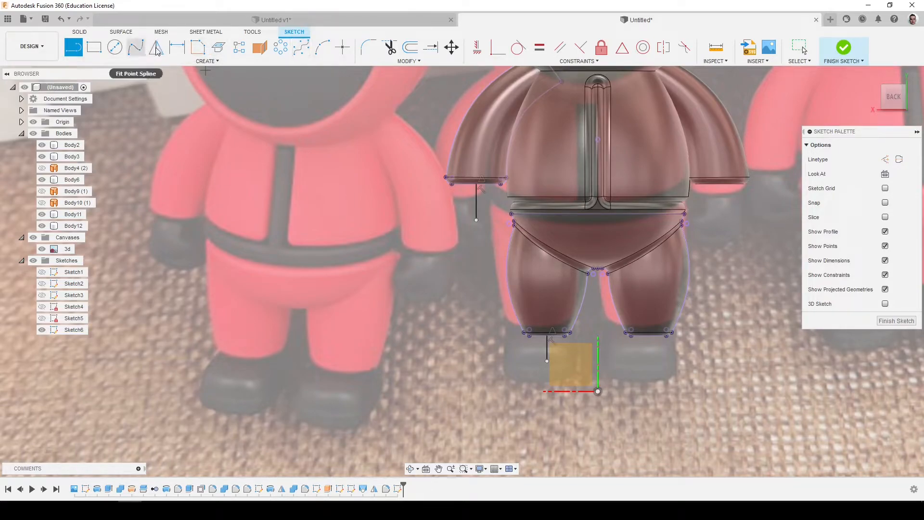
# Outline the hand's half profile with a control point spline, remove its extra control point, and pull the outer one down for a fuller curve
pyautogui.click(299, 50)
pyautogui.scroll(4, 468, 222)
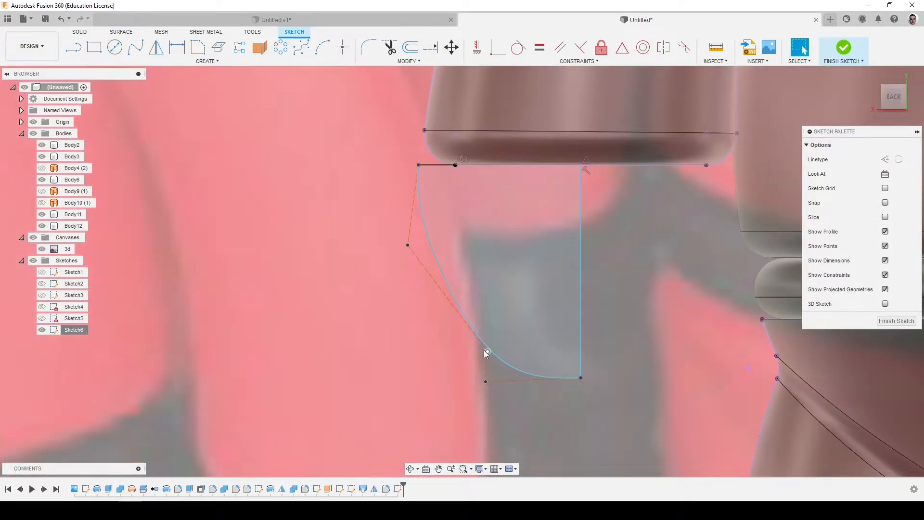
pyautogui.click(487, 351)
pyautogui.press('Delete')
pyautogui.moveTo(408, 247); pyautogui.dragTo(407, 313)
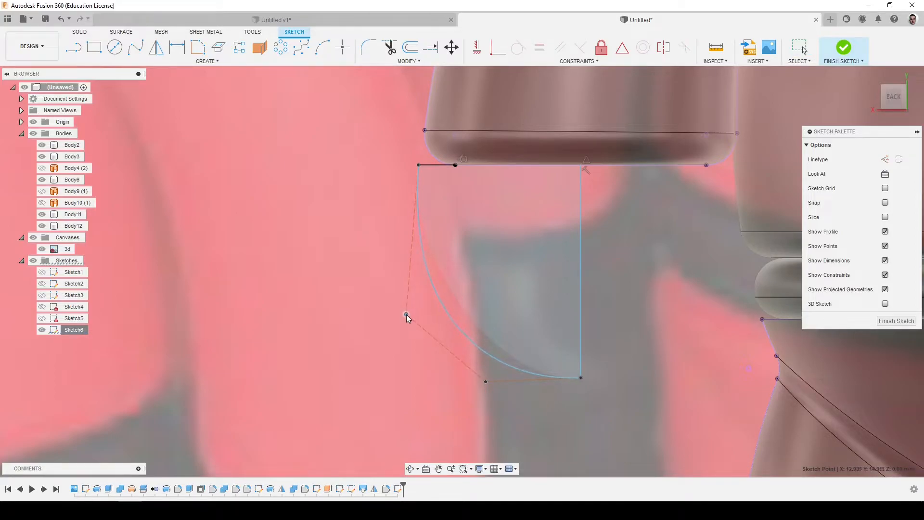
pyautogui.scroll(-10, 464, 201)
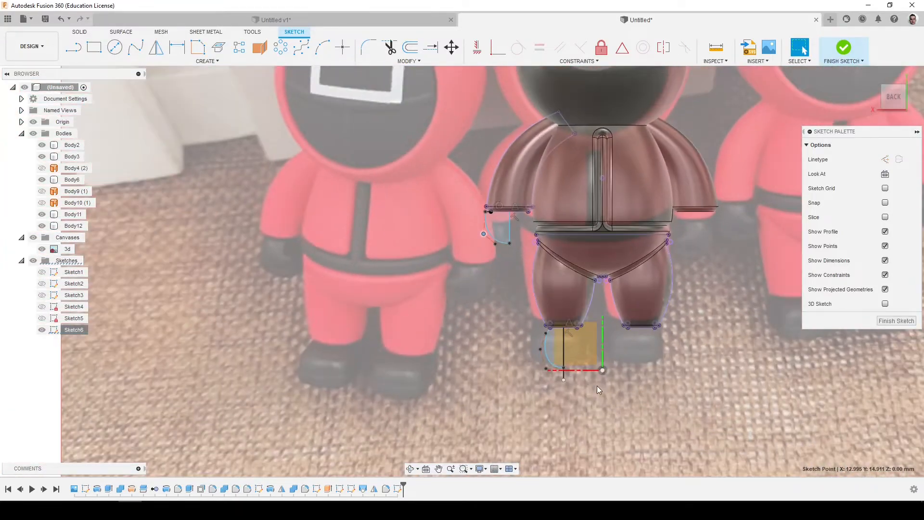
# Delete the foot's existing curve, and draw a short horizontal line outward from the outer corner of the leg's bottom edge
pyautogui.scroll(6, 572, 367)
pyautogui.click(493, 314)
pyautogui.press('Delete')
pyautogui.scroll(5, 516, 272)
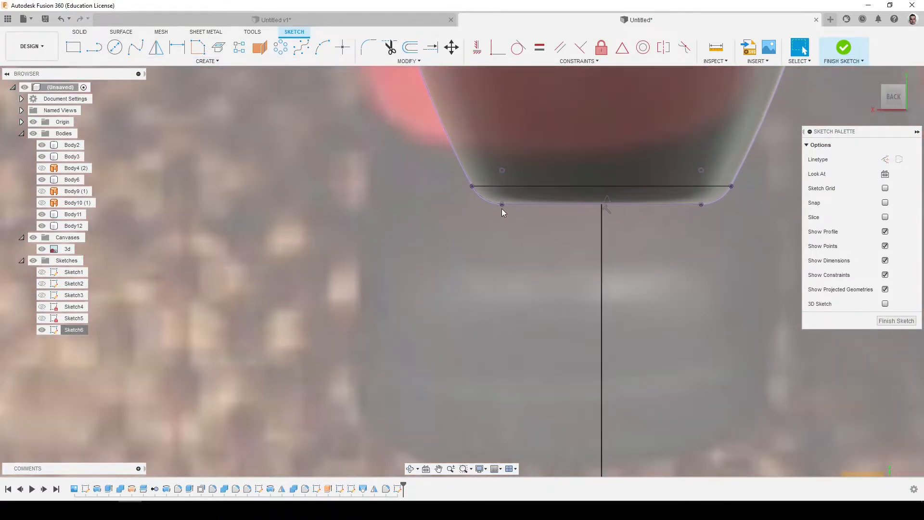
pyautogui.press('l')
pyautogui.click(502, 204)
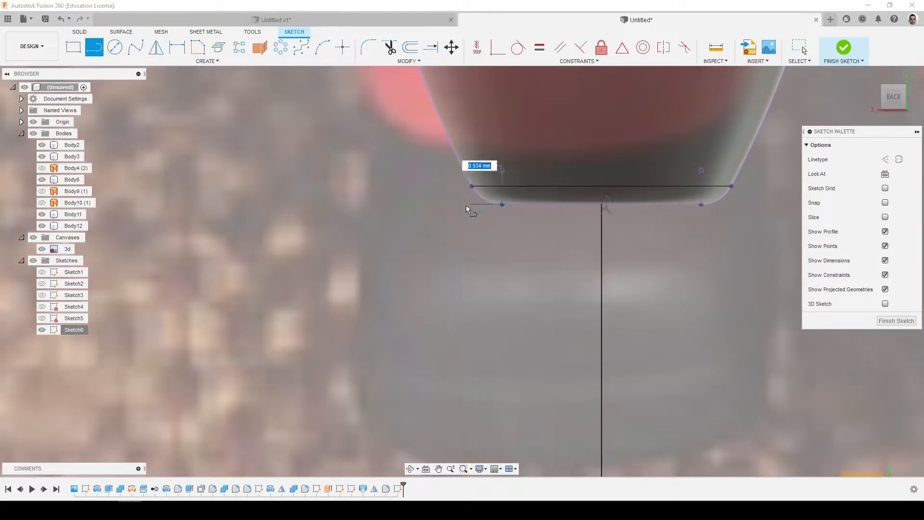
pyautogui.click(462, 204)
# Draw a control point spline from the short line's end to the vertical line's lower end, widen its outer side, and finish the sketch
pyautogui.click(301, 47)
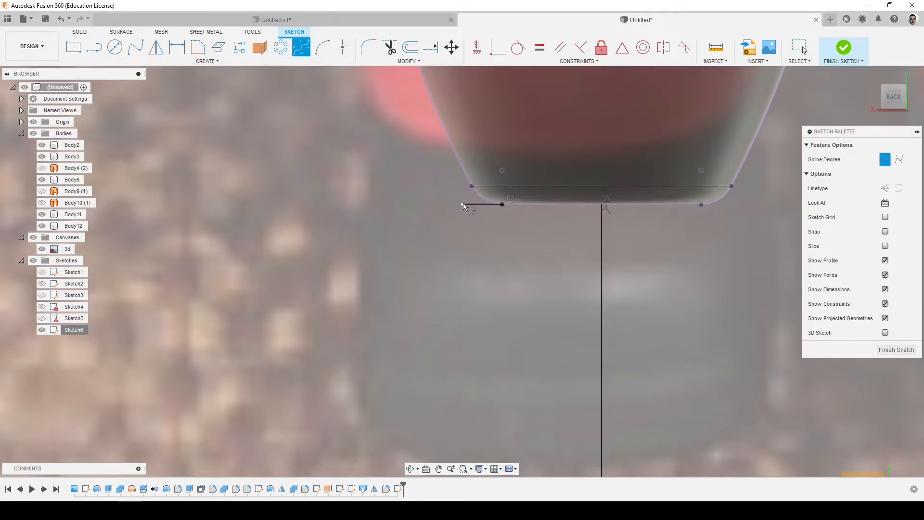
pyautogui.click(462, 204)
pyautogui.scroll(-3, 463, 205)
pyautogui.click(424, 322)
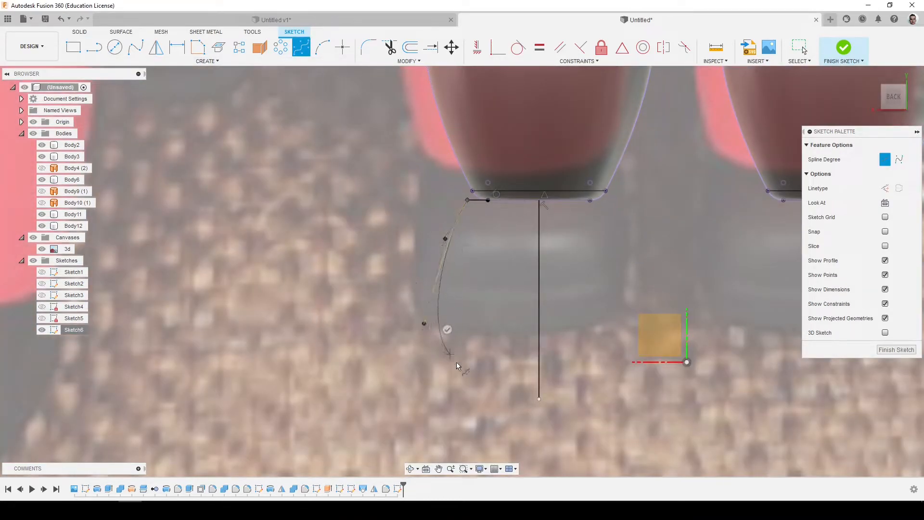
pyautogui.click(479, 388)
pyautogui.click(538, 399)
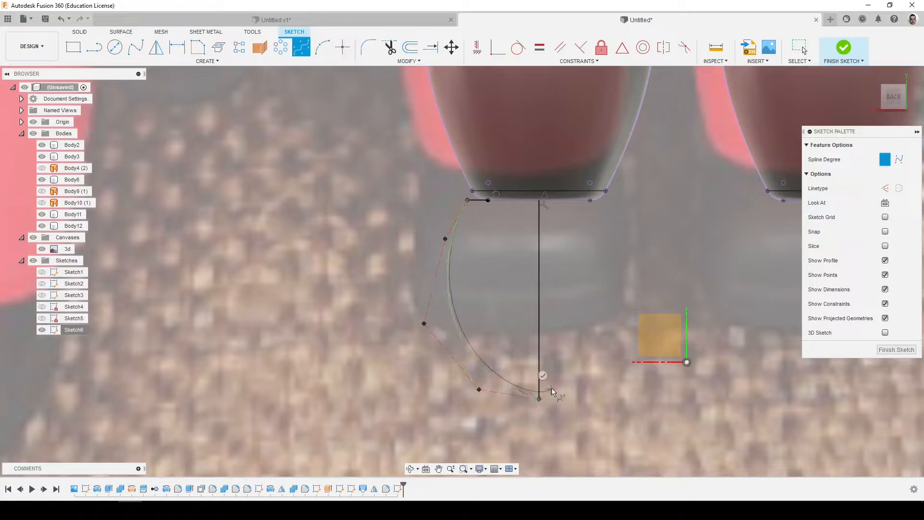
pyautogui.click(543, 376)
pyautogui.press('Escape')
pyautogui.moveTo(424, 324); pyautogui.dragTo(407, 322)
pyautogui.moveTo(446, 238); pyautogui.dragTo(436, 237)
pyautogui.click(896, 321)
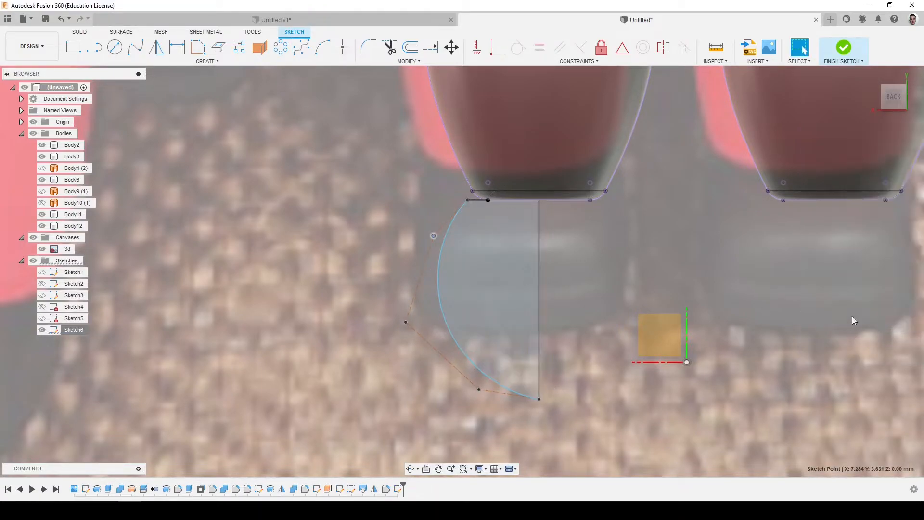
# Revolve the foot profile 360° around its vertical line as a new body
pyautogui.click(116, 48)
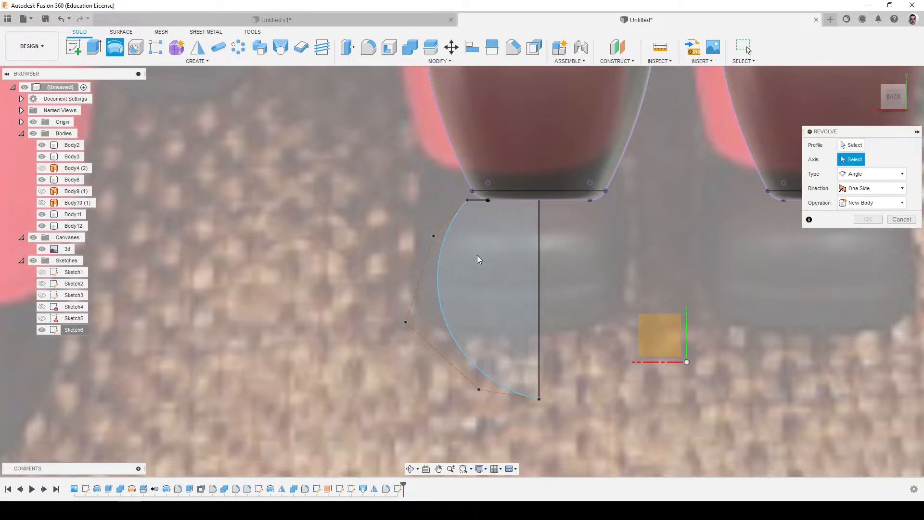
pyautogui.scroll(-3, 491, 258)
pyautogui.click(486, 268)
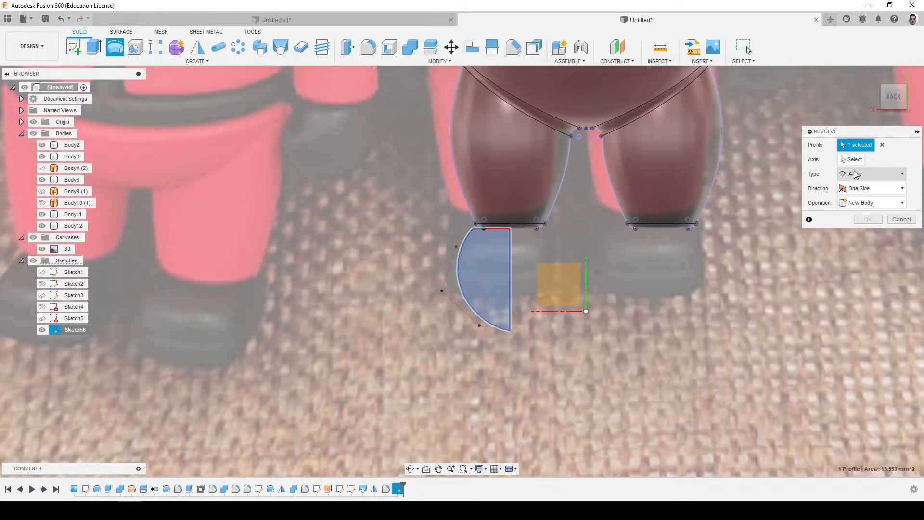
pyautogui.click(511, 280)
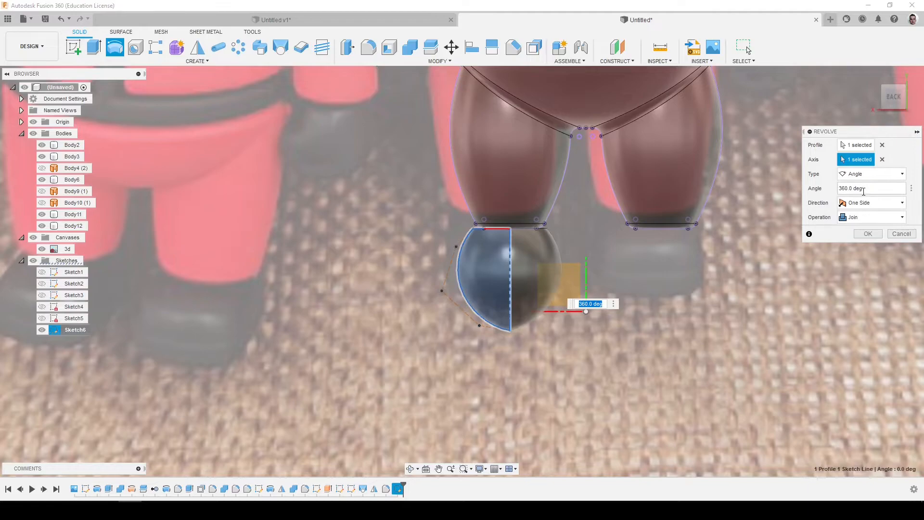
pyautogui.click(872, 217)
pyautogui.click(861, 262)
pyautogui.press('Return')
pyautogui.scroll(-5, 541, 177)
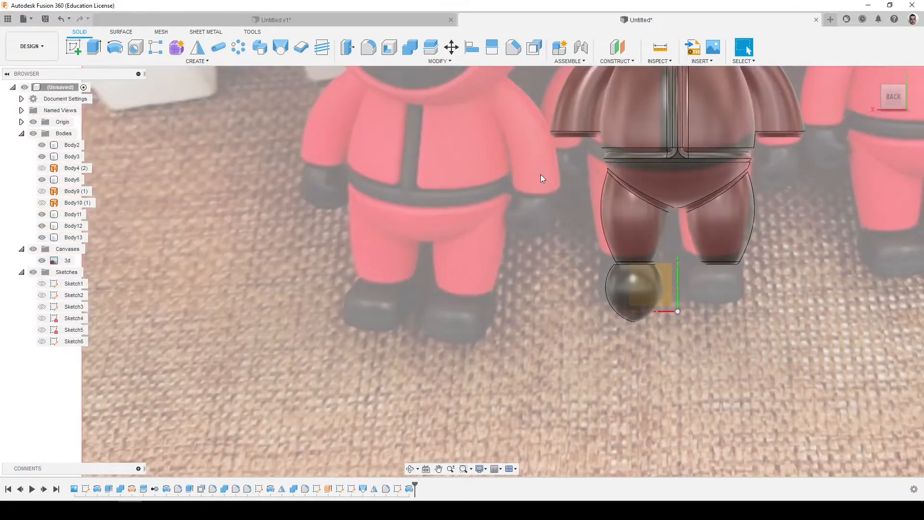
# Show the foot and hand sketch again, and revolve the hand profile 360° around its vertical line as a new body
pyautogui.click(42, 342)
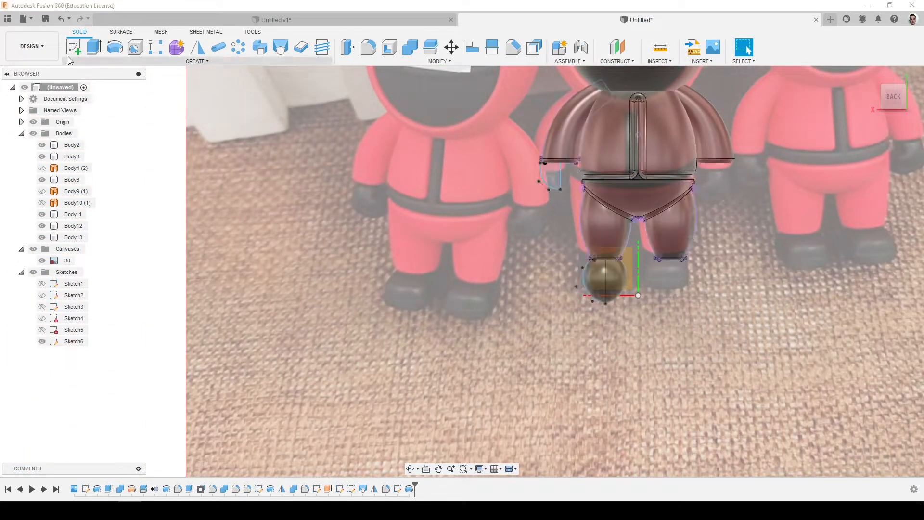
pyautogui.click(114, 47)
pyautogui.click(557, 173)
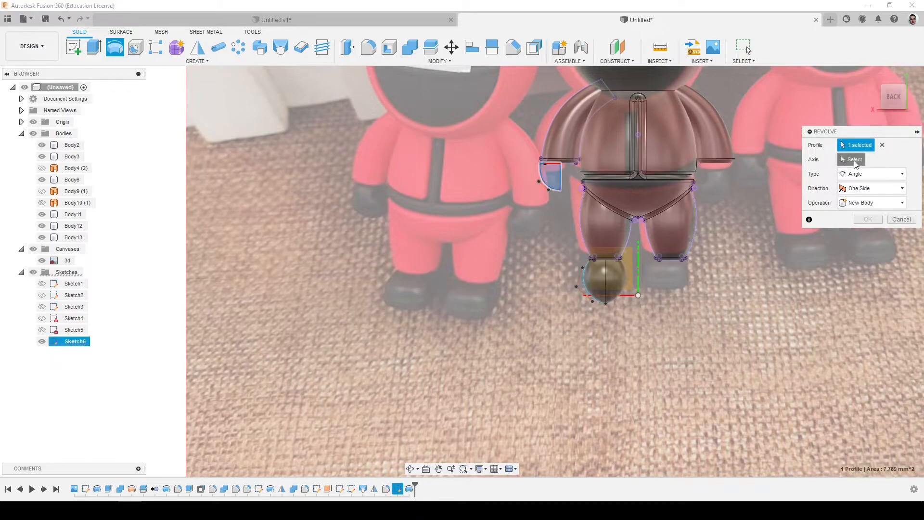
pyautogui.scroll(3, 574, 184)
pyautogui.click(539, 186)
pyautogui.click(873, 217)
pyautogui.click(856, 262)
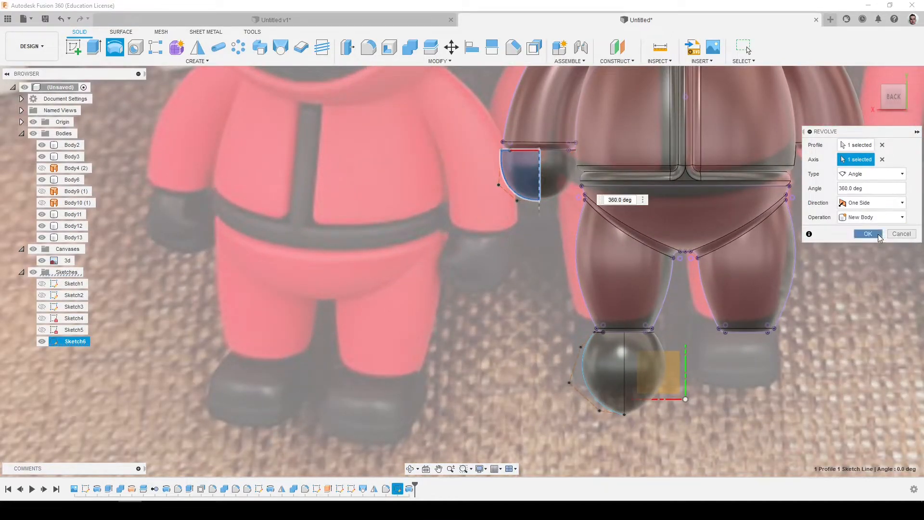
pyautogui.click(868, 233)
# Fillet the hand's upper rim with a 0.5 mm radius
pyautogui.scroll(5, 561, 178)
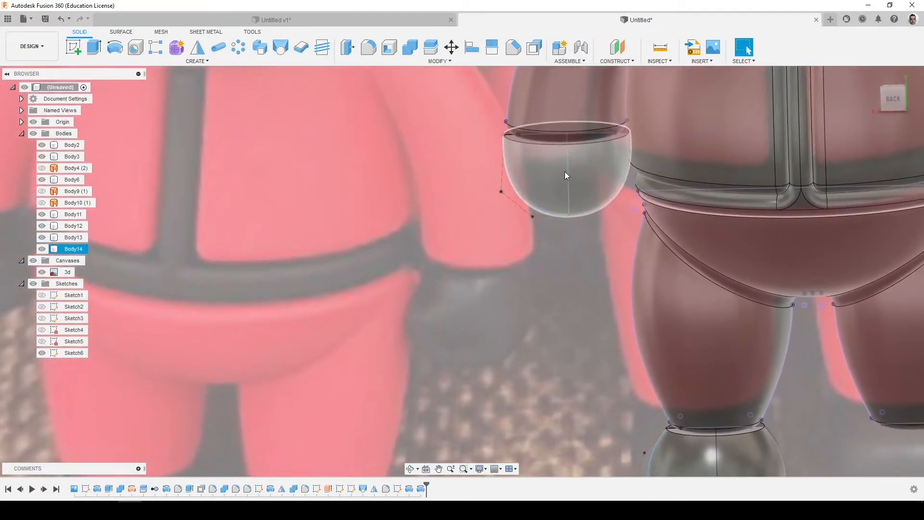
pyautogui.press('f')
pyautogui.click(588, 144)
pyautogui.write('0.5')
pyautogui.press('Return')
pyautogui.scroll(-3, 573, 149)
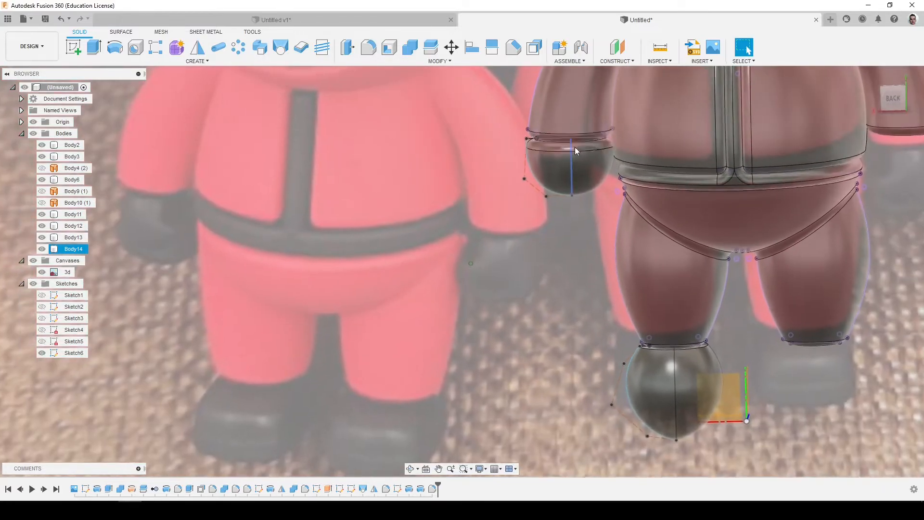
pyautogui.scroll(6, 573, 148)
pyautogui.moveTo(484, 192); pyautogui.dragTo(484, 191)
pyautogui.moveTo(488, 136); pyautogui.dragTo(491, 137)
pyautogui.keyDown('shift'); pyautogui.moveTo(491, 137); pyautogui.dragTo(486, 143, button='middle'); pyautogui.keyUp('shift')
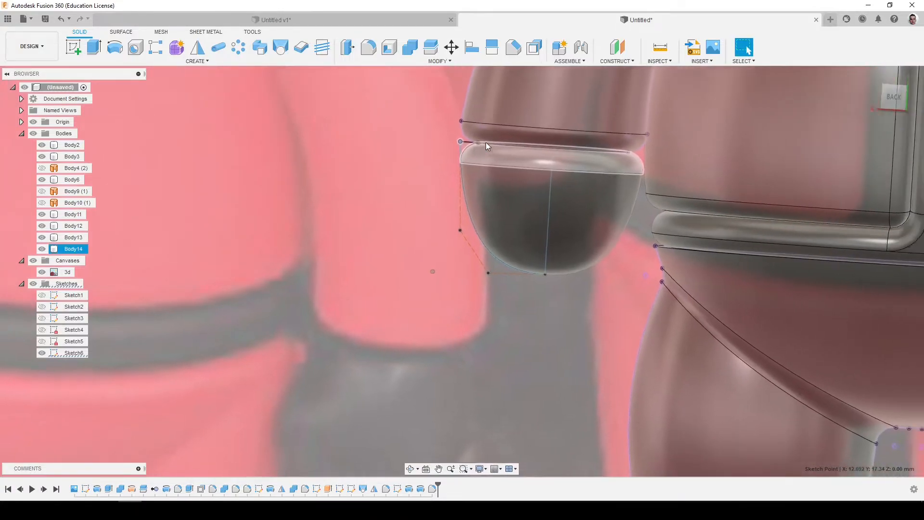
# Reshape the foot profile's spline by raising its lower end to the origin's level and pulling its outer and lower control points inward
pyautogui.scroll(-5, 486, 143)
pyautogui.scroll(4, 415, 297)
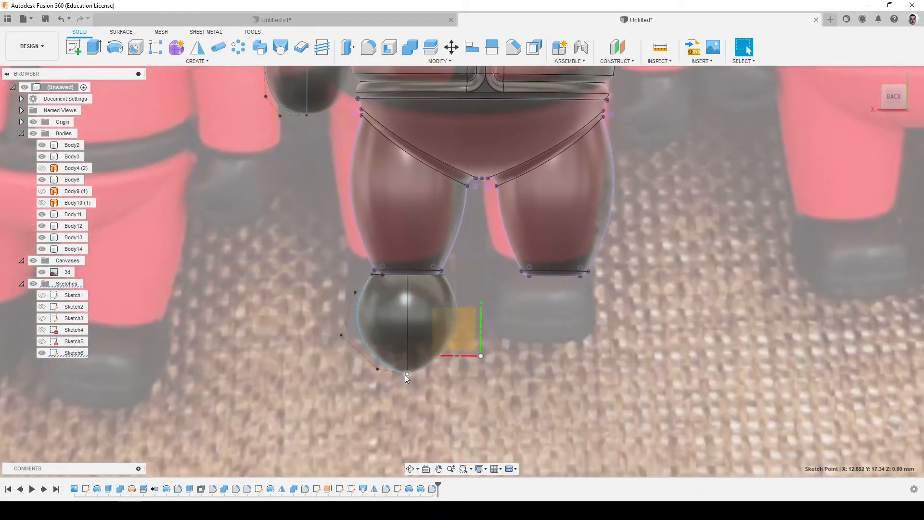
pyautogui.scroll(2, 374, 336)
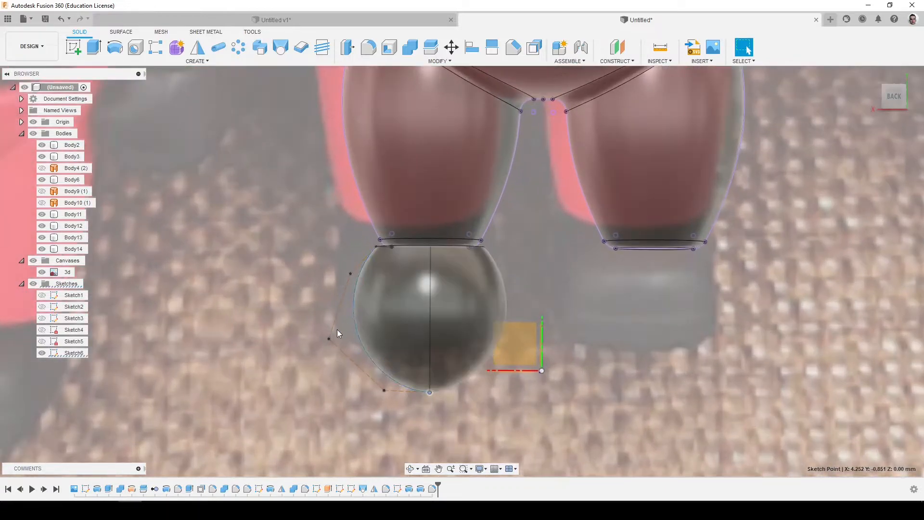
pyautogui.moveTo(341, 339); pyautogui.dragTo(347, 339)
pyautogui.moveTo(429, 374); pyautogui.dragTo(430, 371)
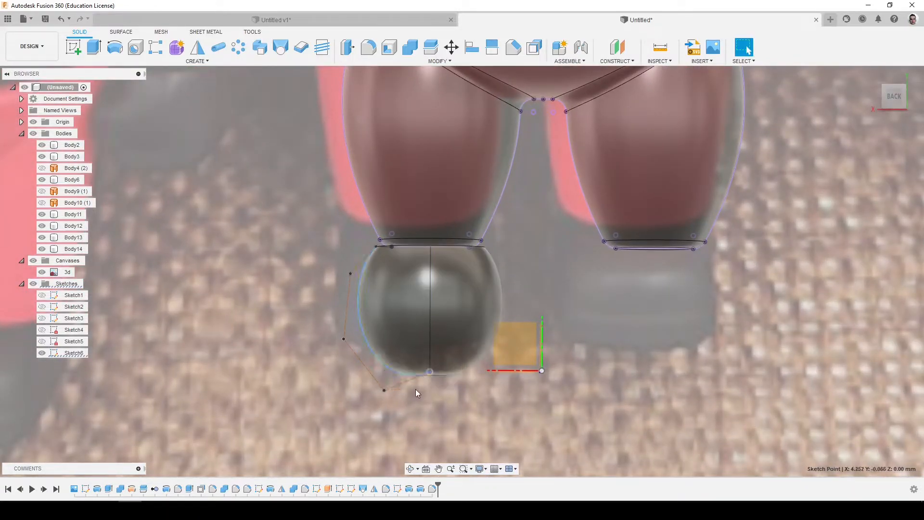
pyautogui.moveTo(384, 391); pyautogui.dragTo(383, 383)
pyautogui.moveTo(344, 339); pyautogui.dragTo(348, 318)
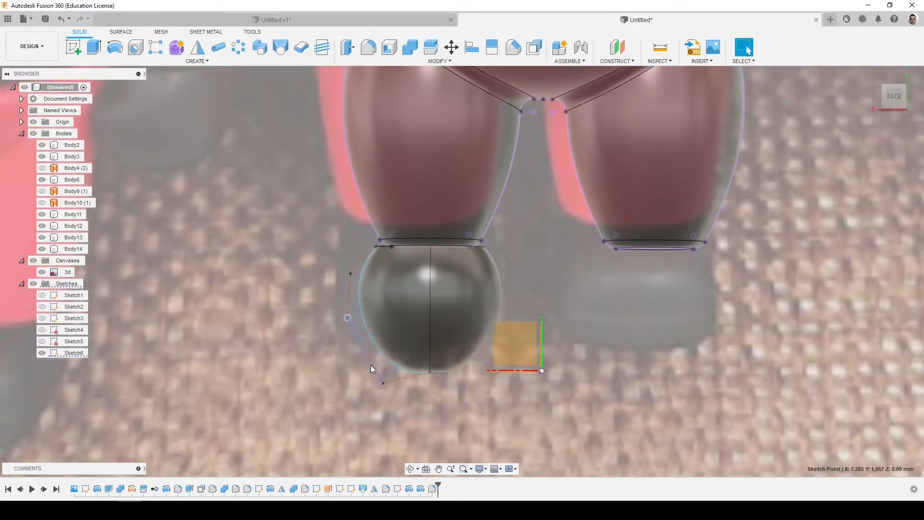
pyautogui.moveTo(383, 384)
pyautogui.mouseDown()
pyautogui.moveTo(377, 361)
pyautogui.moveTo(377, 370)
pyautogui.mouseUp()
pyautogui.scroll(1, 433, 331)
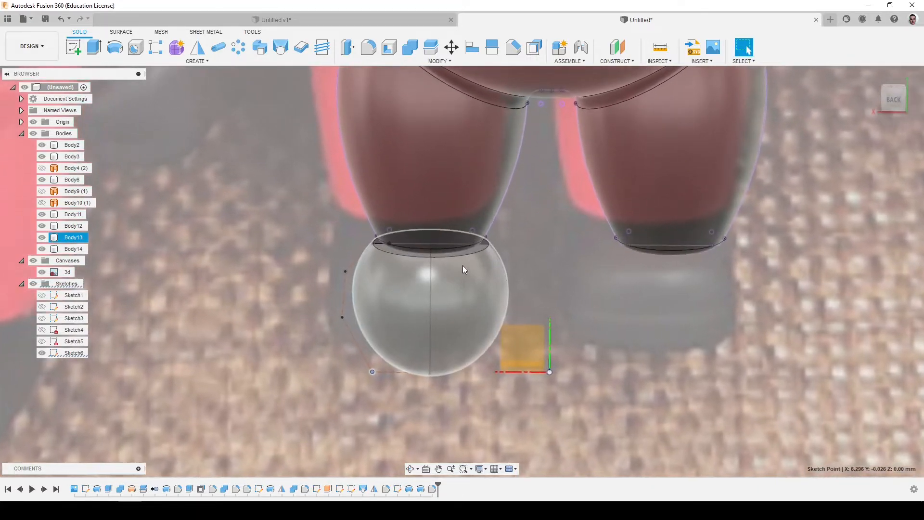
# Fillet the foot's upper rim with a 0.5 mm radius and hide the foot and hand sketch
pyautogui.press('f')
pyautogui.click(481, 252)
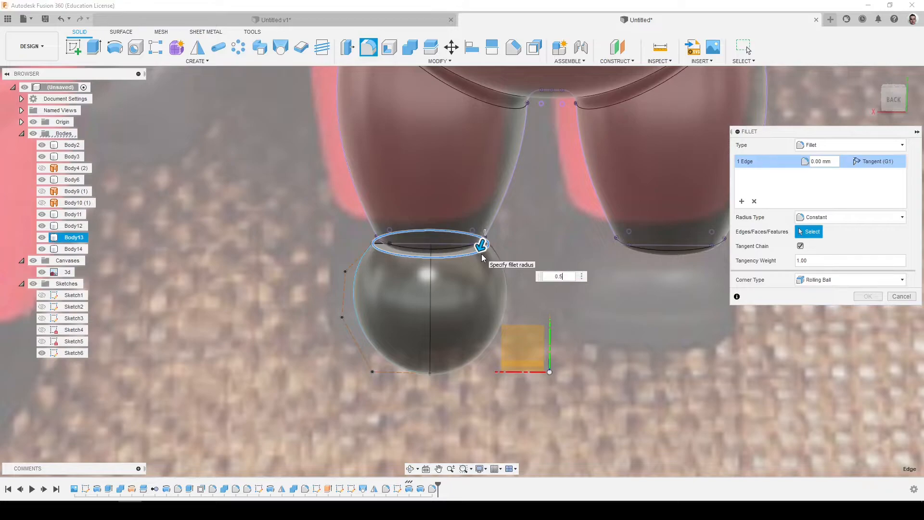
pyautogui.press('Return')
pyautogui.scroll(-1, 433, 289)
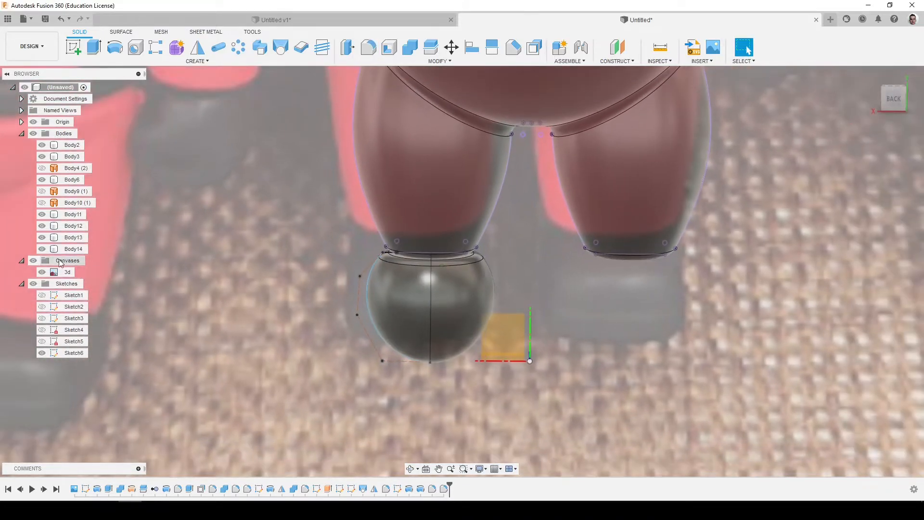
pyautogui.click(42, 353)
pyautogui.scroll(-5, 351, 286)
pyautogui.keyDown('shift'); pyautogui.moveTo(360, 281); pyautogui.dragTo(386, 272, button='middle'); pyautogui.keyUp('shift')
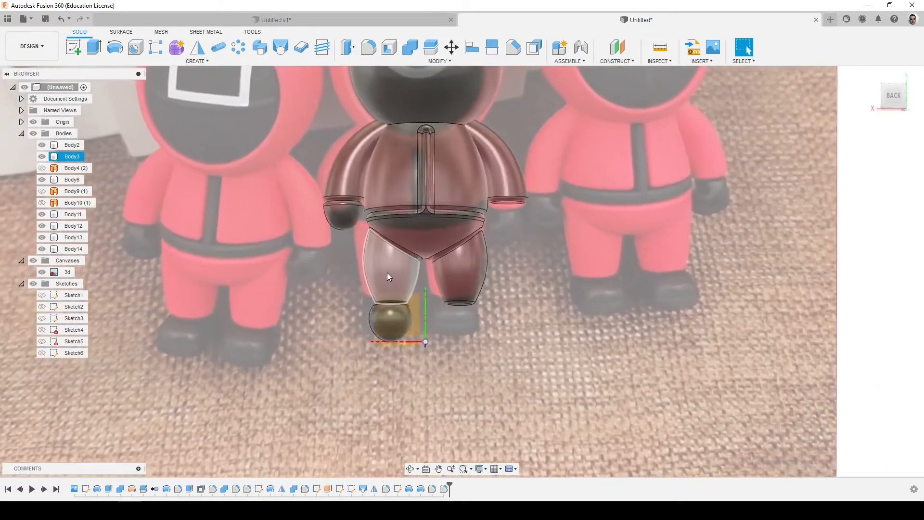
# Show the foot and hand sketch again and adjust the outer control point of the foot's spline
pyautogui.scroll(3, 387, 298)
pyautogui.keyDown('shift'); pyautogui.moveTo(388, 323); pyautogui.dragTo(405, 330, button='middle'); pyautogui.keyUp('shift')
pyautogui.click(42, 353)
pyautogui.scroll(5, 336, 323)
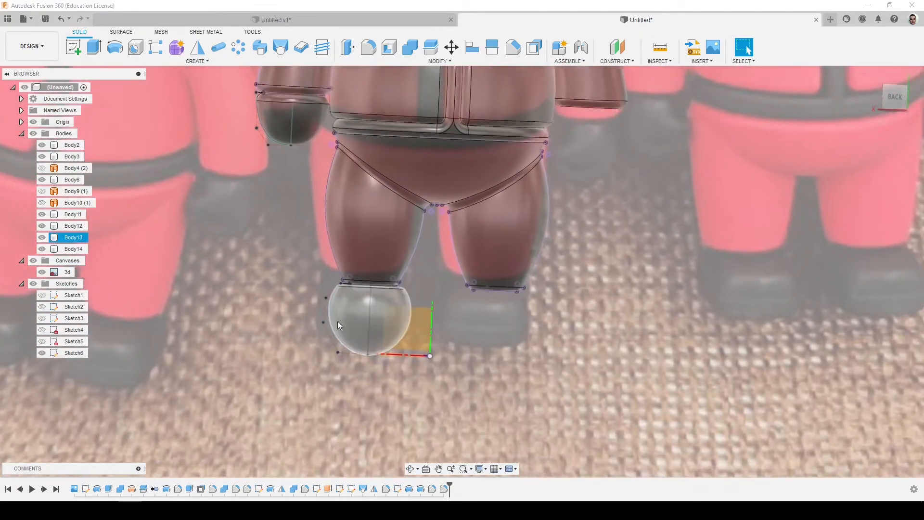
pyautogui.moveTo(313, 331); pyautogui.dragTo(327, 343)
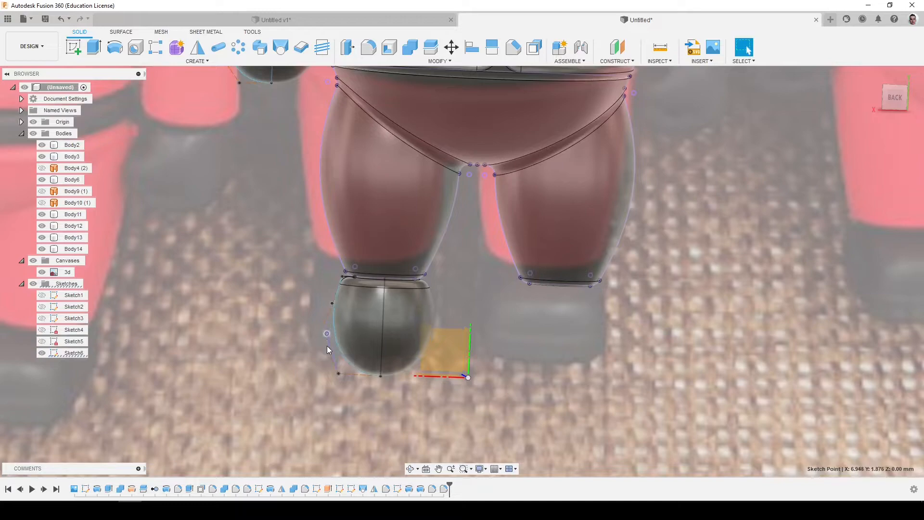
pyautogui.press('Delete')
pyautogui.keyDown('shift'); pyautogui.moveTo(330, 325); pyautogui.dragTo(351, 317, button='middle'); pyautogui.keyUp('shift')
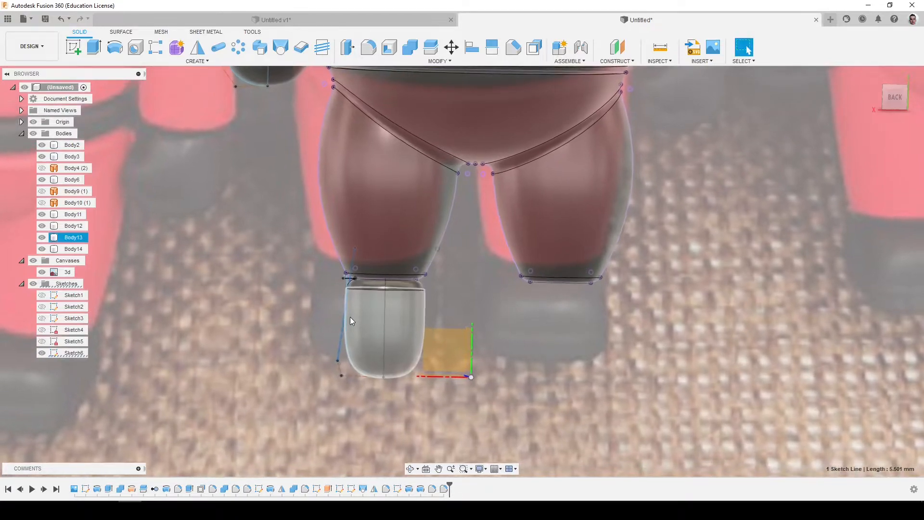
pyautogui.hotkey('ctrl', 'z')
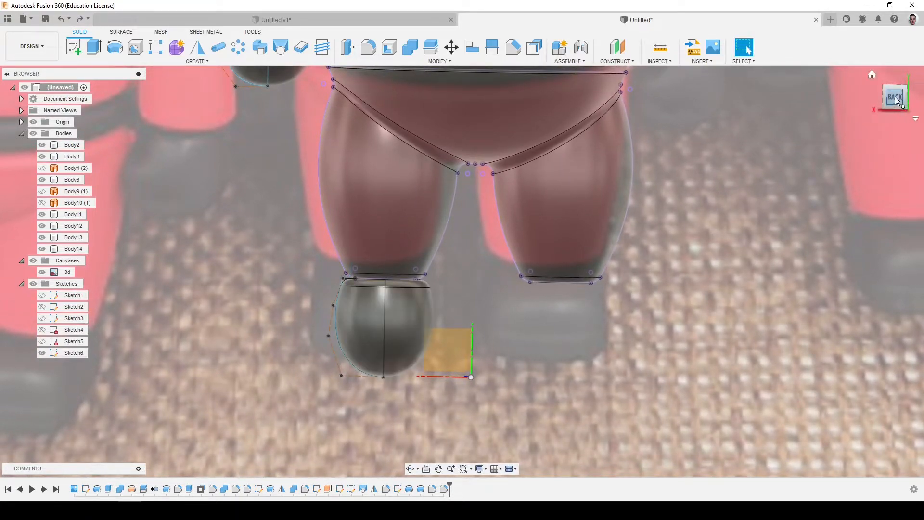
# Refine the foot profile by adjusting the spline's lower, outer and upper control points and its top end, and hide the sketch
pyautogui.scroll(5, 356, 260)
pyautogui.moveTo(375, 431); pyautogui.dragTo(402, 431)
pyautogui.moveTo(355, 356); pyautogui.dragTo(377, 358)
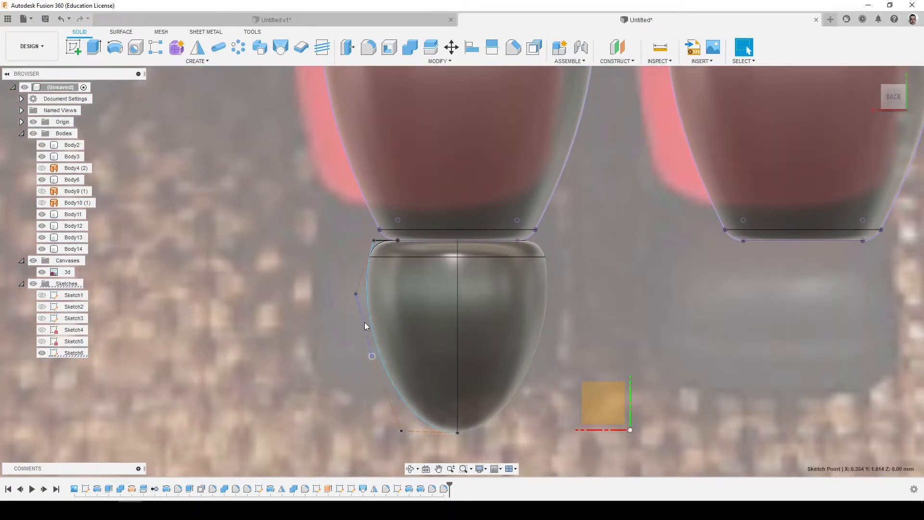
pyautogui.moveTo(362, 296); pyautogui.dragTo(356, 298)
pyautogui.moveTo(374, 240); pyautogui.dragTo(379, 240)
pyautogui.scroll(-5, 296, 257)
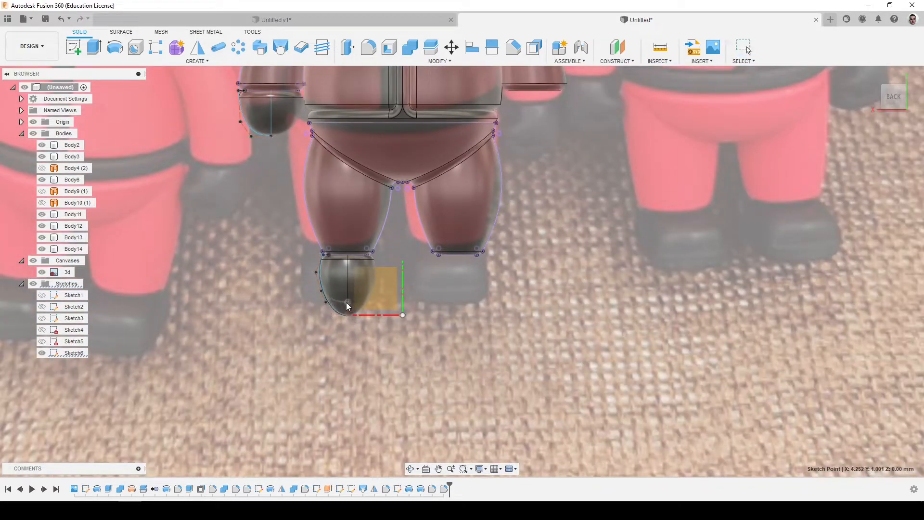
pyautogui.scroll(-2, 189, 238)
pyautogui.click(41, 353)
pyautogui.scroll(-3, 188, 339)
# Mirror the hand and foot bodies across the figure's vertical middle plane
pyautogui.keyDown('shift'); pyautogui.moveTo(188, 340); pyautogui.dragTo(305, 296, button='middle'); pyautogui.keyUp('shift')
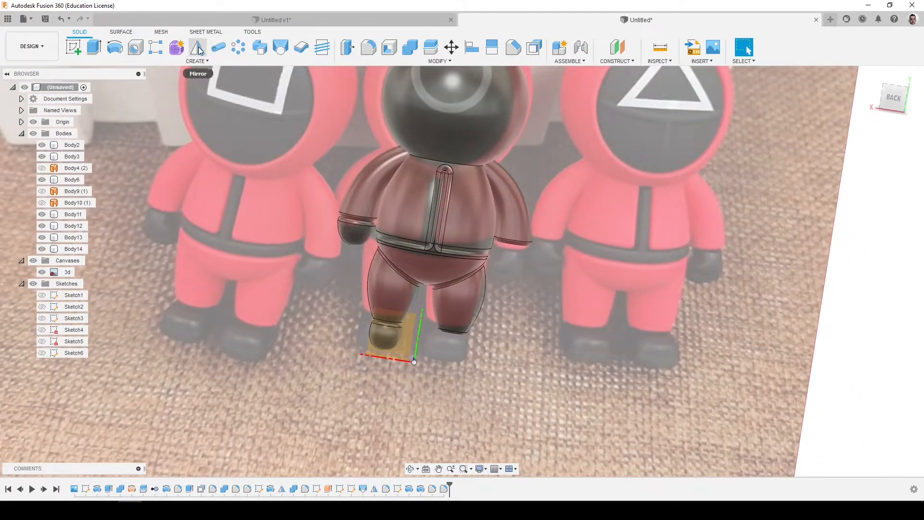
pyautogui.click(197, 47)
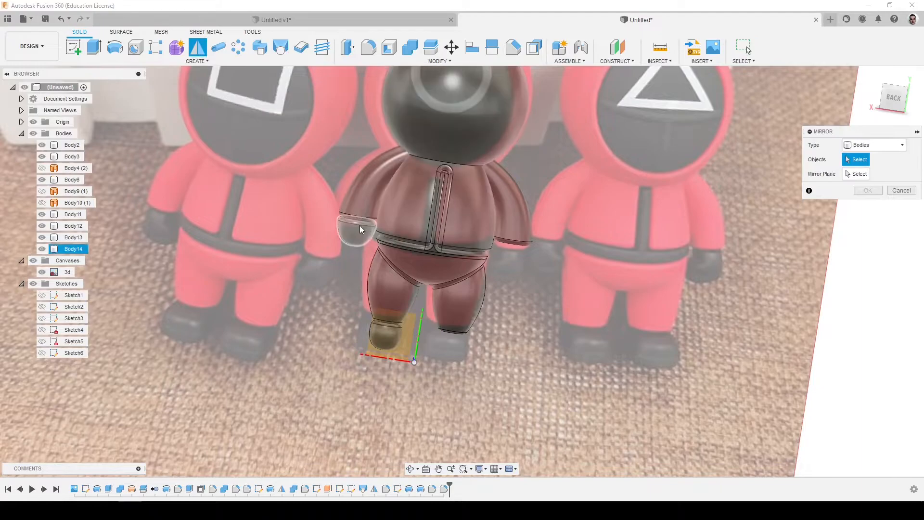
pyautogui.click(362, 229)
pyautogui.click(385, 333)
pyautogui.click(855, 174)
pyautogui.keyDown('shift'); pyautogui.moveTo(660, 235); pyautogui.dragTo(585, 250, button='middle'); pyautogui.keyUp('shift')
pyautogui.click(461, 339)
pyautogui.click(867, 206)
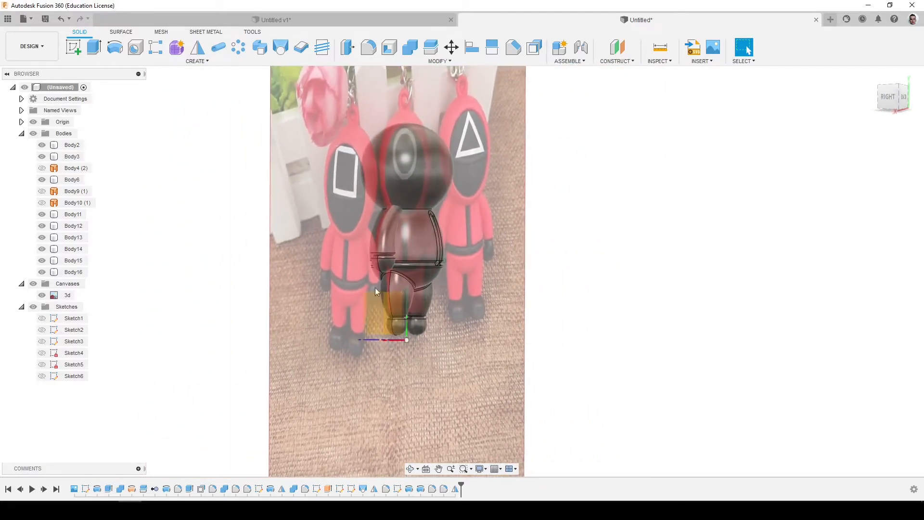
# Start a sketch on the origin plane parallel to the reference photo and project the head-and-torso body's outline into it
pyautogui.click(440, 257)
pyautogui.scroll(5, 439, 257)
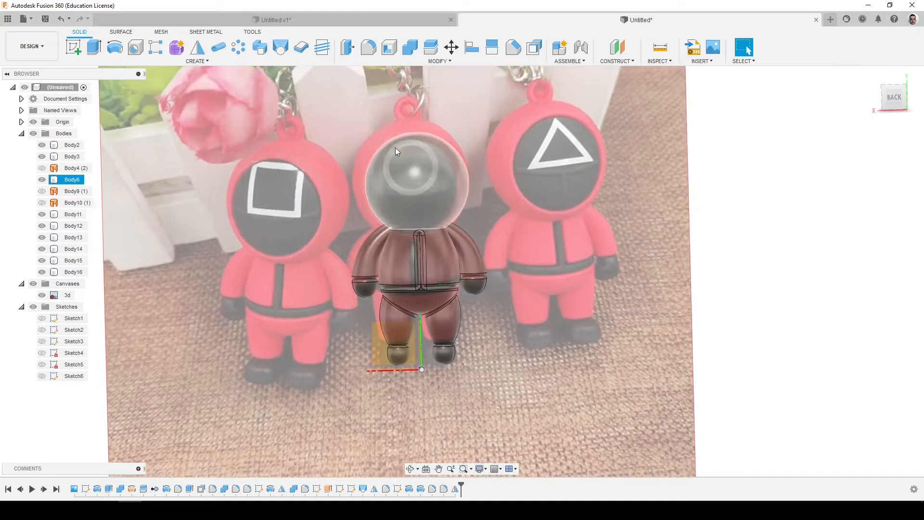
pyautogui.scroll(1, 377, 163)
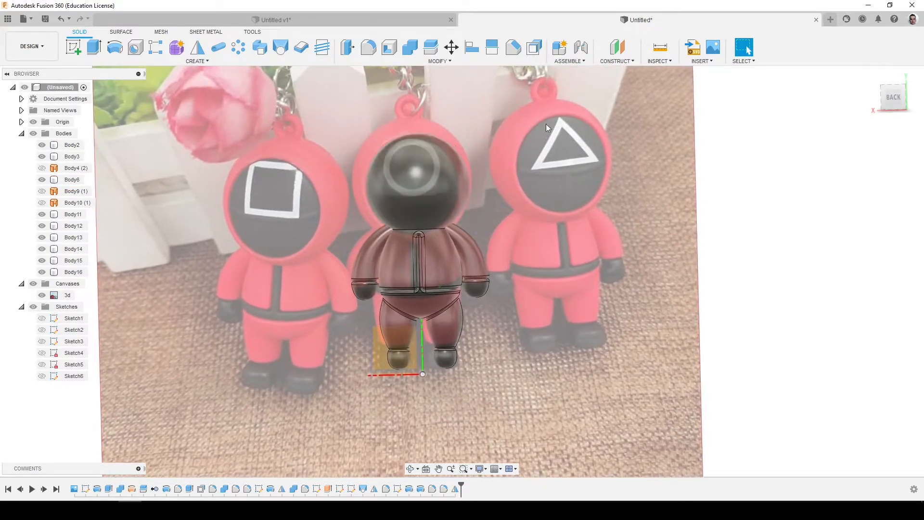
pyautogui.click(893, 98)
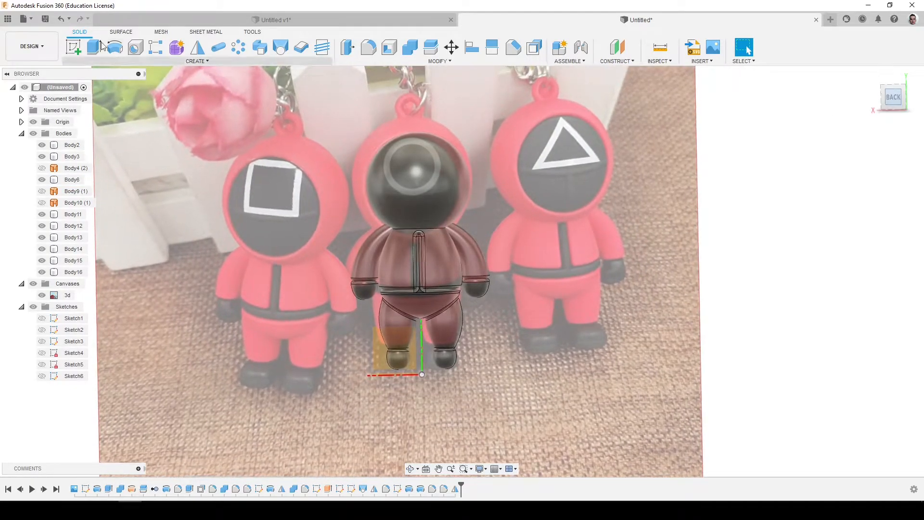
pyautogui.click(73, 47)
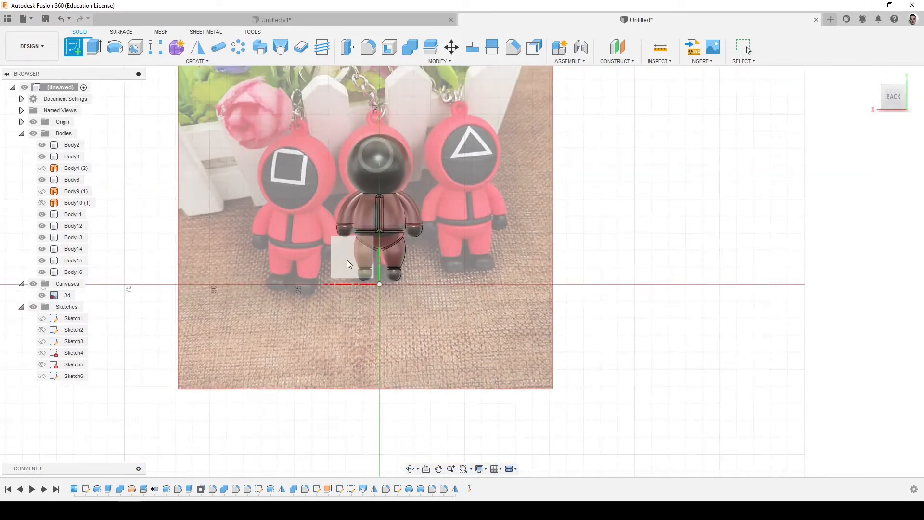
pyautogui.click(348, 260)
pyautogui.press('p')
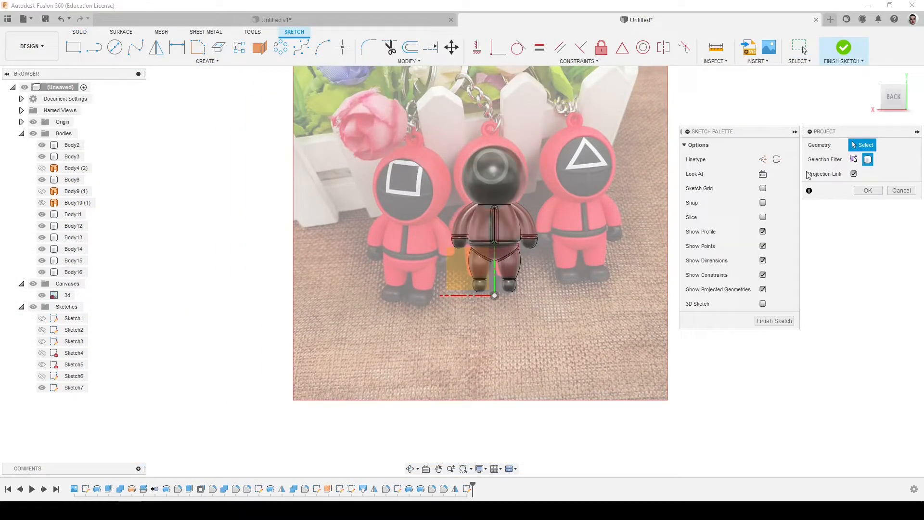
pyautogui.click(500, 192)
pyautogui.click(867, 190)
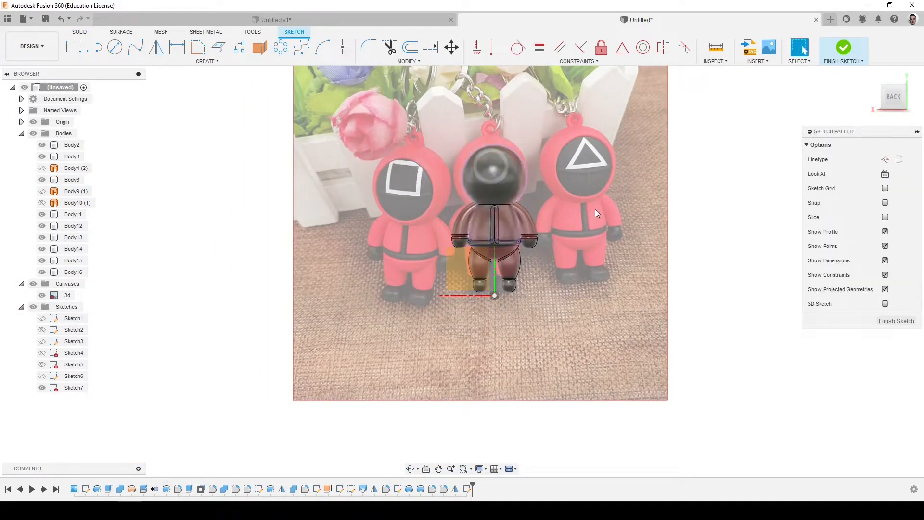
# Draw a centre-diameter circle of about 14.5 mm around the middle of the head, and finish the sketch
pyautogui.scroll(5, 495, 174)
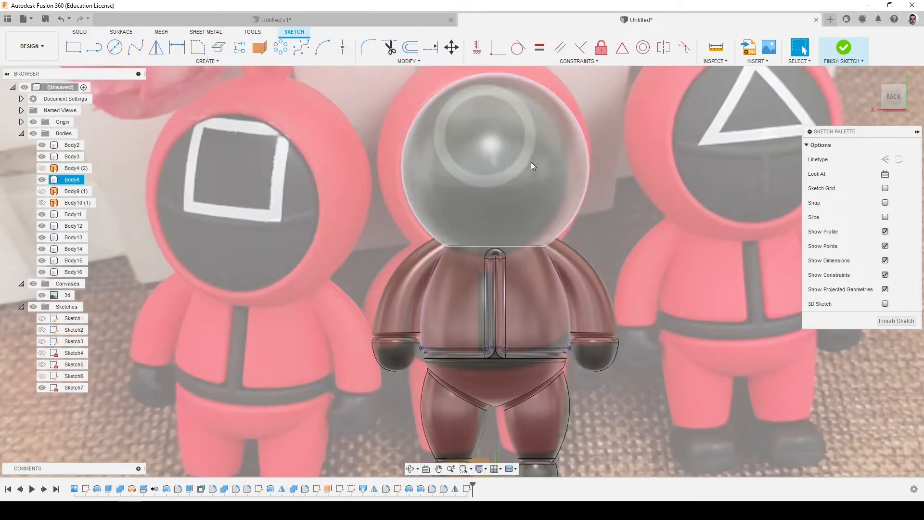
pyautogui.click(115, 48)
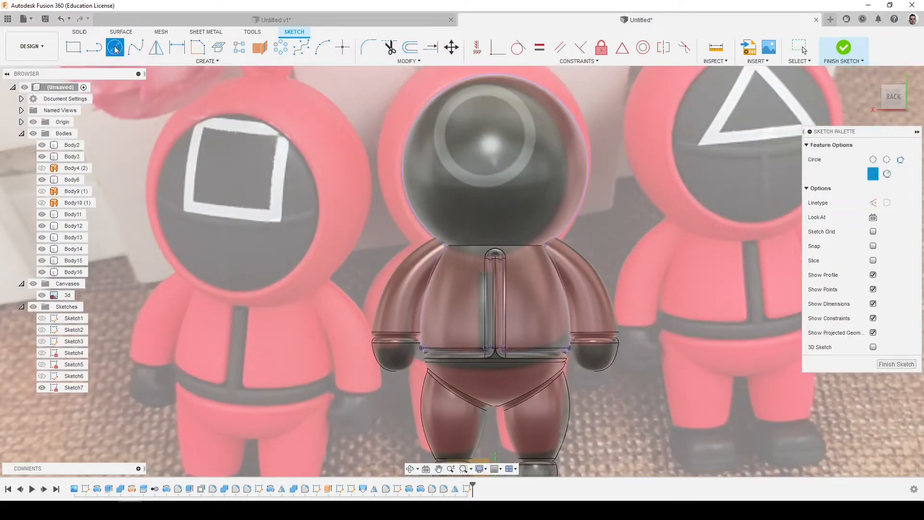
pyautogui.click(494, 166)
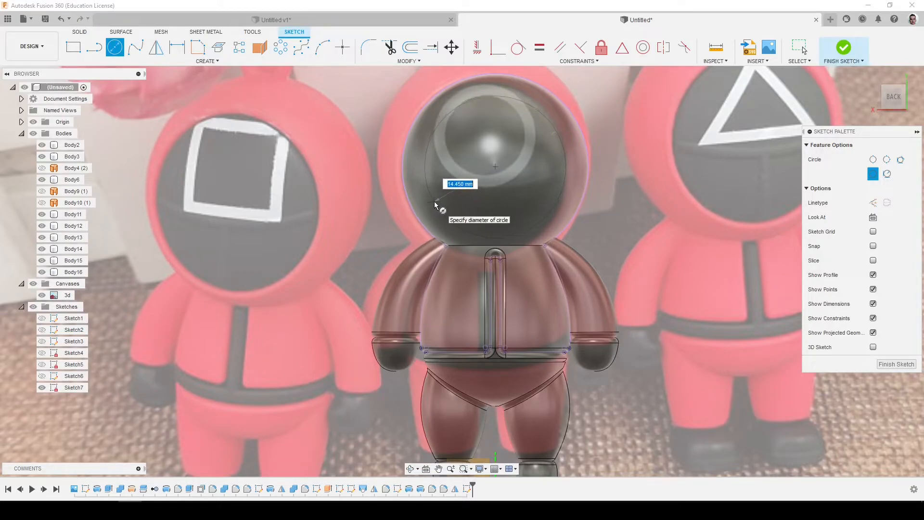
pyautogui.click(435, 204)
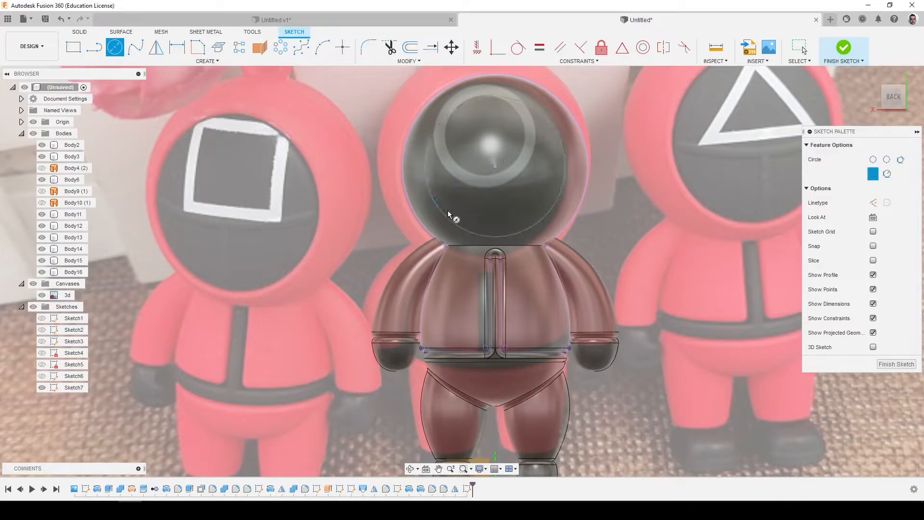
pyautogui.click(896, 363)
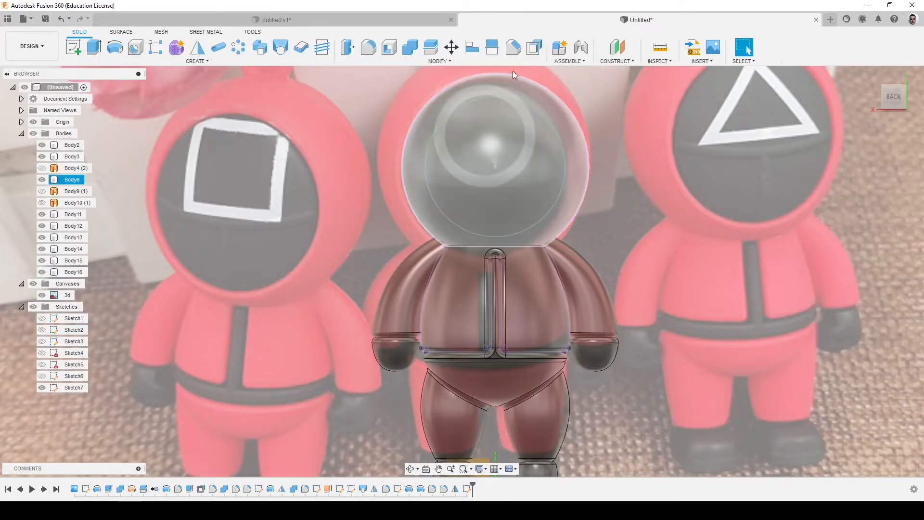
# Split the head's spherical face using the sketched circle as the splitting tool
pyautogui.click(494, 48)
pyautogui.click(530, 90)
pyautogui.keyDown('shift'); pyautogui.moveTo(679, 151); pyautogui.dragTo(790, 190, button='middle'); pyautogui.keyUp('shift')
pyautogui.click(879, 166)
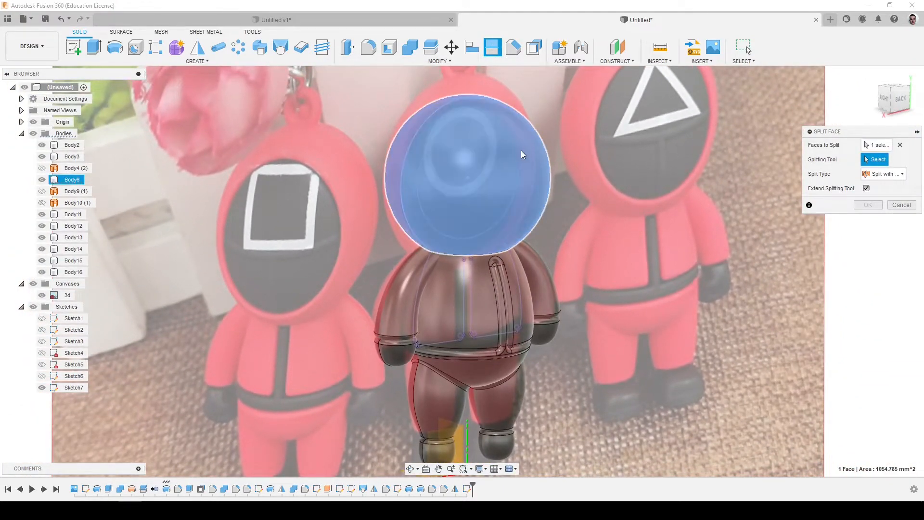
pyautogui.click(517, 151)
pyautogui.click(866, 206)
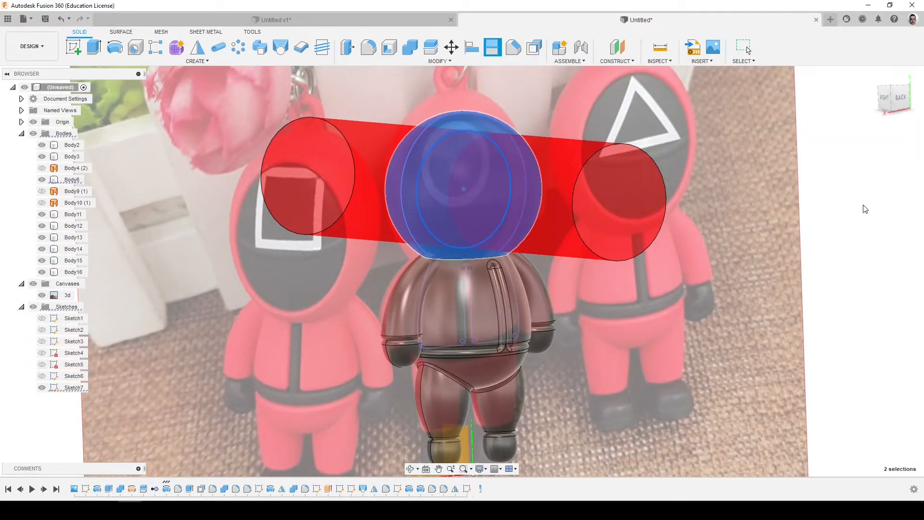
# Patch the circular split edge on the front of the head as a new surface body
pyautogui.keyDown('shift'); pyautogui.moveTo(632, 215); pyautogui.dragTo(518, 204, button='middle'); pyautogui.keyUp('shift')
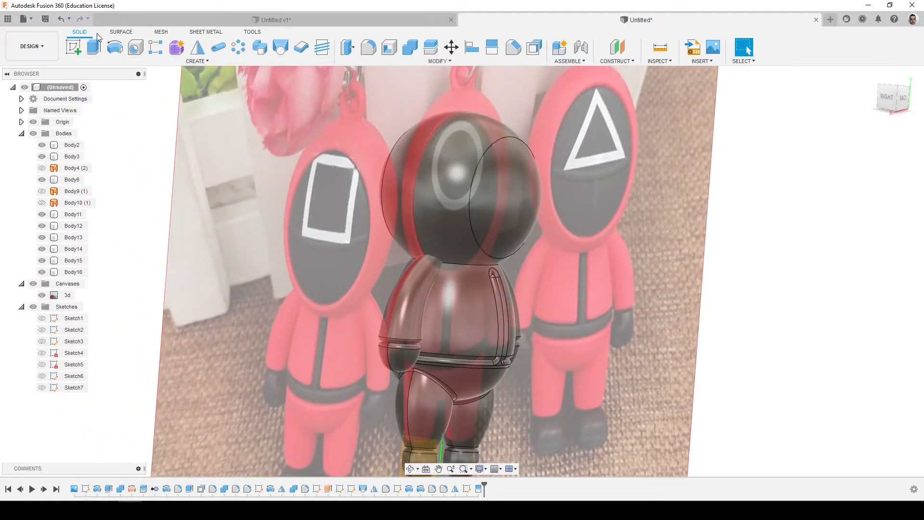
pyautogui.click(120, 32)
pyautogui.click(94, 47)
pyautogui.click(472, 162)
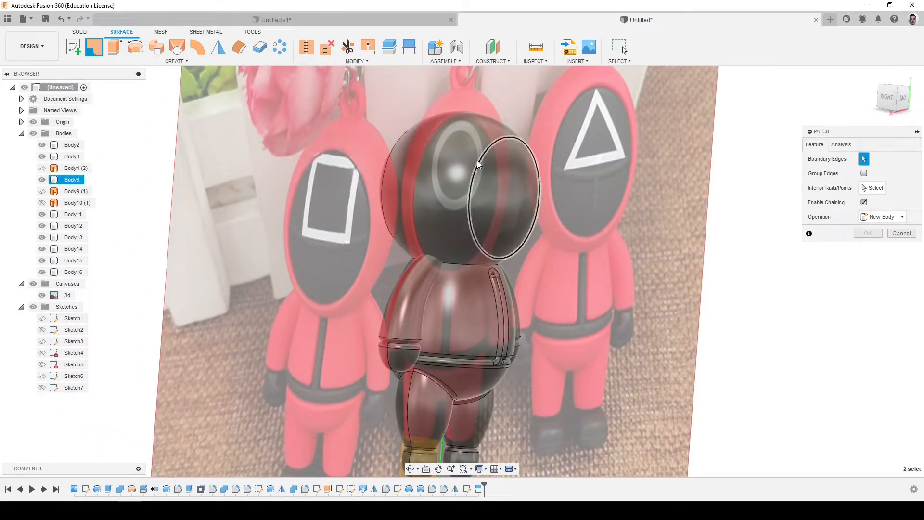
pyautogui.click(867, 278)
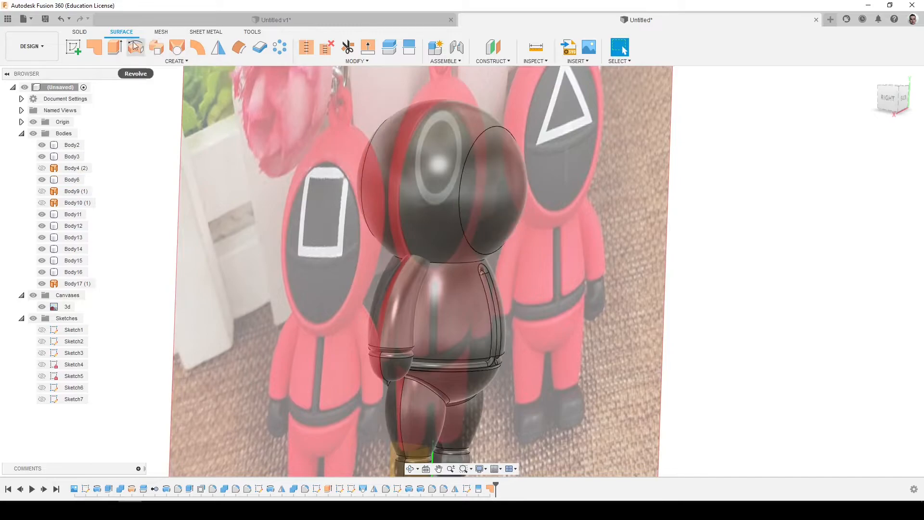
# Split the head-and-torso body with the patch surface, and select the curved face of the separated mask piece
pyautogui.click(81, 33)
pyautogui.click(431, 47)
pyautogui.click(489, 140)
pyautogui.click(77, 284)
pyautogui.click(873, 174)
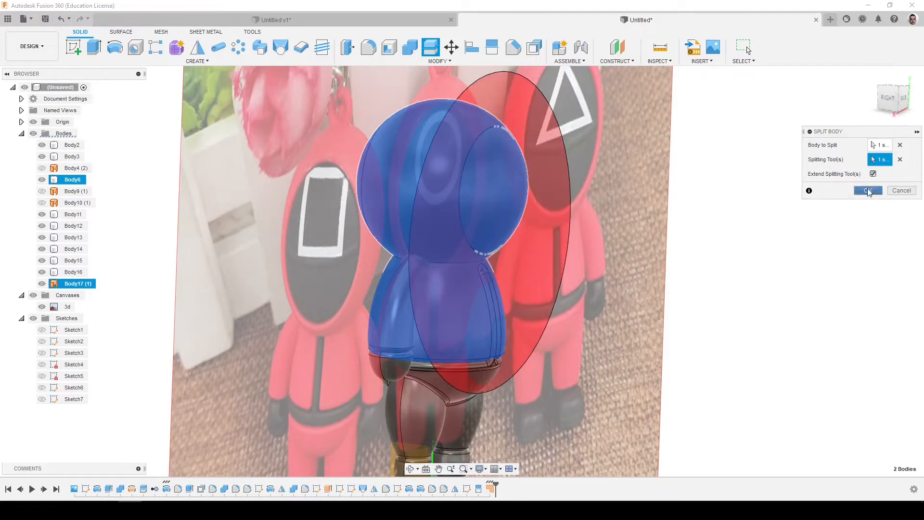
pyautogui.click(869, 191)
pyautogui.keyDown('shift'); pyautogui.moveTo(428, 195); pyautogui.dragTo(363, 189, button='middle'); pyautogui.keyUp('shift')
pyautogui.click(359, 186)
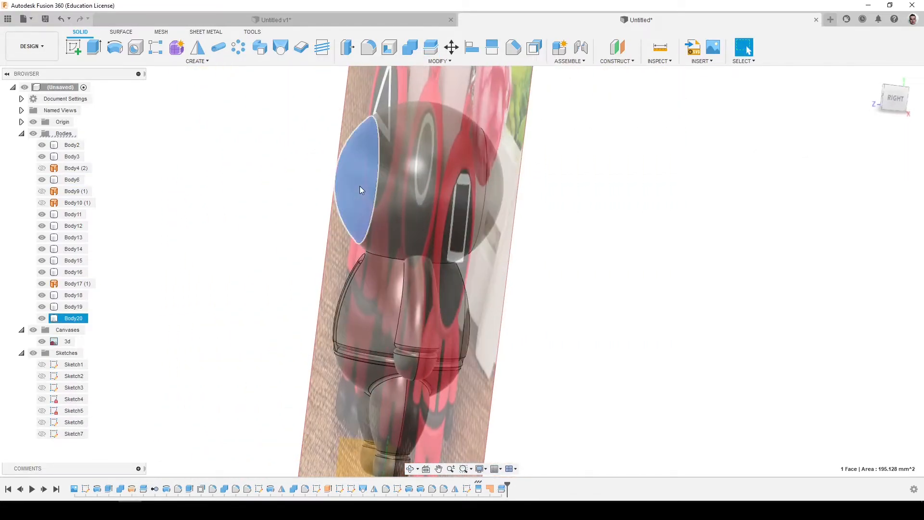
# Delete the selected curved face at the front of the head body, and hide Body6 to expose the cut edge
pyautogui.press('Delete')
pyautogui.keyDown('shift'); pyautogui.moveTo(540, 199); pyautogui.dragTo(446, 226, button='middle'); pyautogui.keyUp('shift')
pyautogui.scroll(-3, 447, 226)
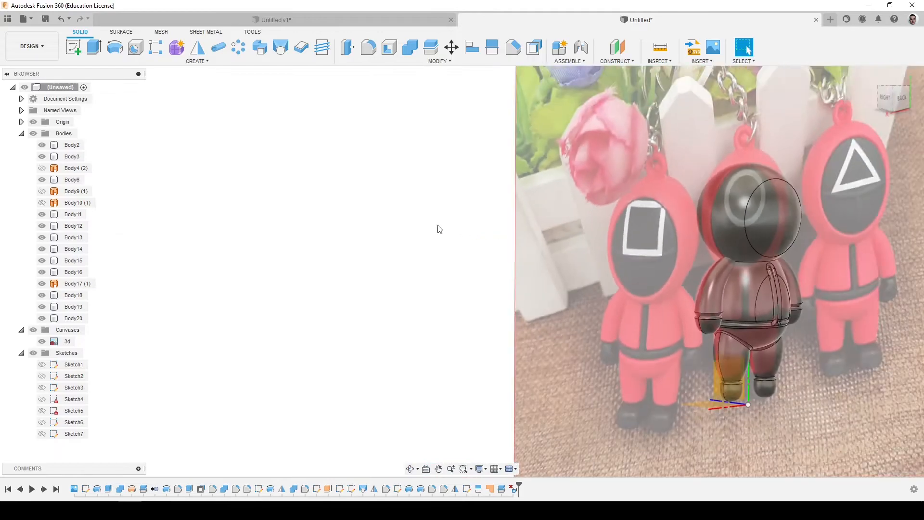
pyautogui.scroll(5, 659, 226)
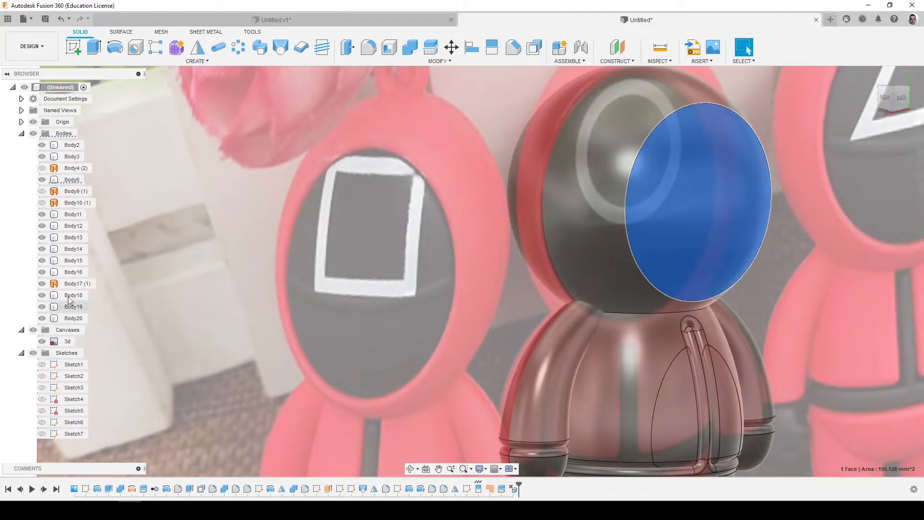
pyautogui.click(54, 180)
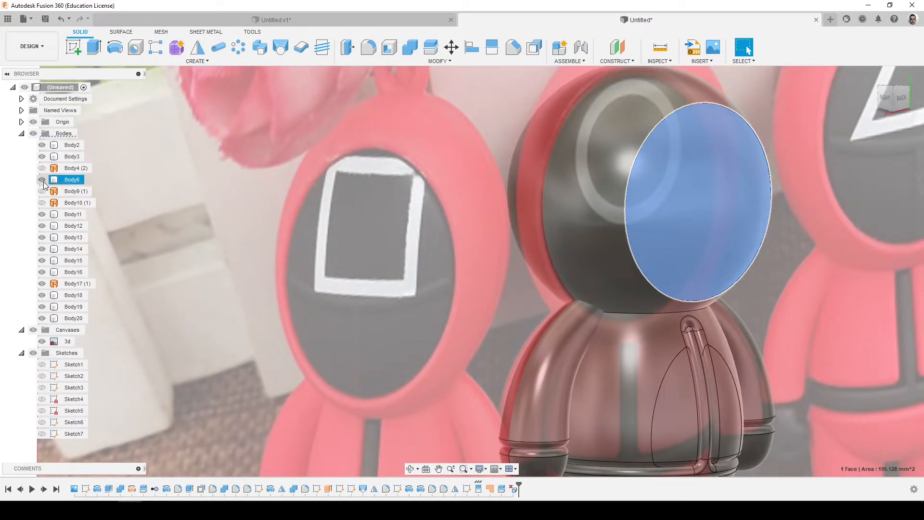
pyautogui.click(43, 181)
pyautogui.moveTo(256, 169)
pyautogui.keyDown('shift'); pyautogui.mouseDown(button='middle')
pyautogui.moveTo(249, 169)
pyautogui.moveTo(256, 169)
pyautogui.mouseUp(button='middle'); pyautogui.keyUp('shift')
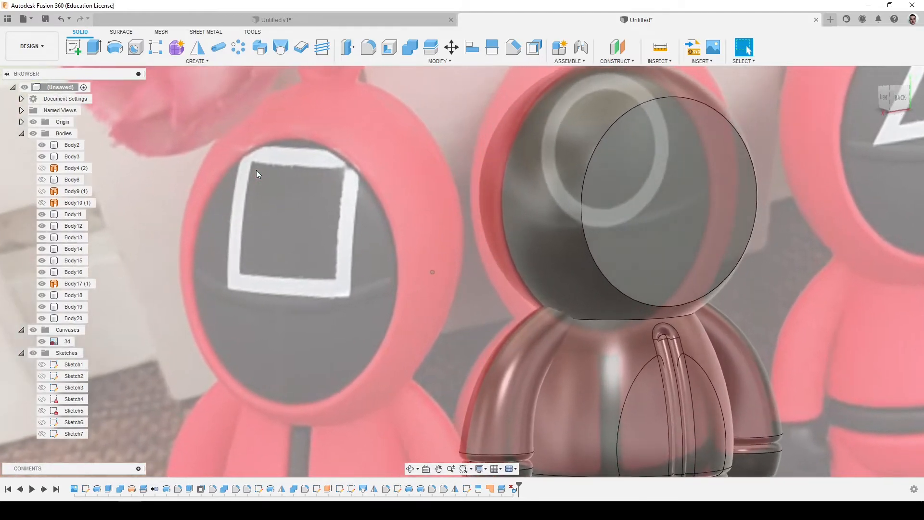
pyautogui.press('f')
pyautogui.click(584, 220)
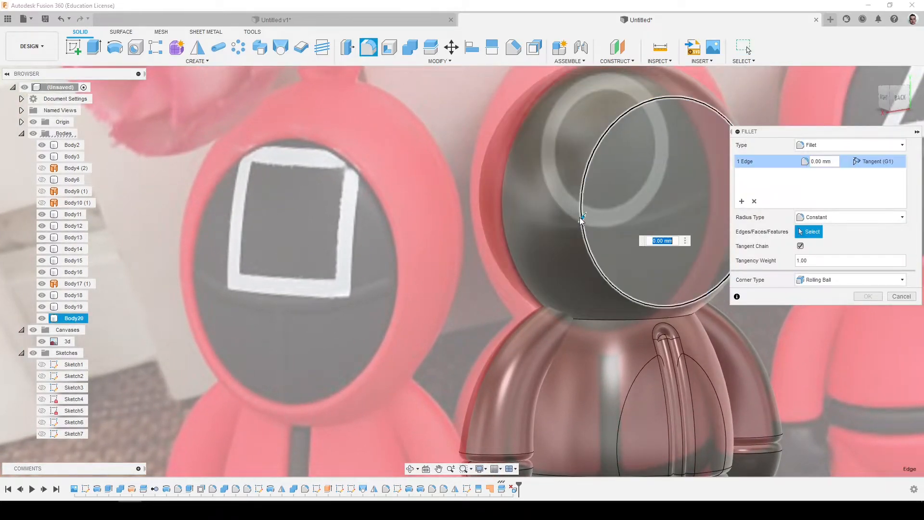
pyautogui.keyDown('shift'); pyautogui.moveTo(581, 220); pyautogui.dragTo(553, 223, button='middle'); pyautogui.keyUp('shift')
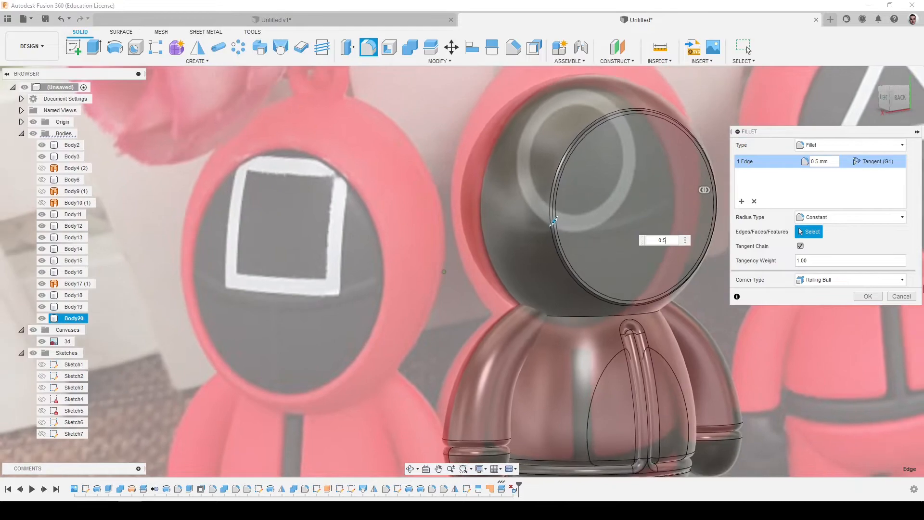
pyautogui.click(908, 295)
pyautogui.keyDown('shift'); pyautogui.moveTo(724, 302); pyautogui.dragTo(716, 255, button='middle'); pyautogui.keyUp('shift')
pyautogui.keyDown('shift'); pyautogui.moveTo(733, 114); pyautogui.dragTo(722, 128, button='middle'); pyautogui.keyUp('shift')
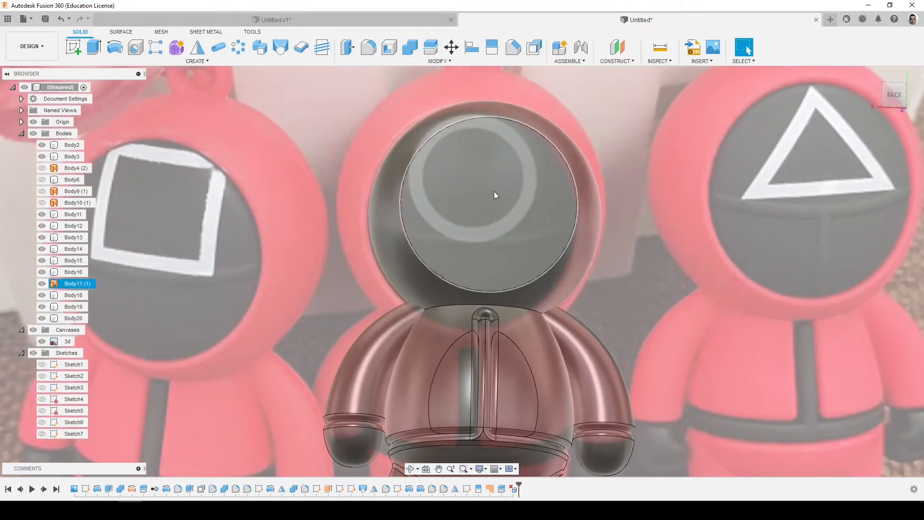
# Fillet the circular edge of the head's front opening with a 0.5 mm radius
pyautogui.keyDown('shift'); pyautogui.moveTo(546, 175); pyautogui.dragTo(506, 184, button='middle'); pyautogui.keyUp('shift')
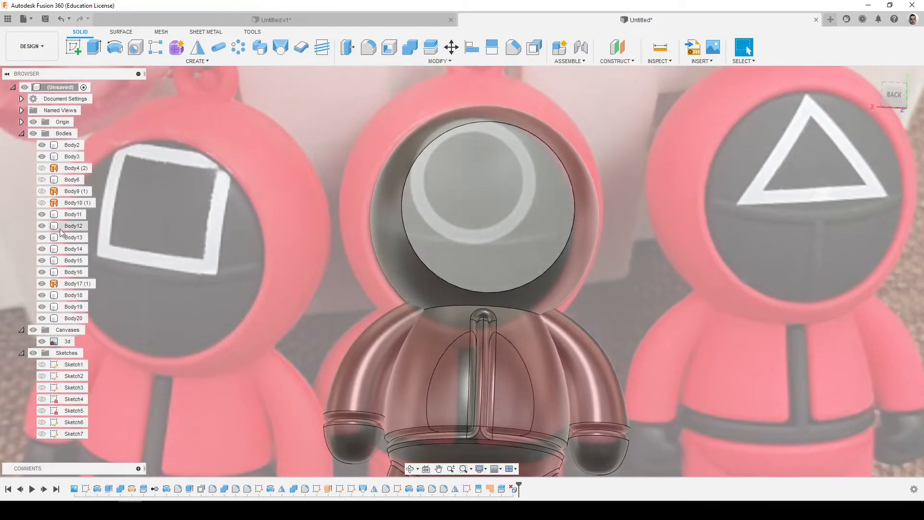
pyautogui.click(42, 180)
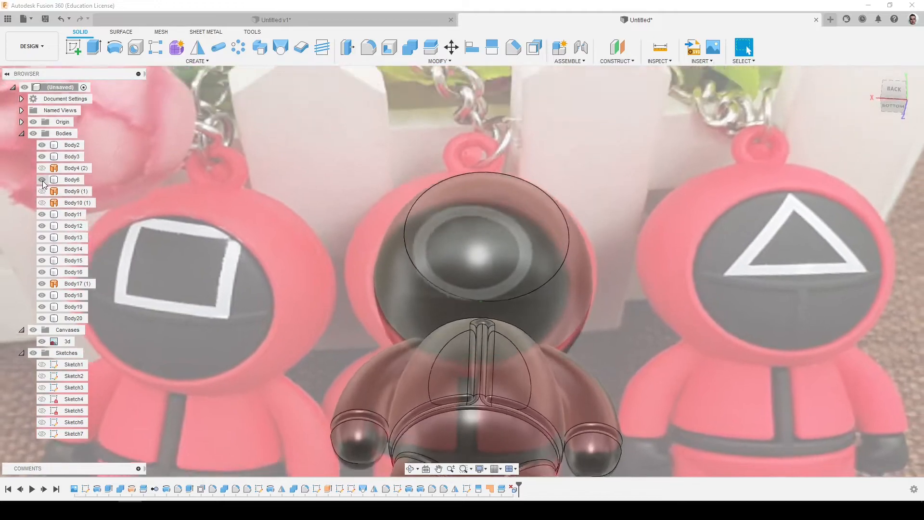
pyautogui.click(43, 180)
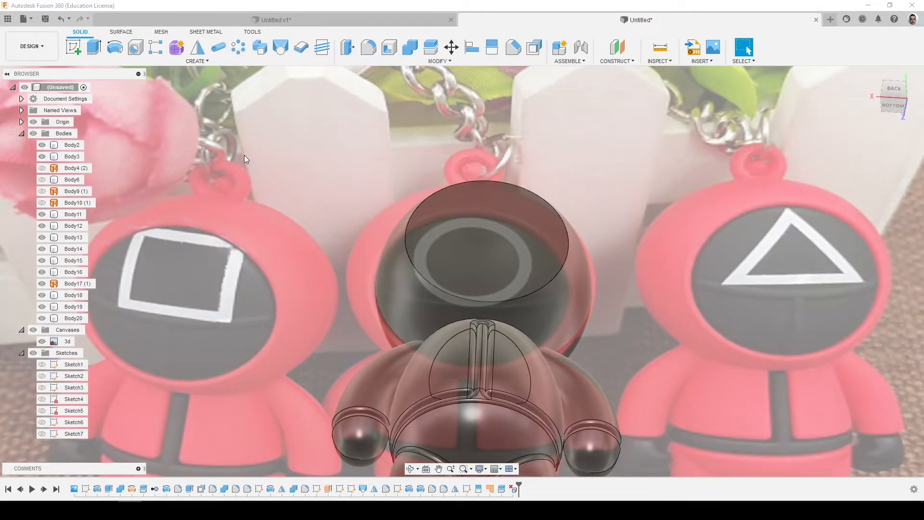
pyautogui.press('f')
pyautogui.click(407, 246)
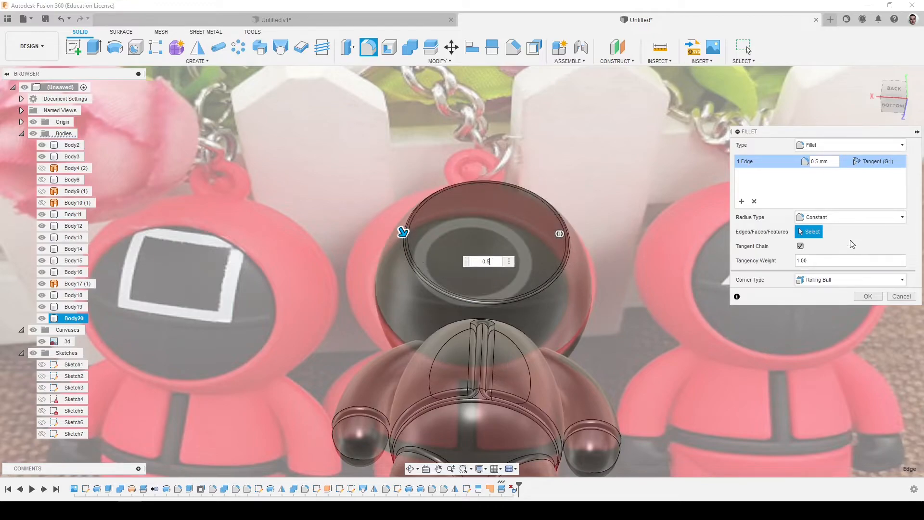
pyautogui.click(868, 297)
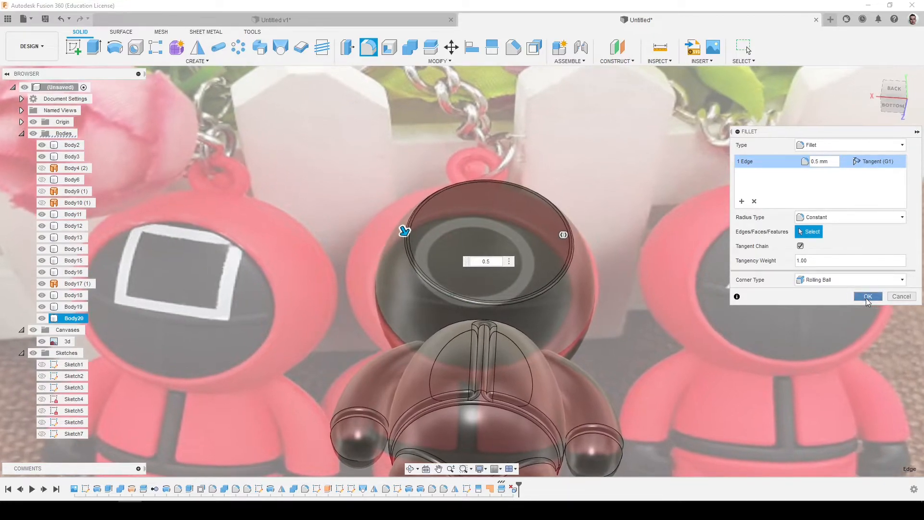
# Show Body6 again and fillet the circular edge around the mask
pyautogui.click(42, 179)
pyautogui.keyDown('shift'); pyautogui.moveTo(313, 226); pyautogui.dragTo(403, 241, button='middle'); pyautogui.keyUp('shift')
pyautogui.scroll(5, 404, 240)
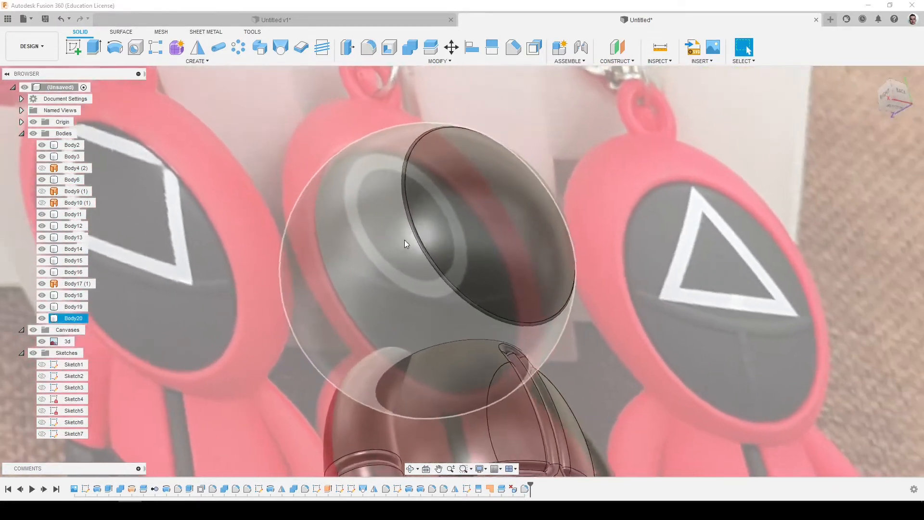
pyautogui.press('f')
pyautogui.click(417, 228)
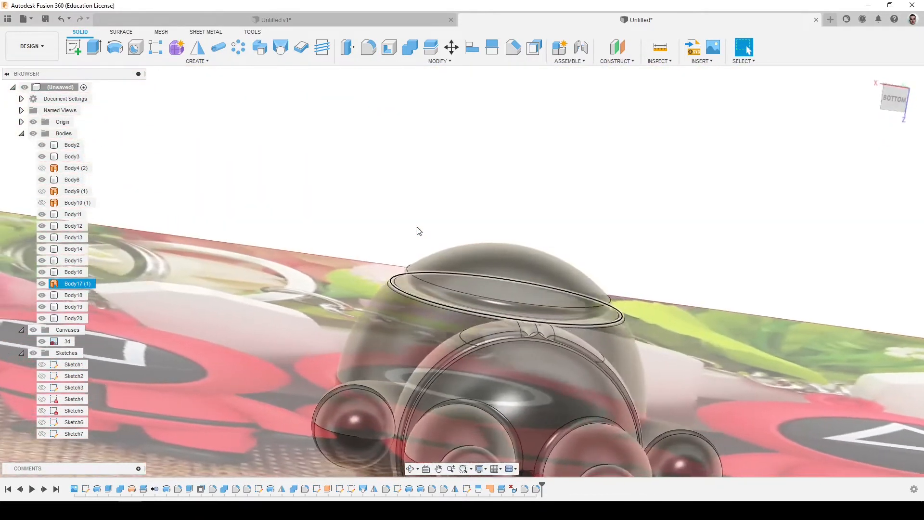
pyautogui.keyDown('shift'); pyautogui.moveTo(417, 227); pyautogui.dragTo(441, 246, button='middle'); pyautogui.keyUp('shift')
pyautogui.scroll(-3, 441, 245)
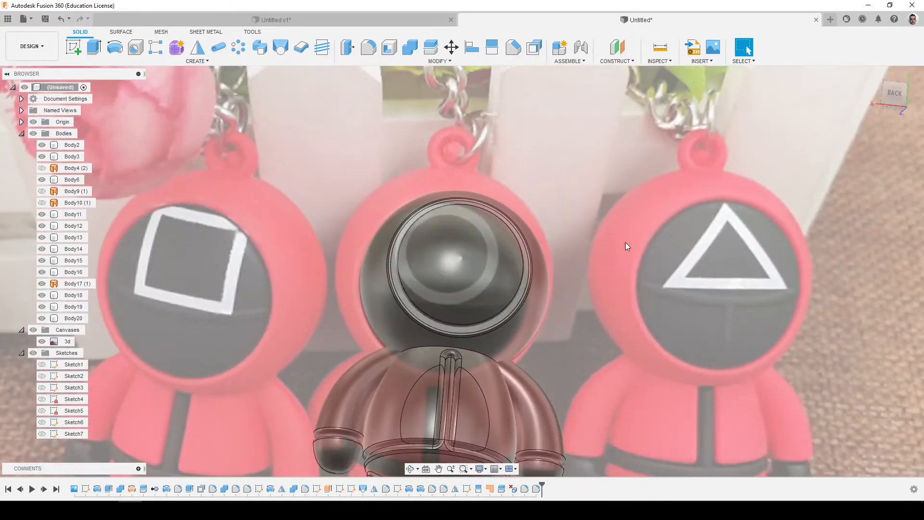
# Start a new sketch facing the mask and project the mask's circular edge into it
pyautogui.scroll(4, 649, 242)
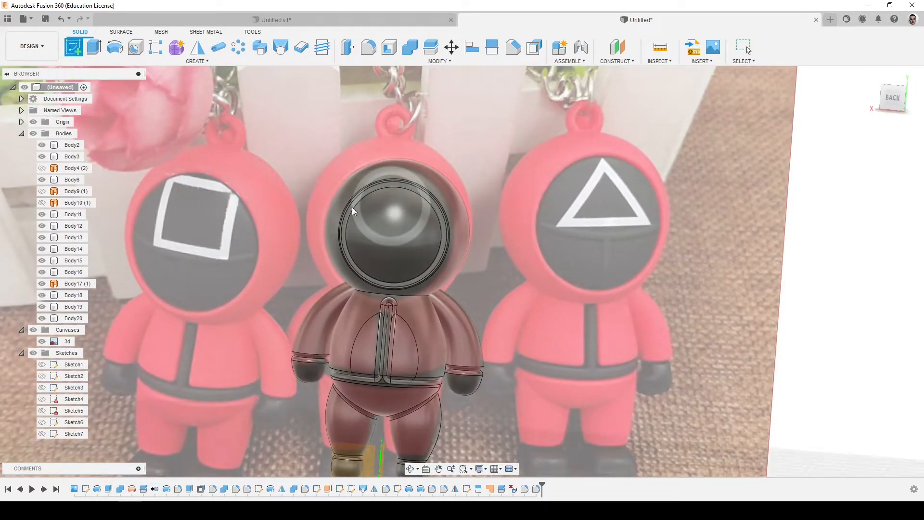
pyautogui.click(394, 223)
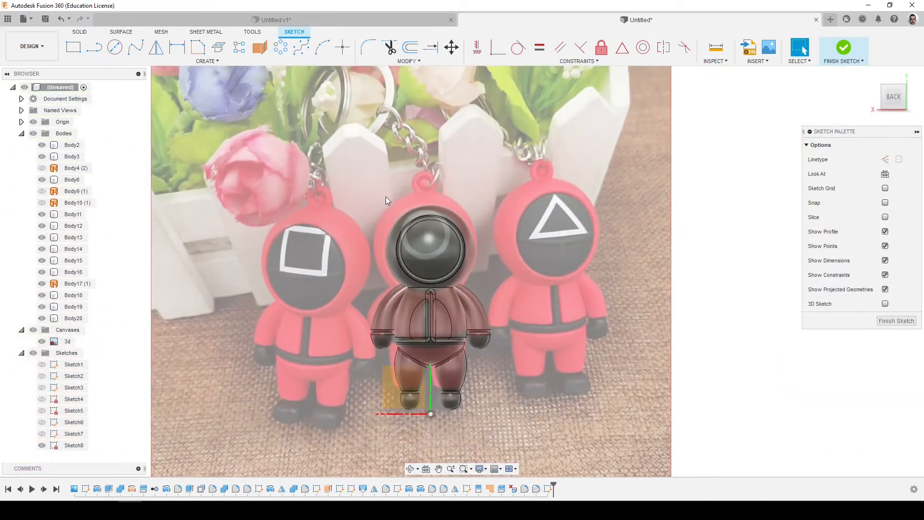
pyautogui.press('p')
pyautogui.click(439, 249)
pyautogui.click(866, 190)
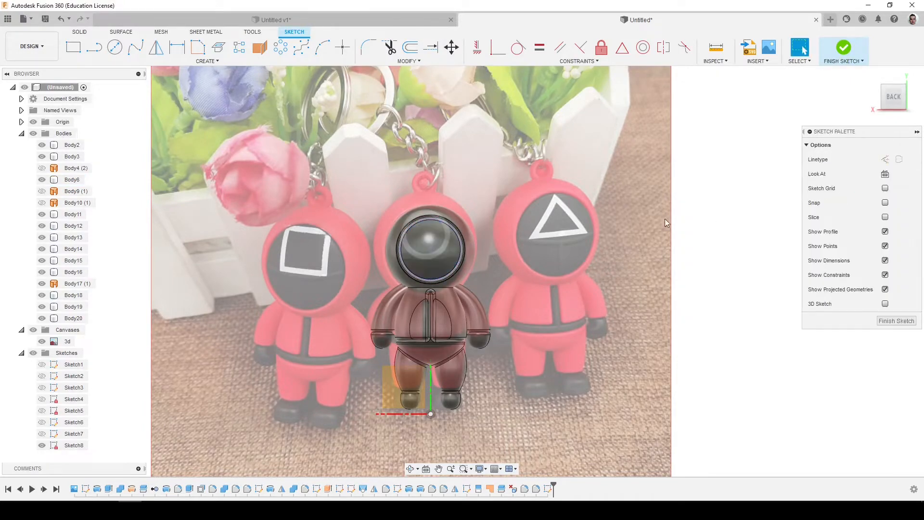
# Draw a vertical line from the mask circle's centre straight down past its lower edge
pyautogui.click(94, 46)
pyautogui.scroll(5, 373, 262)
pyautogui.click(490, 219)
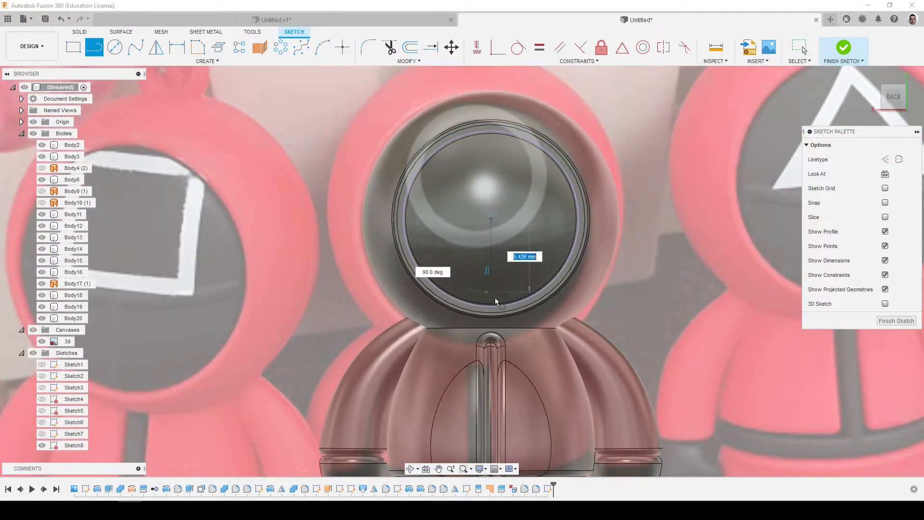
pyautogui.click(490, 317)
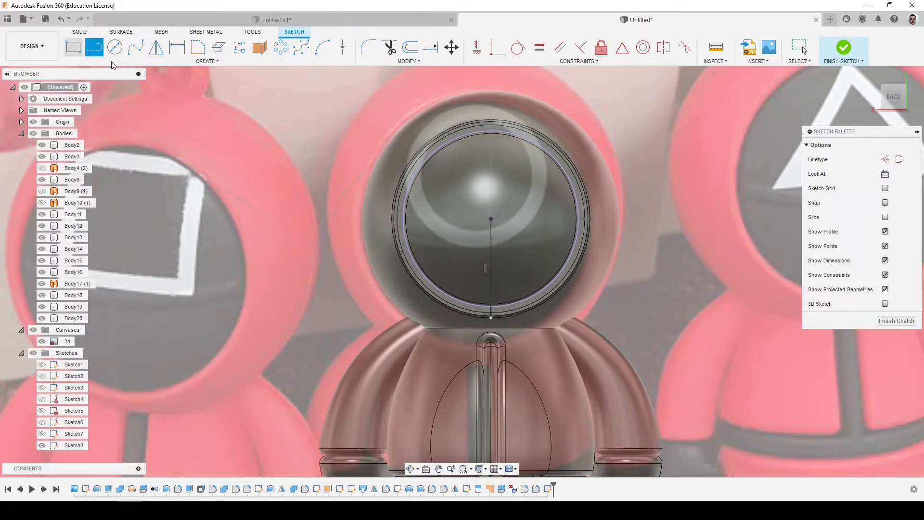
# From the mask centre, draw a horizontal rectangle about 10.3 by 0.8 mm and a downward rectangle about 0.9 by 7.4 mm
pyautogui.press('r')
pyautogui.click(491, 219)
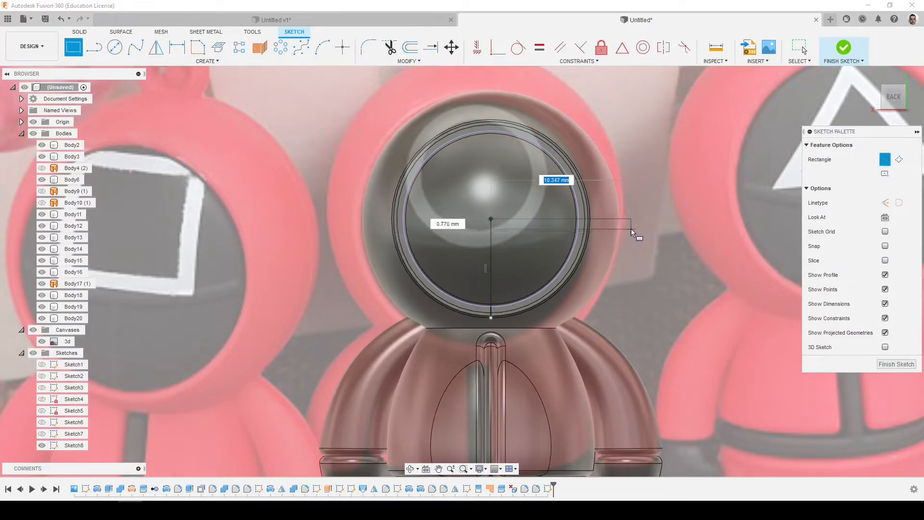
pyautogui.click(630, 230)
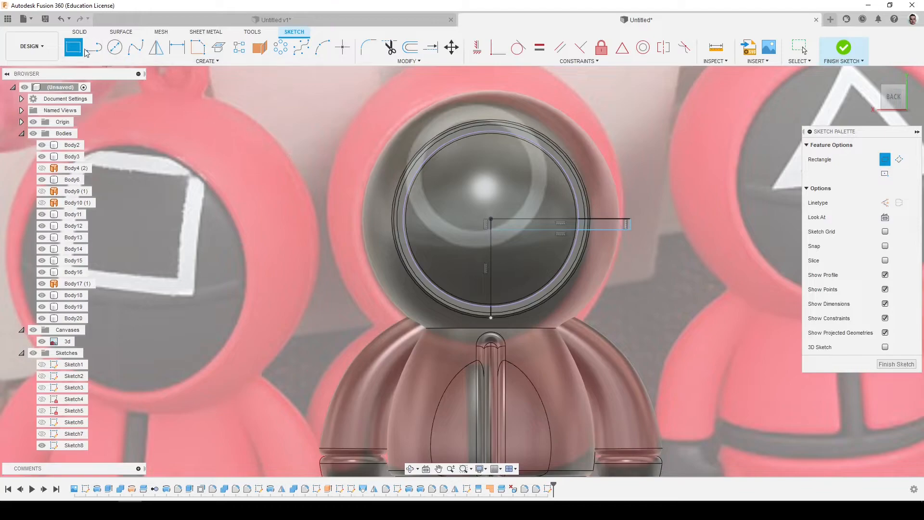
pyautogui.click(491, 219)
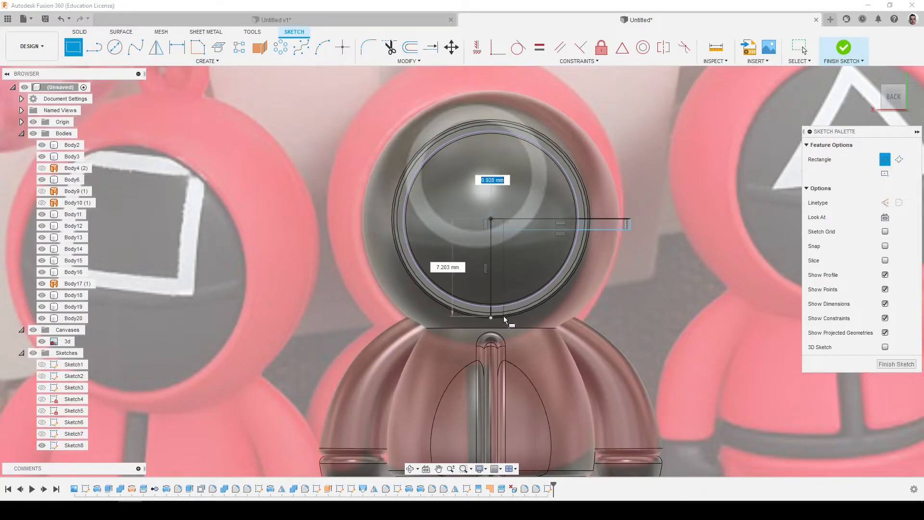
pyautogui.click(503, 320)
# Dimension the vertical rectangle 0.5 mm wide and the horizontal rectangle 1 mm high
pyautogui.press('d')
pyautogui.click(503, 303)
pyautogui.click(518, 291)
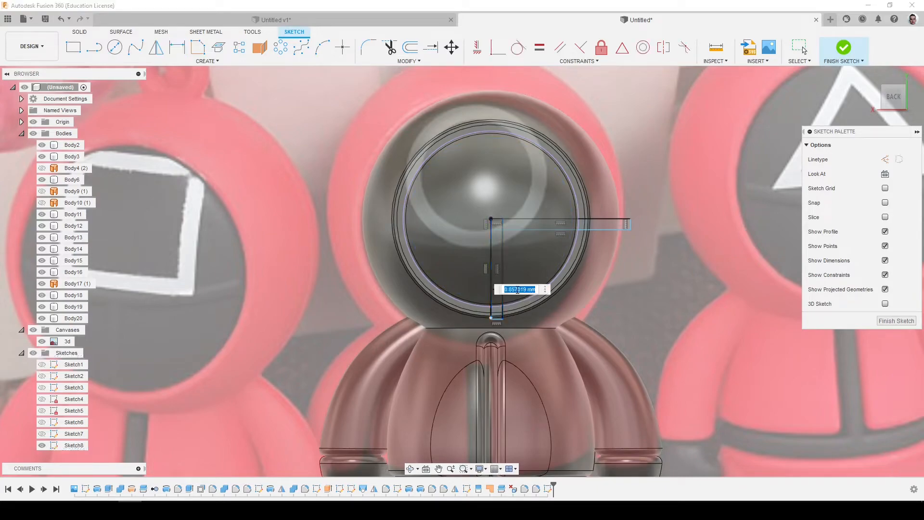
pyautogui.press('Return')
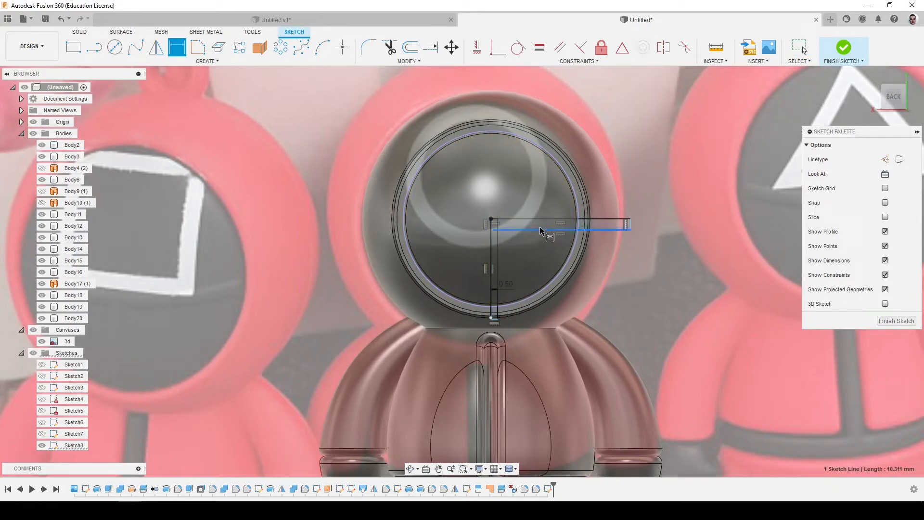
pyautogui.click(541, 223)
pyautogui.click(639, 226)
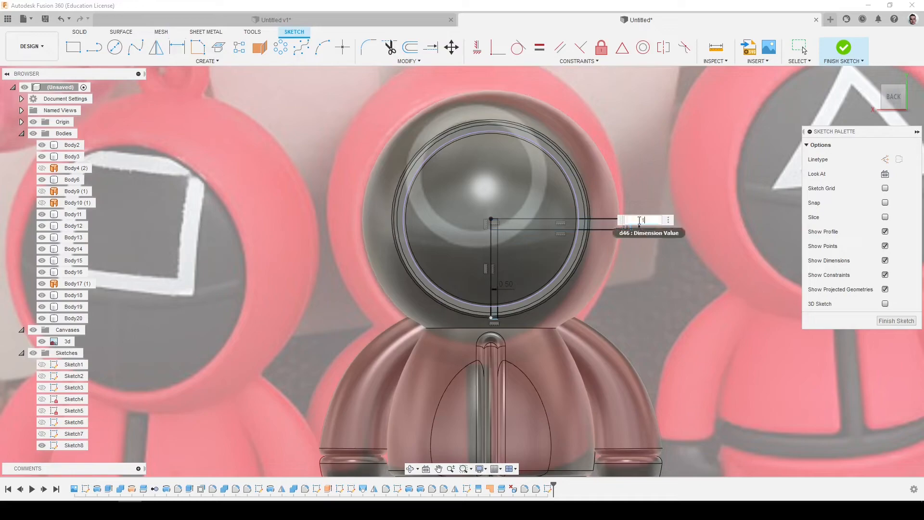
pyautogui.write('1')
pyautogui.press('Return')
# Mirror the vertical rectangle's outer edge and both long edges of the horizontal rectangle about the vertical centre line
pyautogui.click(156, 47)
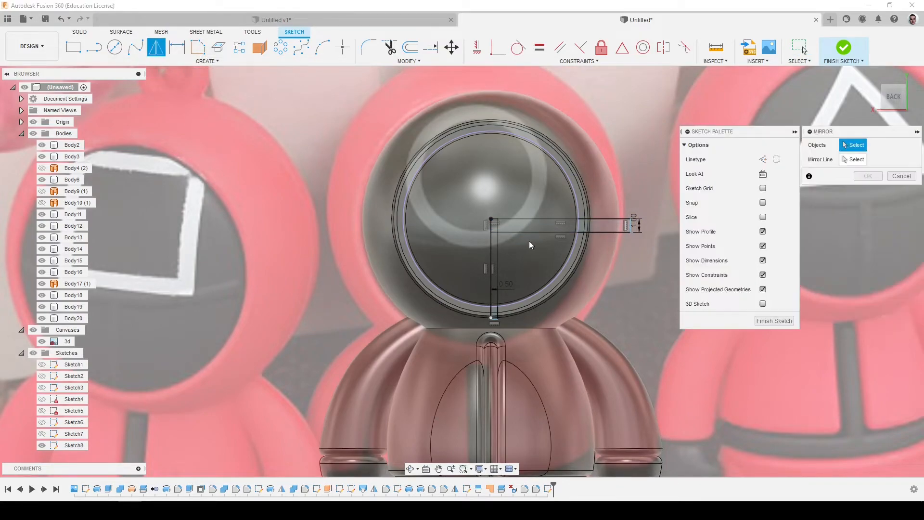
pyautogui.click(497, 244)
pyautogui.scroll(3, 495, 218)
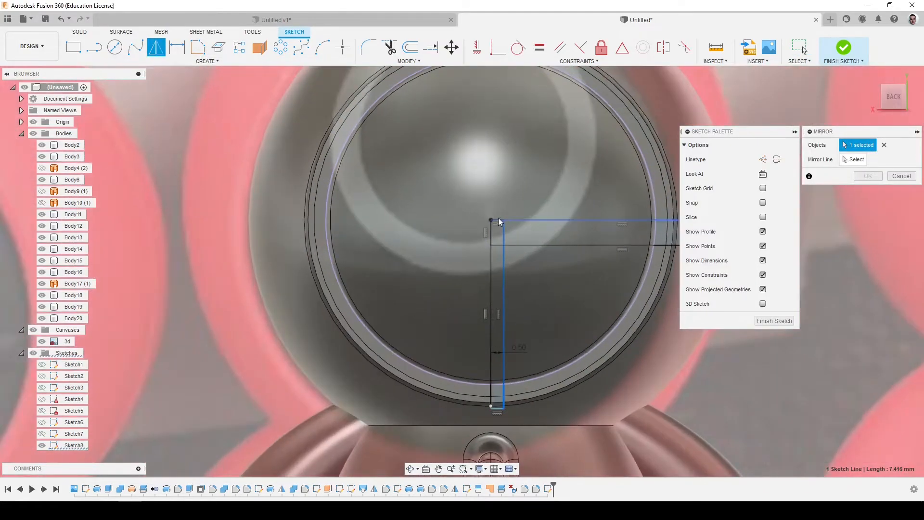
pyautogui.click(513, 220)
pyautogui.click(518, 244)
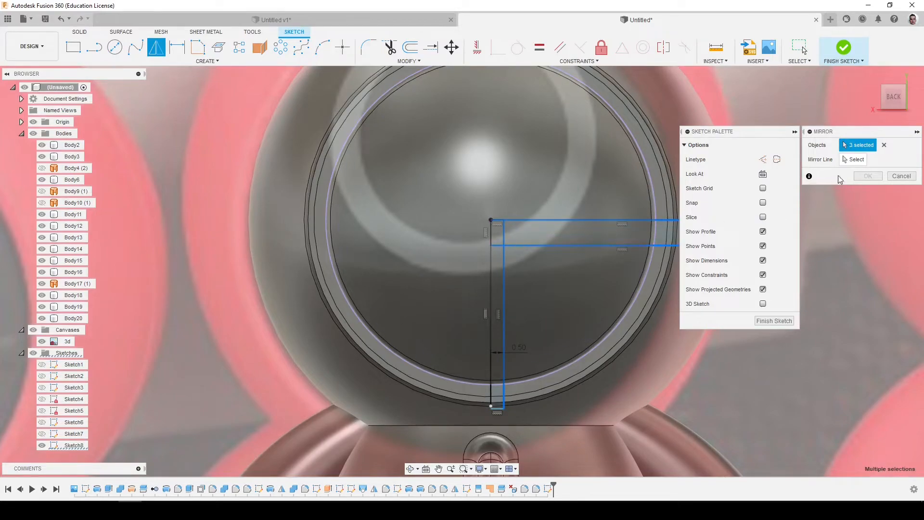
pyautogui.click(491, 285)
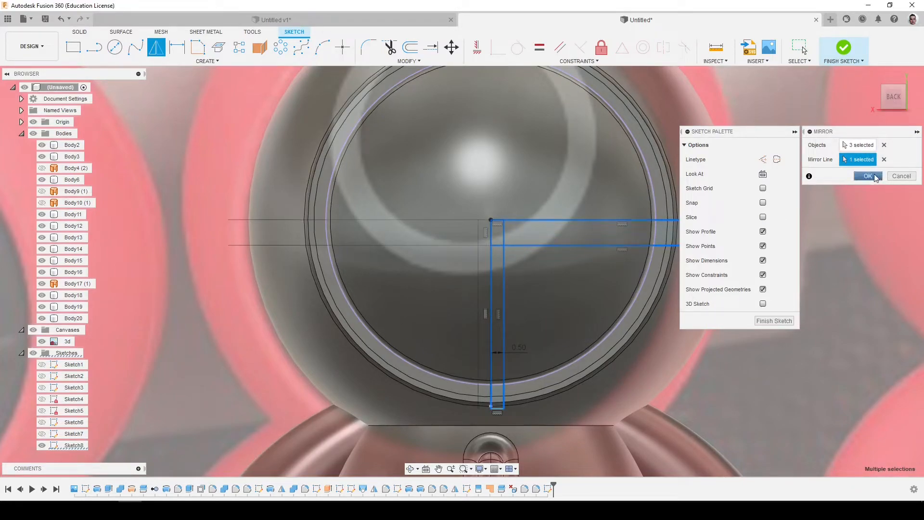
pyautogui.click(868, 176)
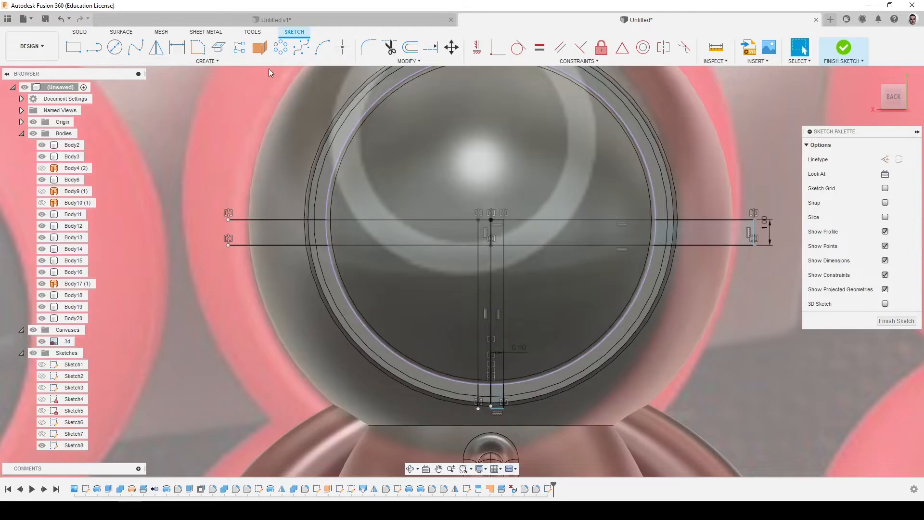
# Trim the crossing line segments where the vertical and horizontal bands meet at the mask centre, and finish the sketch
pyautogui.click(390, 47)
pyautogui.scroll(5, 496, 223)
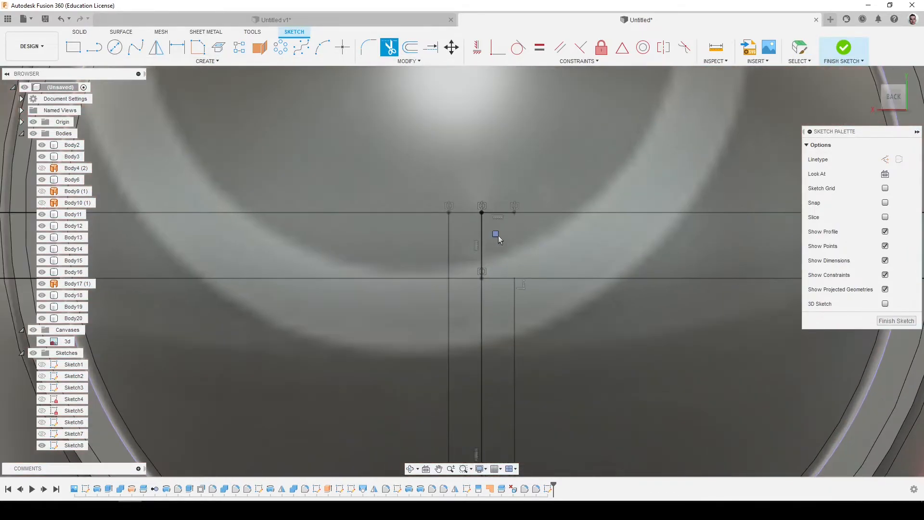
pyautogui.click(496, 235)
pyautogui.scroll(-5, 500, 282)
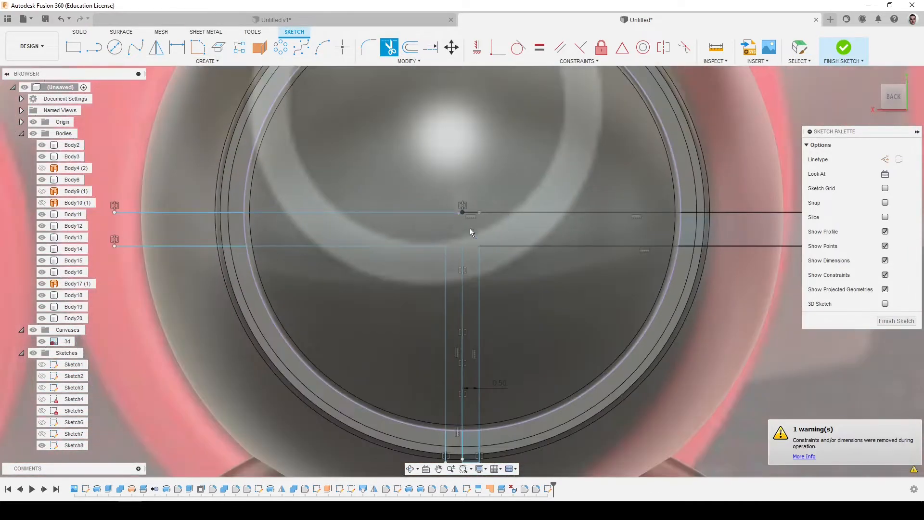
pyautogui.click(894, 321)
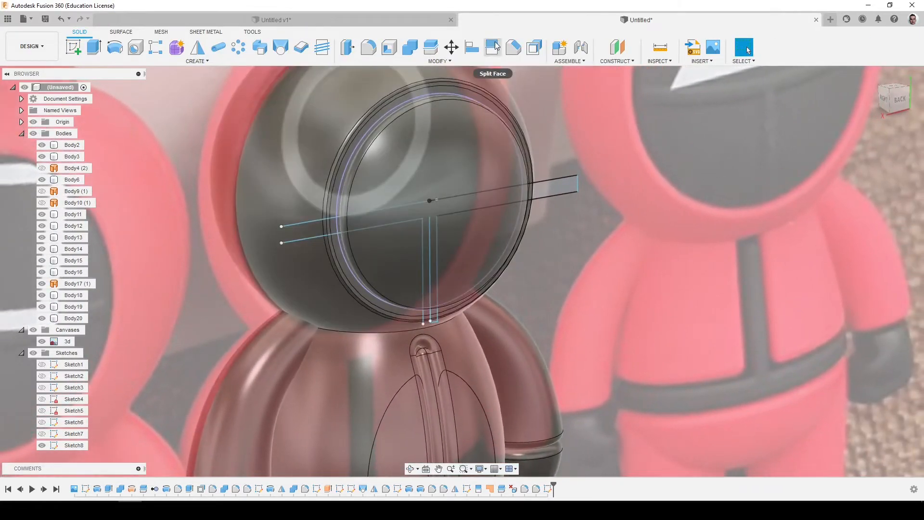
pyautogui.click(496, 46)
pyautogui.click(477, 206)
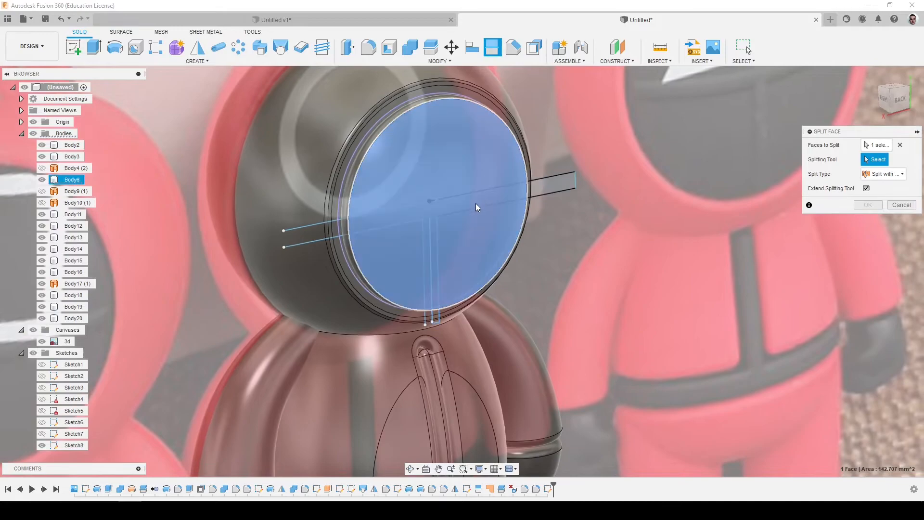
pyautogui.click(477, 213)
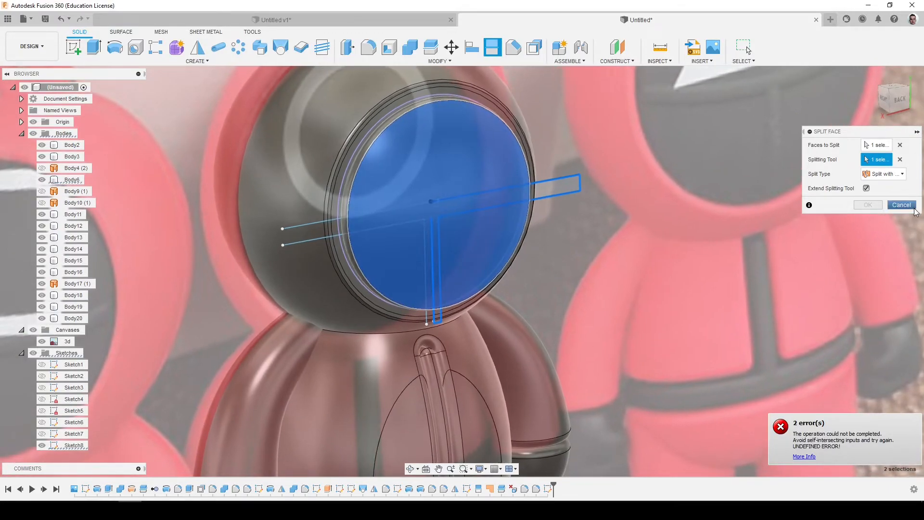
pyautogui.click(912, 207)
# Reopen the mask band sketch and draw a vertical line from the mask centre up towards the top of the mask's inner circle
pyautogui.keyDown('shift'); pyautogui.moveTo(597, 208); pyautogui.dragTo(469, 226, button='middle'); pyautogui.keyUp('shift')
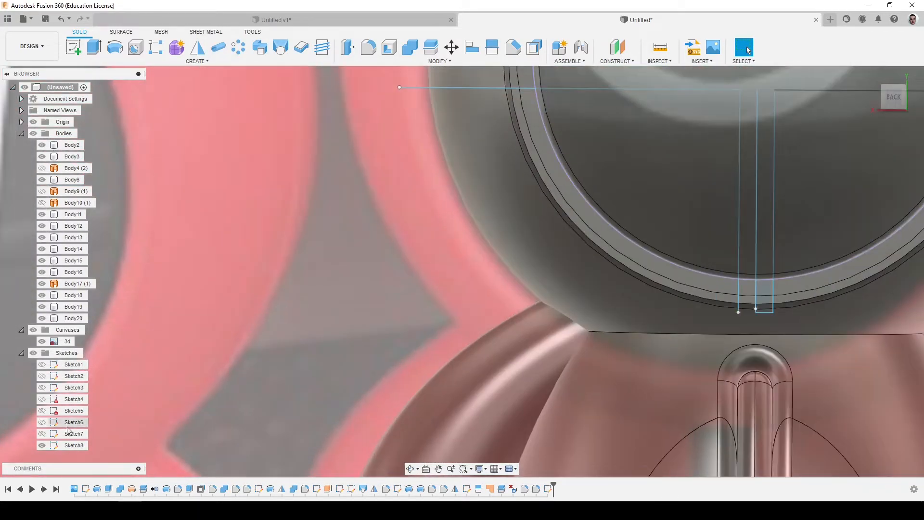
pyautogui.rightClick(72, 445)
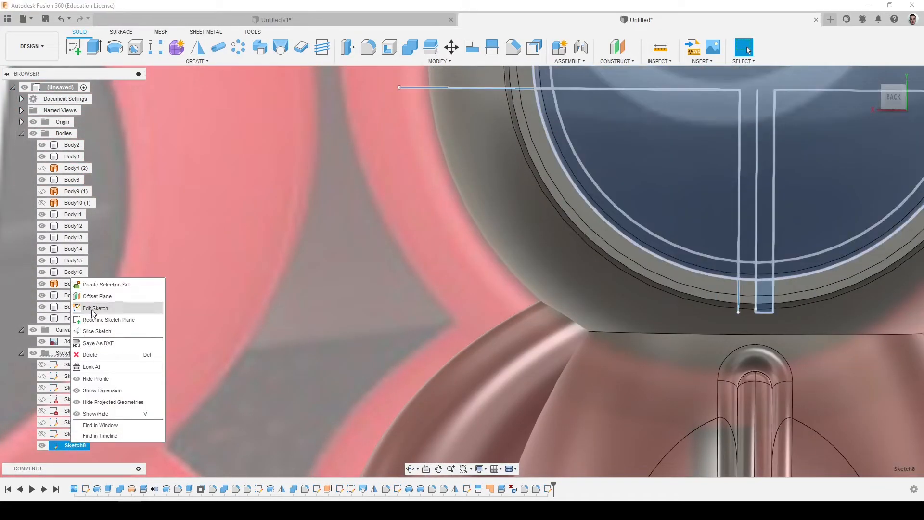
pyautogui.click(143, 310)
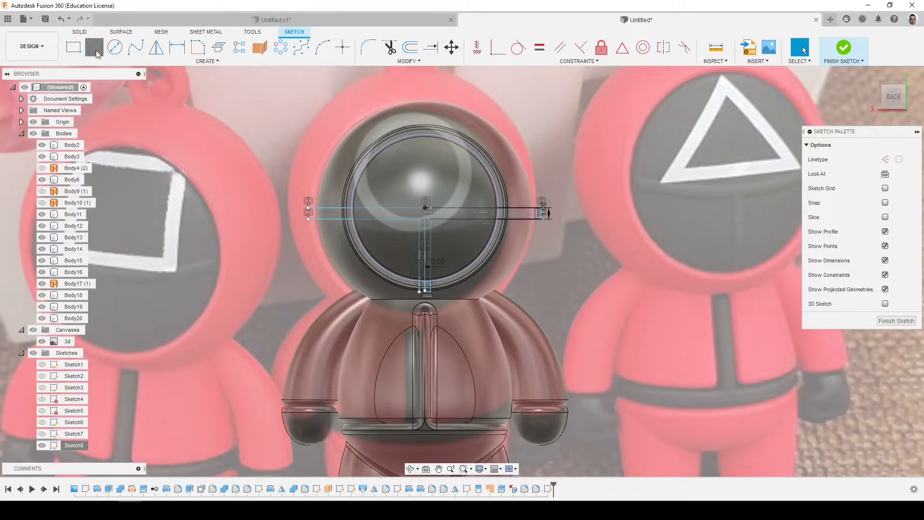
pyautogui.click(95, 50)
pyautogui.scroll(3, 399, 198)
pyautogui.click(443, 219)
pyautogui.click(444, 103)
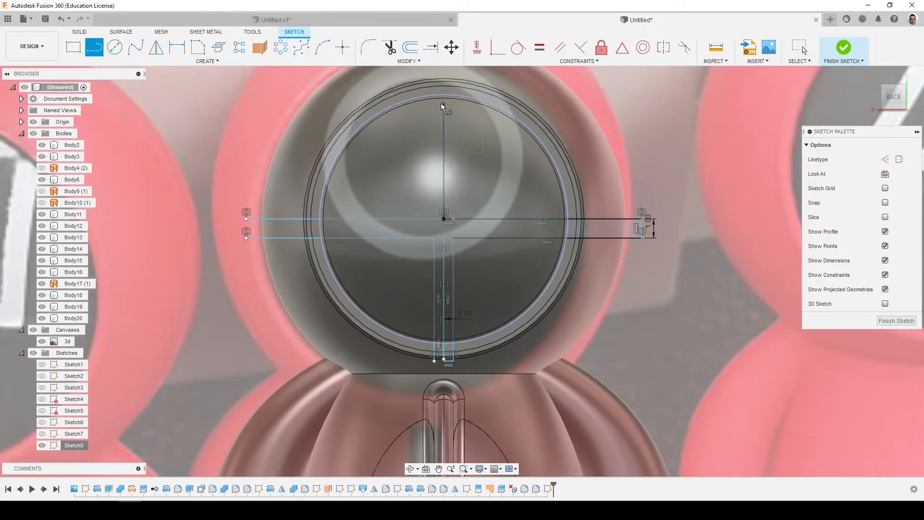
# Draw a circle about 5.7 mm in diameter around the midpoint of the upper vertical line and offset it 0.6 mm inward
pyautogui.press('c')
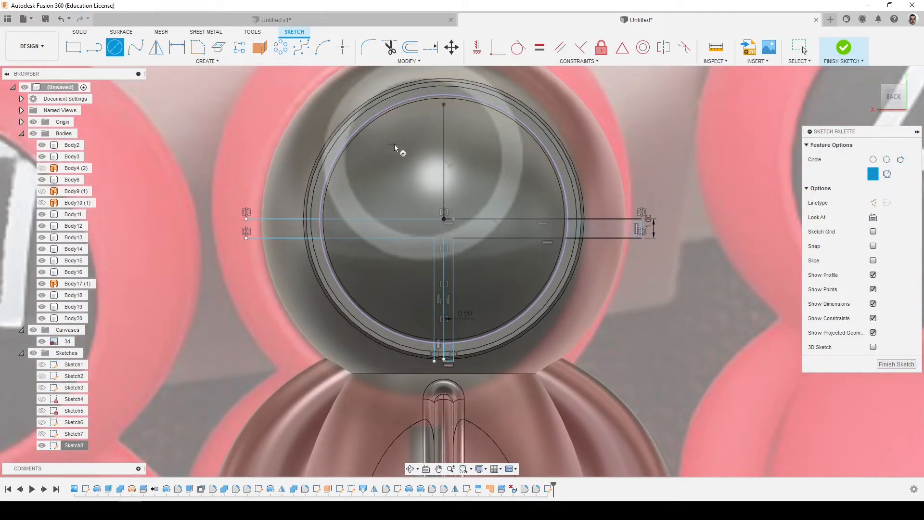
pyautogui.click(444, 154)
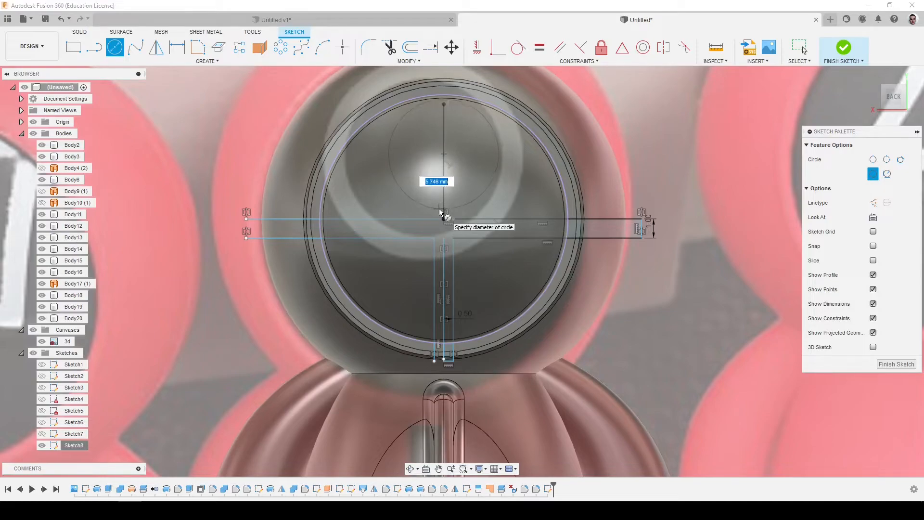
pyautogui.press('Escape')
pyautogui.press('Escape')
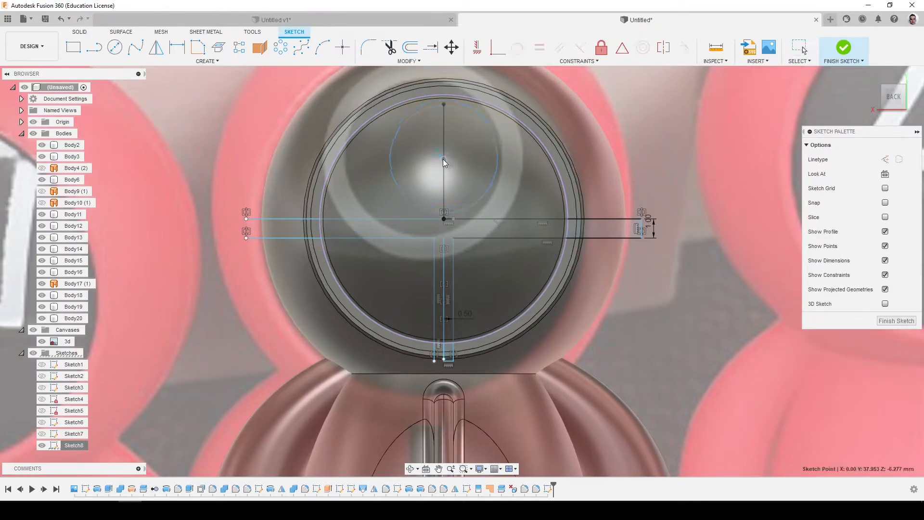
pyautogui.click(411, 53)
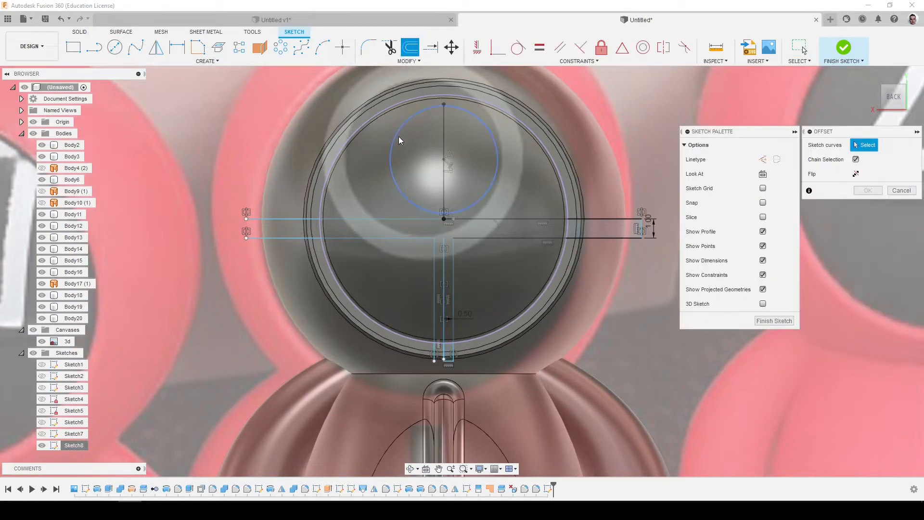
pyautogui.click(398, 137)
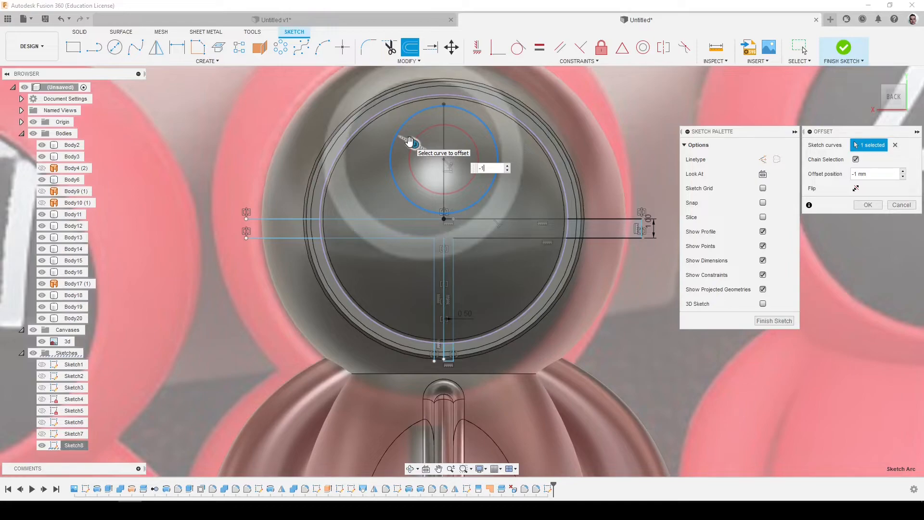
pyautogui.press('Return')
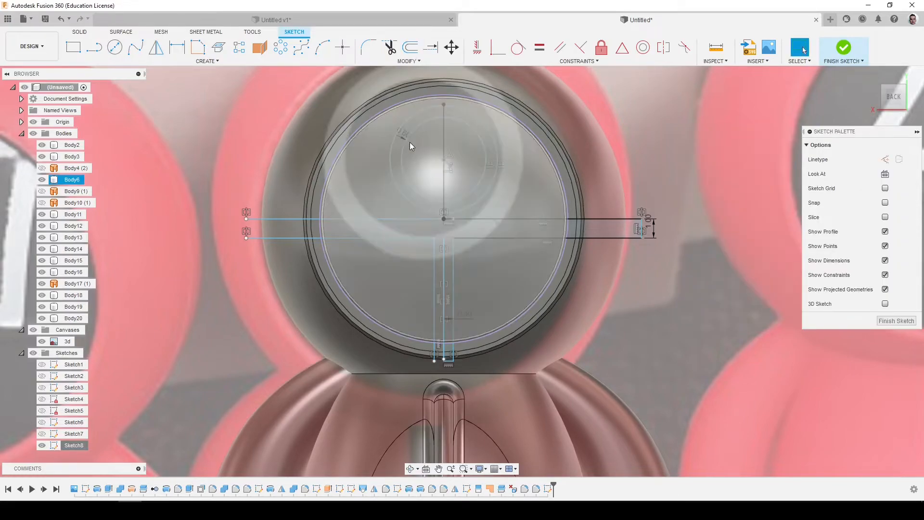
pyautogui.scroll(-5, 303, 282)
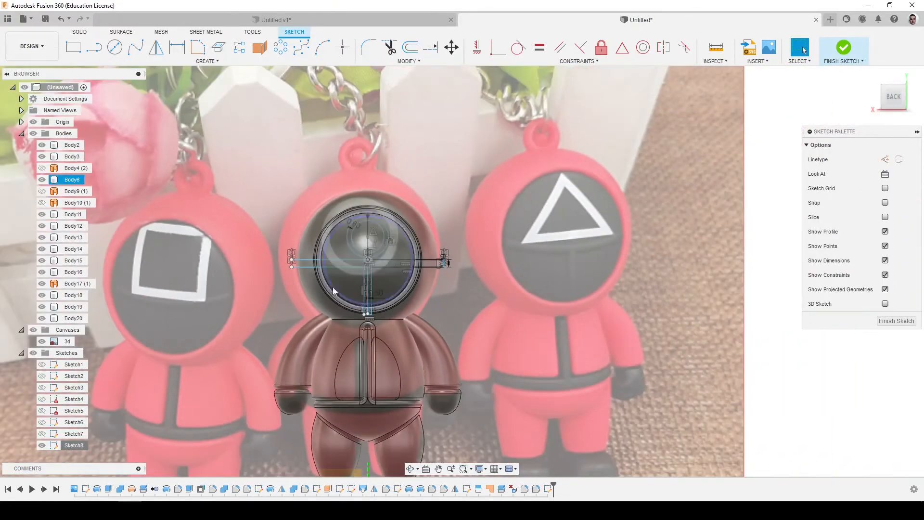
# Examine the points and short line segments where the vertical and horizontal bands meet at the mask centre
pyautogui.scroll(6, 363, 261)
pyautogui.scroll(2, 384, 210)
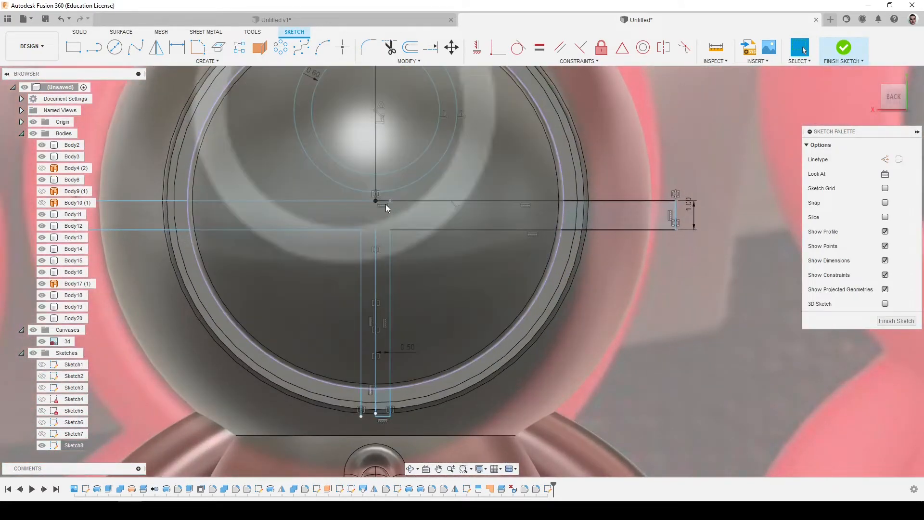
pyautogui.click(376, 201)
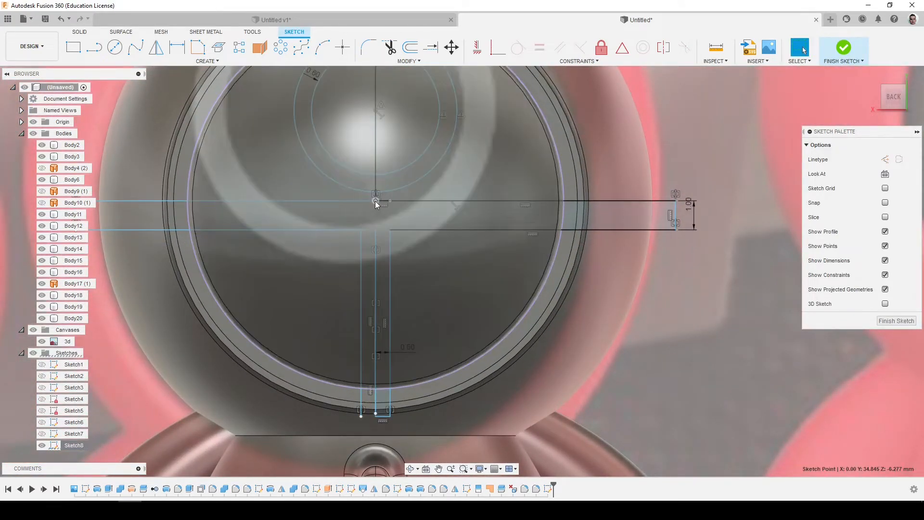
pyautogui.scroll(5, 380, 202)
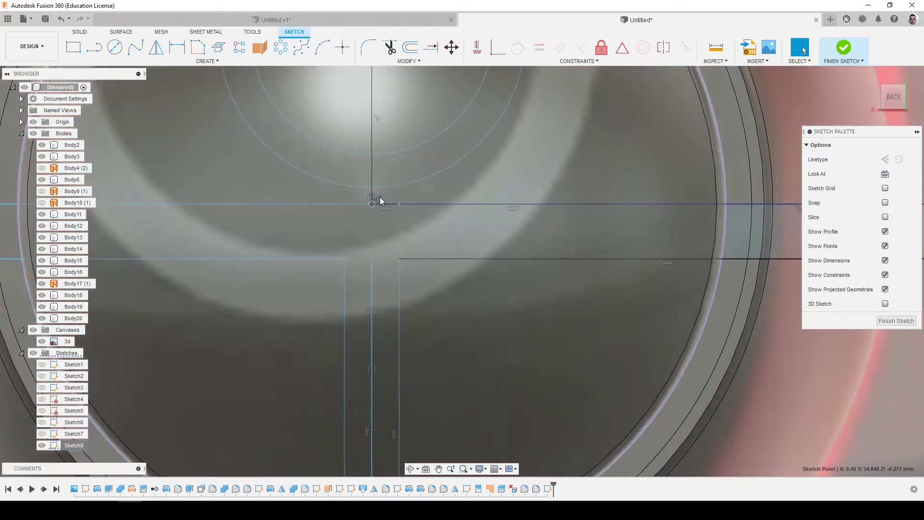
pyautogui.click(366, 205)
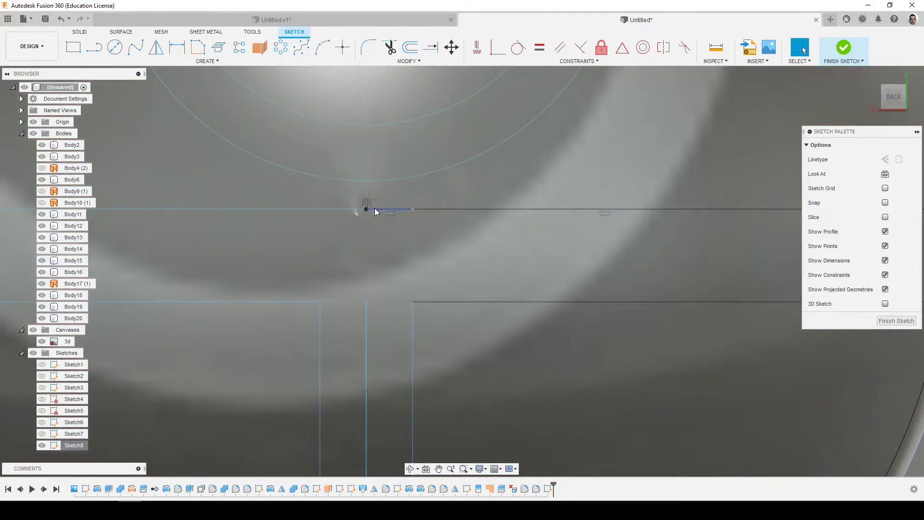
pyautogui.press('Delete')
pyautogui.click(366, 209)
pyautogui.scroll(-5, 394, 213)
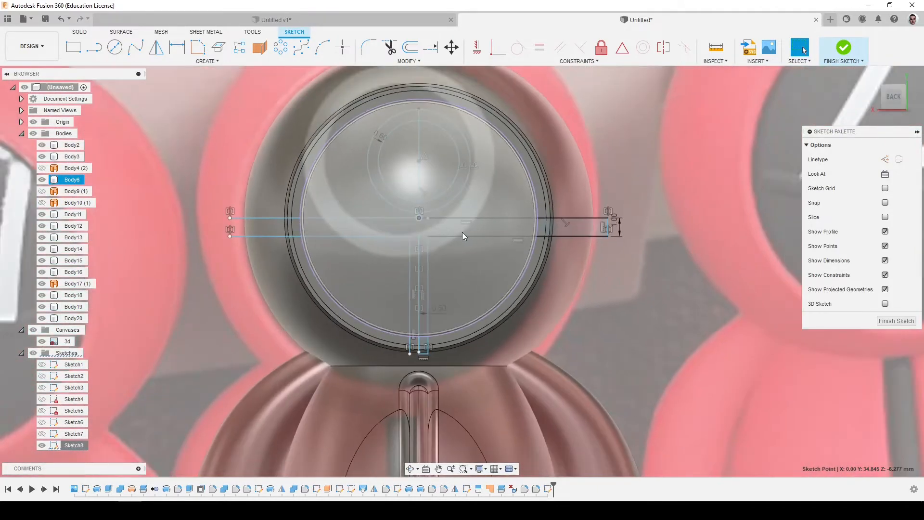
pyautogui.scroll(-3, 462, 233)
# Trim the vertical band's middle line and bottom edge and the horizontal band's closed end edge, and finish the sketch
pyautogui.click(389, 48)
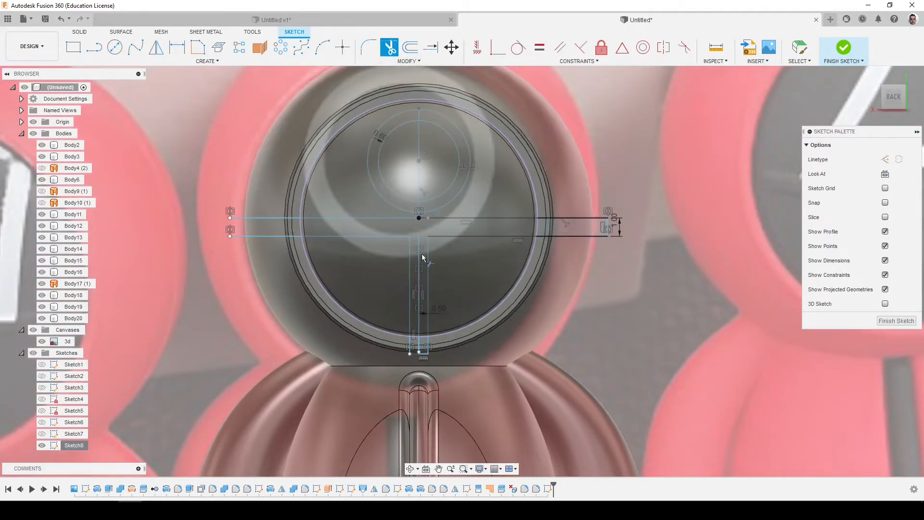
pyautogui.scroll(3, 419, 274)
pyautogui.click(422, 353)
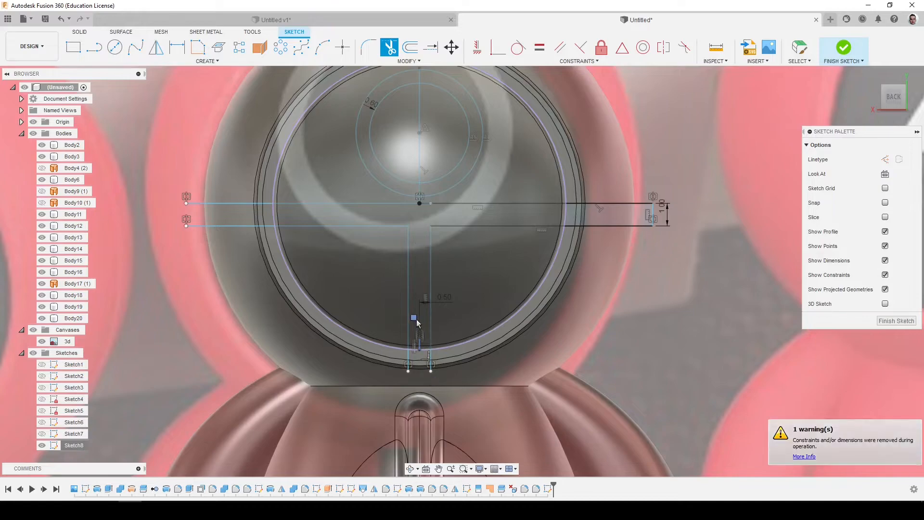
pyautogui.scroll(2, 419, 308)
pyautogui.scroll(-3, 473, 277)
pyautogui.click(602, 234)
pyautogui.click(598, 244)
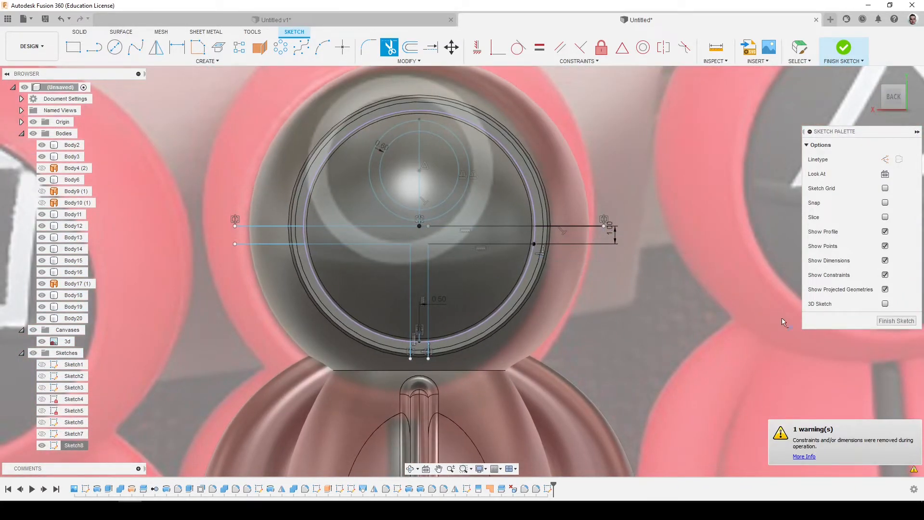
pyautogui.click(896, 320)
# Split the mask's front face with the inner of the two concentric sketch circles
pyautogui.moveTo(452, 250)
pyautogui.keyDown('shift'); pyautogui.mouseDown(button='middle')
pyautogui.moveTo(481, 155)
pyautogui.moveTo(477, 84)
pyautogui.mouseUp(button='middle'); pyautogui.keyUp('shift')
pyautogui.click(491, 47)
pyautogui.click(486, 144)
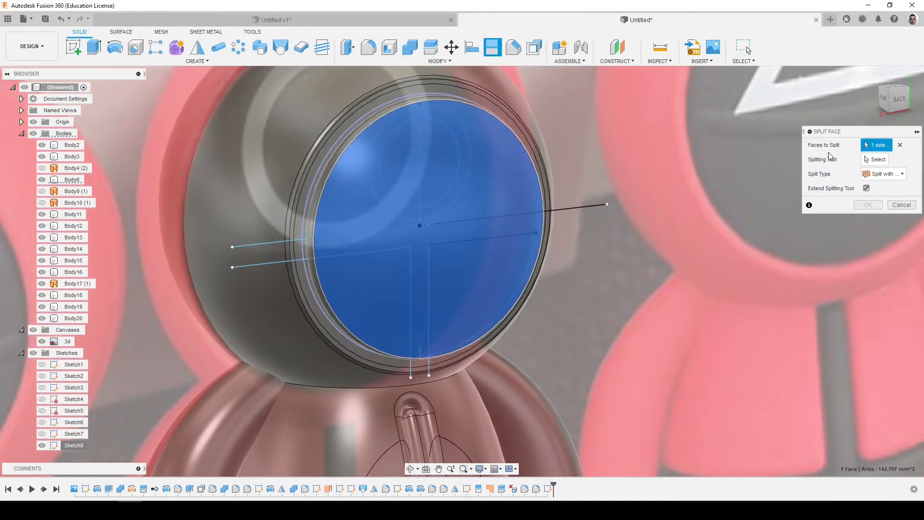
pyautogui.click(456, 182)
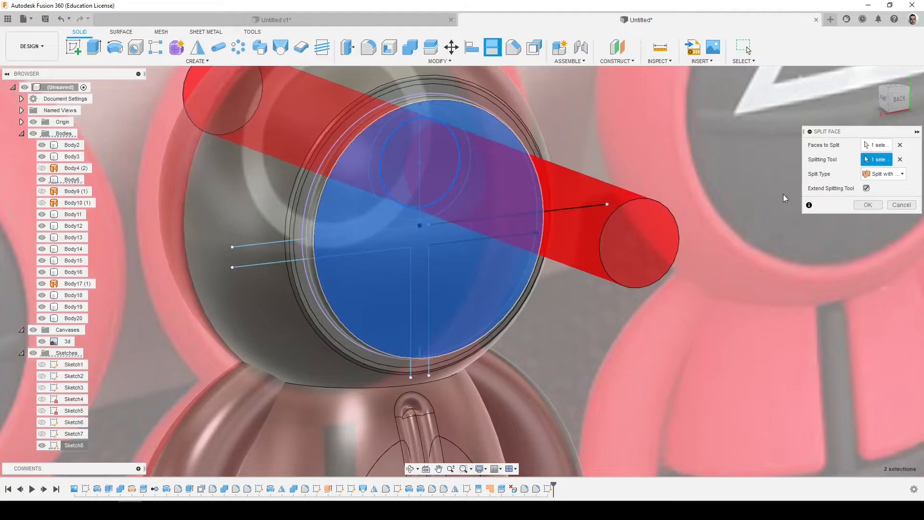
pyautogui.click(862, 207)
# Show the mask sketch again and split the surrounding front face with the outer concentric circle
pyautogui.click(494, 52)
pyautogui.click(476, 110)
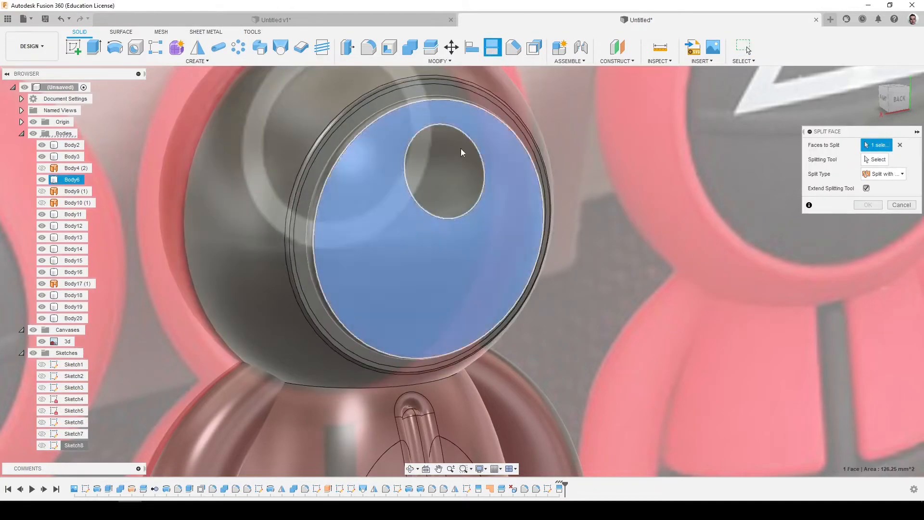
pyautogui.click(42, 445)
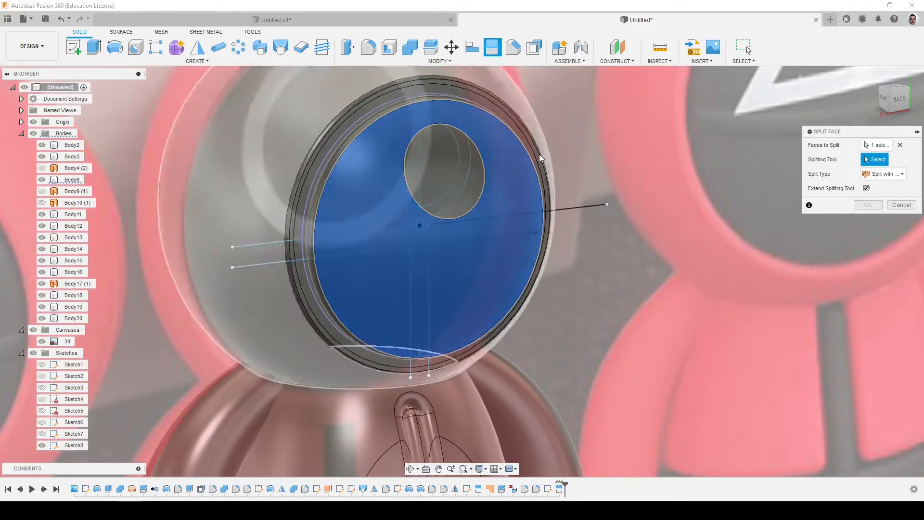
pyautogui.click(491, 125)
pyautogui.click(867, 204)
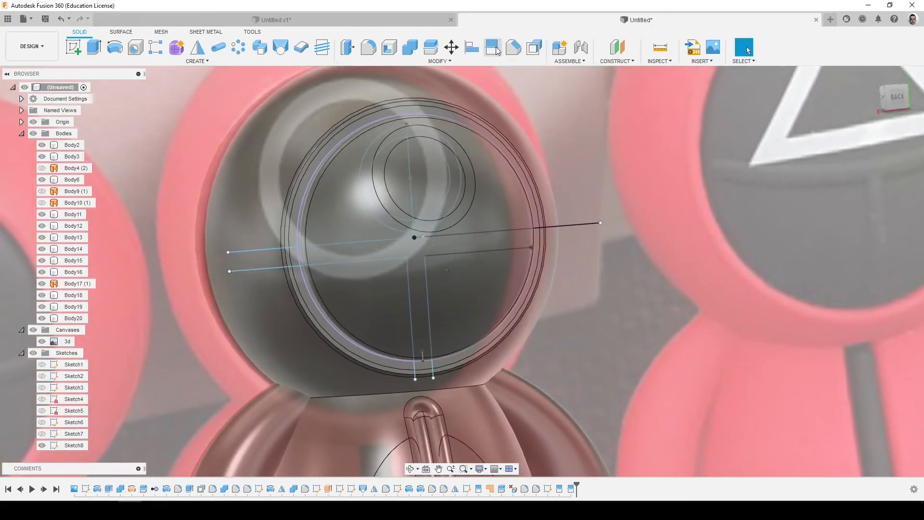
# Split the mask face around the ring with the horizontal band's upper line
pyautogui.click(492, 47)
pyautogui.click(505, 182)
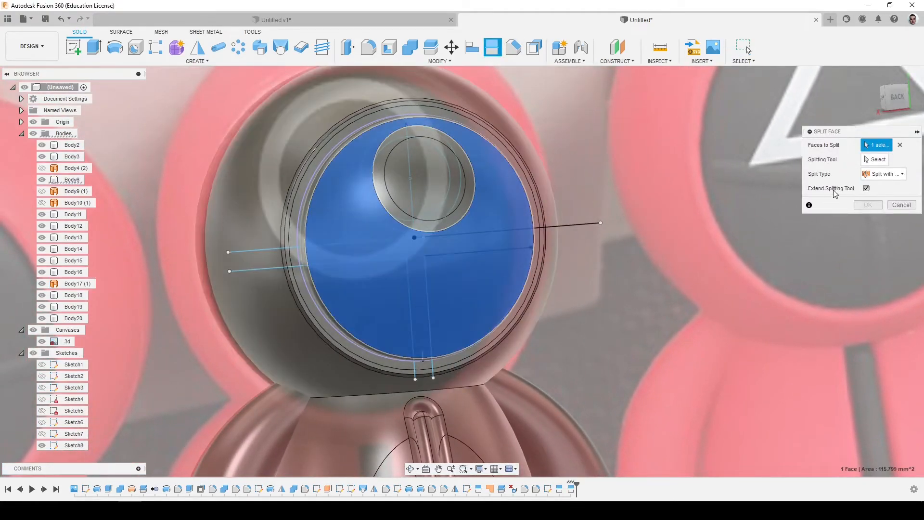
pyautogui.click(570, 228)
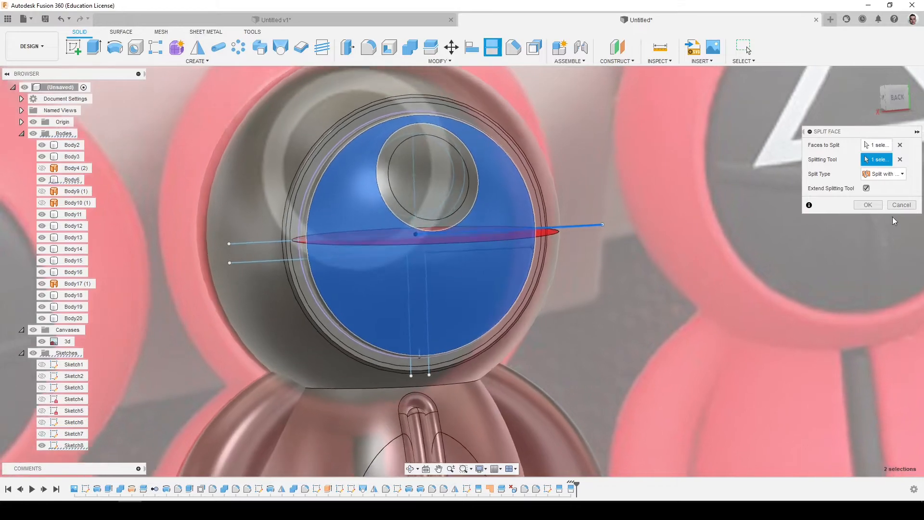
pyautogui.click(867, 204)
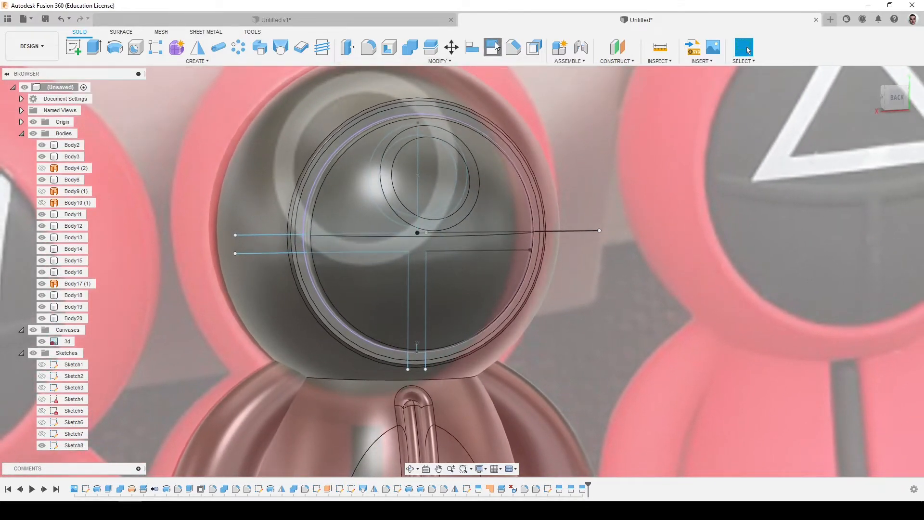
# Split the lower mask face with the right-hand corner outline formed by the horizontal and vertical bands
pyautogui.click(492, 47)
pyautogui.click(501, 303)
pyautogui.click(440, 254)
pyautogui.click(867, 204)
# Split the remaining lower mask face with the left-hand corner outline of the bands to complete the T shape
pyautogui.click(493, 47)
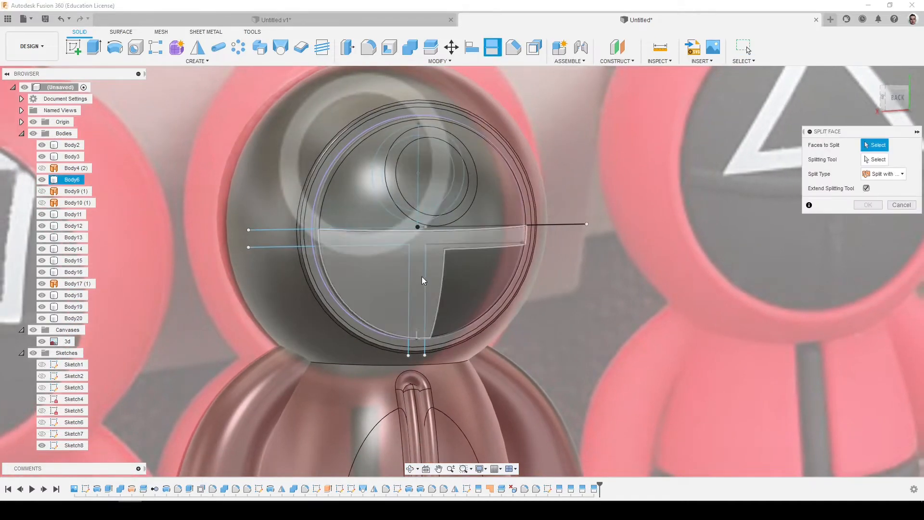
pyautogui.click(419, 272)
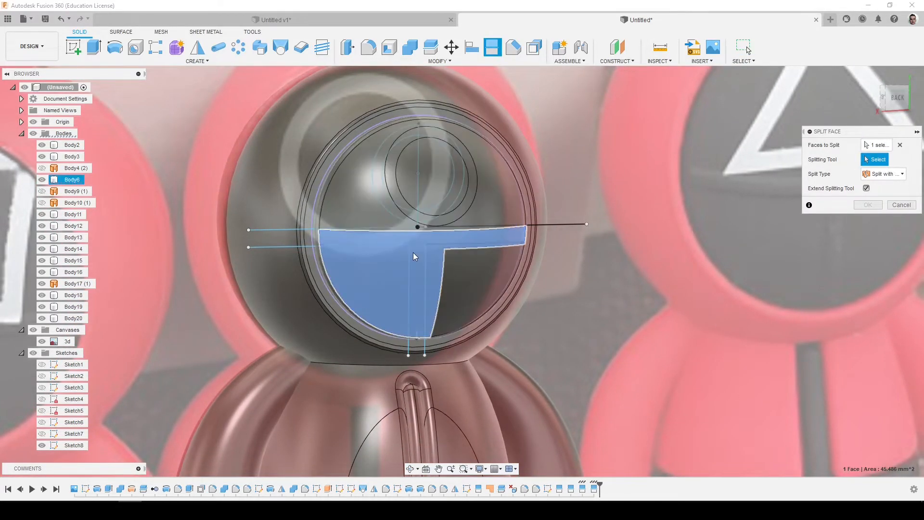
pyautogui.click(410, 257)
pyautogui.click(868, 205)
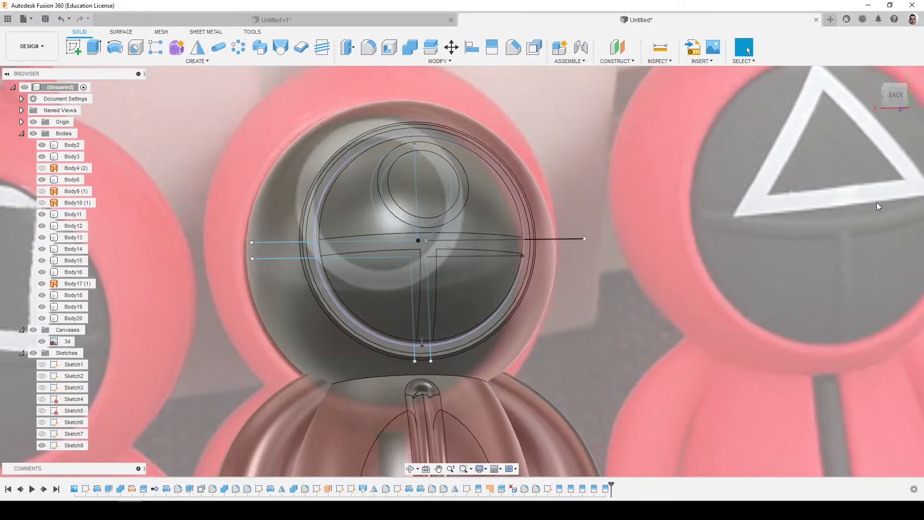
# Hide the mask sketch and offset the ring-shaped face on the mask by 0.4 mm
pyautogui.click(43, 445)
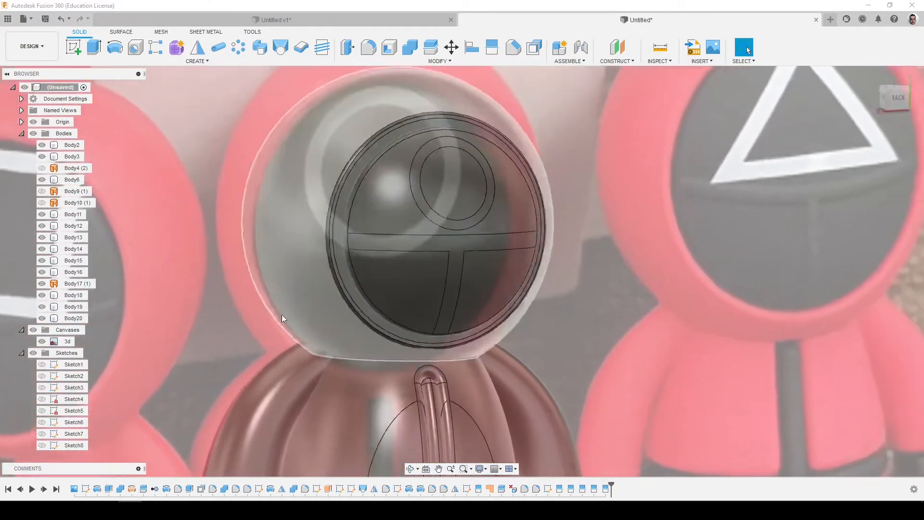
pyautogui.click(353, 54)
pyautogui.click(428, 166)
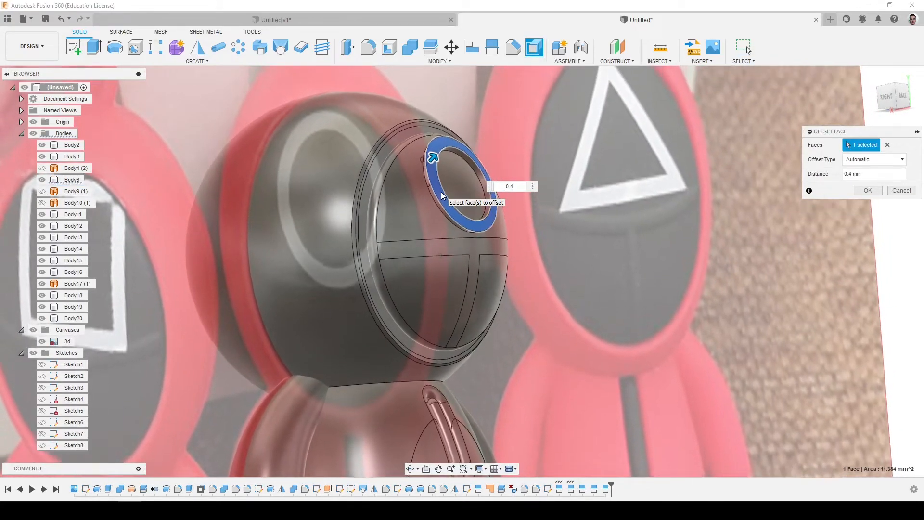
pyautogui.press('Return')
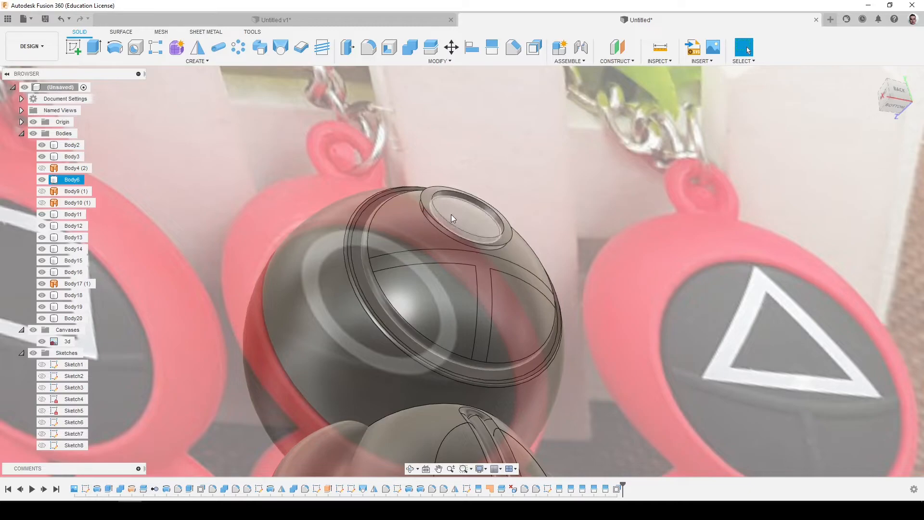
# Fillet the edges of the raised circle ring on the mask with a 0.2 mm radius
pyautogui.press('f')
pyautogui.click(437, 223)
pyautogui.click(434, 221)
pyautogui.write('0.2')
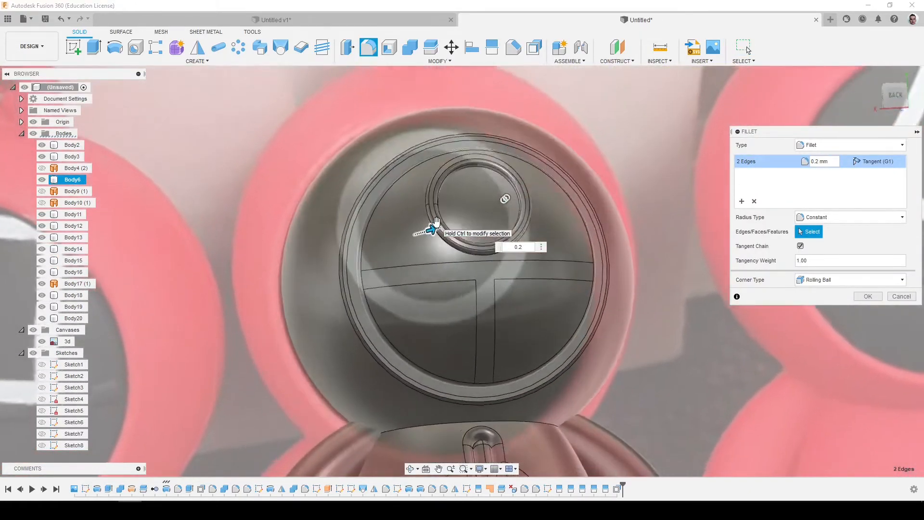
pyautogui.press('Return')
# Try to offset the T-shaped band face on the mask by 0.2 mm
pyautogui.press('q')
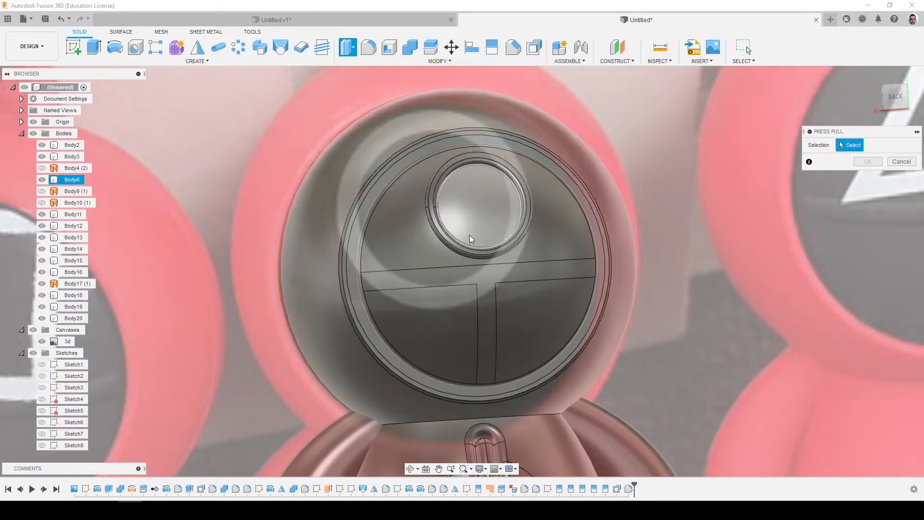
pyautogui.click(488, 271)
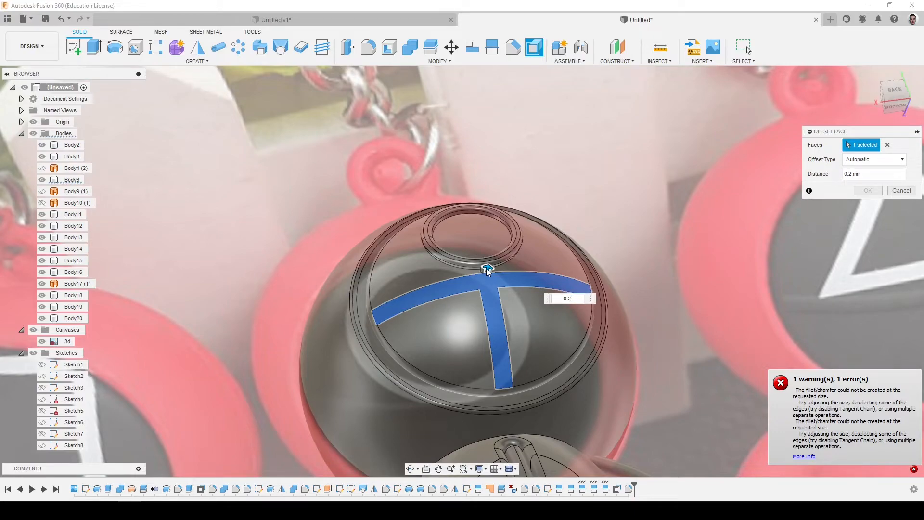
pyautogui.click(901, 190)
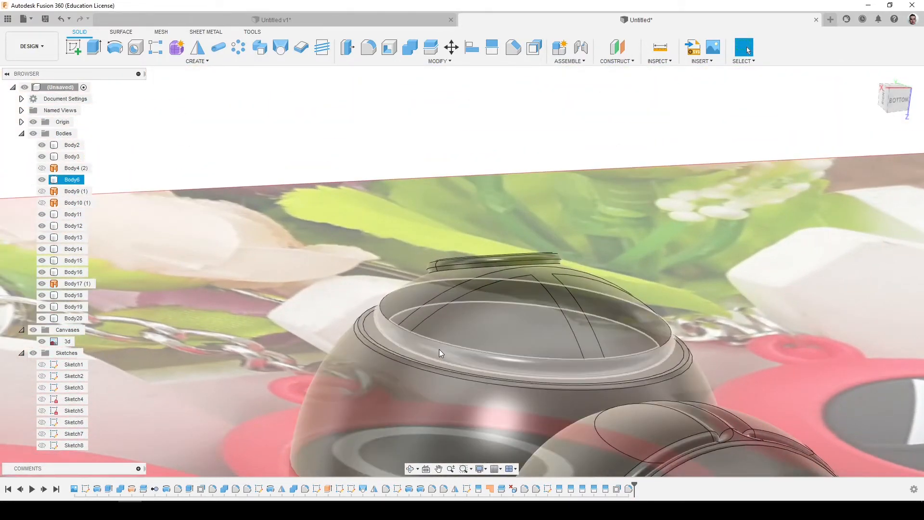
# Delete the narrow rim face around the mask and undo the deletion
pyautogui.click(439, 349)
pyautogui.press('Delete')
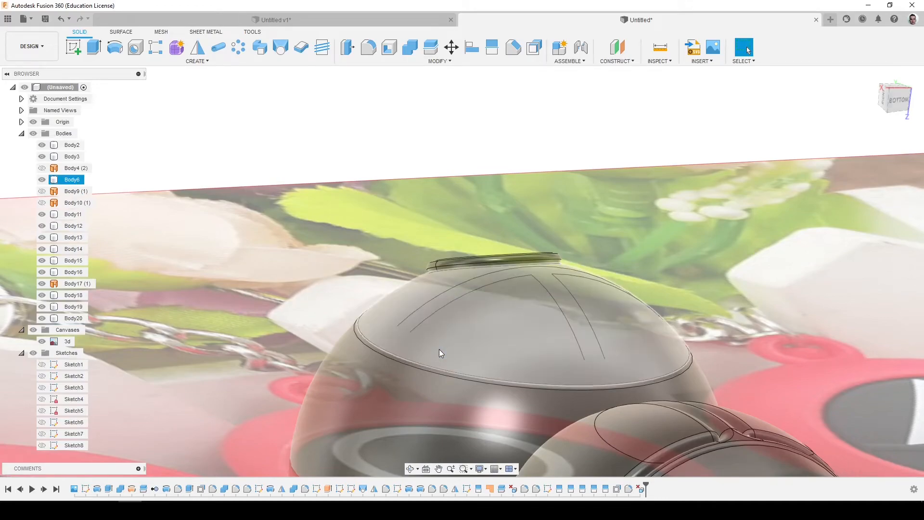
pyautogui.hotkey('ctrl', 'z')
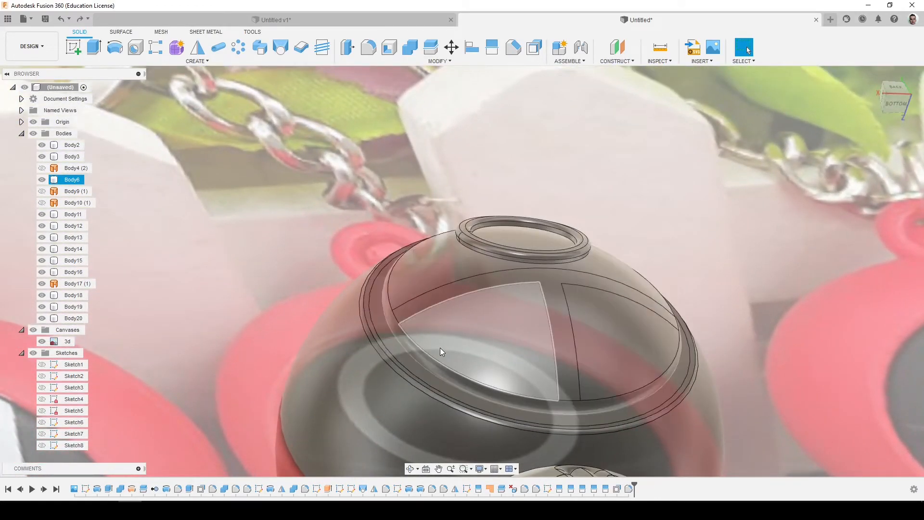
# Create a new surface body from only the T-shaped face with a 0 mm surface offset, without chain selection
pyautogui.scroll(3, 398, 325)
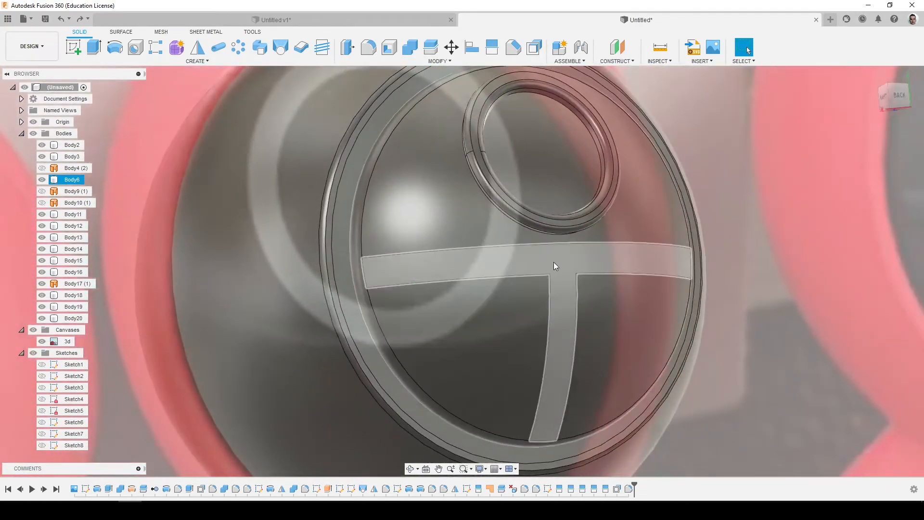
pyautogui.click(561, 264)
pyautogui.click(121, 32)
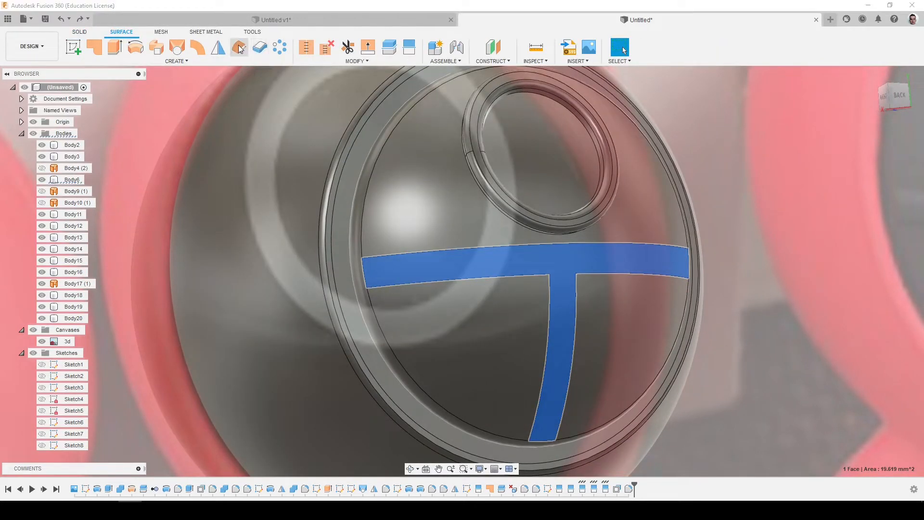
pyautogui.click(239, 45)
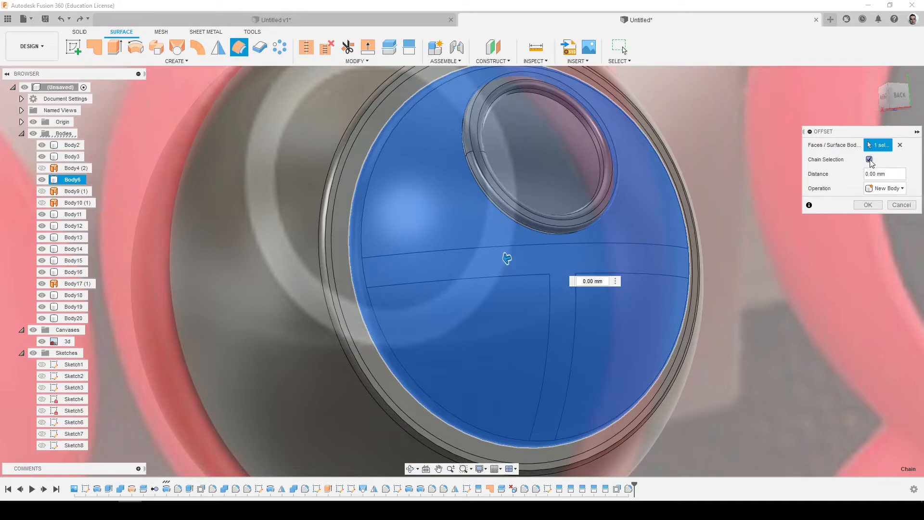
pyautogui.click(901, 204)
pyautogui.click(602, 250)
pyautogui.click(899, 145)
pyautogui.click(642, 253)
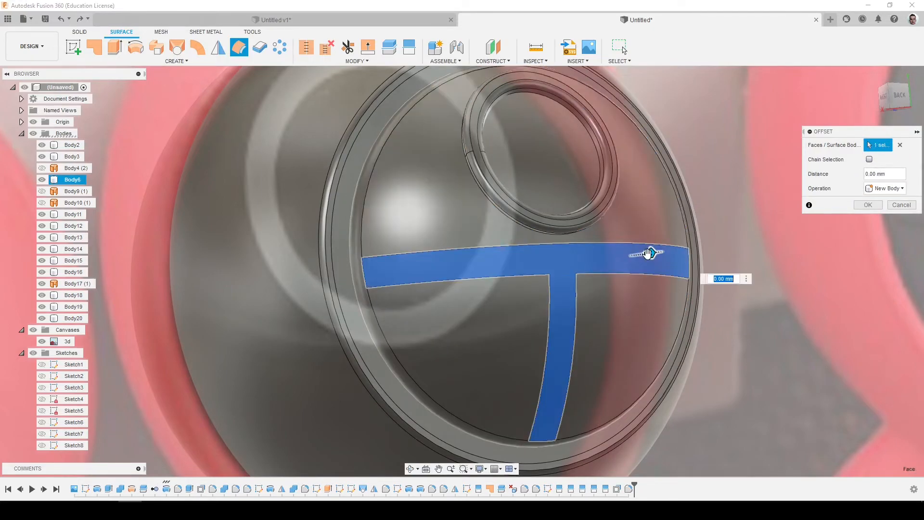
pyautogui.press('Return')
# Thicken the T-shaped surface 0.3 mm to one side as a new body
pyautogui.keyDown('shift'); pyautogui.moveTo(254, 244); pyautogui.dragTo(287, 245, button='middle'); pyautogui.keyUp('shift')
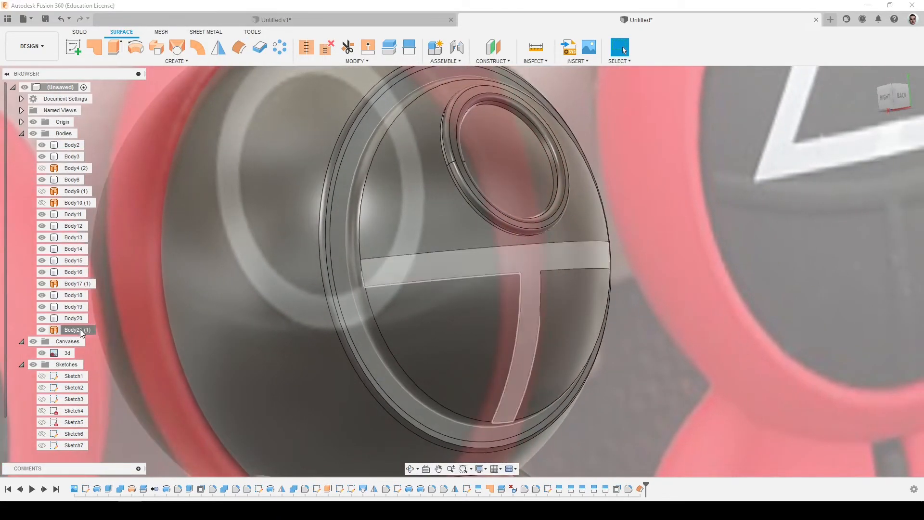
pyautogui.click(80, 330)
pyautogui.click(260, 47)
pyautogui.keyDown('shift'); pyautogui.moveTo(277, 88); pyautogui.dragTo(443, 247, button='middle'); pyautogui.keyUp('shift')
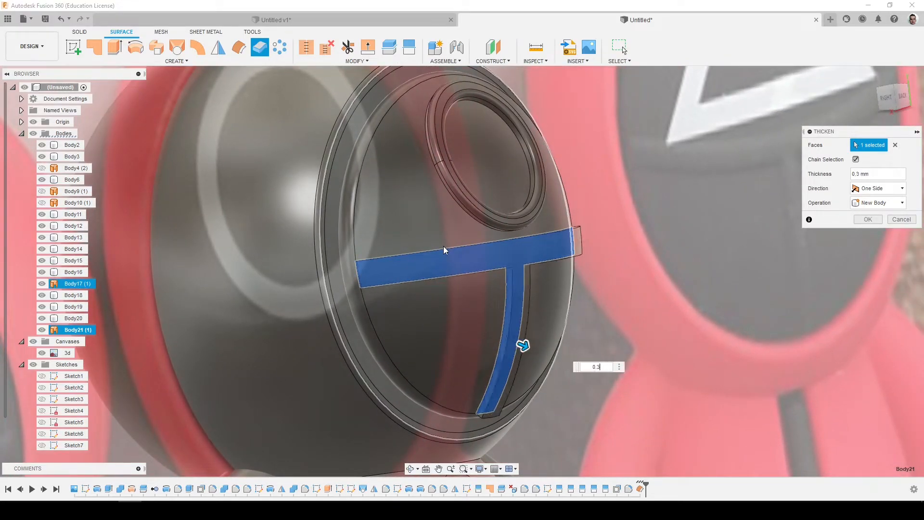
pyautogui.press('Return')
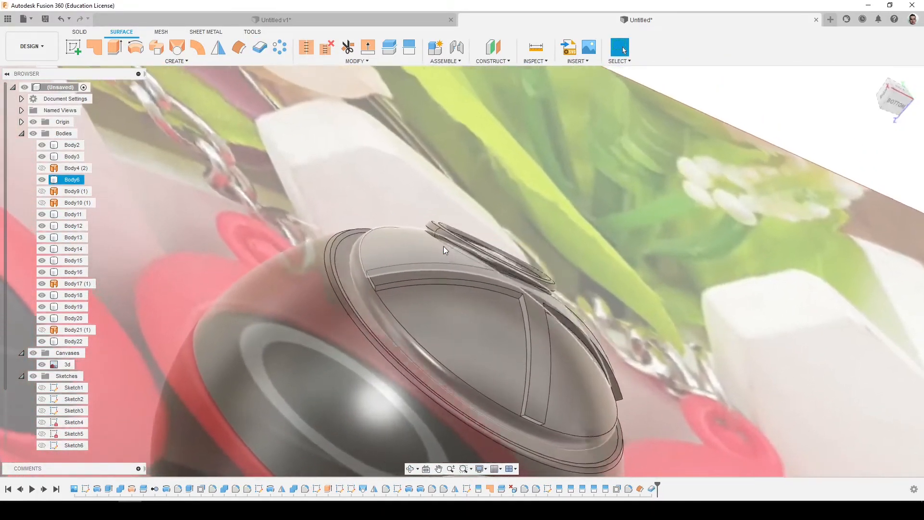
# Fillet the inner corners and the long outer edges of the thickened T-shaped body
pyautogui.press('f')
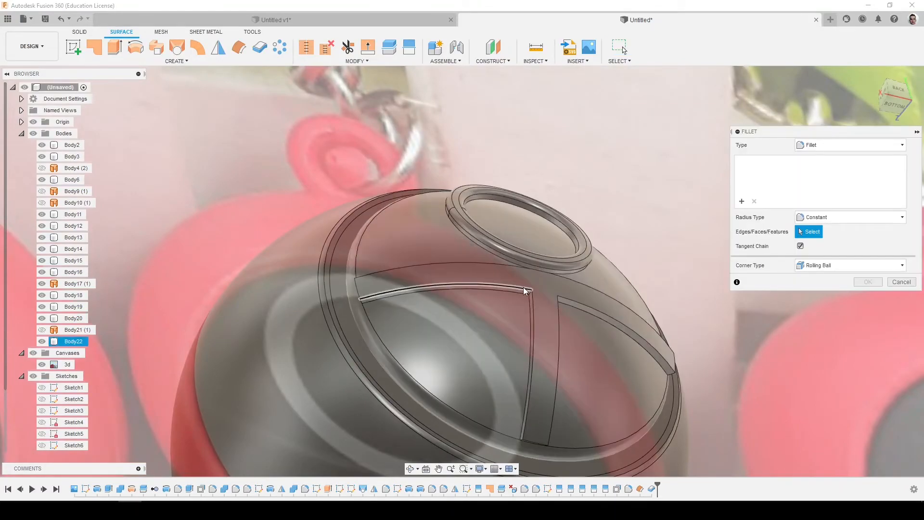
pyautogui.scroll(5, 526, 292)
pyautogui.click(524, 293)
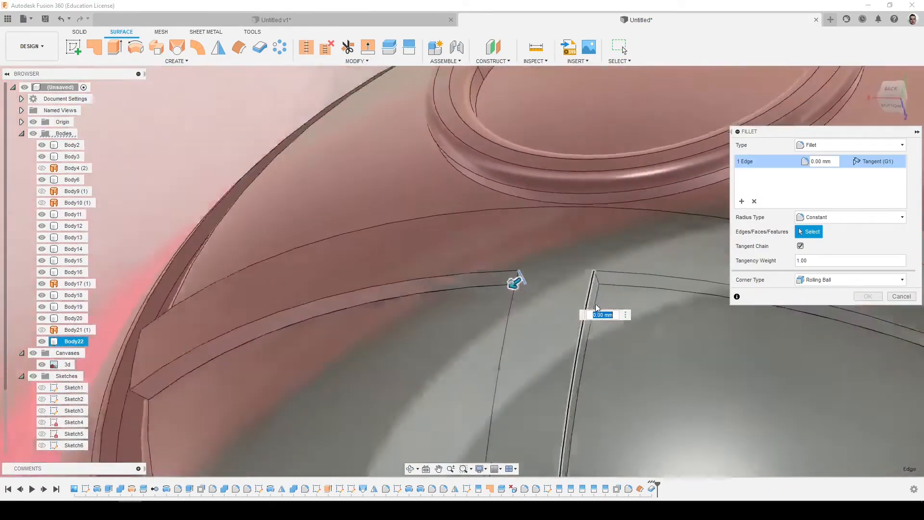
pyautogui.click(579, 269)
pyautogui.click(568, 276)
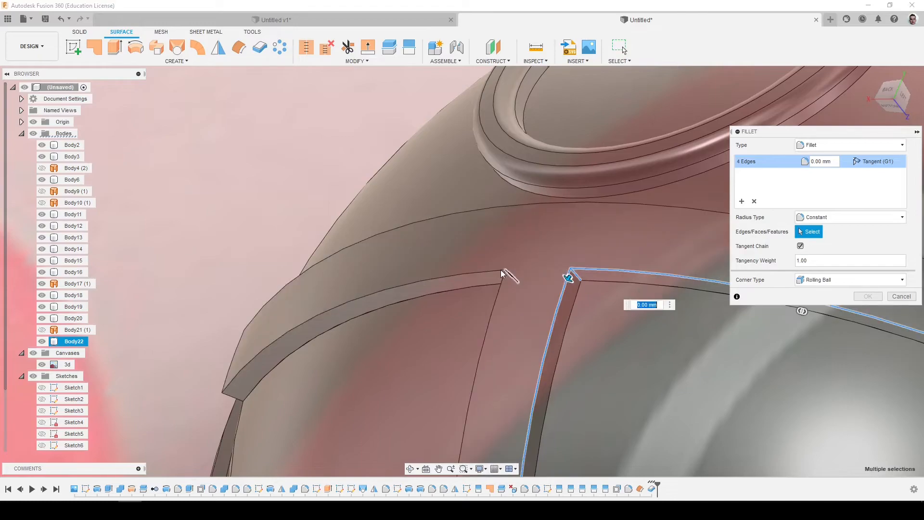
pyautogui.click(495, 271)
pyautogui.keyDown('shift'); pyautogui.moveTo(495, 272); pyautogui.dragTo(514, 285, button='middle'); pyautogui.keyUp('shift')
pyautogui.click(513, 284)
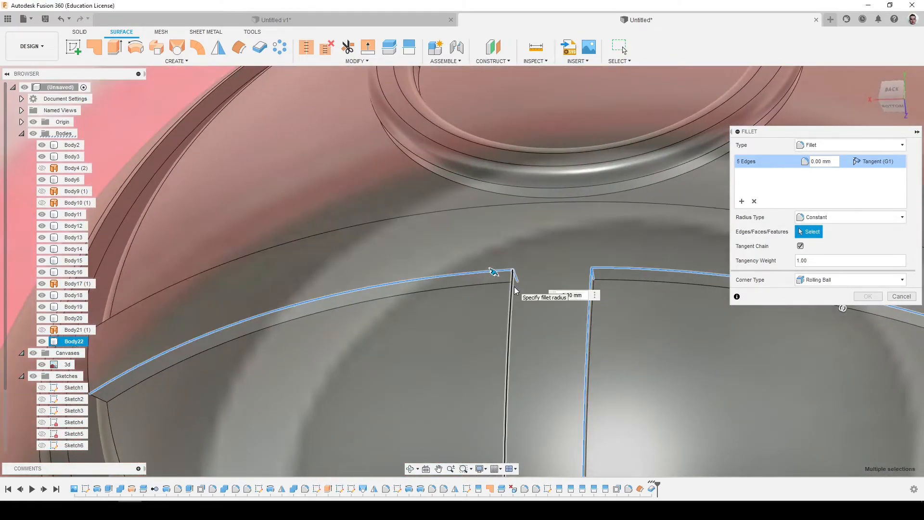
pyautogui.keyDown('shift'); pyautogui.moveTo(533, 205); pyautogui.dragTo(540, 222, button='middle'); pyautogui.keyUp('shift')
pyautogui.click(538, 216)
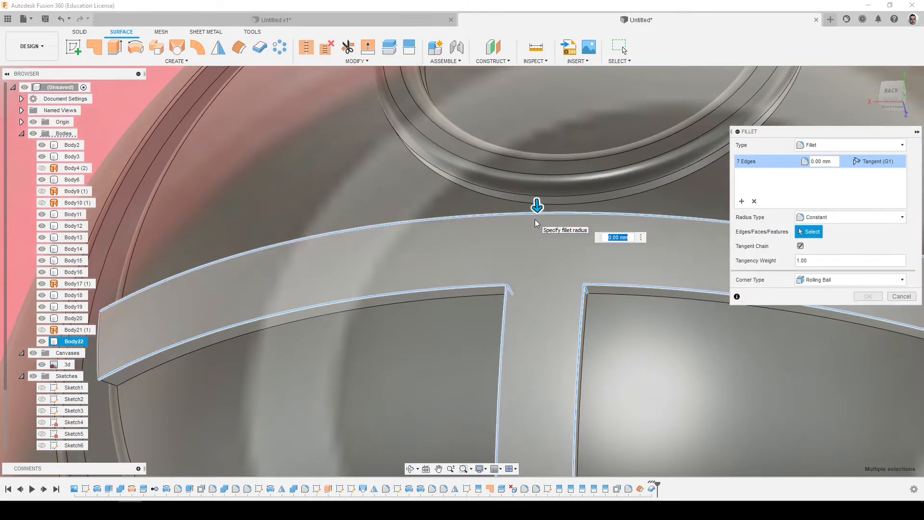
pyautogui.scroll(-10, 535, 222)
pyautogui.press('Return')
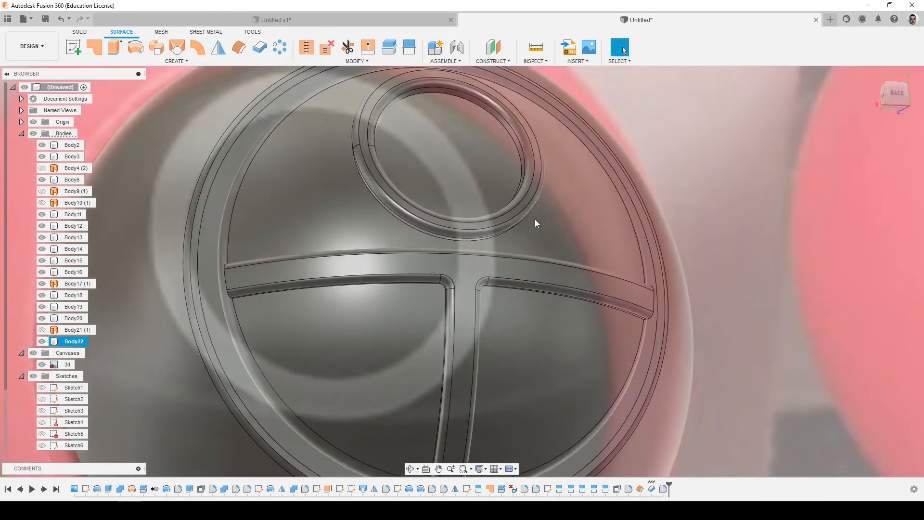
# Try to fillet the end edges of the T-shaped bands and undo that fillet
pyautogui.keyDown('shift'); pyautogui.moveTo(535, 218); pyautogui.dragTo(549, 210, button='middle'); pyautogui.keyUp('shift')
pyautogui.press('f')
pyautogui.scroll(3, 584, 266)
pyautogui.click(579, 267)
pyautogui.scroll(-3, 578, 267)
pyautogui.keyDown('shift'); pyautogui.moveTo(579, 267); pyautogui.dragTo(539, 294, button='middle'); pyautogui.keyUp('shift')
pyautogui.click(373, 401)
pyautogui.keyDown('shift'); pyautogui.moveTo(373, 401); pyautogui.dragTo(380, 373, button='middle'); pyautogui.keyUp('shift')
pyautogui.scroll(3, 383, 375)
pyautogui.click(377, 373)
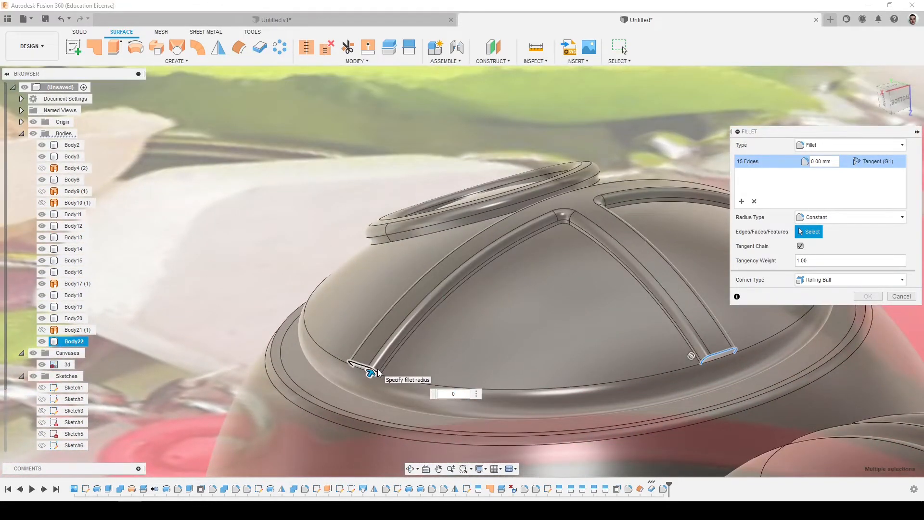
pyautogui.press('Return')
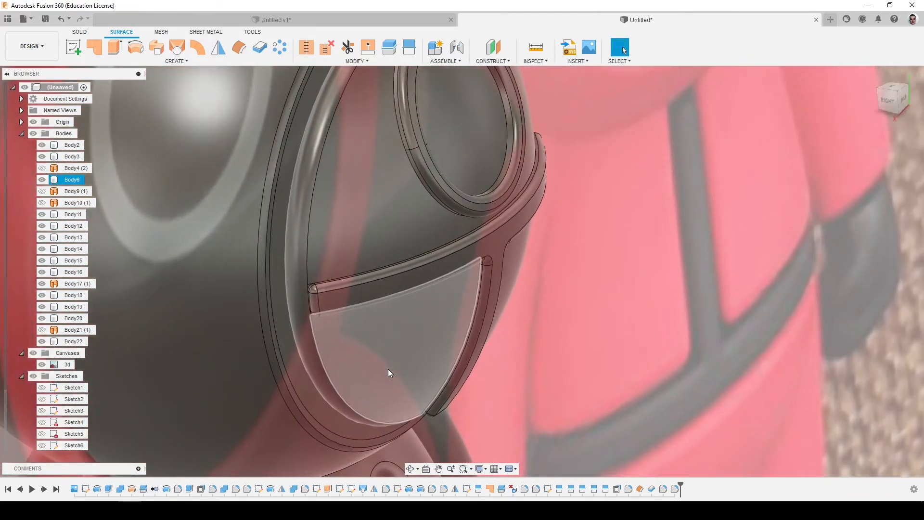
pyautogui.hotkey('ctrl', 'z')
# Combine the T-shaped body with the mask body using the Join operation
pyautogui.click(80, 32)
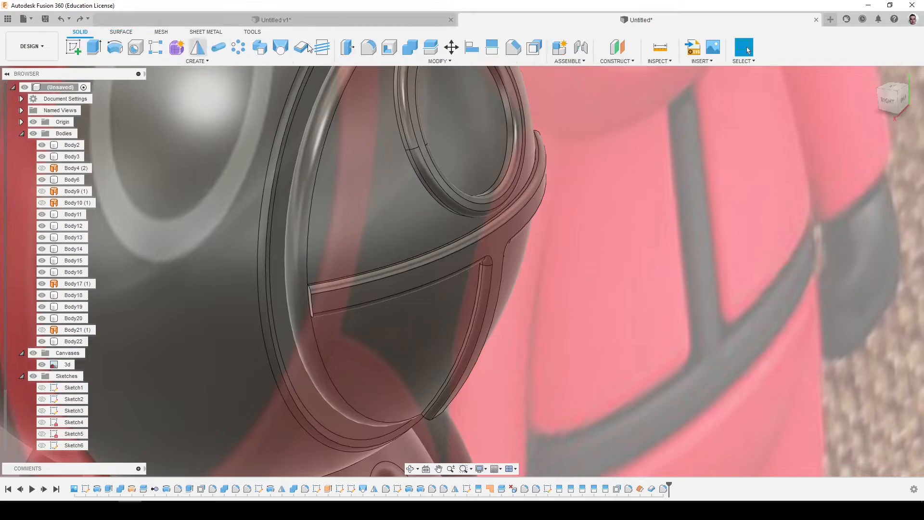
pyautogui.click(410, 47)
pyautogui.click(409, 231)
pyautogui.click(423, 253)
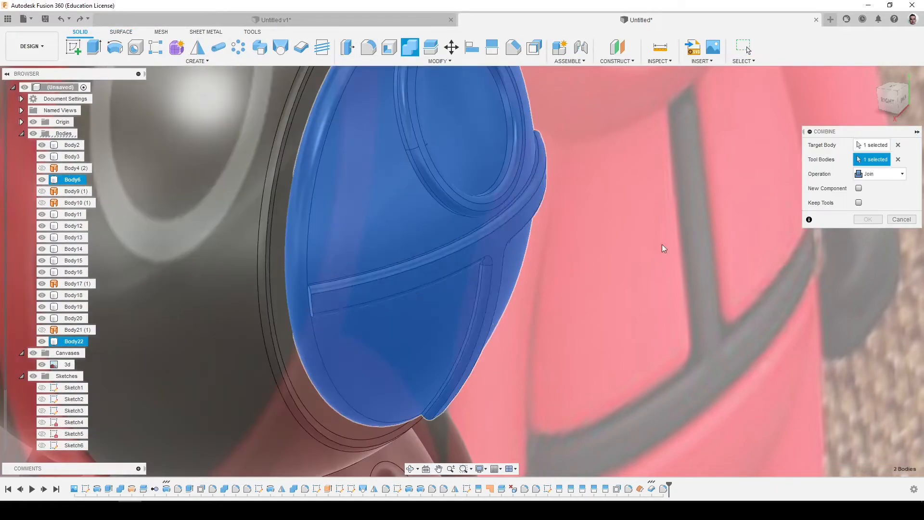
pyautogui.click(867, 219)
# Fillet the edges at one end of the mask's horizontal band with a 0.2 mm radius
pyautogui.scroll(5, 373, 287)
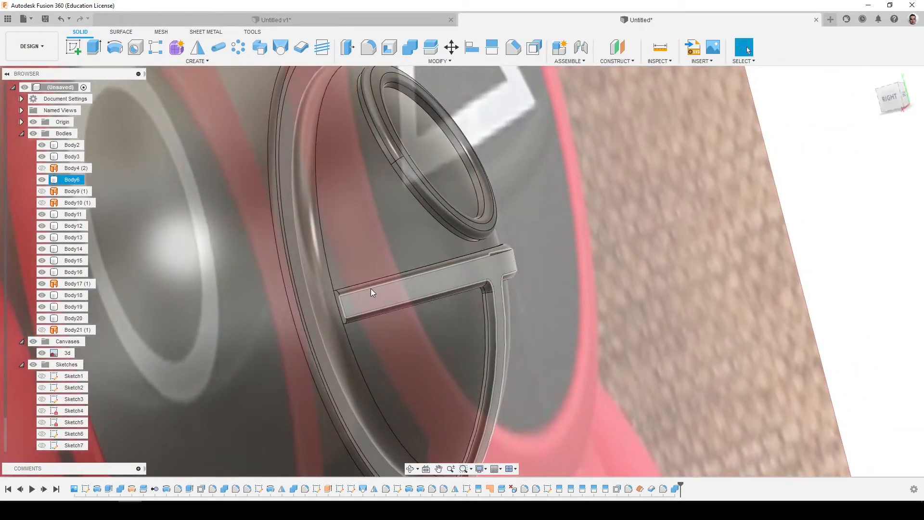
pyautogui.press('f')
pyautogui.click(334, 308)
pyautogui.write('0.2')
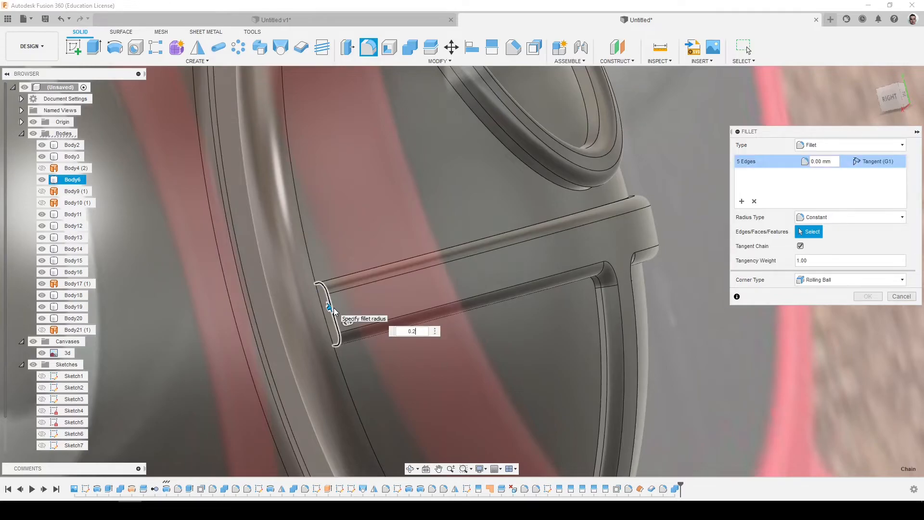
pyautogui.press('Return')
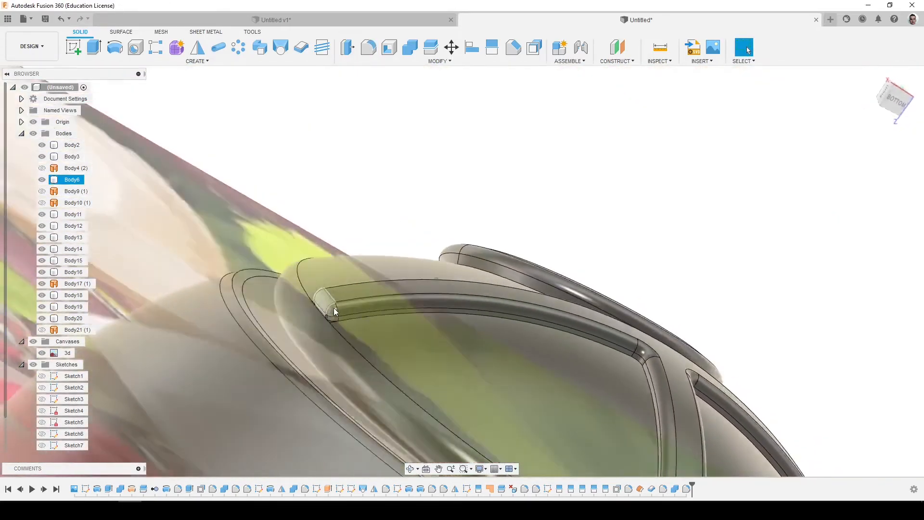
# Fillet the horizontal band's opposite end and the vertical band's lower end with a 0.2 mm radius
pyautogui.scroll(-3, 334, 307)
pyautogui.press('f')
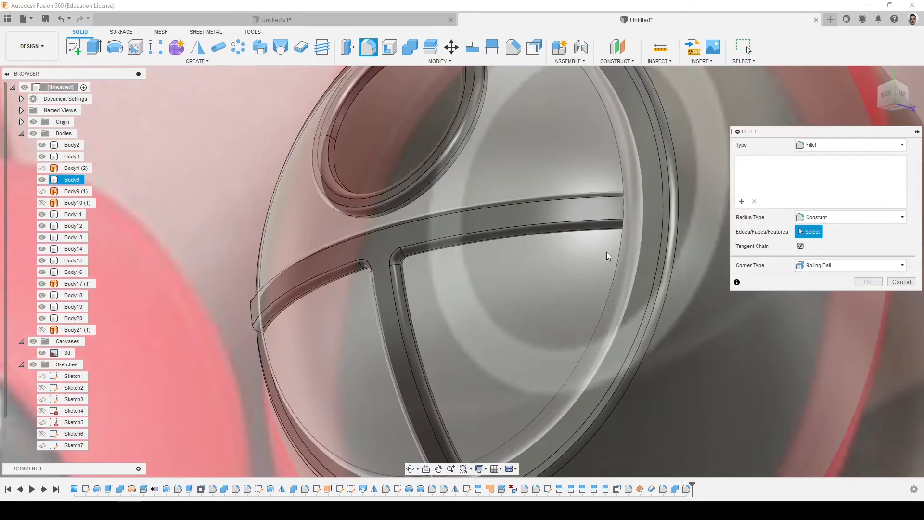
pyautogui.scroll(4, 624, 213)
pyautogui.click(625, 213)
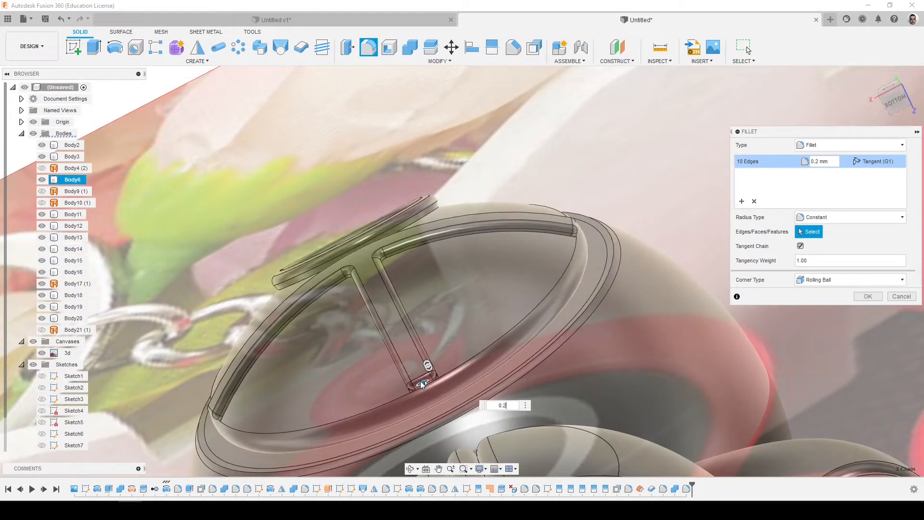
pyautogui.press('Return')
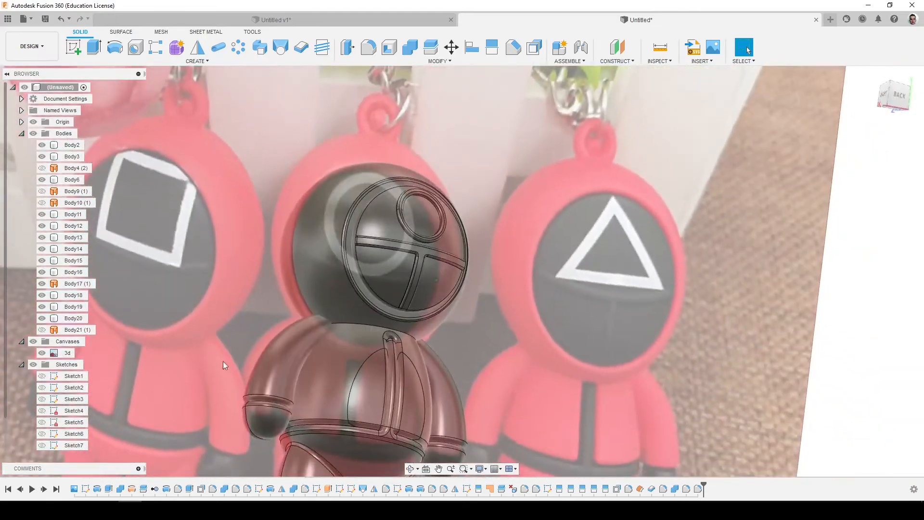
# Hide the reference canvas and join the two curved chest panels to the main head and torso body
pyautogui.click(42, 352)
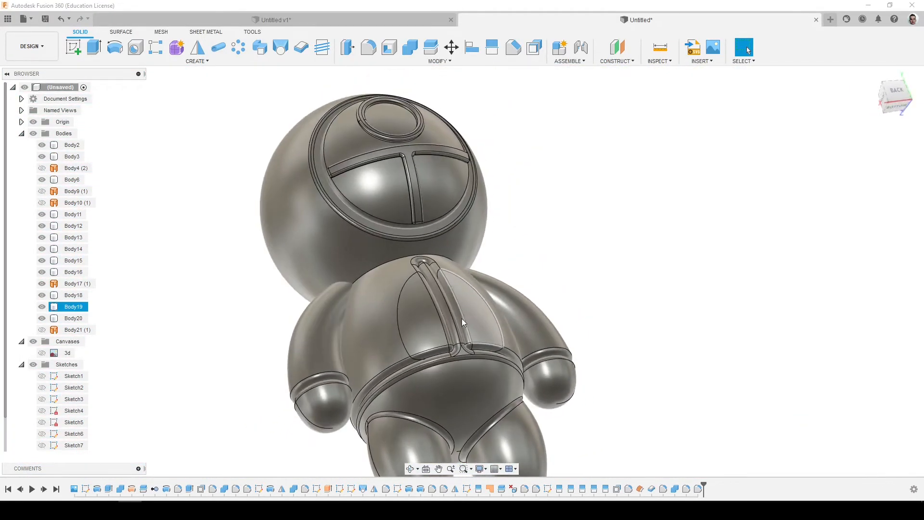
pyautogui.click(421, 316)
pyautogui.click(42, 294)
pyautogui.click(44, 294)
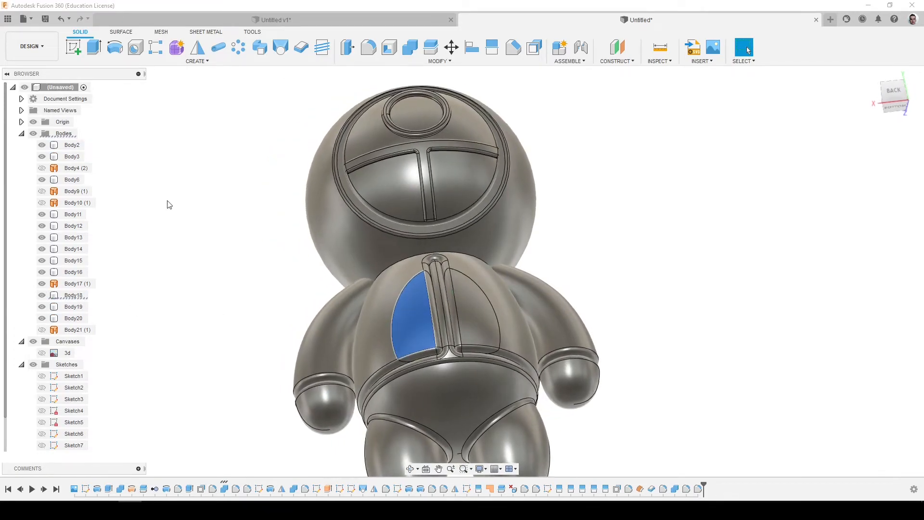
pyautogui.click(408, 50)
pyautogui.click(375, 296)
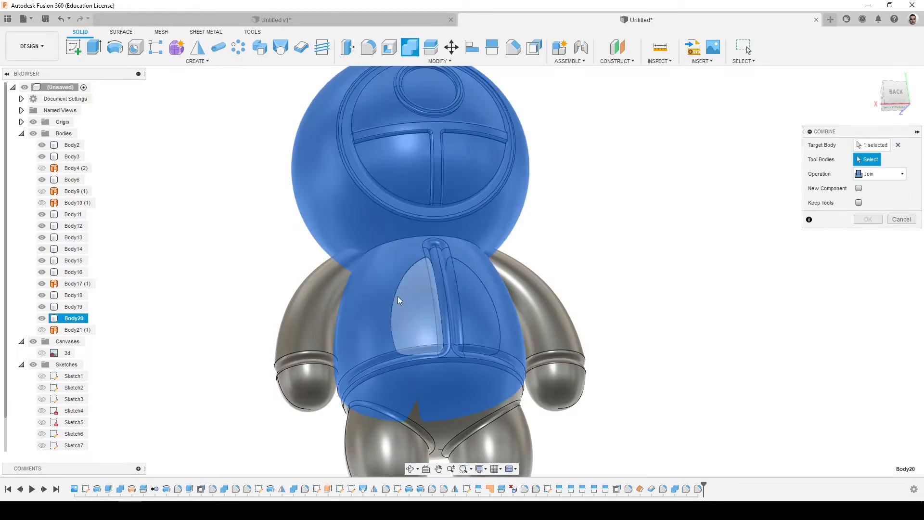
pyautogui.click(489, 303)
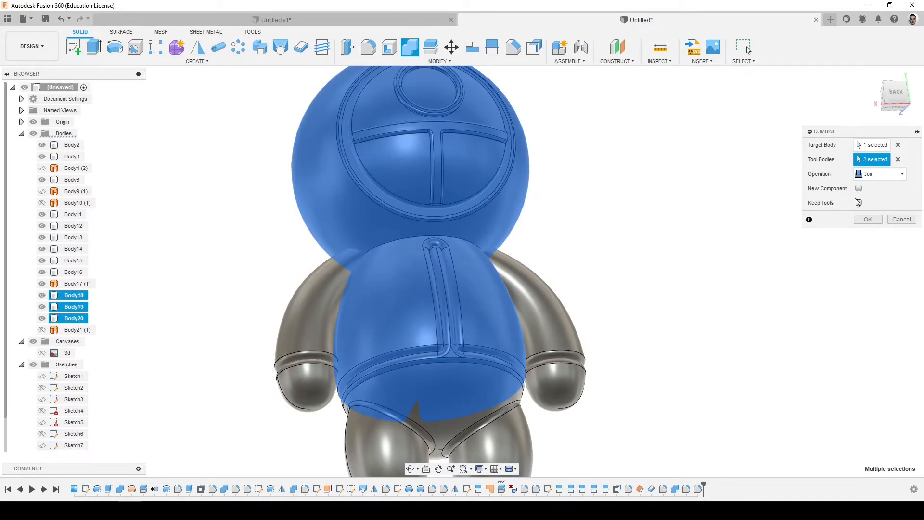
pyautogui.click(865, 222)
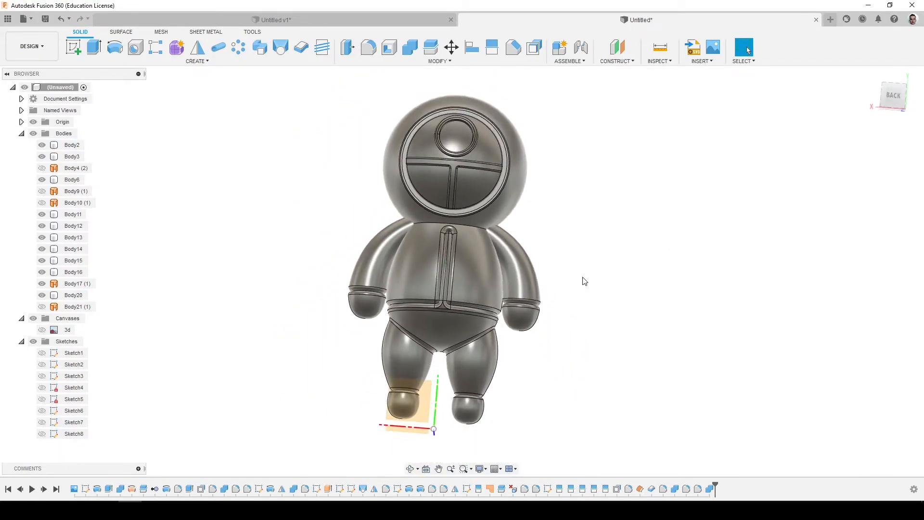
pyautogui.keyDown('shift'); pyautogui.moveTo(582, 278); pyautogui.dragTo(424, 316, button='middle'); pyautogui.keyUp('shift')
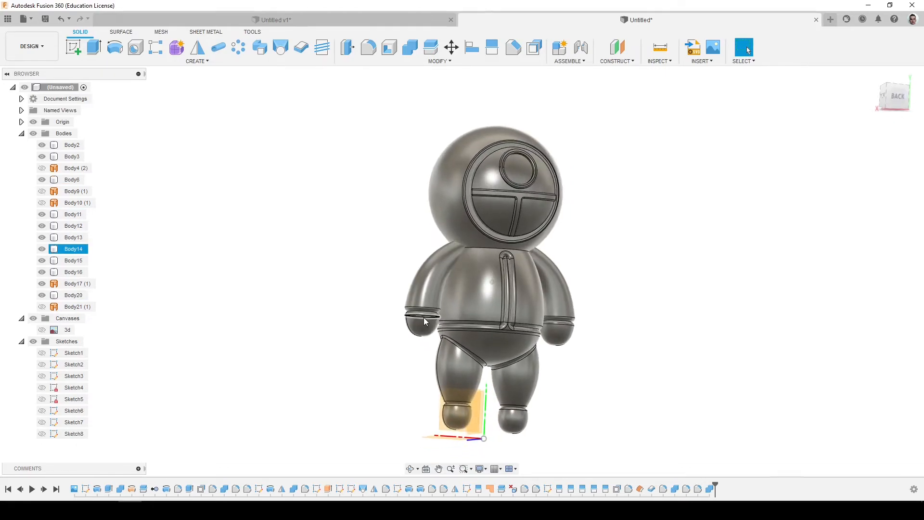
# Isolate one hand body and project its outline into a new sketch on the front origin plane
pyautogui.rightClick(80, 250)
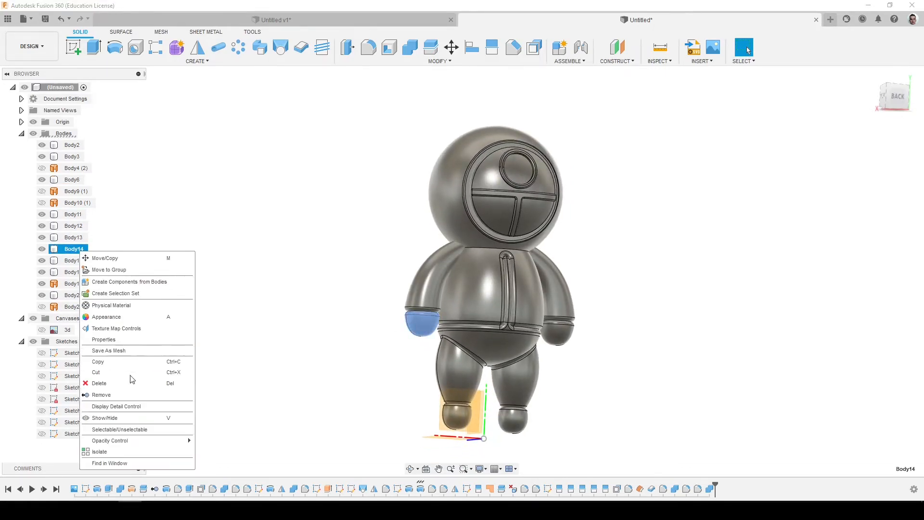
pyautogui.click(114, 451)
pyautogui.click(75, 48)
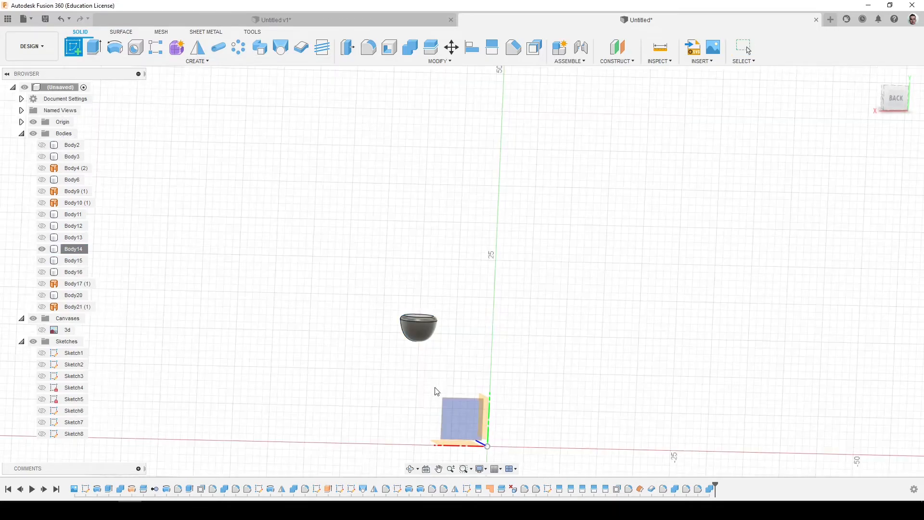
pyautogui.click(449, 410)
pyautogui.press('p')
pyautogui.click(439, 267)
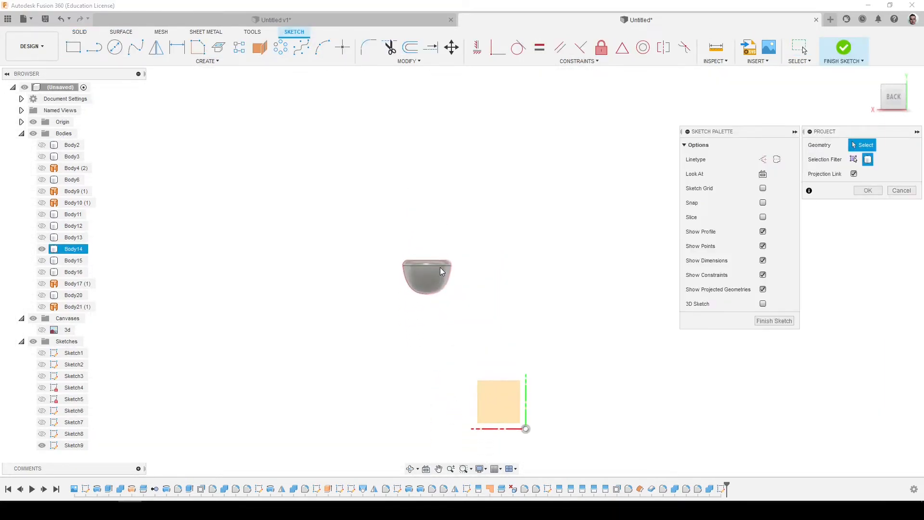
pyautogui.click(867, 190)
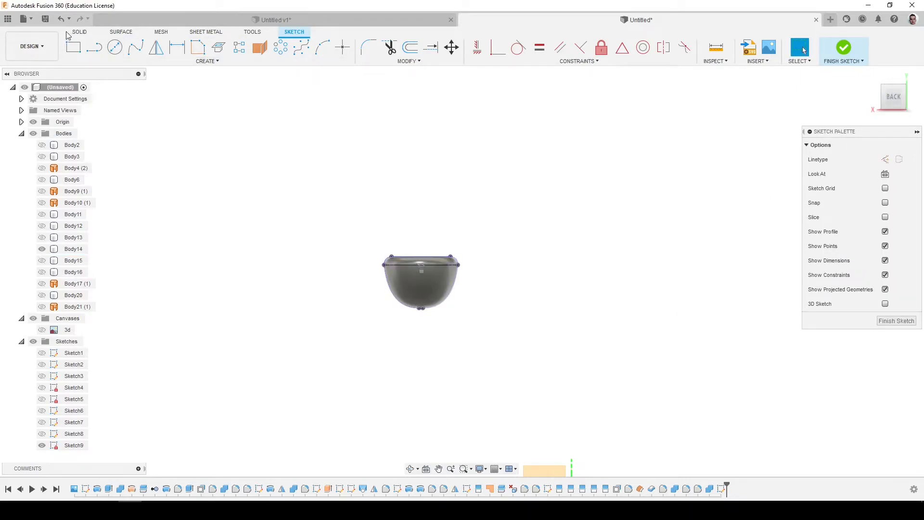
# Sketch a rectangle about 1.95 mm tall upward from the midpoint of the hand's flat upper edge and set its width to 1 mm
pyautogui.click(73, 47)
pyautogui.scroll(3, 373, 233)
pyautogui.click(453, 271)
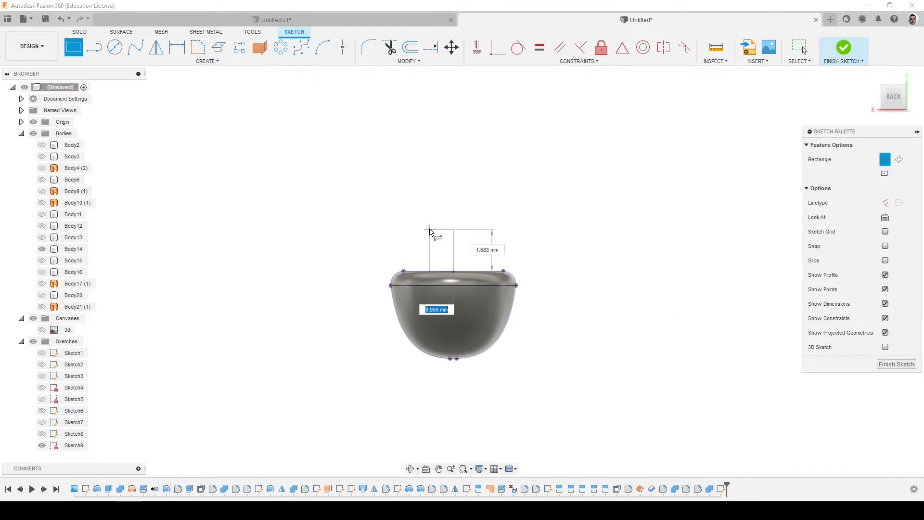
pyautogui.click(436, 224)
pyautogui.press('d')
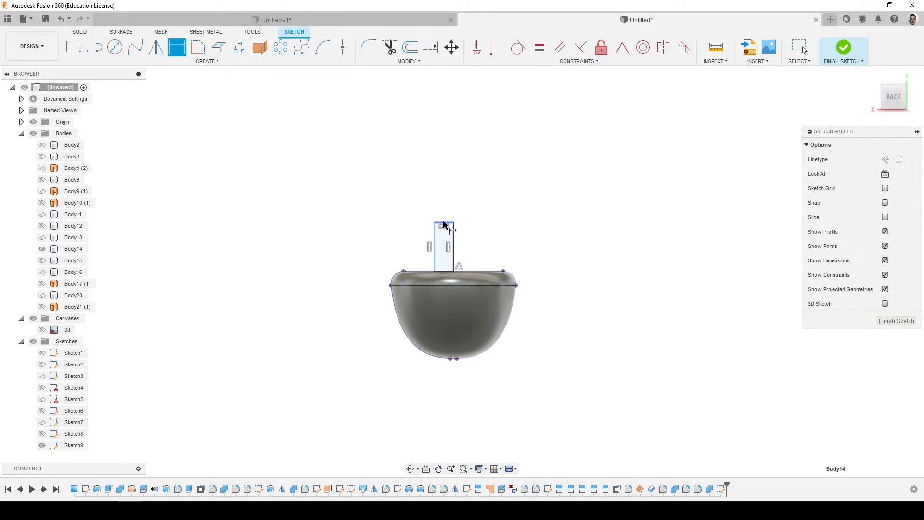
pyautogui.click(444, 226)
pyautogui.click(444, 208)
pyautogui.write('1')
pyautogui.press('Return')
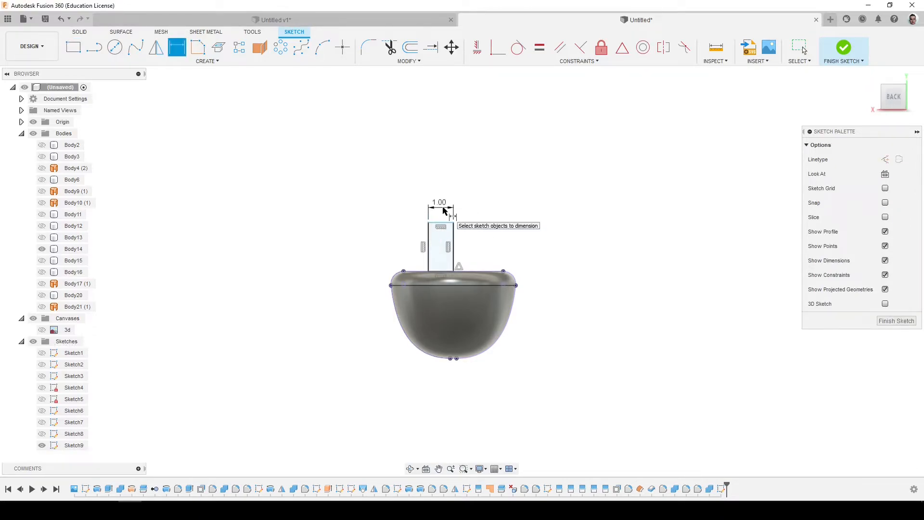
# Add a wider rectangle about 0.69 mm tall on top of the peg rectangle, aligned to its centre-side edge, and finish the sketch
pyautogui.click(74, 48)
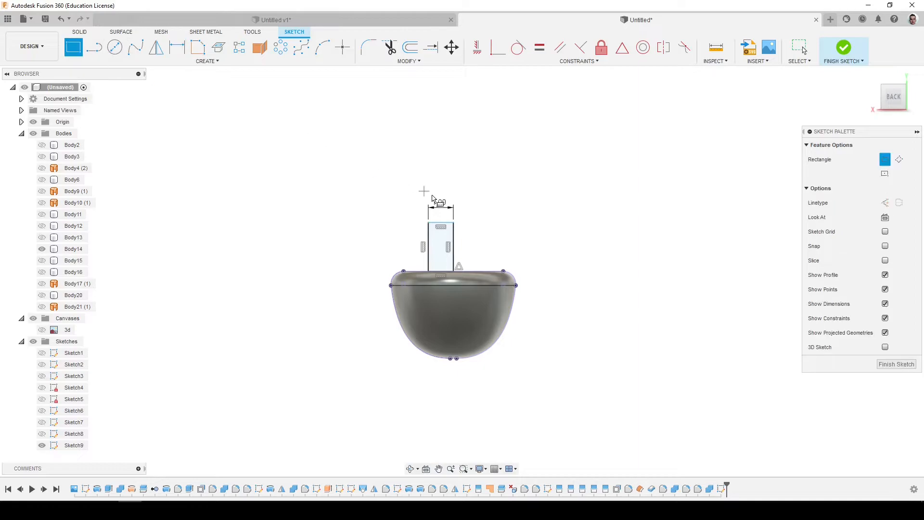
pyautogui.click(454, 223)
pyautogui.click(414, 207)
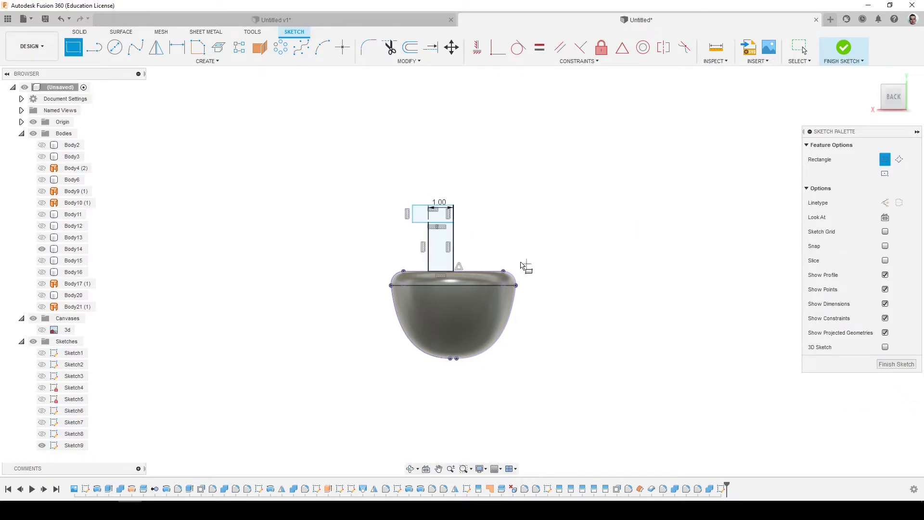
pyautogui.press('Escape')
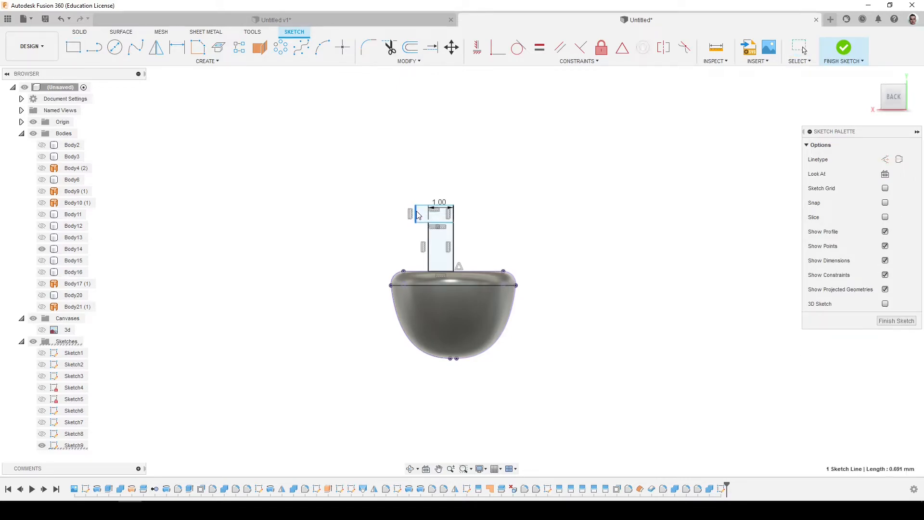
pyautogui.click(898, 321)
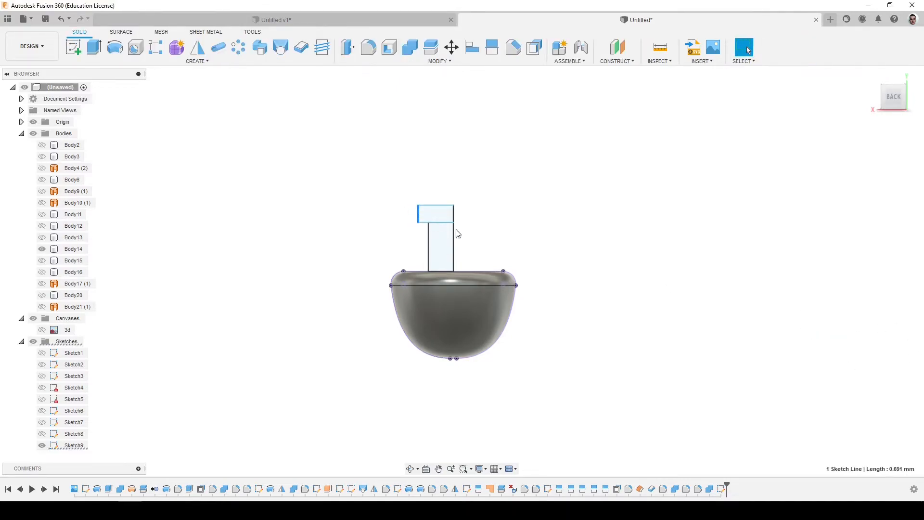
# Revolve both rectangle profiles 360 degrees around their shared centre edge as a new body
pyautogui.click(114, 47)
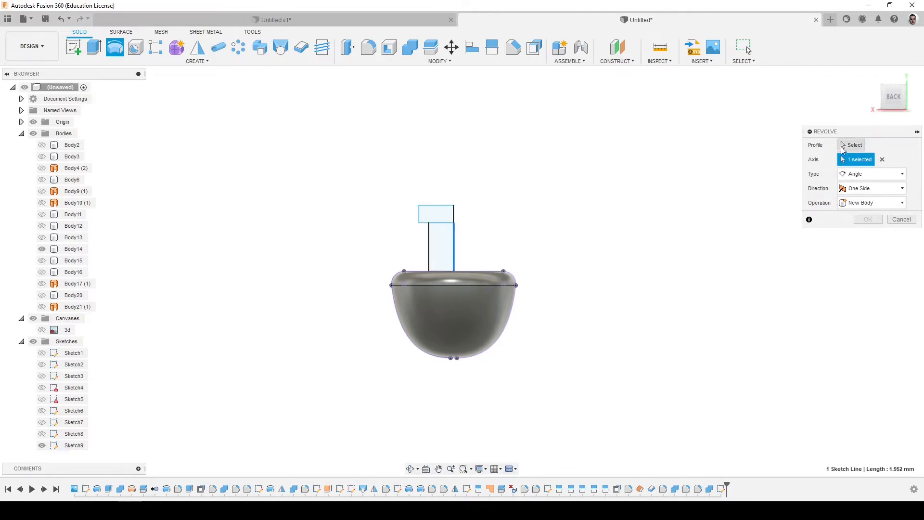
pyautogui.click(430, 215)
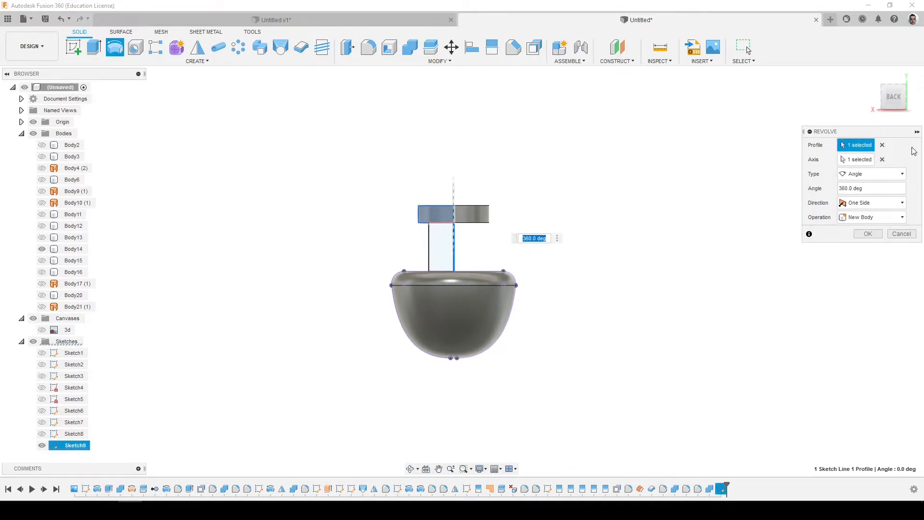
pyautogui.click(882, 160)
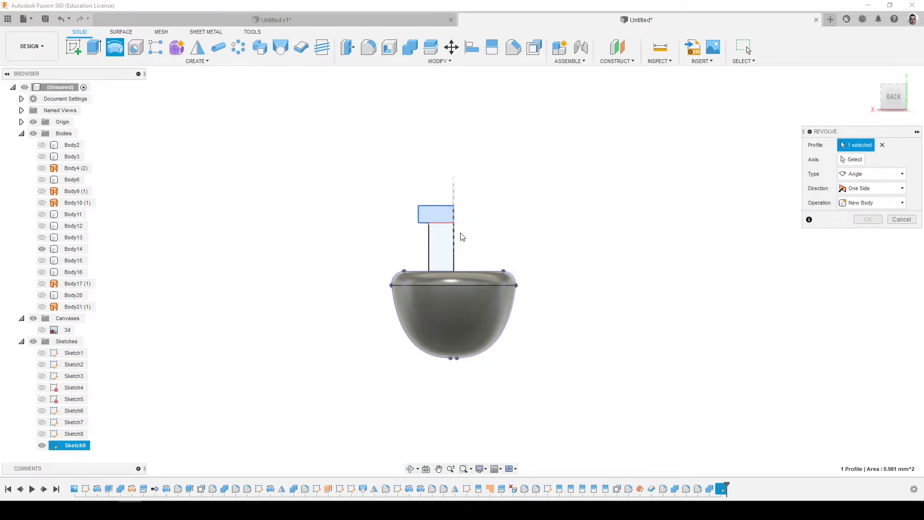
pyautogui.click(445, 240)
pyautogui.click(454, 250)
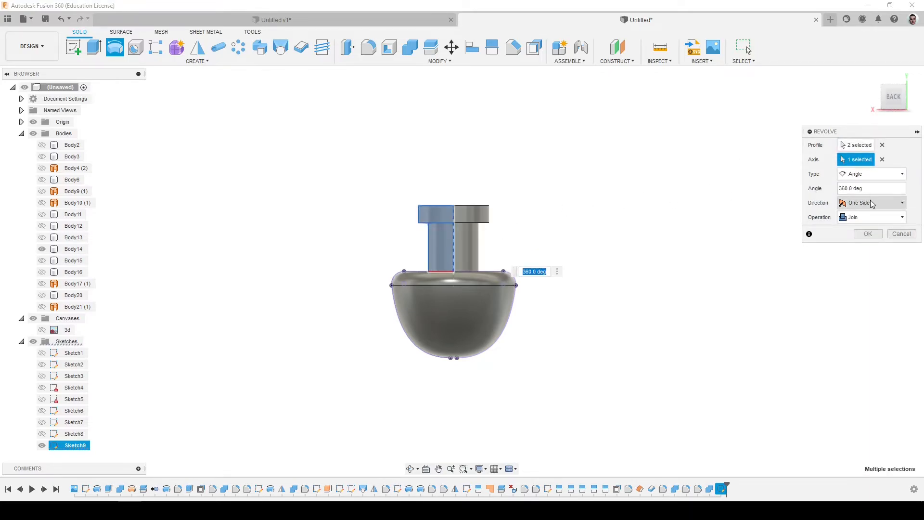
pyautogui.click(872, 217)
pyautogui.click(859, 256)
pyautogui.click(867, 234)
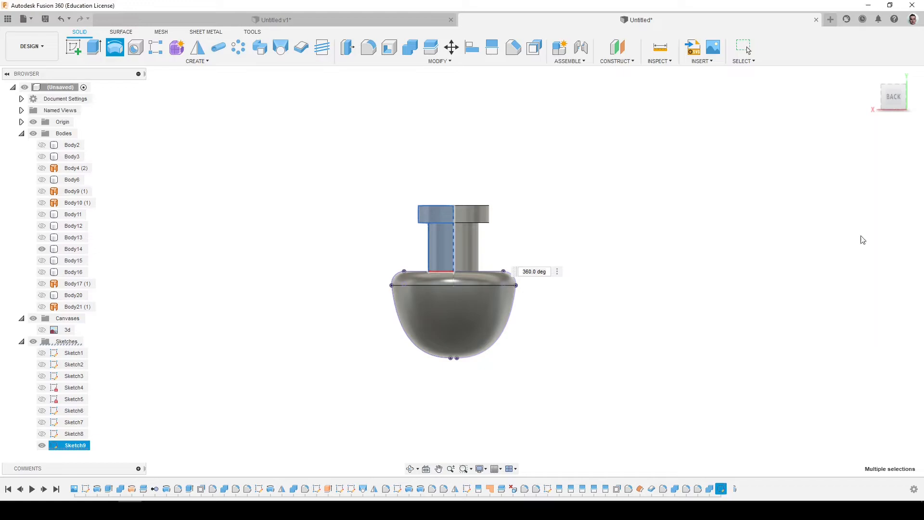
# Mirror the revolved peg body across the figure's central origin plane
pyautogui.click(197, 46)
pyautogui.click(456, 247)
pyautogui.click(850, 178)
pyautogui.keyDown('shift'); pyautogui.moveTo(561, 327); pyautogui.dragTo(565, 335, button='middle'); pyautogui.keyUp('shift')
pyautogui.click(537, 399)
pyautogui.click(865, 208)
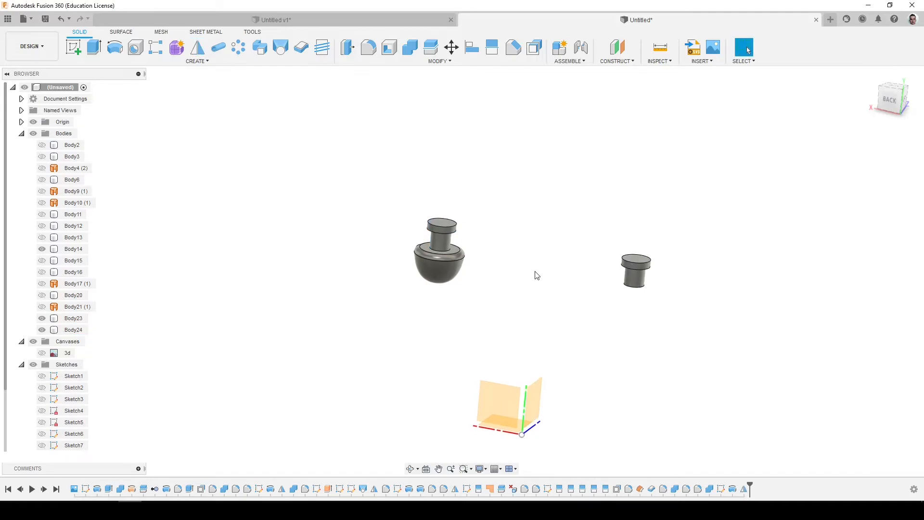
# End the isolation to show the rest of the figure, keeping the arm over the original peg hidden
pyautogui.rightClick(72, 319)
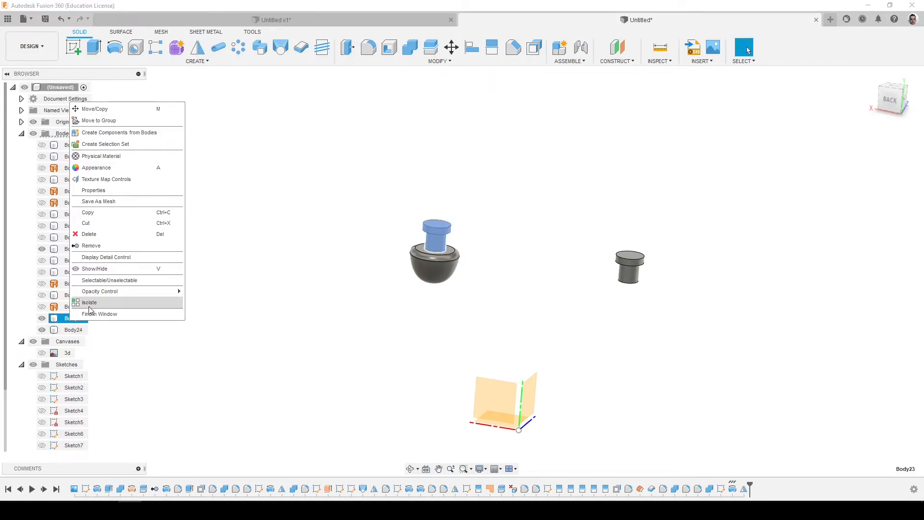
pyautogui.click(95, 300)
pyautogui.rightClick(72, 320)
pyautogui.click(111, 304)
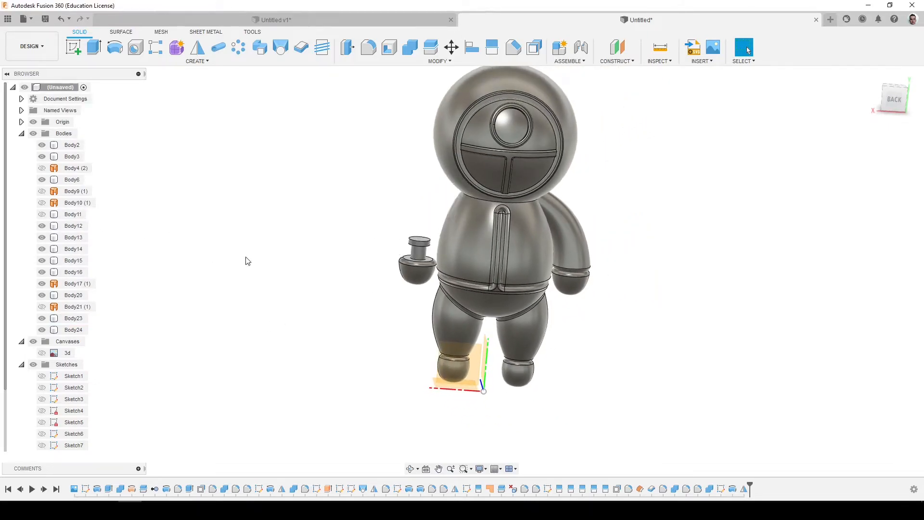
# Join the original revolved peg to its hand body with Combine
pyautogui.click(410, 46)
pyautogui.click(418, 270)
pyautogui.click(420, 255)
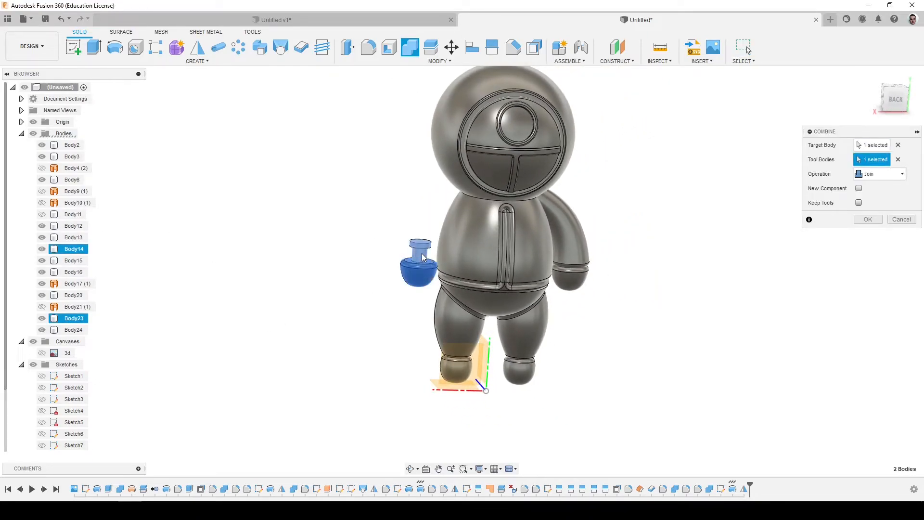
pyautogui.click(869, 220)
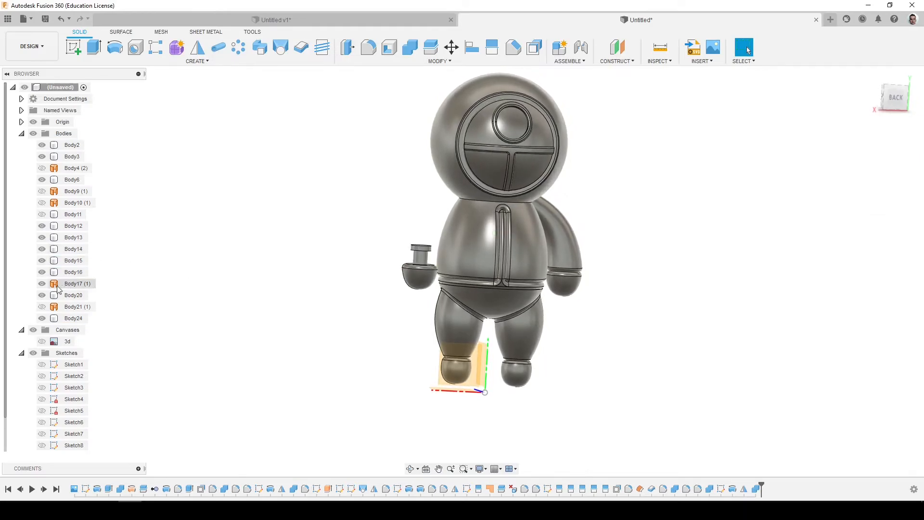
# Show the hidden arm and cut the pegged hand's shape out of it, keeping the hand as a tool body
pyautogui.click(42, 214)
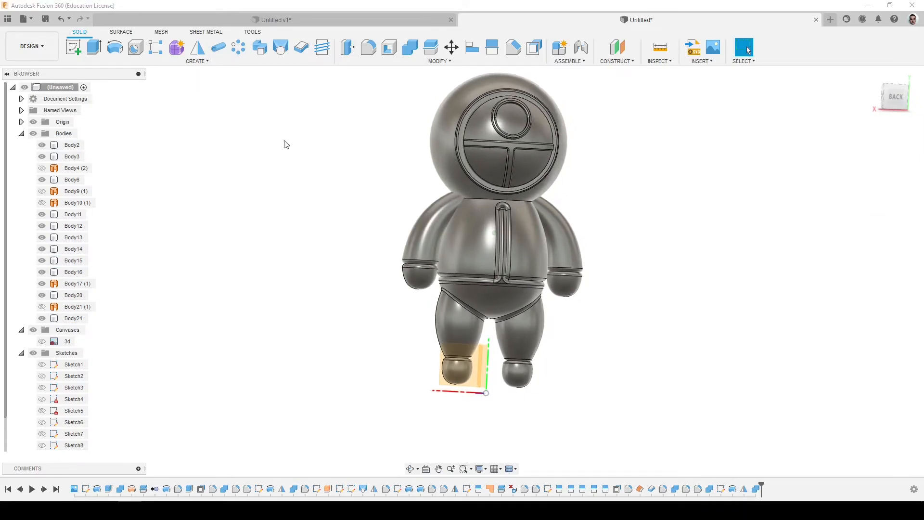
pyautogui.click(410, 46)
pyautogui.click(428, 255)
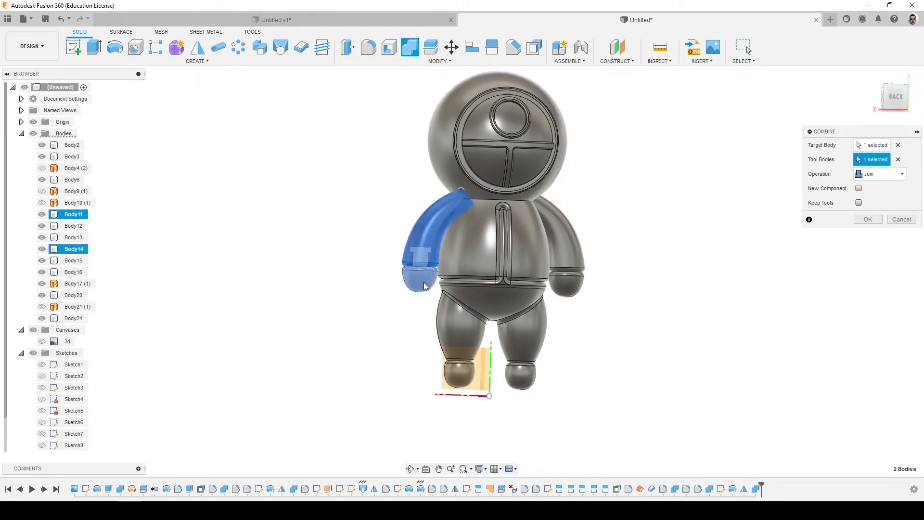
pyautogui.click(880, 173)
pyautogui.click(872, 197)
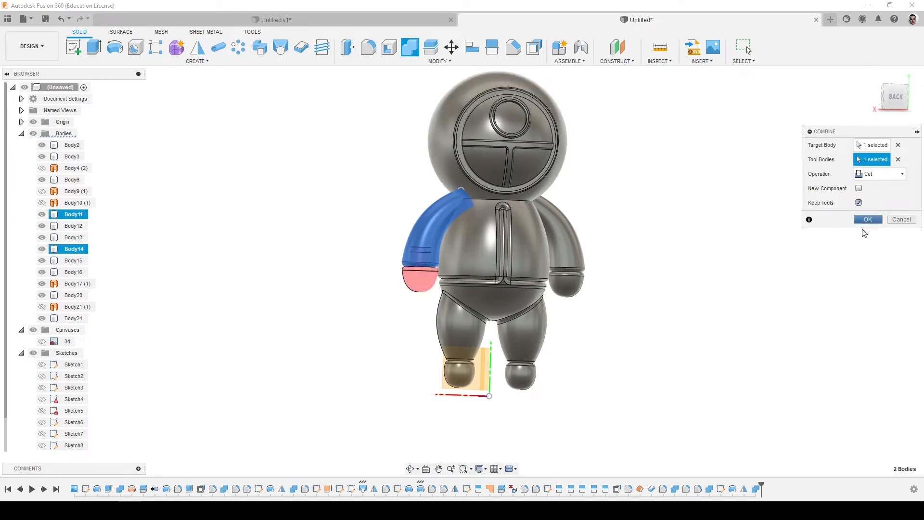
pyautogui.click(866, 220)
# Join both arms to the main head and torso body with Combine, without keeping the tools
pyautogui.click(563, 254)
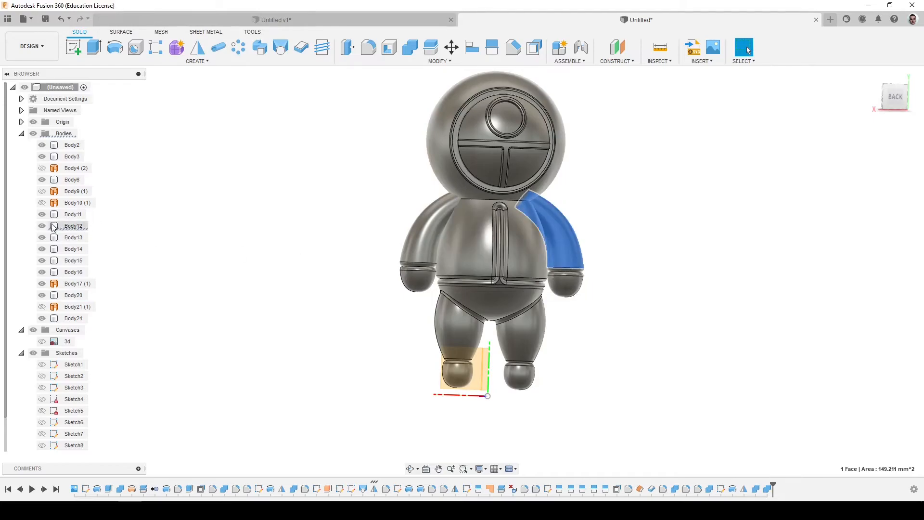
pyautogui.click(239, 233)
pyautogui.click(410, 47)
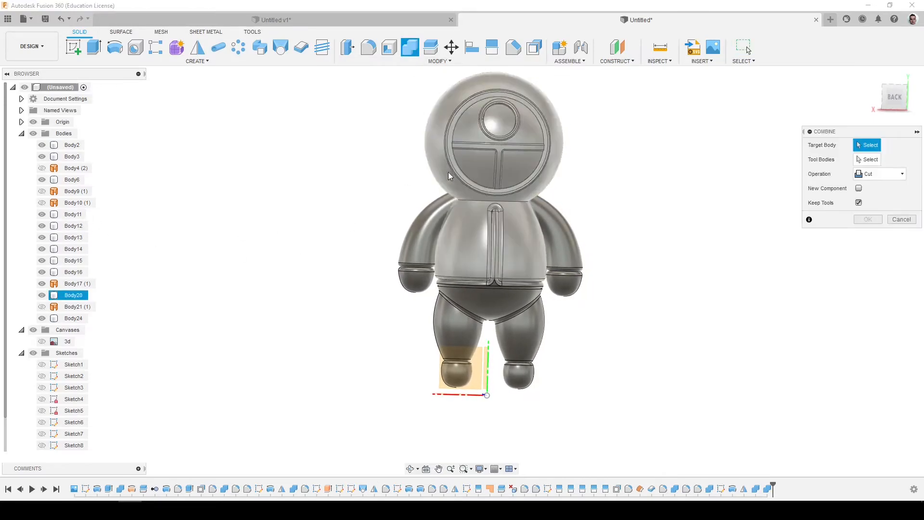
pyautogui.click(471, 223)
pyautogui.click(427, 222)
pyautogui.click(575, 226)
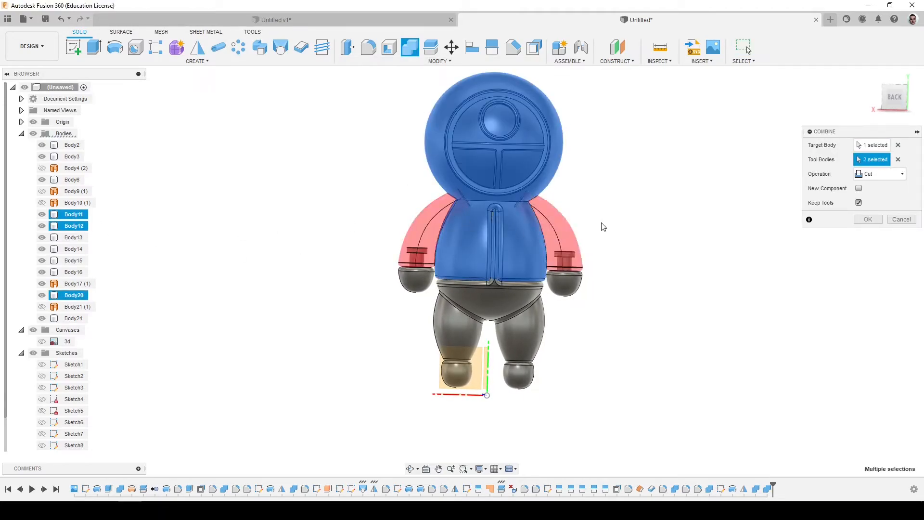
pyautogui.click(878, 177)
pyautogui.click(866, 186)
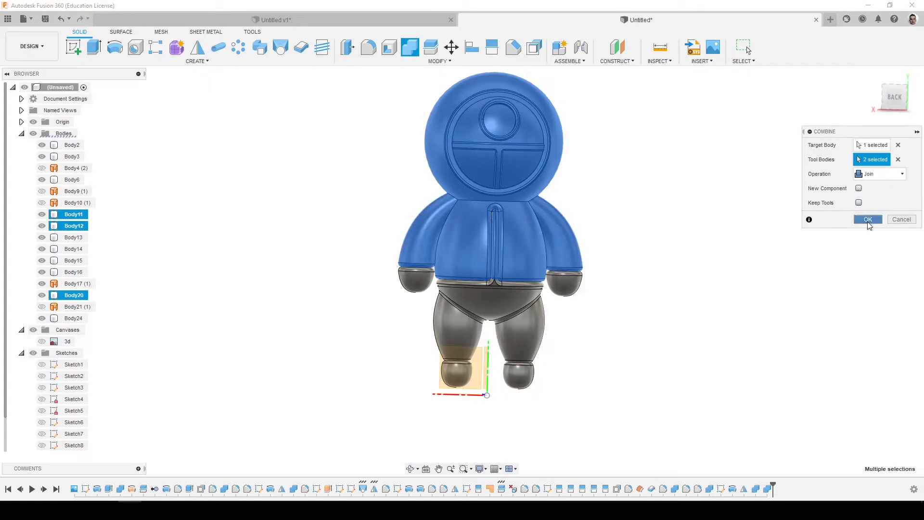
pyautogui.click(868, 220)
# Hide the main head and torso body and join the mirrored peg to the opposite hand
pyautogui.click(566, 250)
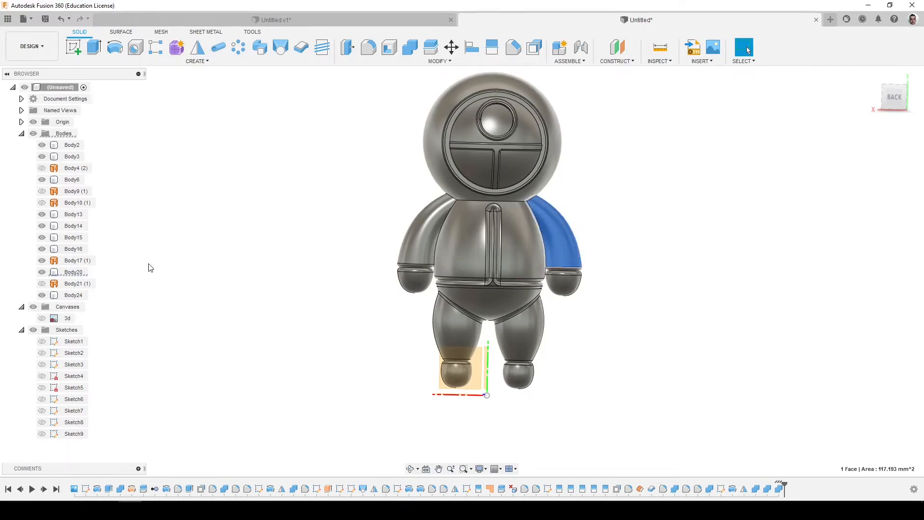
pyautogui.click(42, 272)
pyautogui.press('Return')
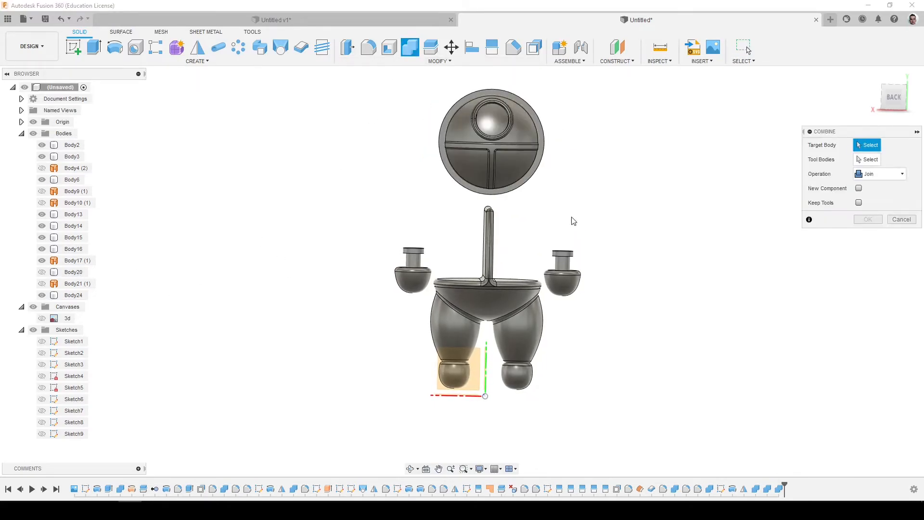
pyautogui.click(562, 283)
pyautogui.click(868, 219)
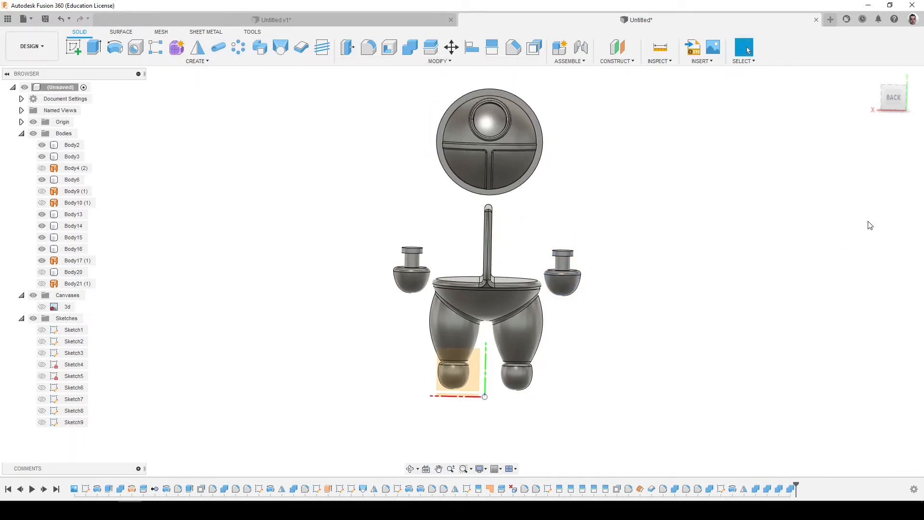
# Show the main head and torso body and cut the second pegged hand's shape out of it, keeping the hand as a tool body
pyautogui.click(42, 273)
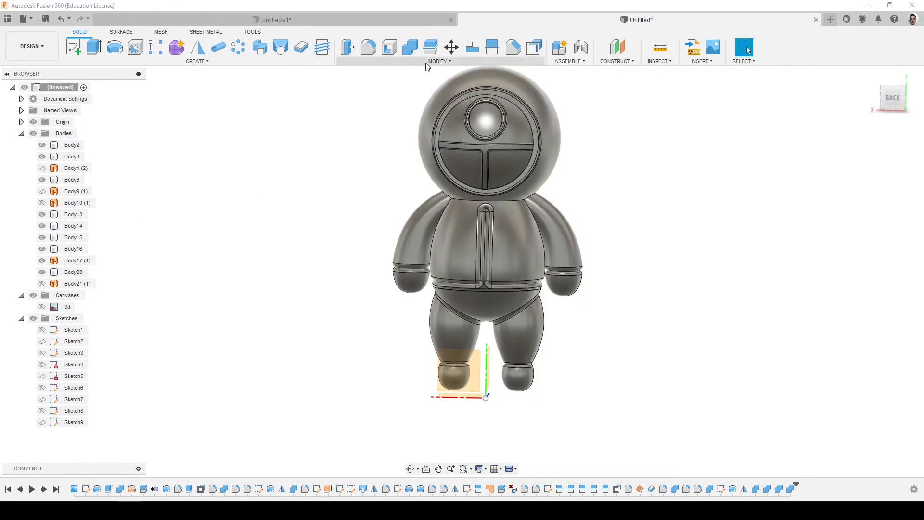
pyautogui.click(410, 47)
pyautogui.click(547, 215)
pyautogui.click(575, 282)
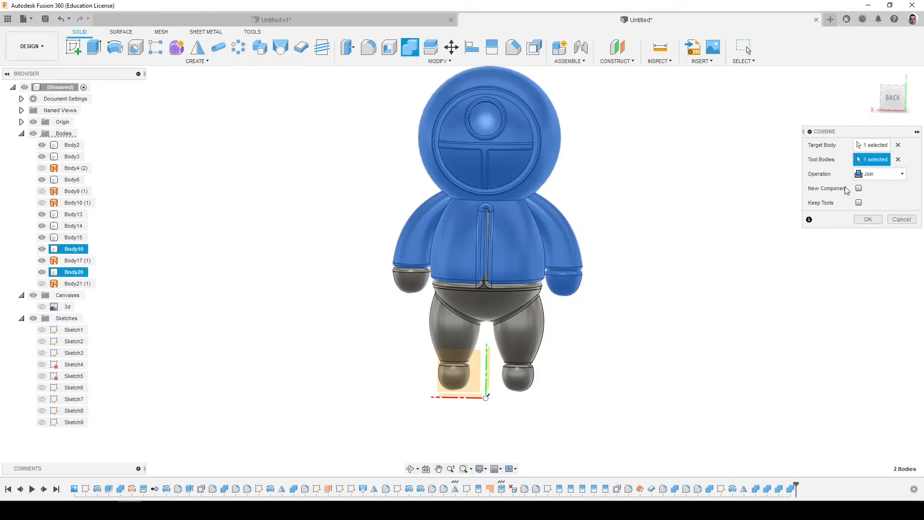
pyautogui.click(862, 175)
pyautogui.click(869, 188)
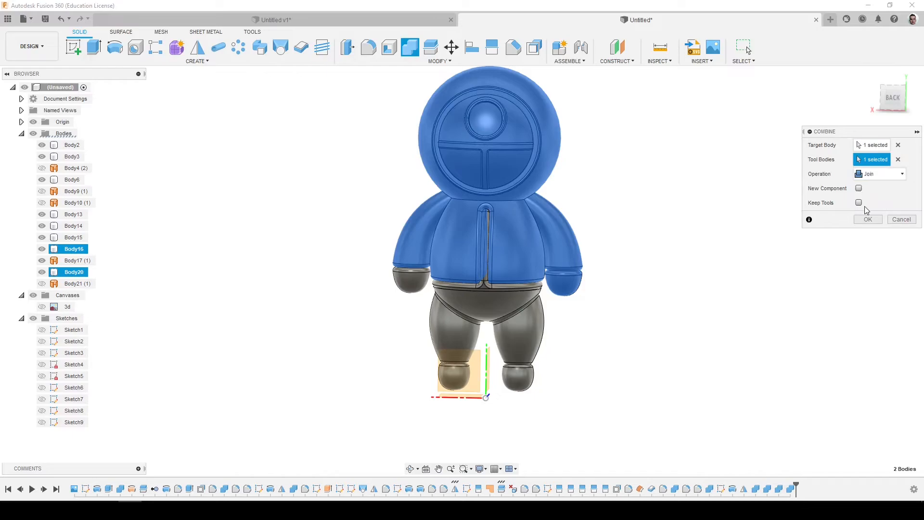
pyautogui.click(866, 175)
pyautogui.click(868, 199)
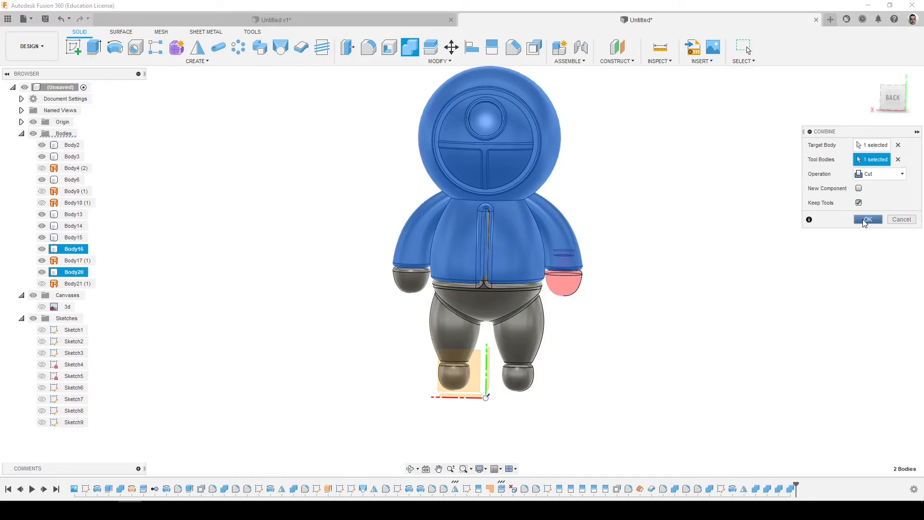
pyautogui.click(867, 219)
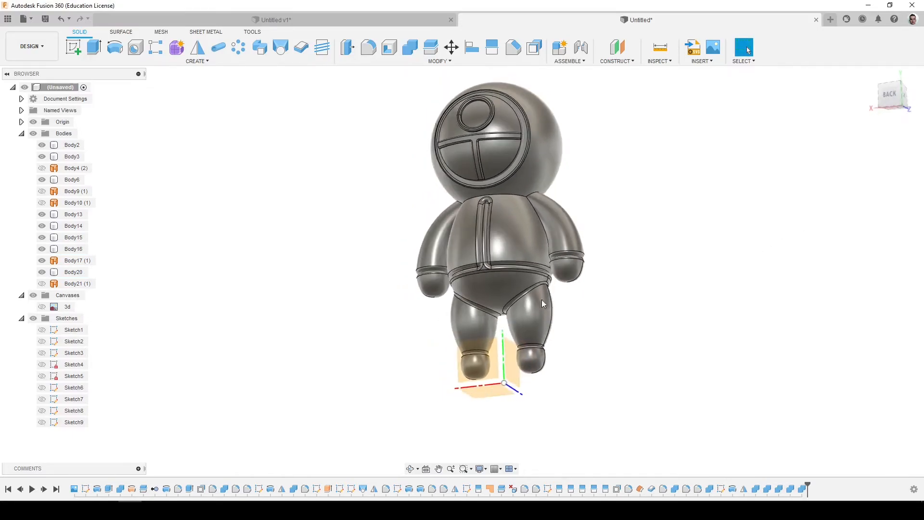
# Hide the legs body and start a sketch on the flat upper side of one foot
pyautogui.click(481, 339)
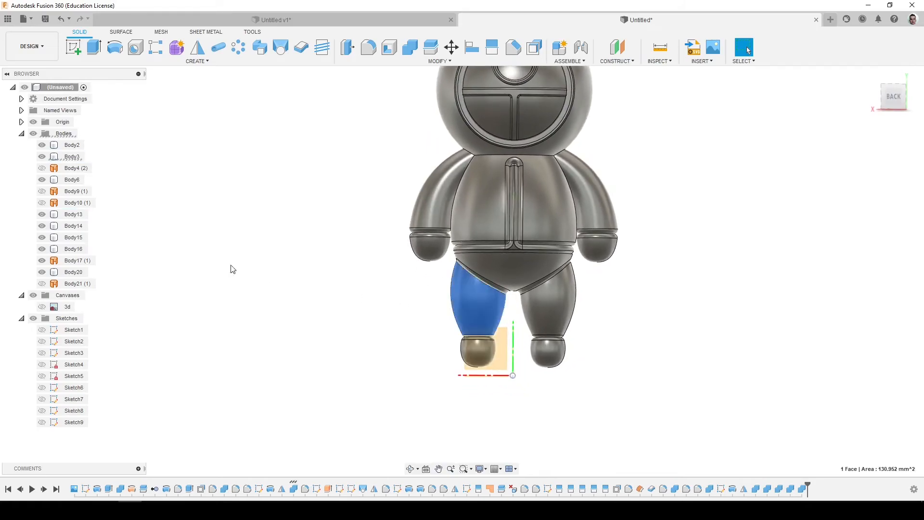
pyautogui.click(42, 156)
pyautogui.click(74, 48)
pyautogui.click(503, 336)
# Unisolate the pegged foot and make the legs body visible again
pyautogui.rightClick(65, 285)
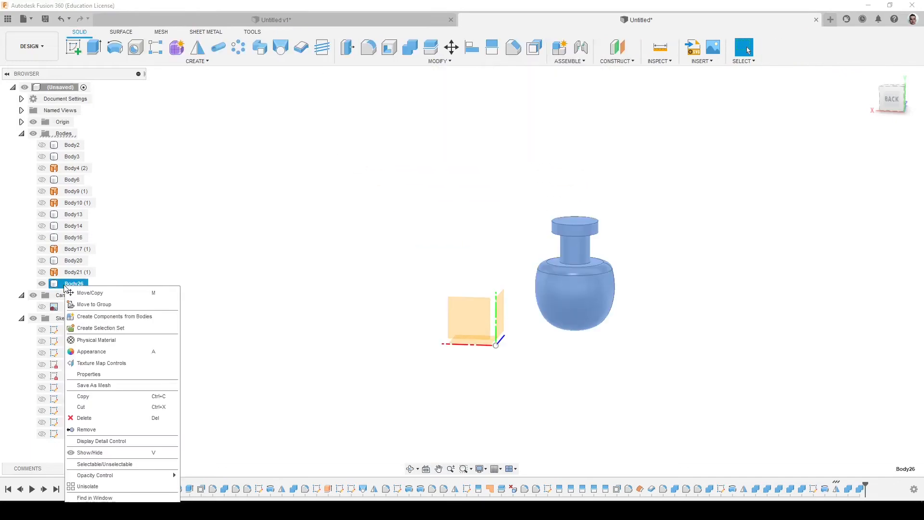
pyautogui.click(118, 487)
pyautogui.scroll(-4, 318, 301)
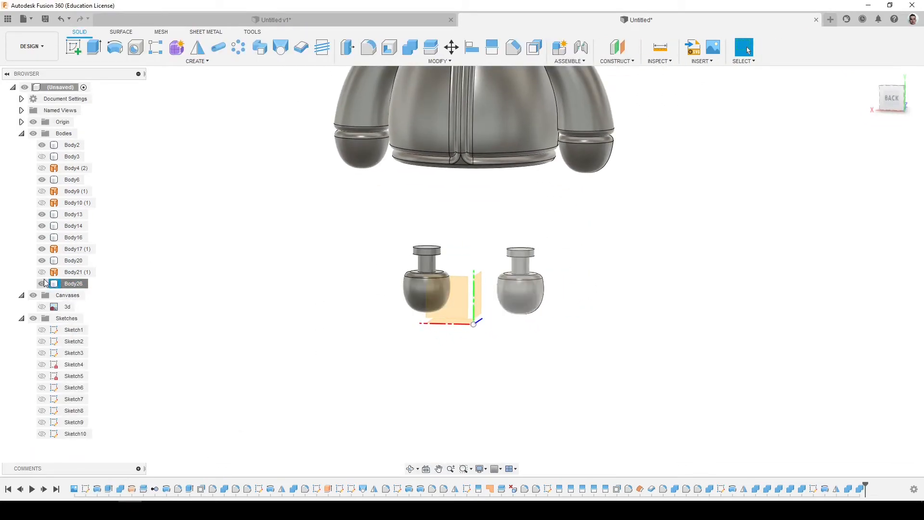
pyautogui.click(42, 180)
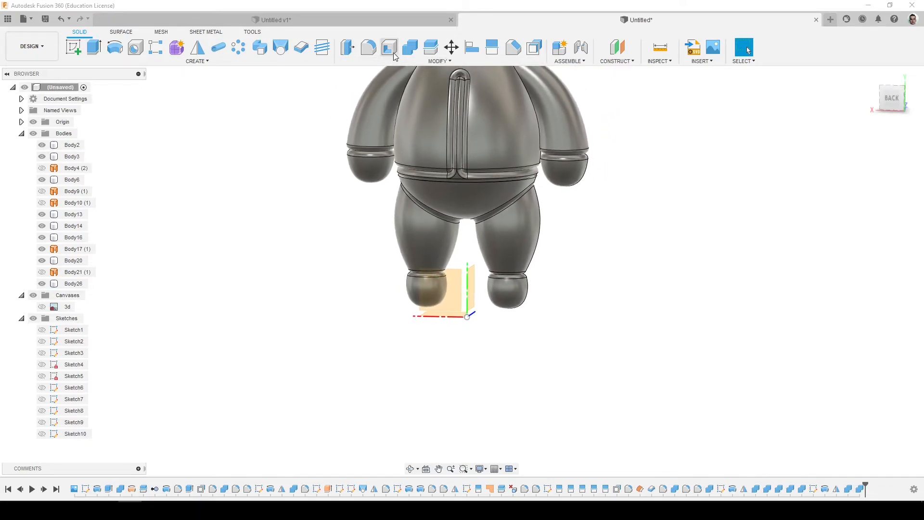
# Cut the shapes of both pegged feet out of the legs body with Combine, keeping the feet as tool bodies
pyautogui.click(410, 48)
pyautogui.click(464, 212)
pyautogui.click(508, 289)
pyautogui.click(426, 289)
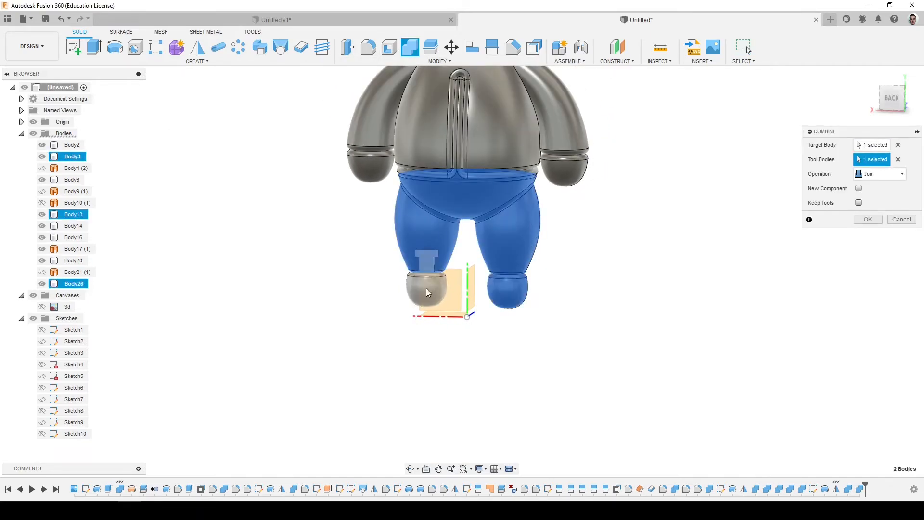
pyautogui.click(873, 174)
pyautogui.click(873, 198)
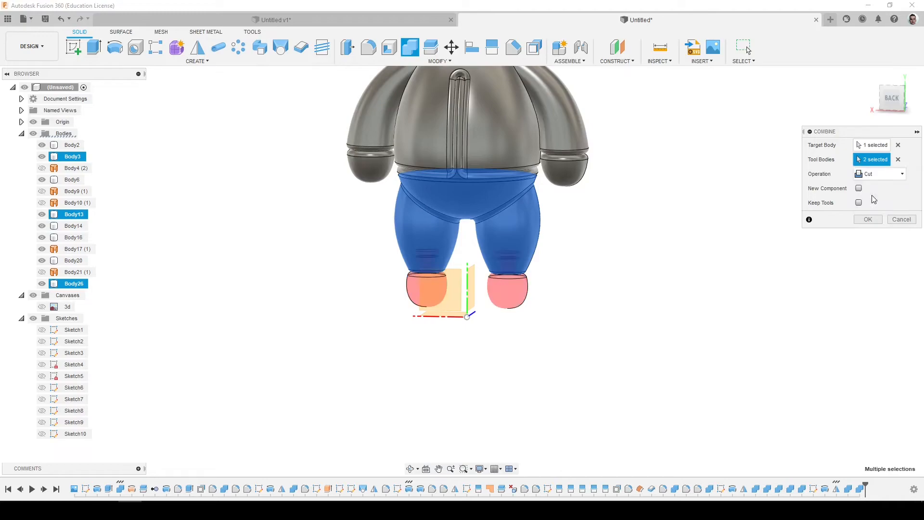
pyautogui.click(868, 220)
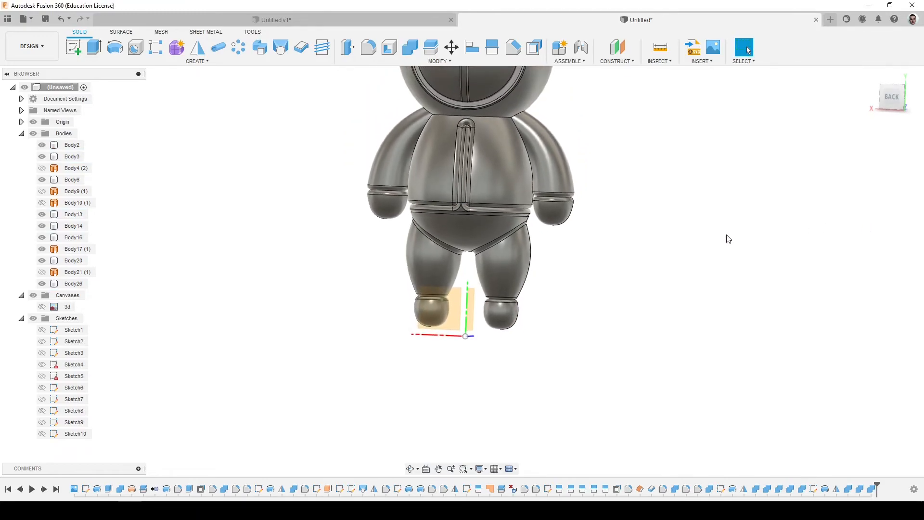
# Hide the main head and torso body and the zipper and belt body to expose the flat top of the legs
pyautogui.click(494, 207)
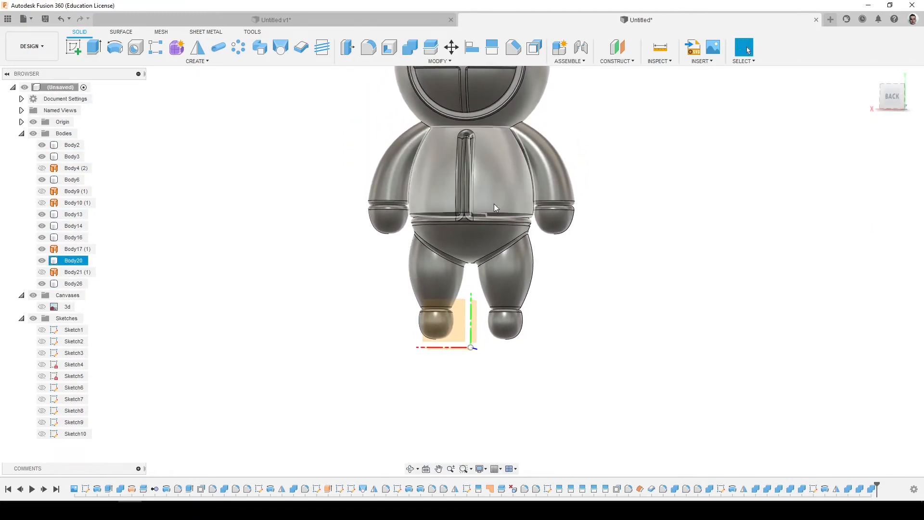
pyautogui.click(73, 261)
pyautogui.click(223, 274)
pyautogui.keyDown('shift'); pyautogui.moveTo(455, 168); pyautogui.dragTo(460, 184, button='middle'); pyautogui.keyUp('shift')
pyautogui.scroll(1, 460, 184)
pyautogui.click(435, 188)
pyautogui.click(43, 260)
pyautogui.click(471, 195)
pyautogui.click(44, 145)
pyautogui.click(230, 240)
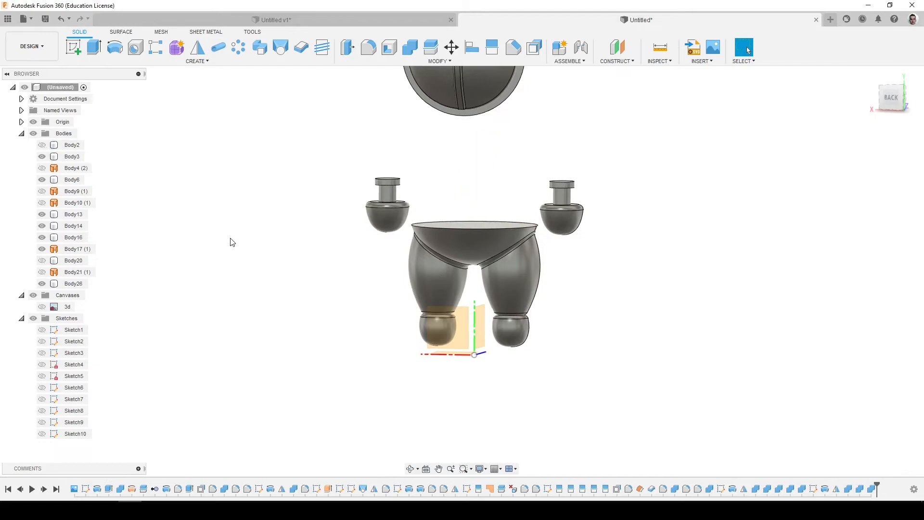
# Start a sketch on the flat top face of the legs body and project that body into it
pyautogui.click(78, 50)
pyautogui.click(438, 233)
pyautogui.click(484, 223)
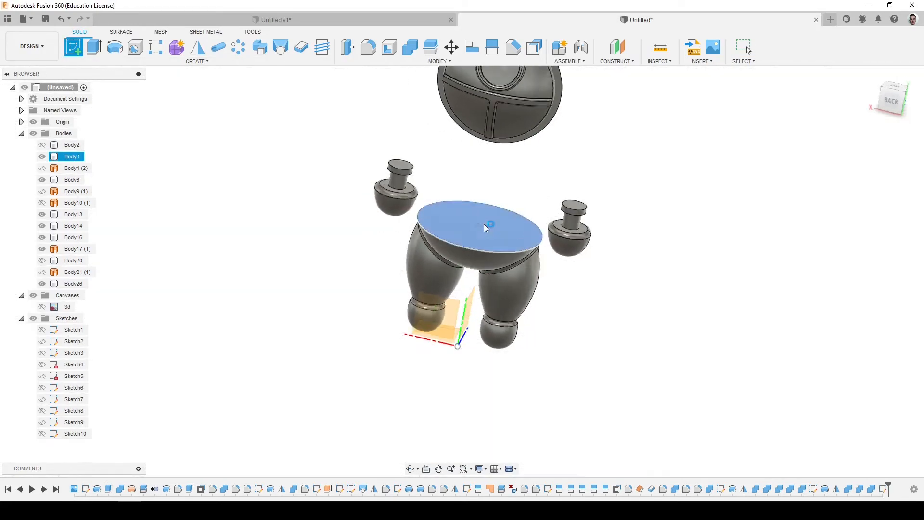
pyautogui.click(511, 253)
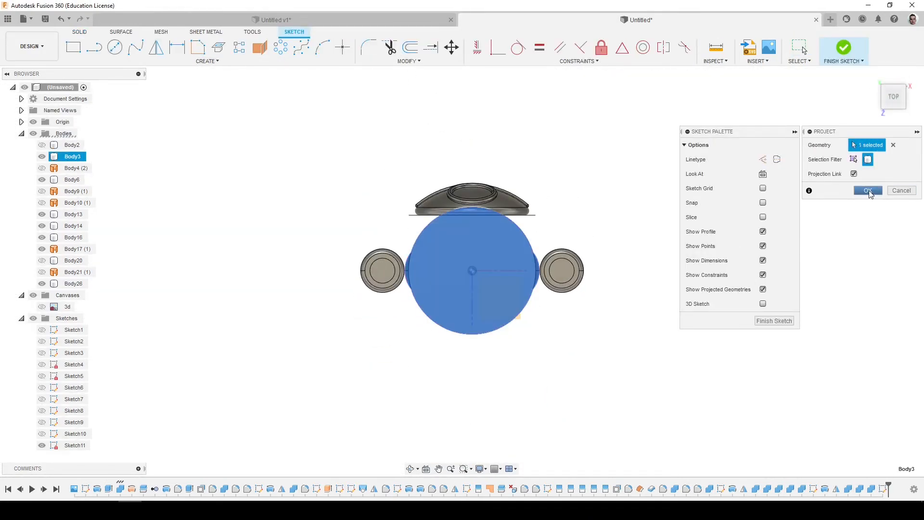
pyautogui.press('Return')
# Draw a rectangle from the sketch centre towards one side and a circle about 1.4 mm in diameter at its outer end
pyautogui.click(77, 50)
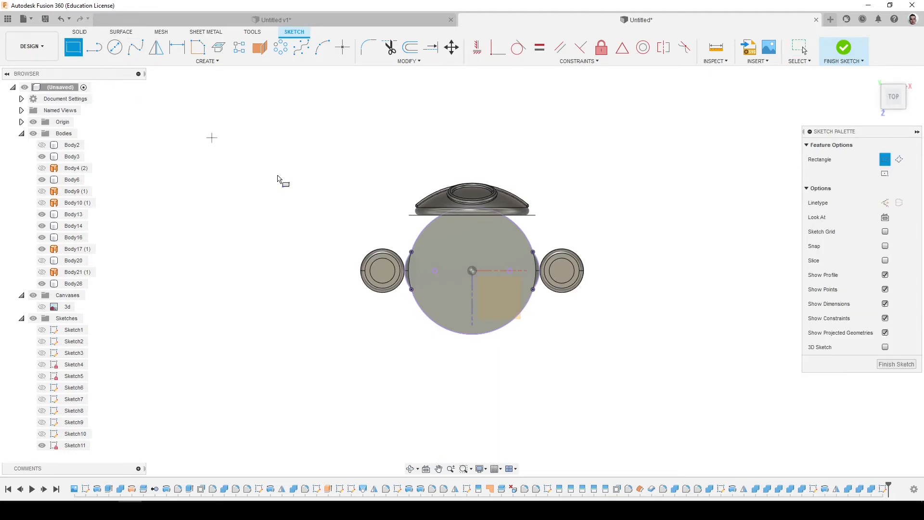
pyautogui.scroll(3, 472, 270)
pyautogui.click(472, 271)
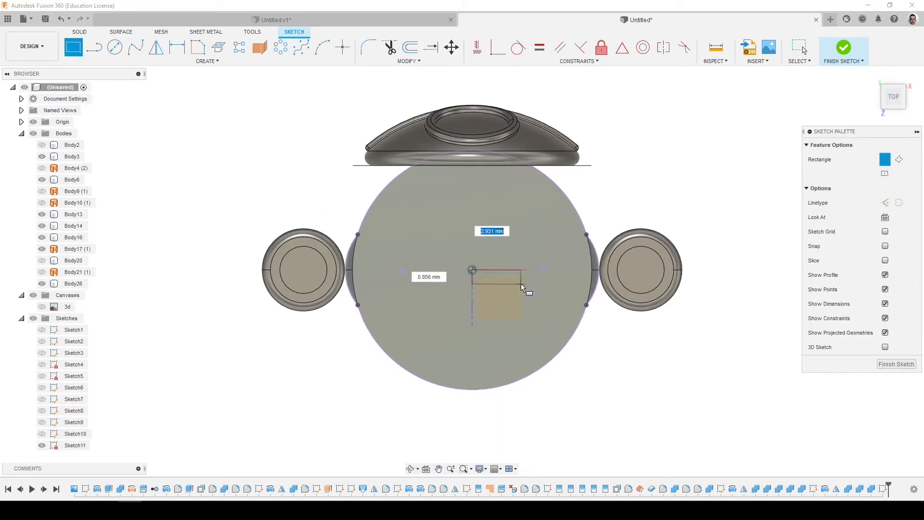
pyautogui.click(543, 306)
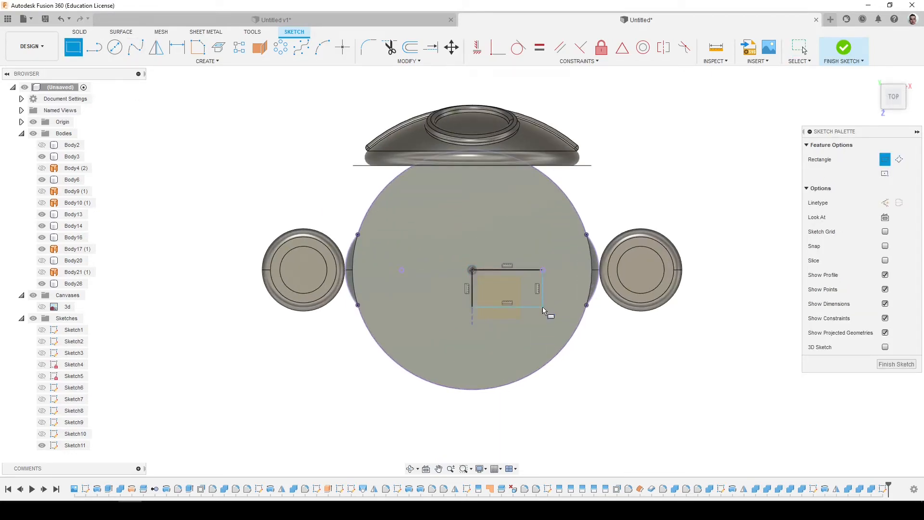
pyautogui.click(115, 48)
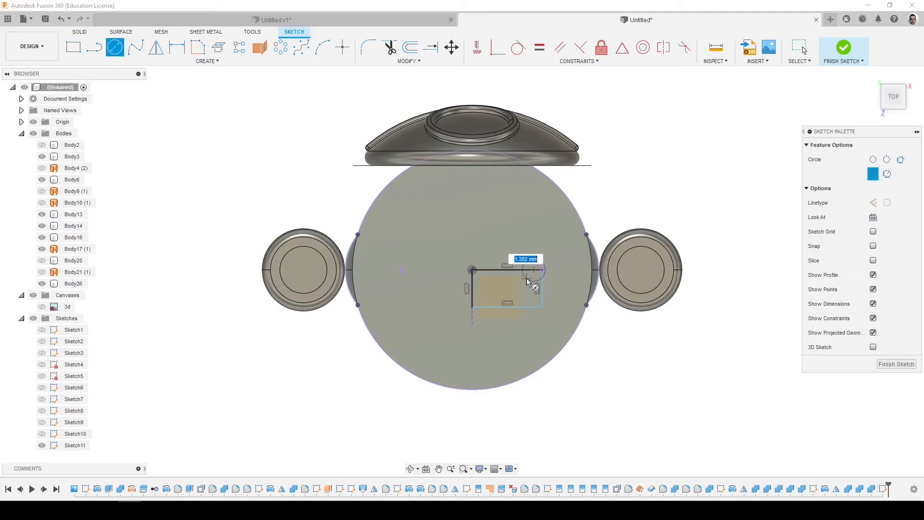
# Extrude the circle into a new peg body and add a wider 1 mm thick head to it using Join
pyautogui.press('e')
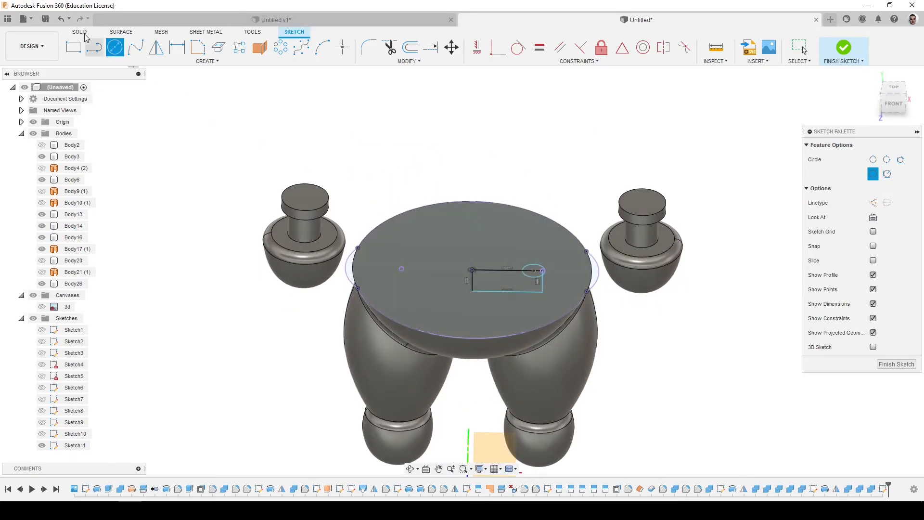
pyautogui.scroll(4, 534, 267)
pyautogui.click(531, 267)
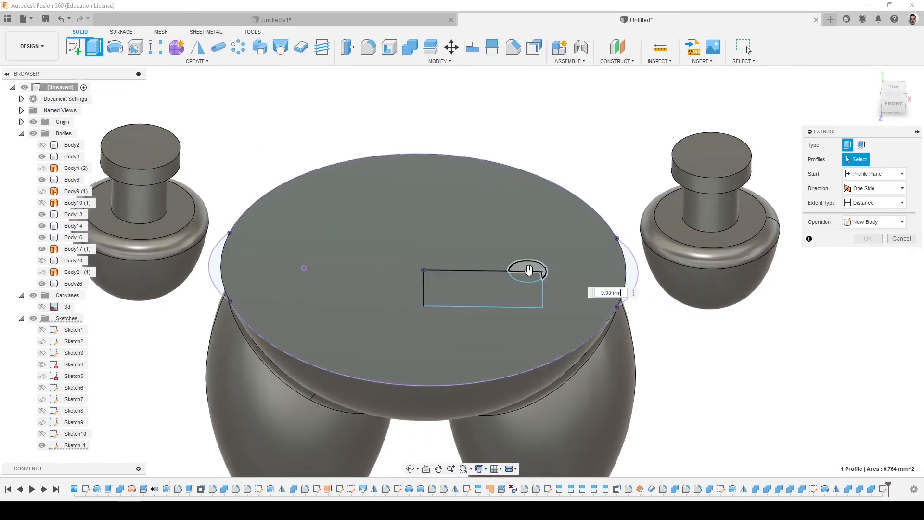
pyautogui.click(527, 274)
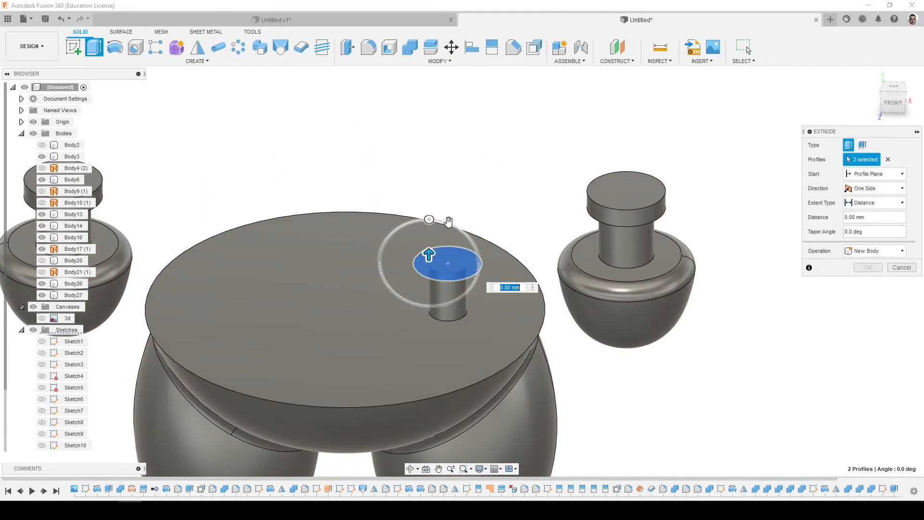
pyautogui.write('1')
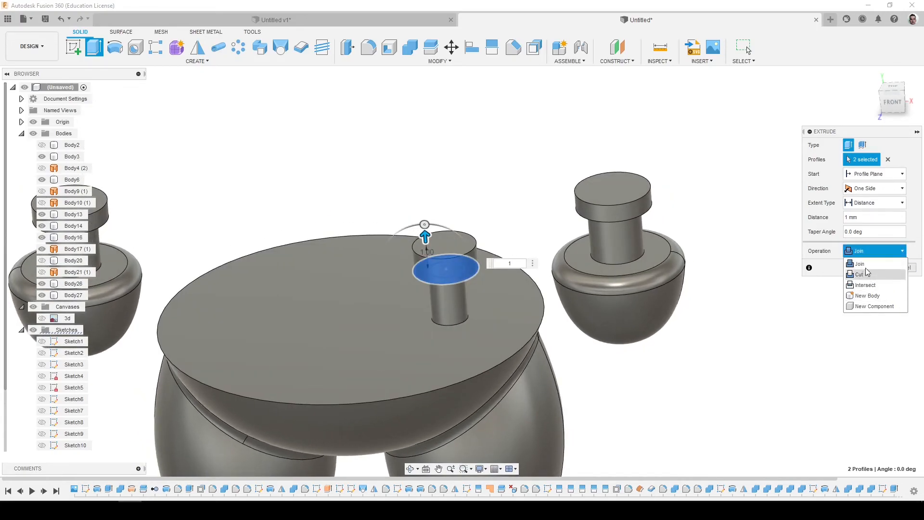
pyautogui.click(867, 268)
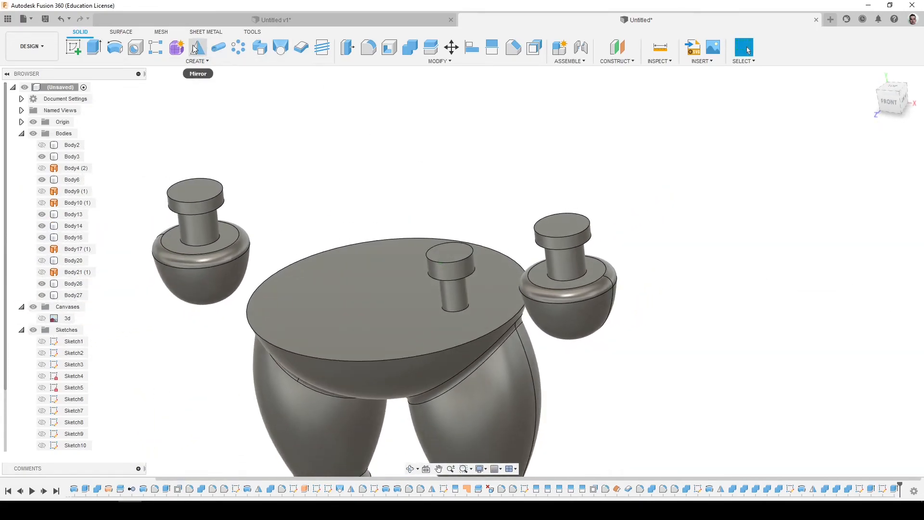
# Mirror the waist peg across the vertical centre plane as a new body and check both pegs against the main body
pyautogui.click(198, 47)
pyautogui.click(442, 262)
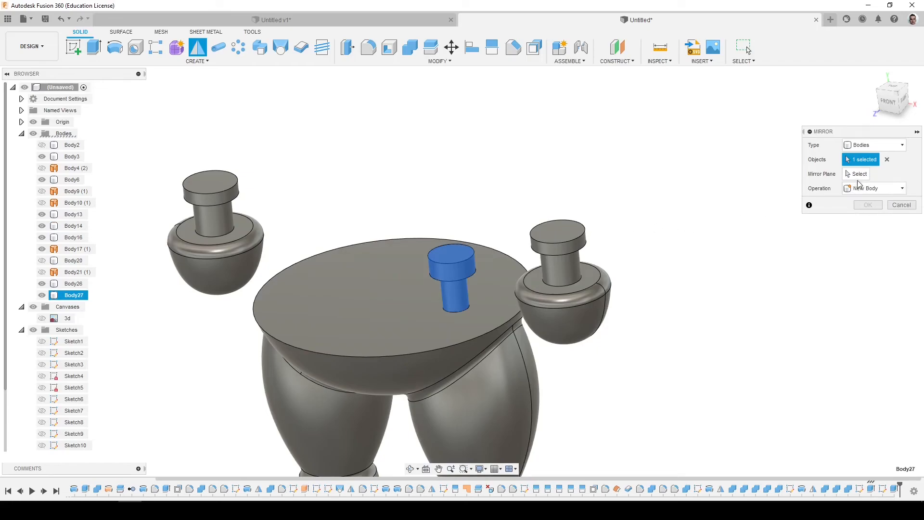
pyautogui.scroll(-3, 448, 323)
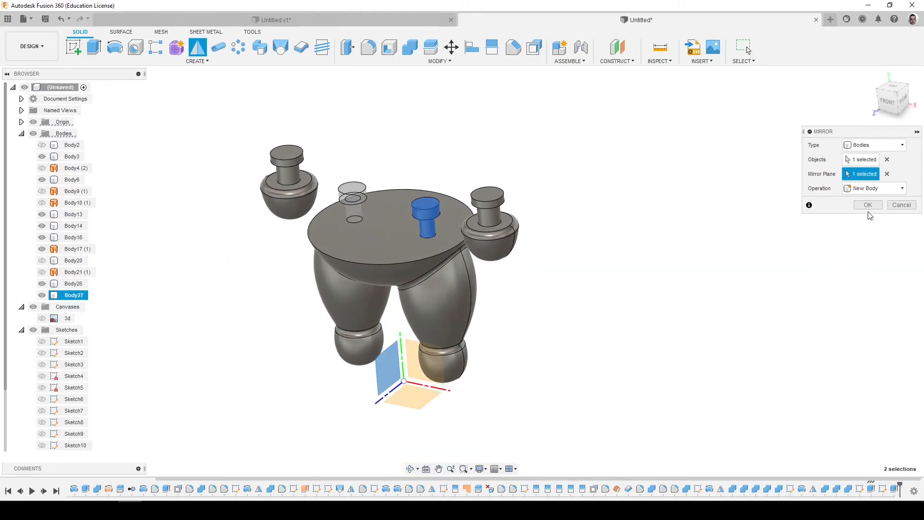
pyautogui.click(867, 205)
pyautogui.click(41, 261)
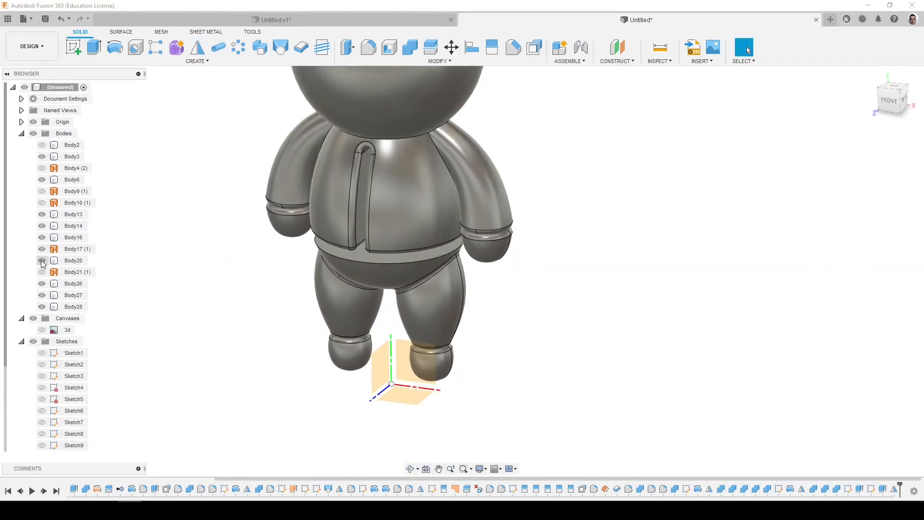
pyautogui.click(42, 260)
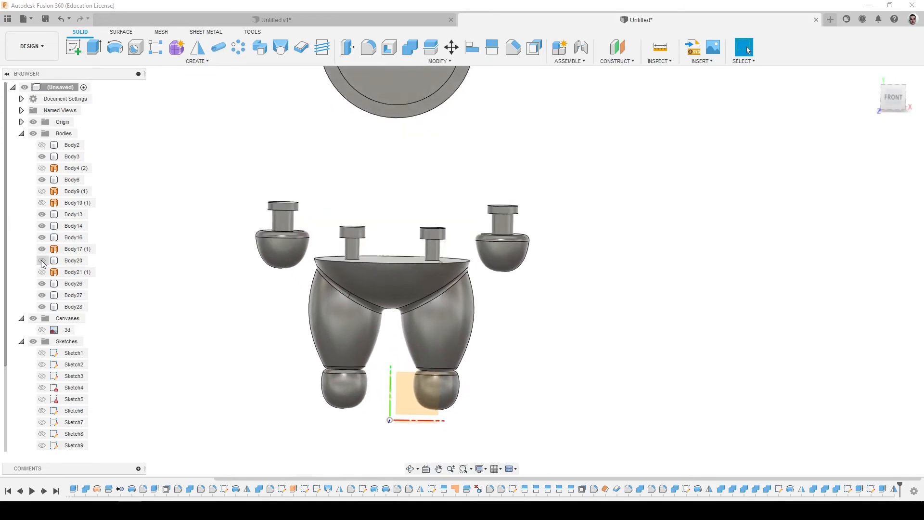
# Join both waist pegs to the legs body with Combine
pyautogui.click(410, 47)
pyautogui.click(431, 283)
pyautogui.click(432, 243)
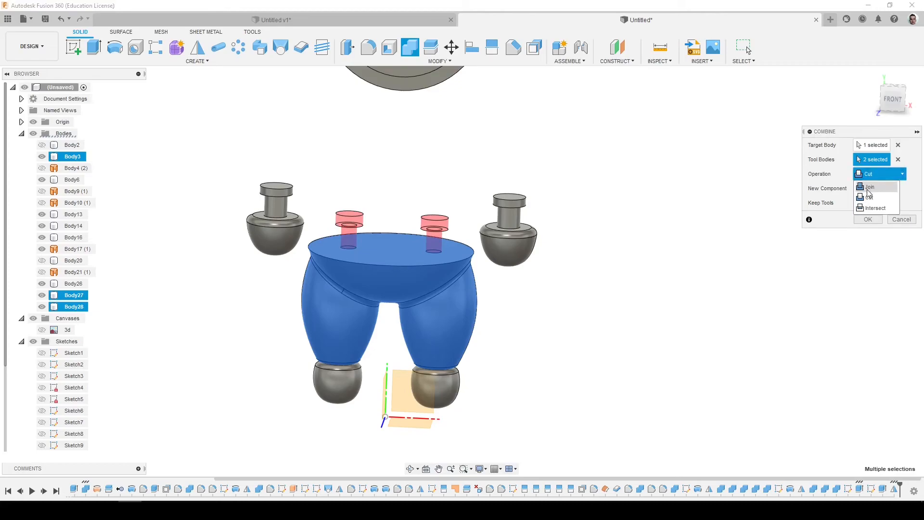
pyautogui.click(868, 219)
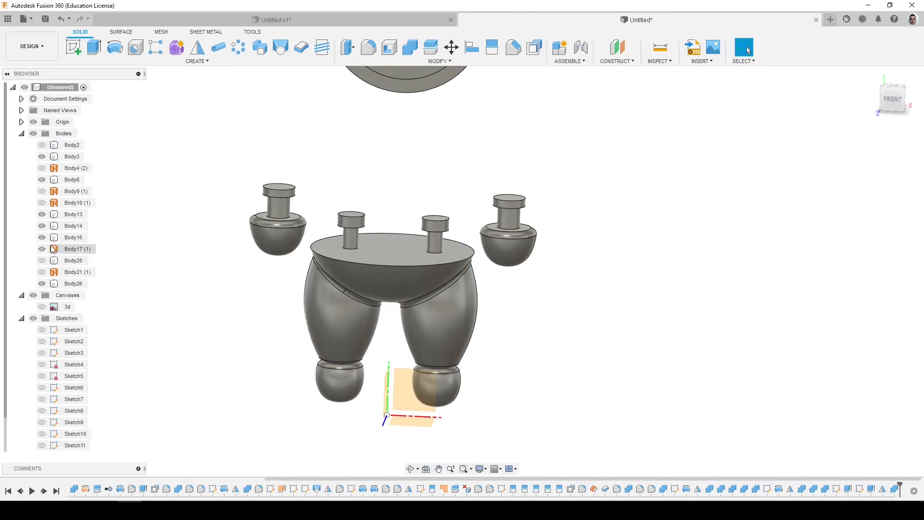
# Show the zipper and belt body and cut the pegged legs' shape out of it, keeping the legs as a tool body
pyautogui.click(42, 156)
pyautogui.click(42, 145)
pyautogui.click(409, 47)
pyautogui.click(409, 164)
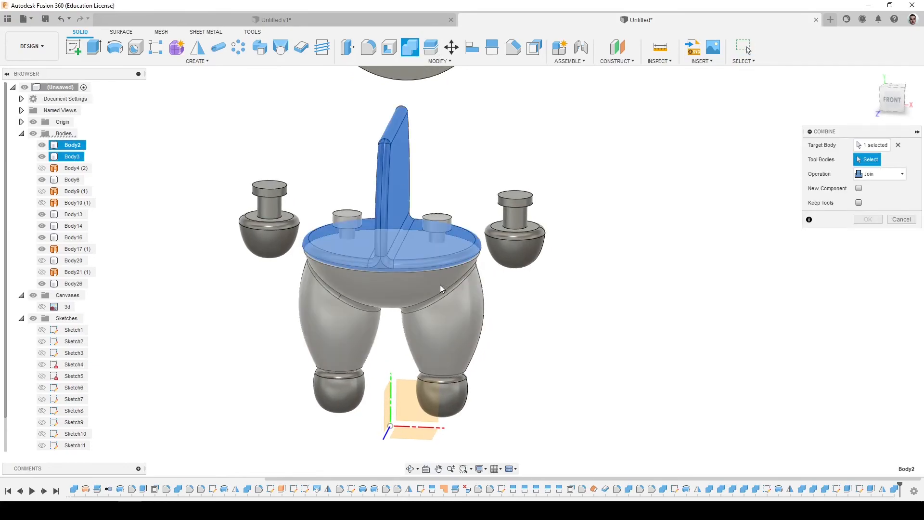
pyautogui.click(449, 308)
pyautogui.click(869, 197)
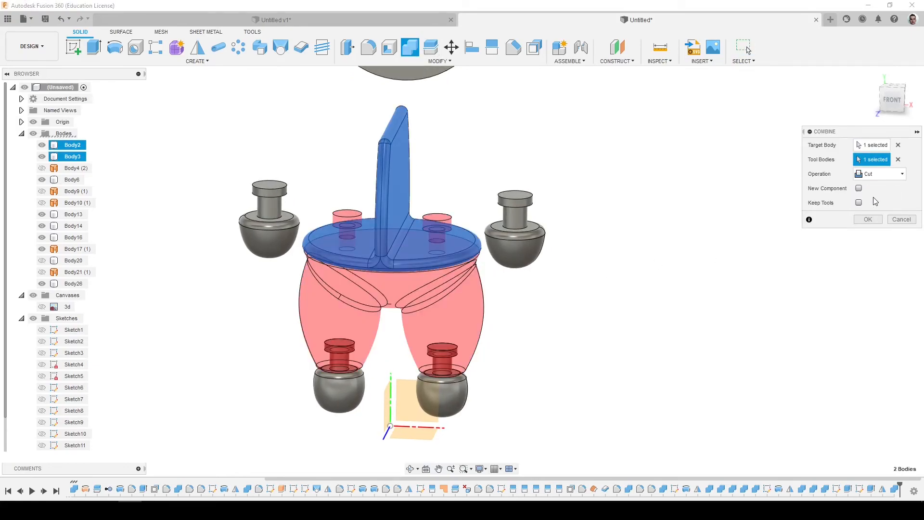
pyautogui.click(867, 220)
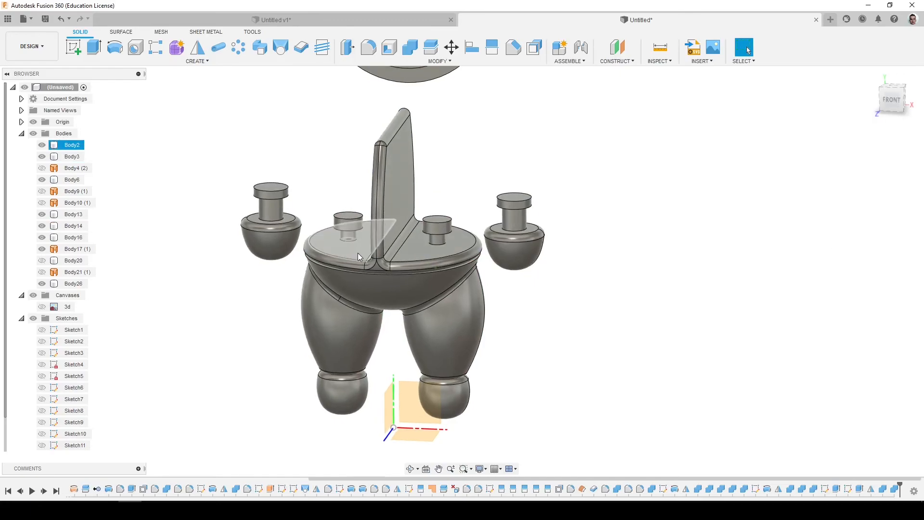
# Show the main body, cut the pegged legs out of it while keeping the tool body, and hide the legs for inspection
pyautogui.click(41, 261)
pyautogui.click(410, 47)
pyautogui.click(422, 171)
pyautogui.click(452, 330)
pyautogui.click(867, 220)
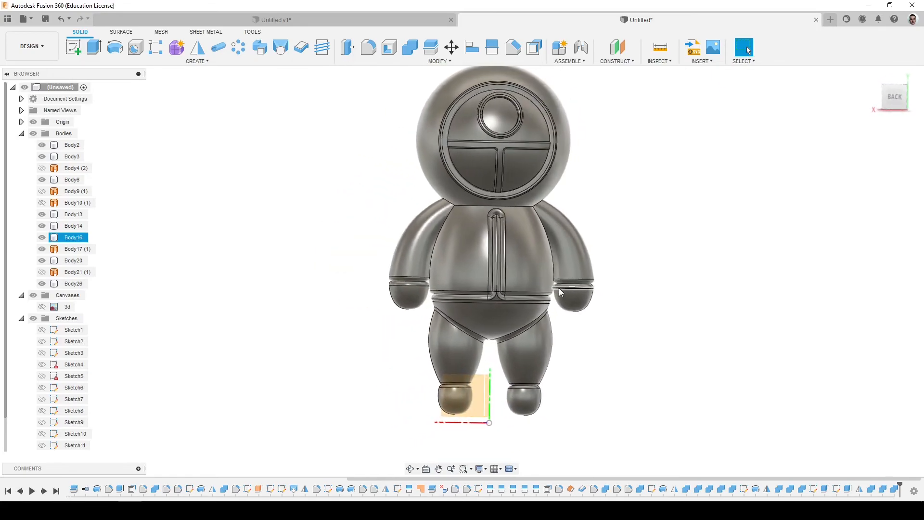
pyautogui.click(483, 319)
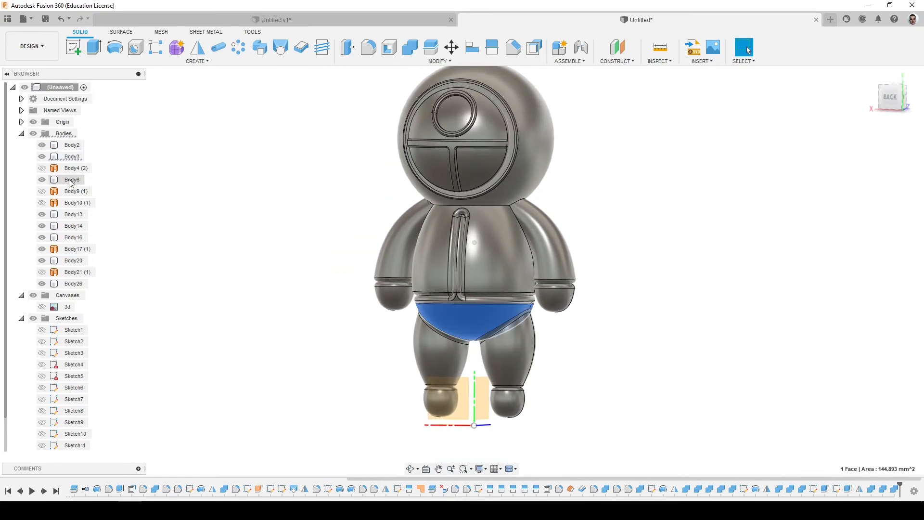
pyautogui.click(42, 157)
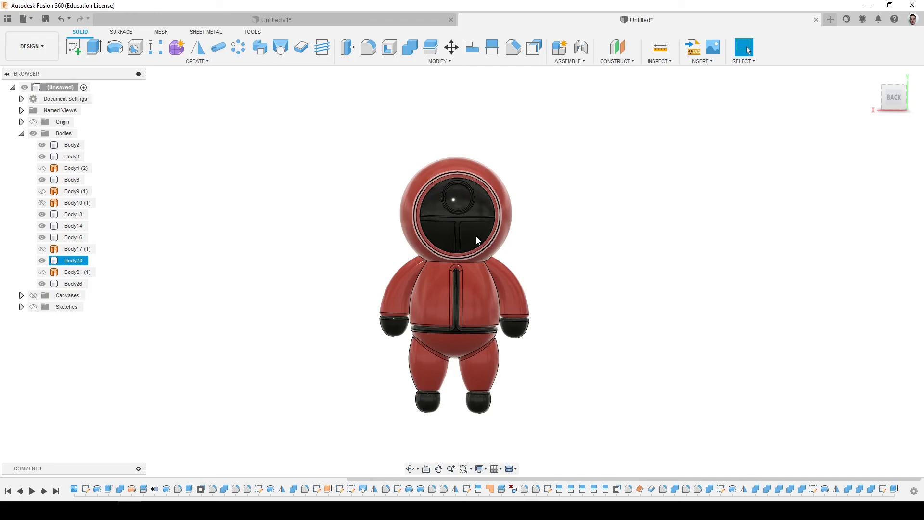
# Select the mask body on the coloured figure
pyautogui.click(470, 234)
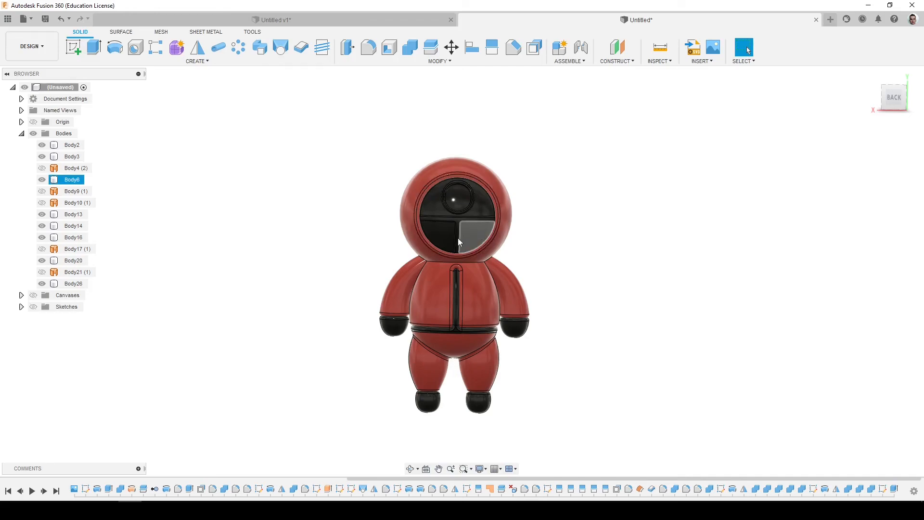